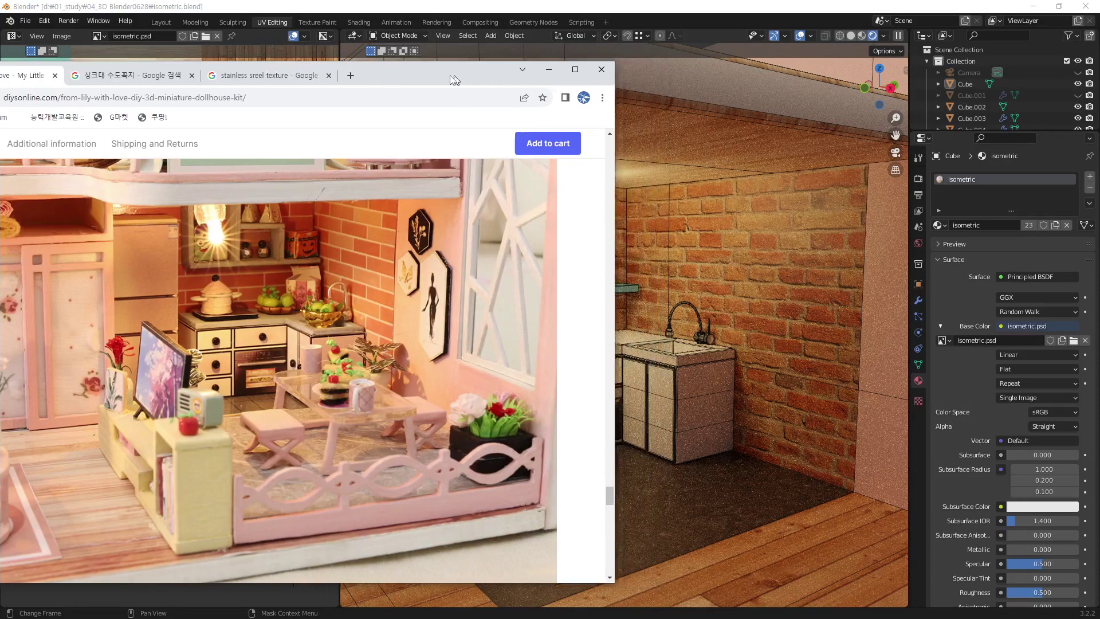
Hide the Chrome reference window and show the Blender room in Solid shading.
left_click(594, 68)
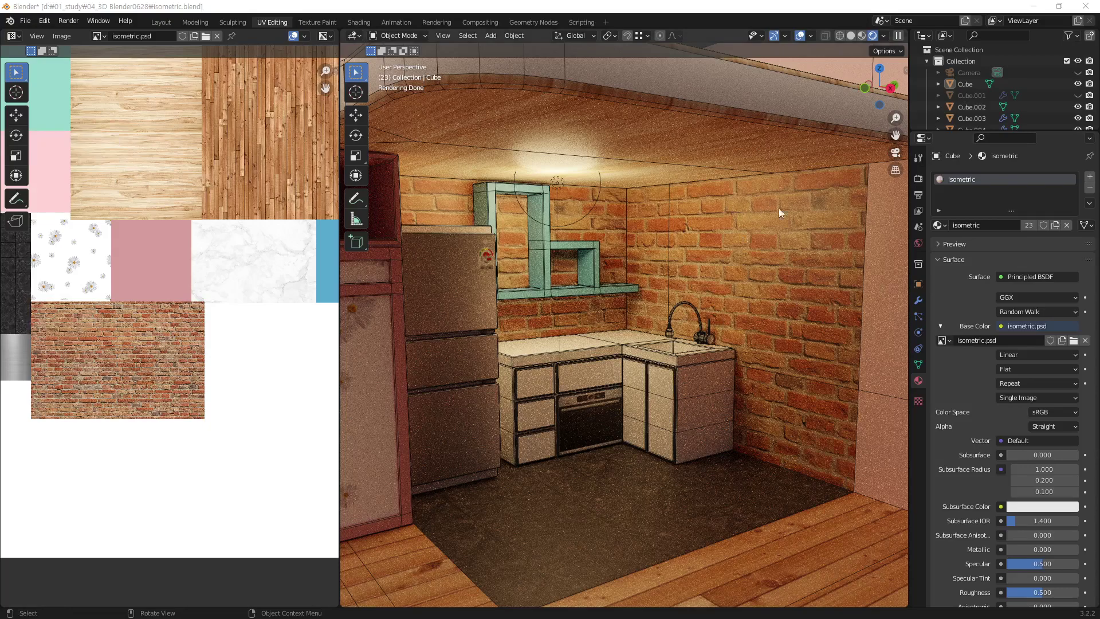
left_click(852, 35)
mouse_move(544, 462)
middle_mouse_down()
mouse_move(555, 359)
mouse_move(642, 372)
middle_mouse_up()
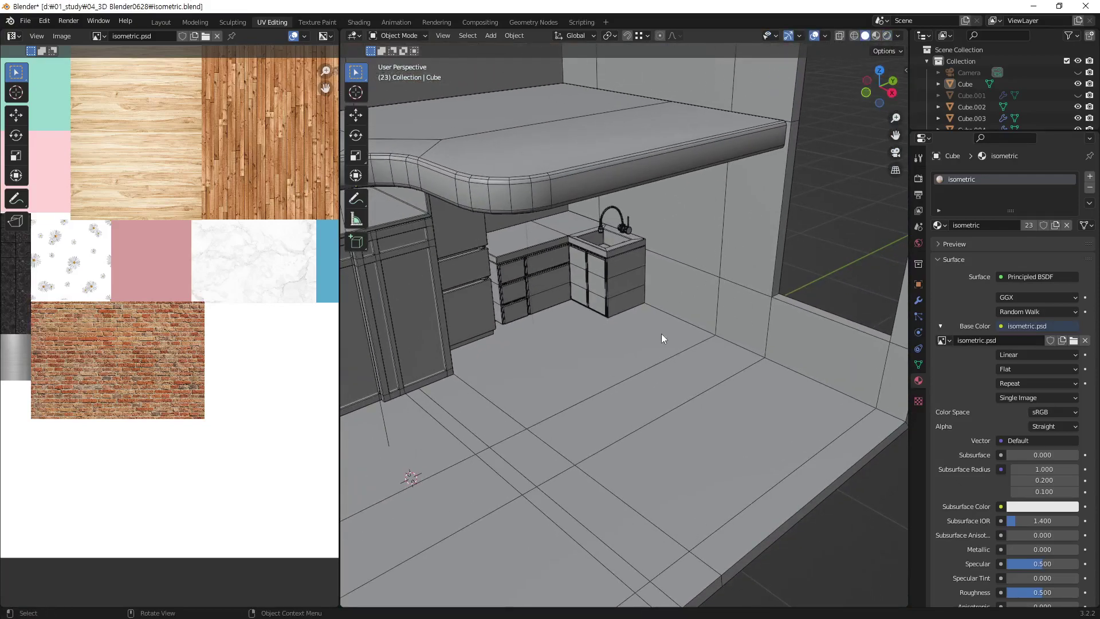
key("z")
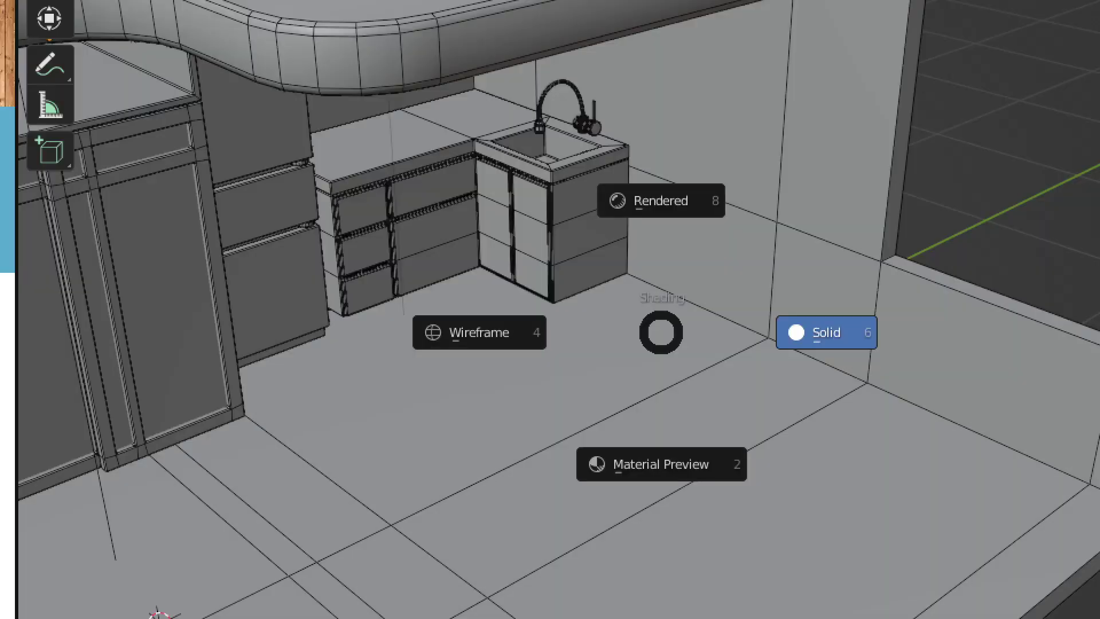
left_click(661, 332)
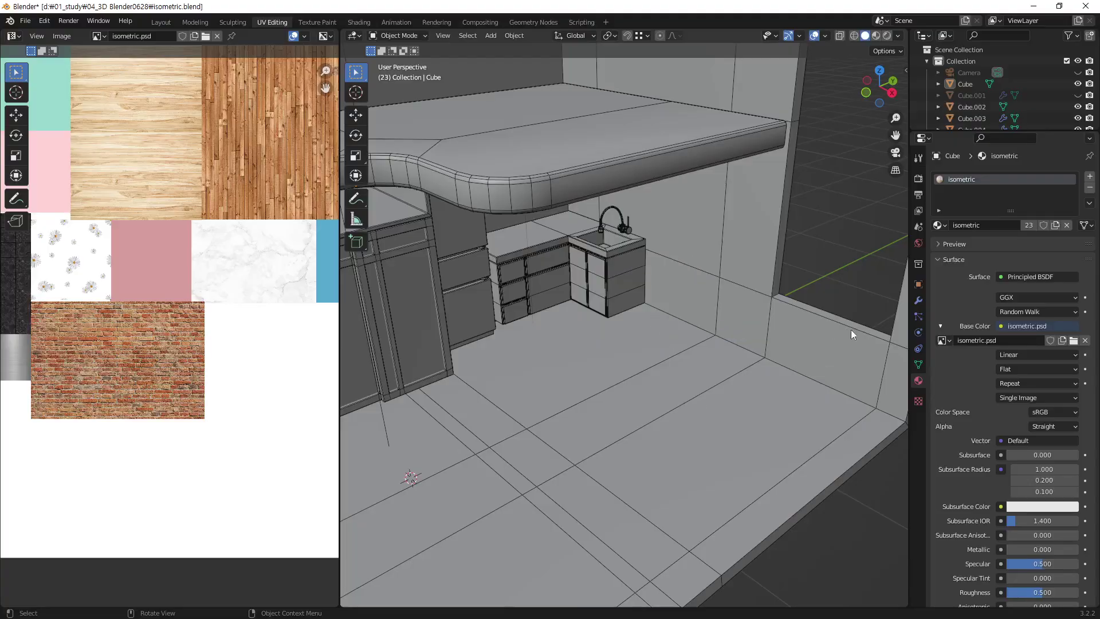
mouse_move(658, 376)
middle_mouse_down()
mouse_move(646, 356)
mouse_move(658, 326)
middle_mouse_up()
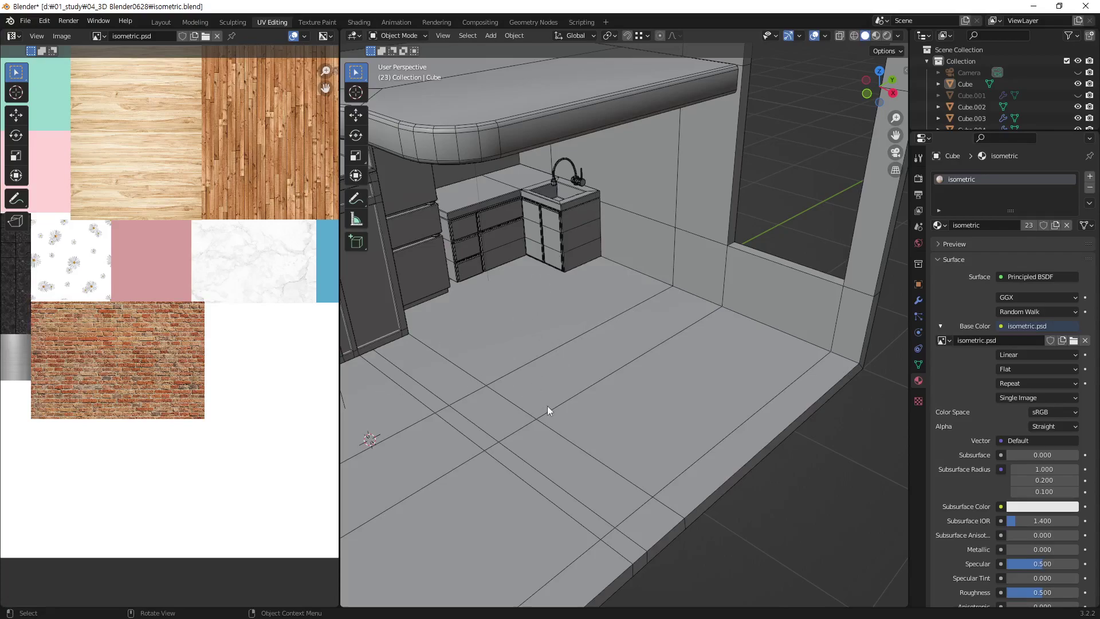
key("alt+Tab")
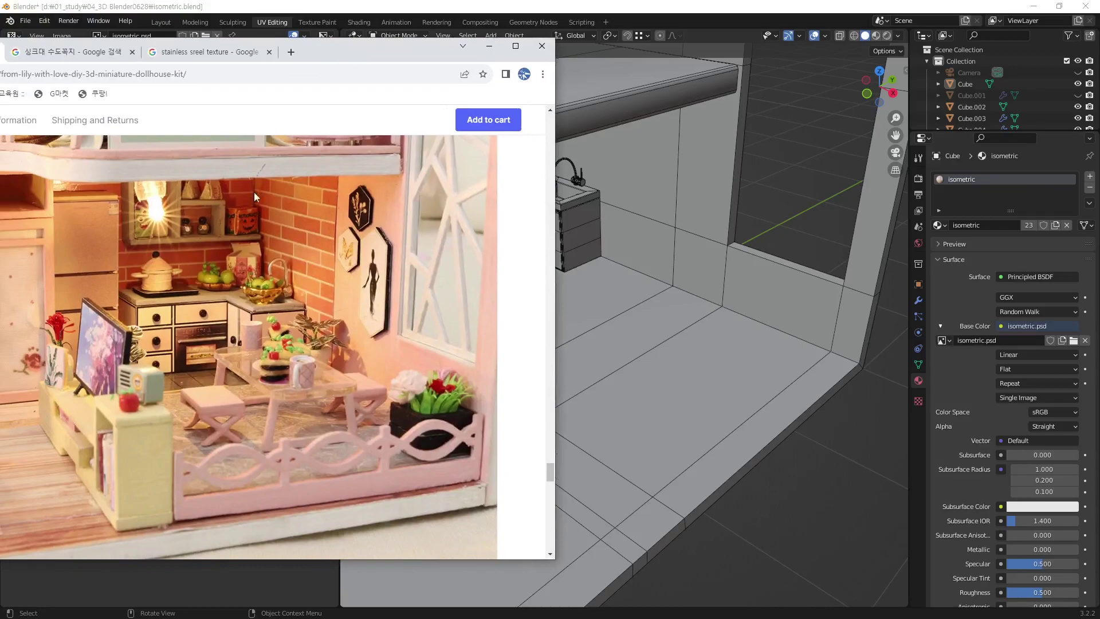
left_click(489, 46)
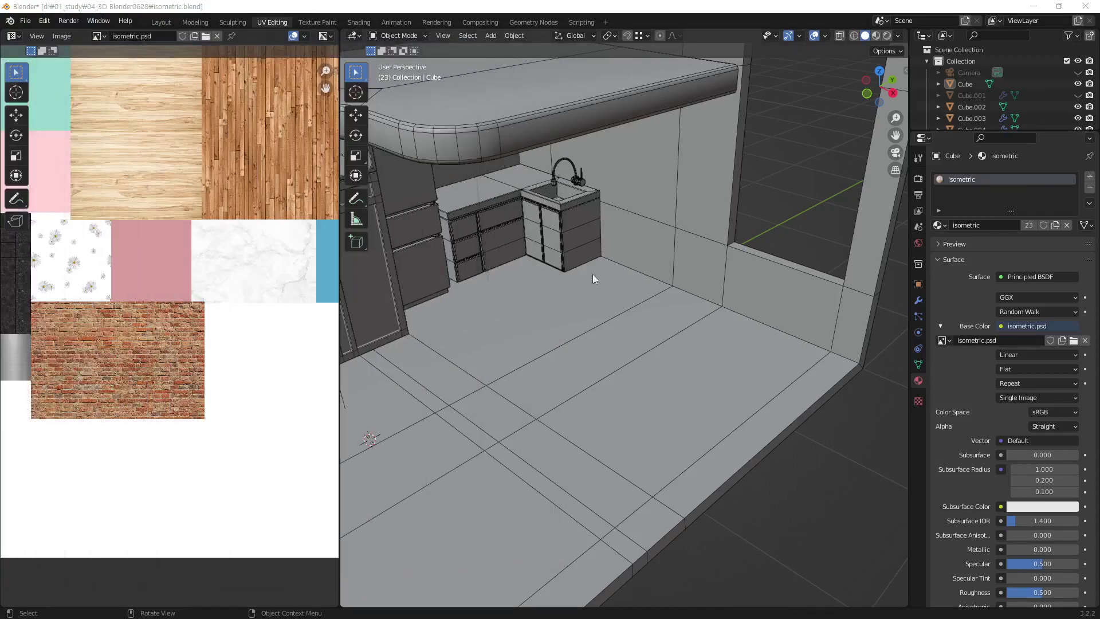
scroll(193, 308, "down", 4)
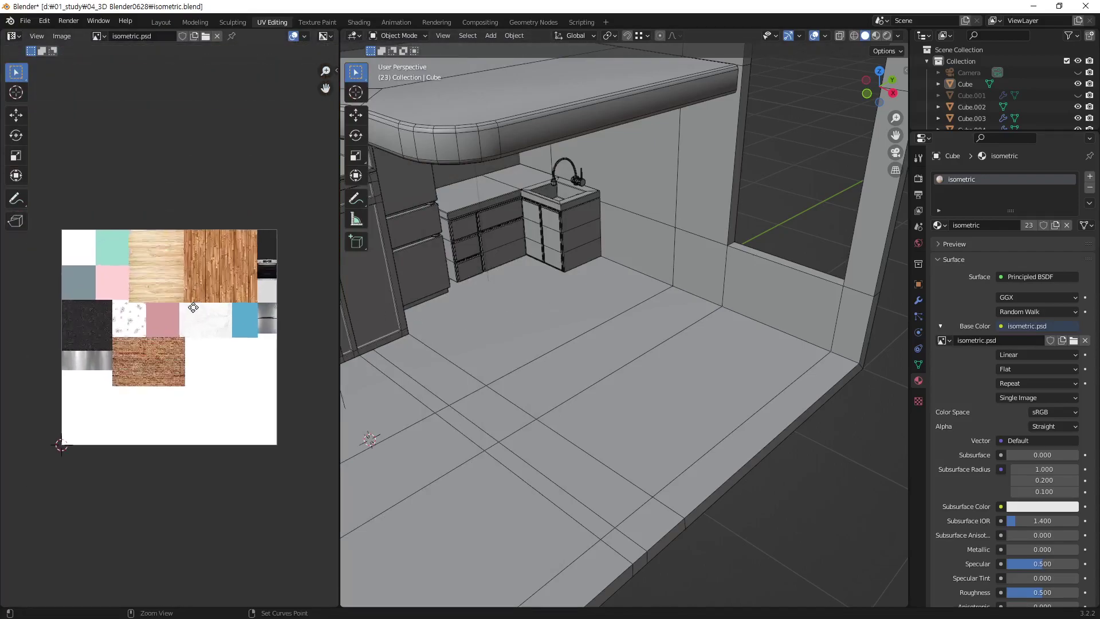
scroll(170, 332, "up", 2)
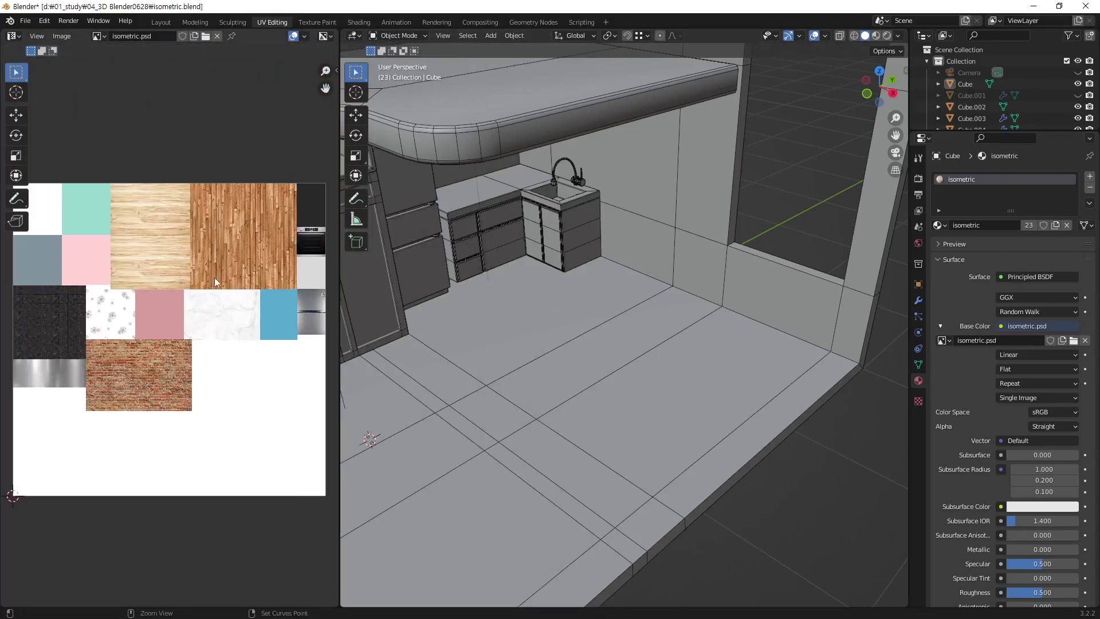
Switch to the Layout workspace and zoom the dollhouse reference photo view.
left_click(160, 22)
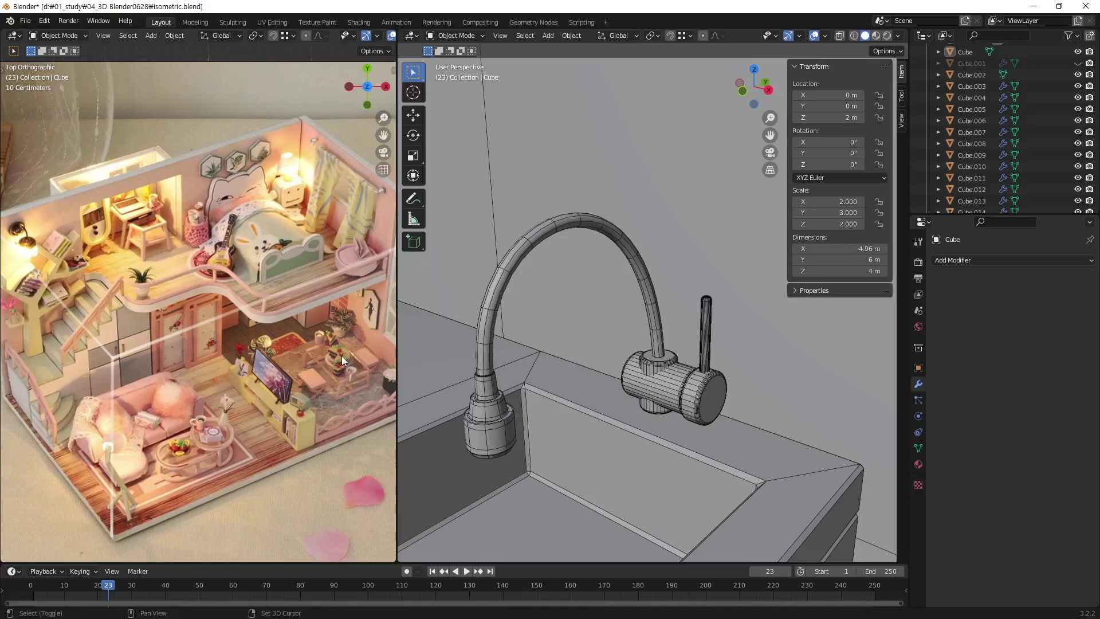
scroll(246, 314, "up", 2)
scroll(331, 275, "up", 2)
scroll(258, 250, "up", 2)
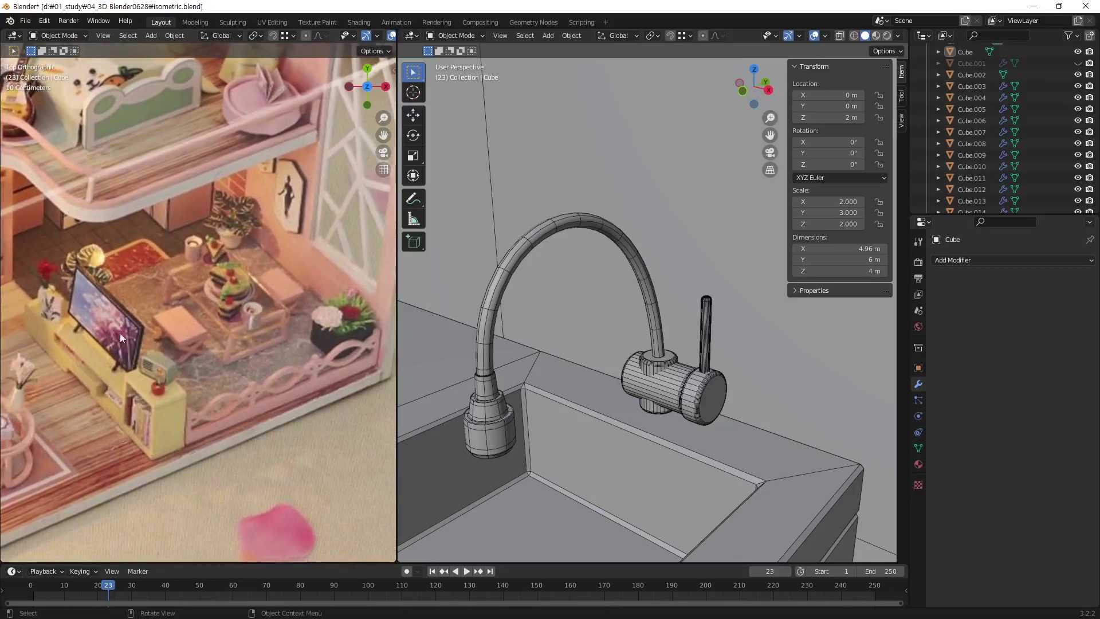
scroll(630, 465, "down", 1)
scroll(673, 451, "down", 3)
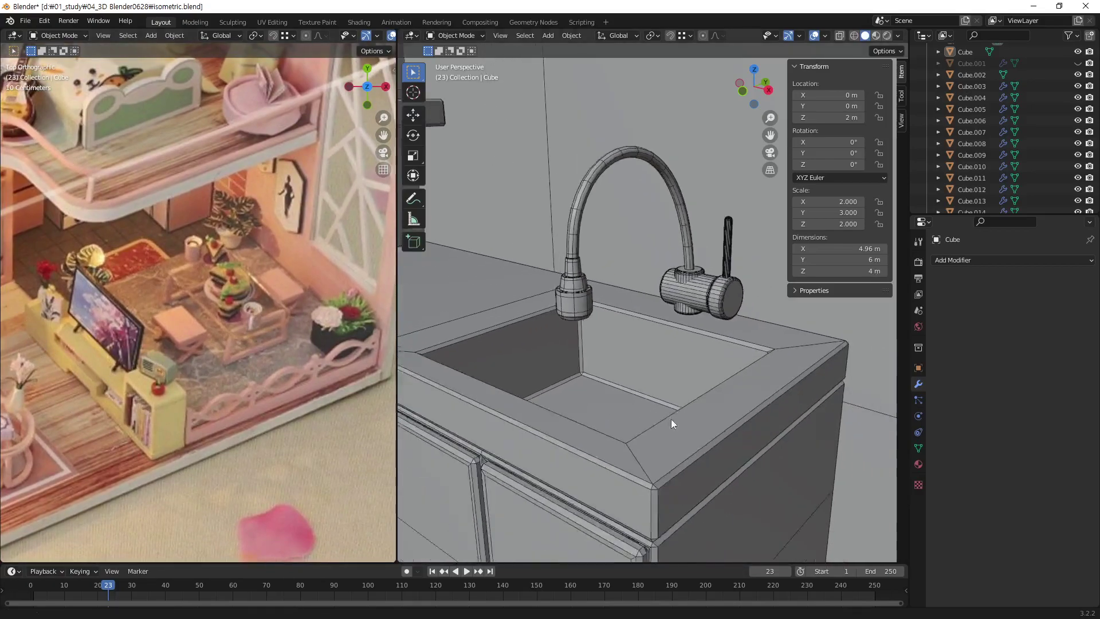
scroll(671, 418, "down", 3)
scroll(585, 472, "down", 2)
scroll(638, 360, "down", 3)
scroll(611, 384, "down", 2)
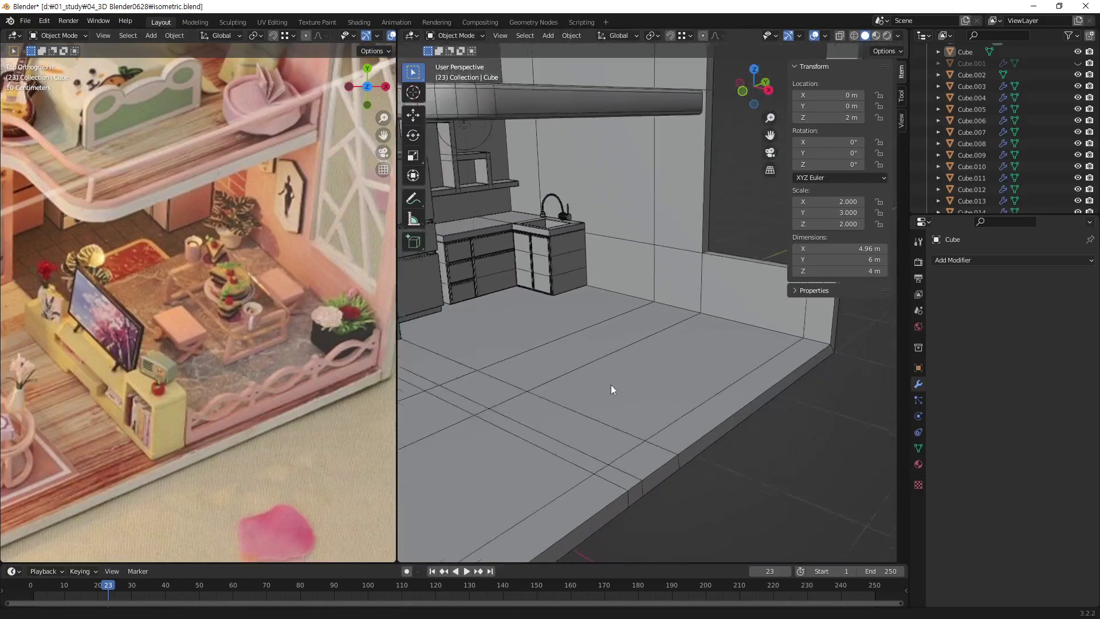
Set the room viewport to the Front Orthographic view.
mouse_move(610, 384)
middle_mouse_down()
mouse_move(570, 406)
mouse_move(654, 349)
mouse_move(636, 395)
mouse_move(643, 408)
mouse_move(658, 393)
mouse_move(632, 440)
middle_mouse_up()
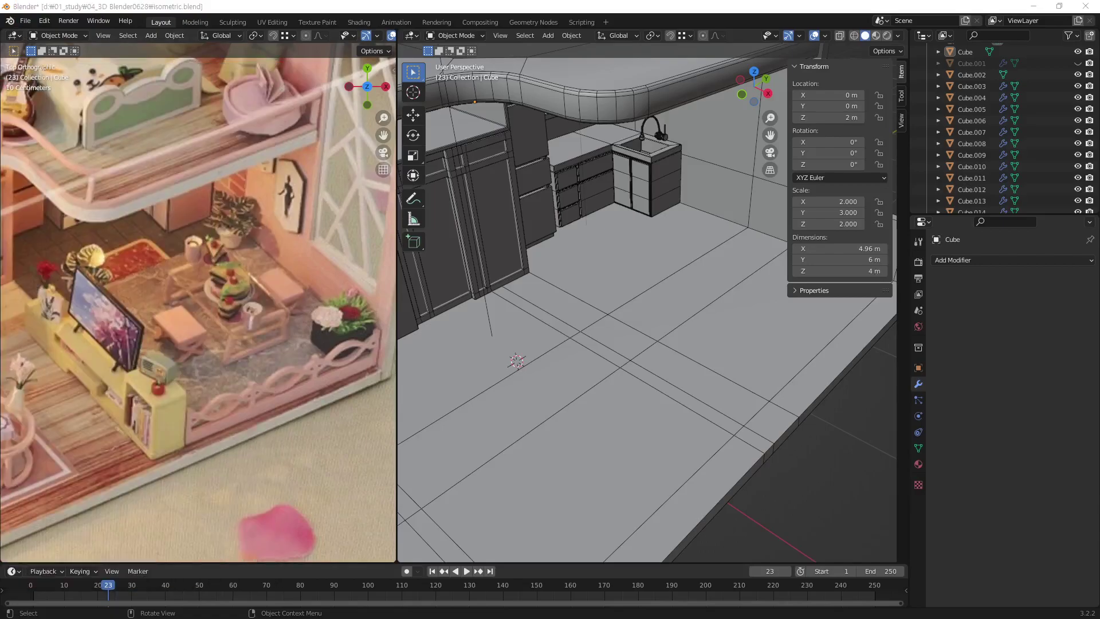
mouse_move(658, 437)
middle_mouse_down()
mouse_move(737, 343)
mouse_move(624, 428)
mouse_move(686, 390)
mouse_move(665, 373)
mouse_move(713, 332)
middle_mouse_up()
key("KP_1")
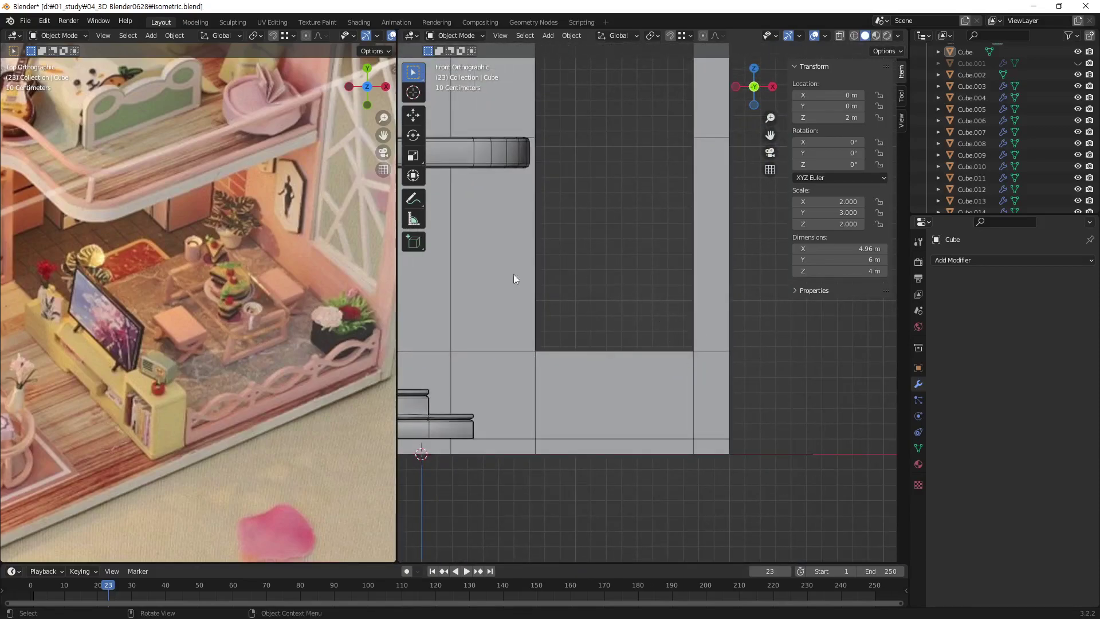
left_click(413, 199)
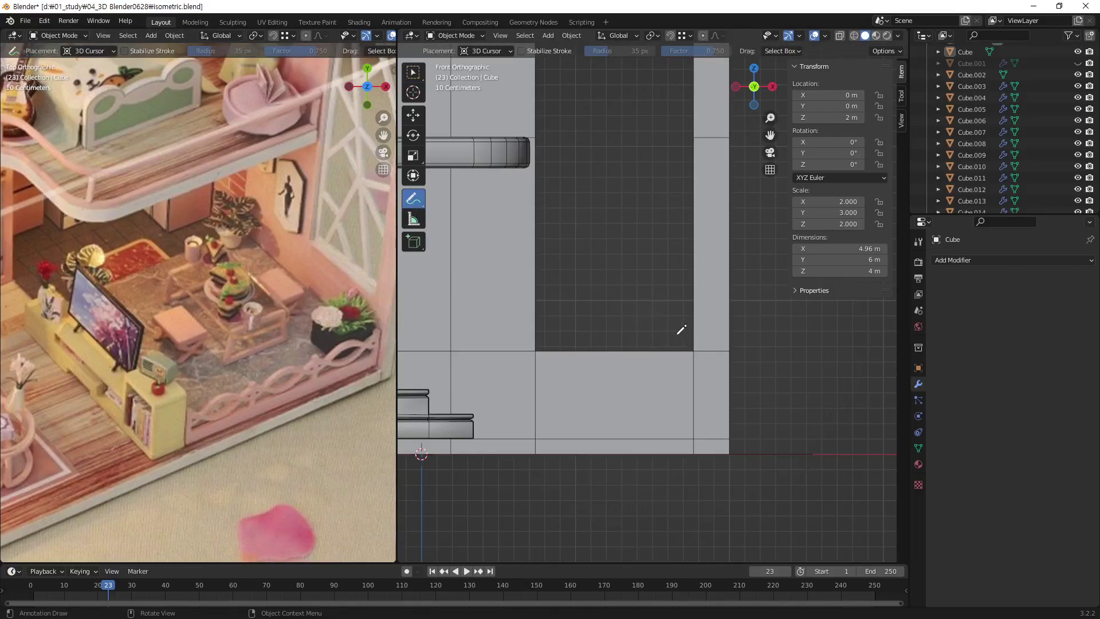
mouse_move(677, 331)
left_mouse_down()
mouse_move(645, 434)
mouse_move(744, 433)
left_mouse_up()
left_click_drag(746, 330, 673, 325)
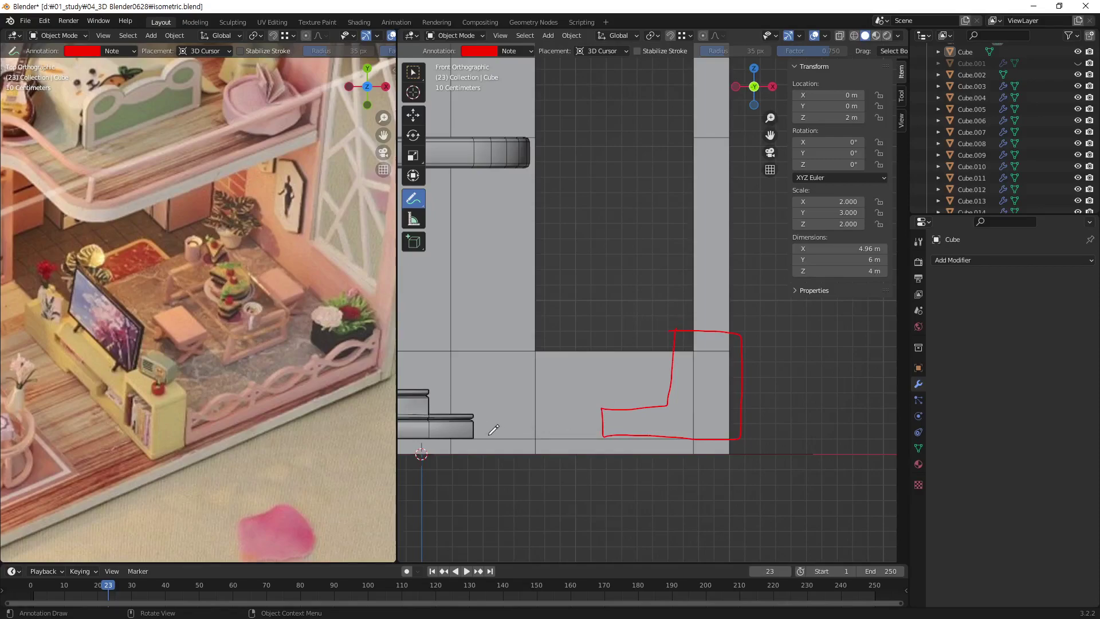
mouse_move(436, 423)
left_mouse_down()
mouse_move(482, 421)
mouse_move(429, 421)
left_mouse_up()
mouse_move(610, 392)
left_mouse_down()
mouse_move(610, 411)
mouse_move(429, 409)
mouse_move(427, 351)
mouse_move(506, 358)
mouse_move(508, 393)
mouse_move(611, 392)
mouse_move(612, 405)
left_mouse_up()
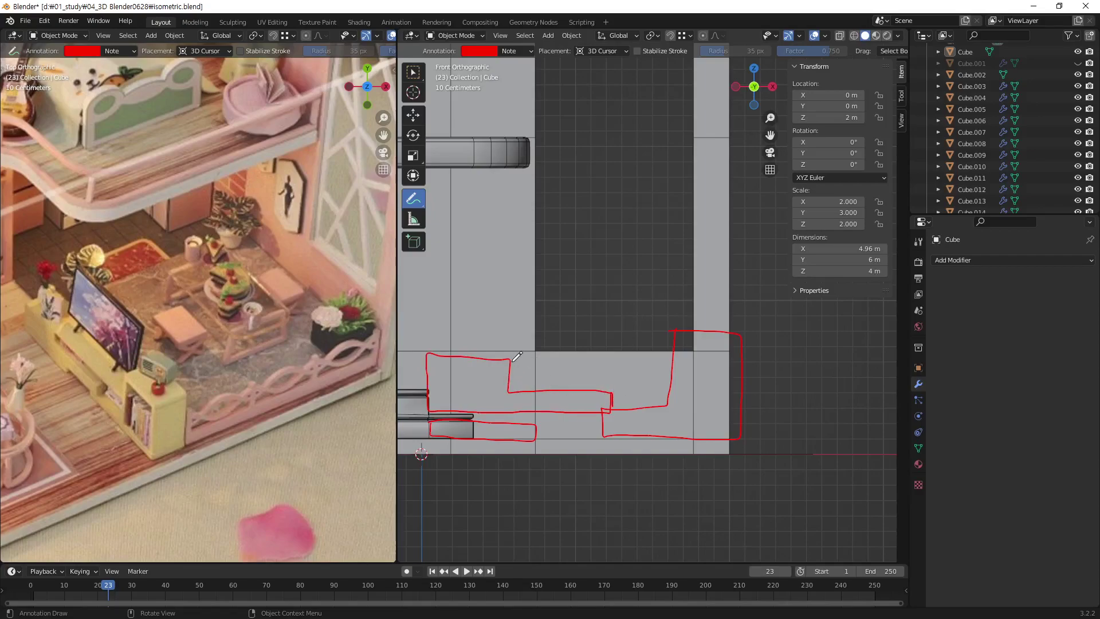
mouse_move(519, 357)
left_mouse_down()
mouse_move(679, 360)
mouse_move(504, 363)
left_mouse_up()
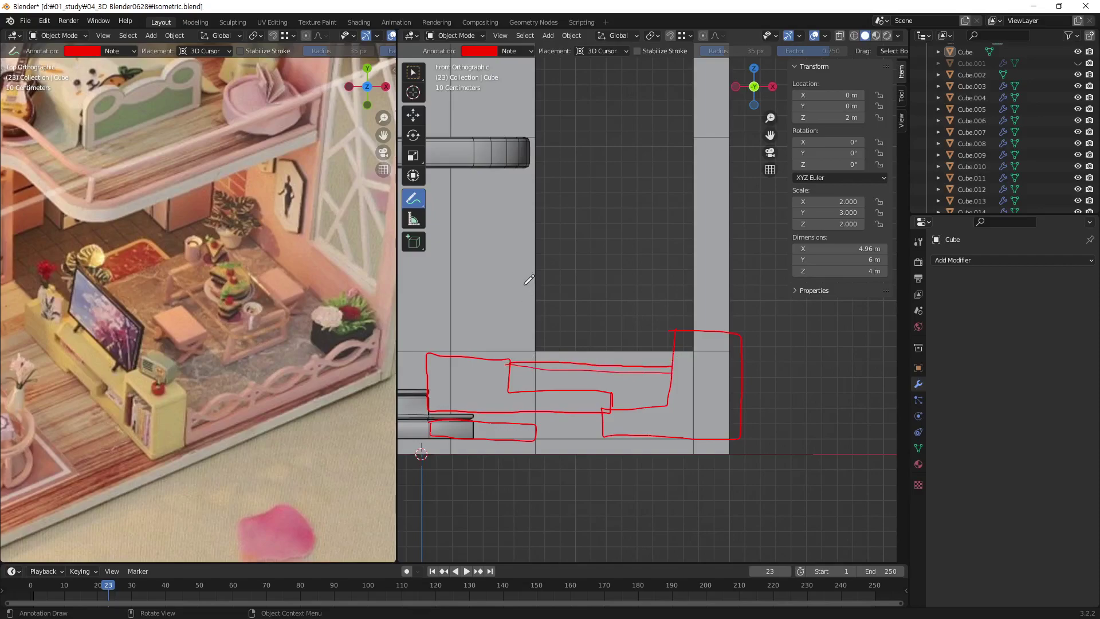
left_click_drag(528, 285, 531, 346)
left_click_drag(644, 319, 542, 349)
mouse_move(678, 346)
left_mouse_down()
mouse_move(590, 421)
mouse_move(602, 444)
mouse_move(717, 454)
left_mouse_up()
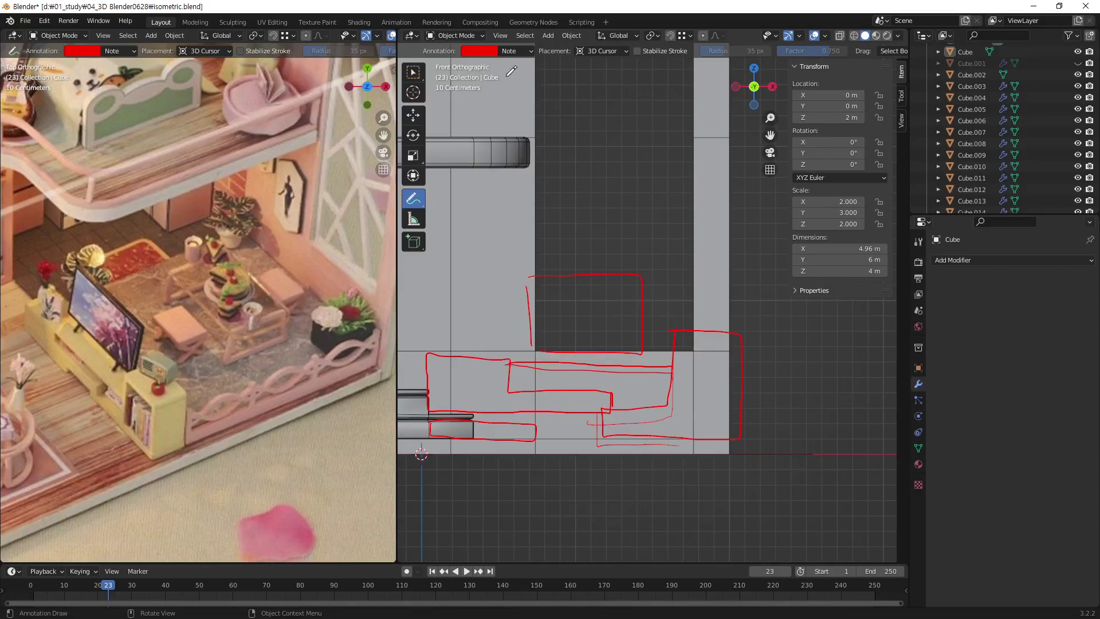
left_click(530, 52)
Clear the red annotation sketches and return to the select tool.
left_click(590, 73)
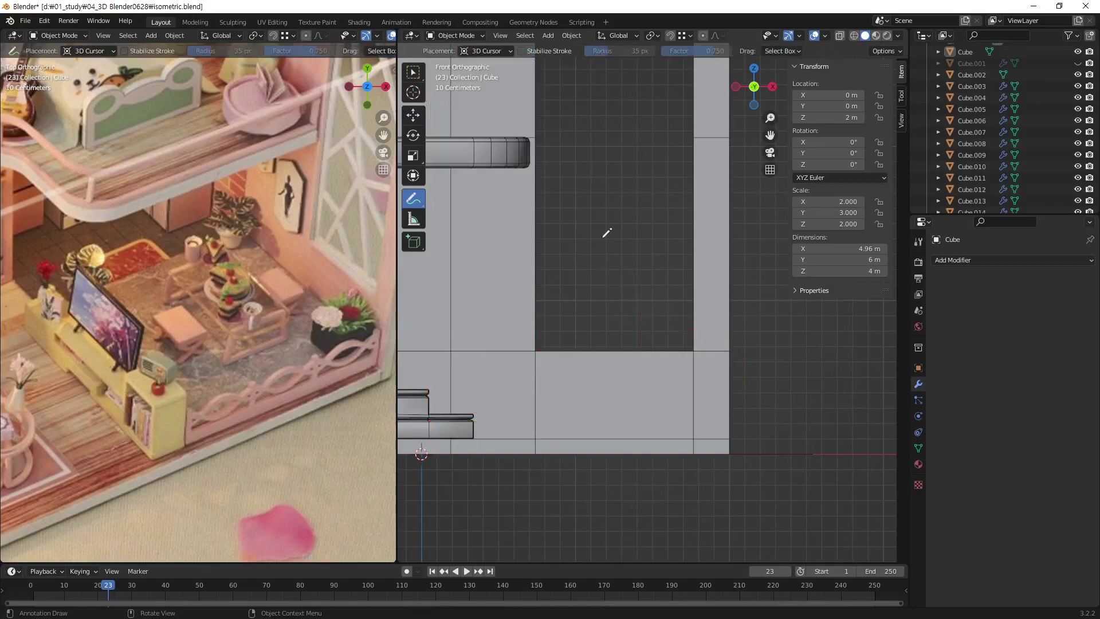
key("w")
mouse_move(676, 381)
middle_mouse_down()
mouse_move(620, 406)
mouse_move(697, 383)
mouse_move(655, 451)
mouse_move(671, 414)
middle_mouse_up()
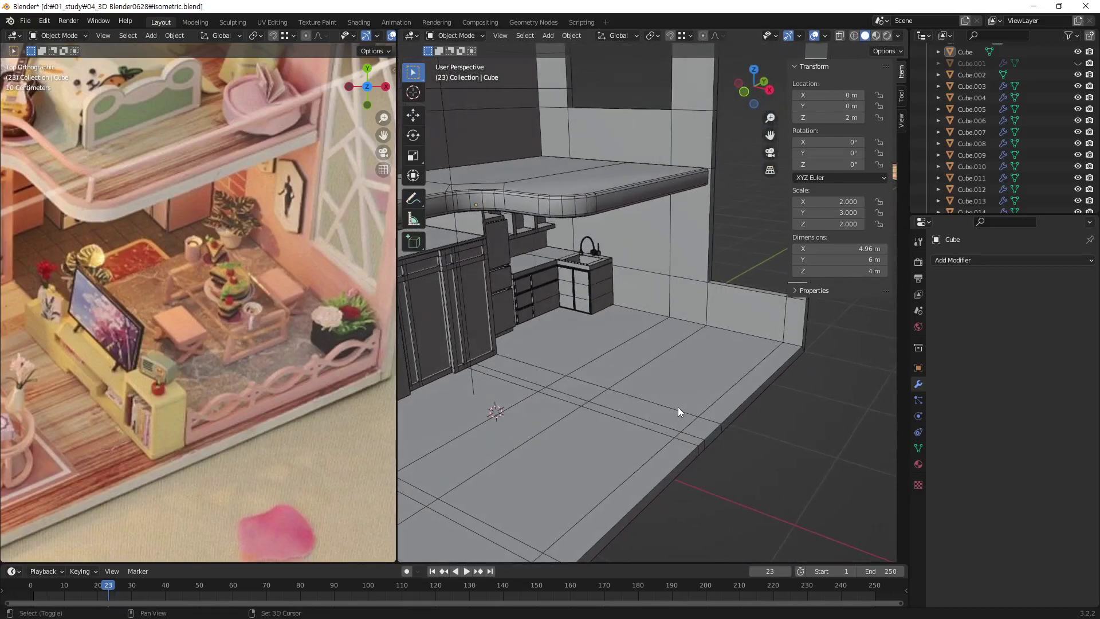
Add a new 2 m cube, Cube.018, to the room and select it.
key("shift+a")
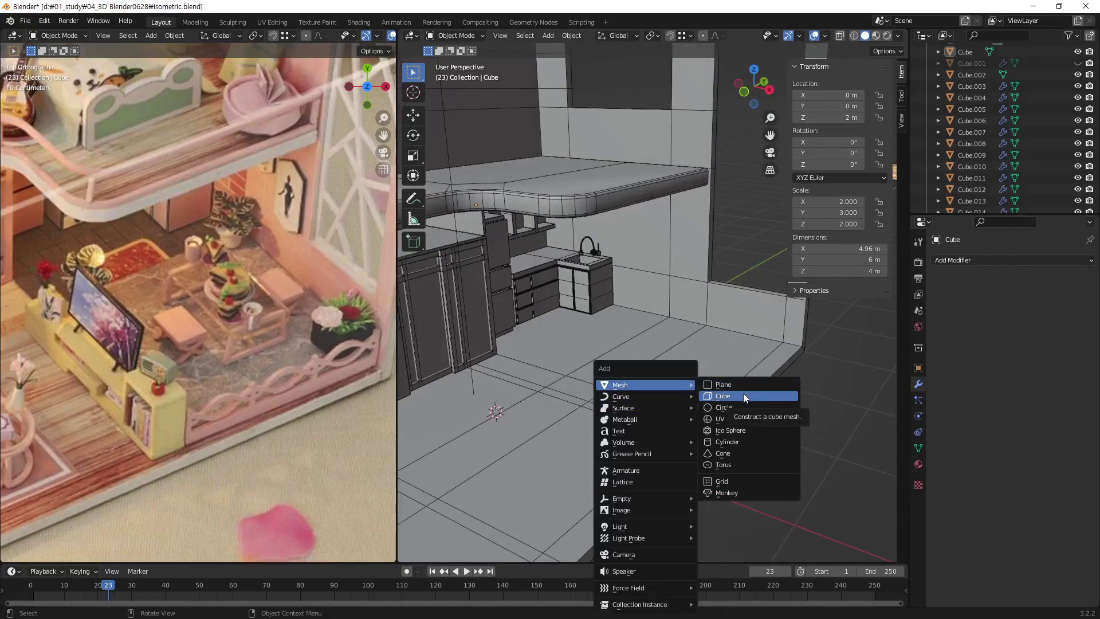
left_click(743, 395)
mouse_move(738, 394)
middle_mouse_down()
mouse_move(607, 422)
mouse_move(768, 360)
mouse_move(676, 391)
mouse_move(735, 384)
mouse_move(648, 390)
mouse_move(715, 317)
middle_mouse_up()
left_click(716, 274)
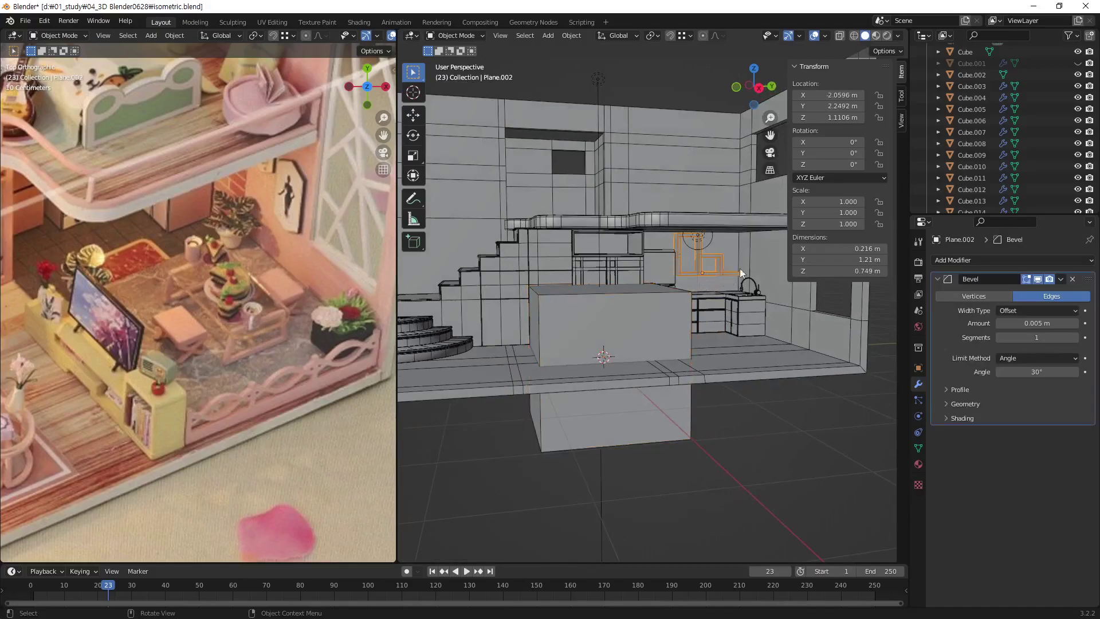
mouse_move(740, 273)
middle_mouse_down()
mouse_move(709, 388)
mouse_move(689, 374)
mouse_move(700, 351)
mouse_move(640, 409)
mouse_move(655, 411)
middle_mouse_up()
left_click(668, 378)
Raise the new cube and flatten it along Z into a slab.
key("g")
left_click(719, 343)
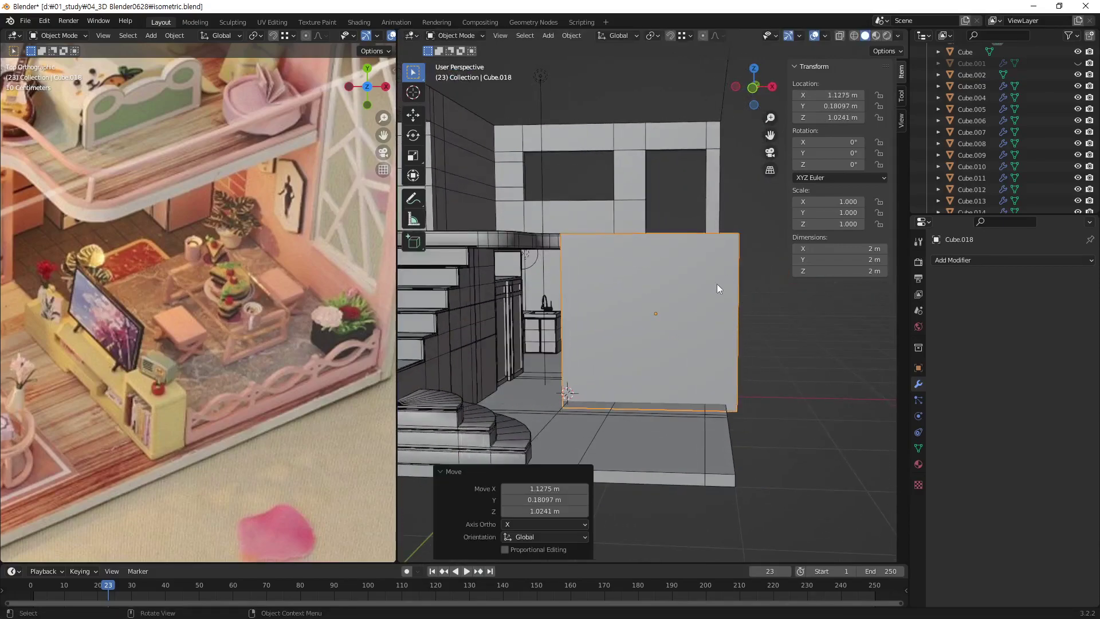
key("s")
key("z")
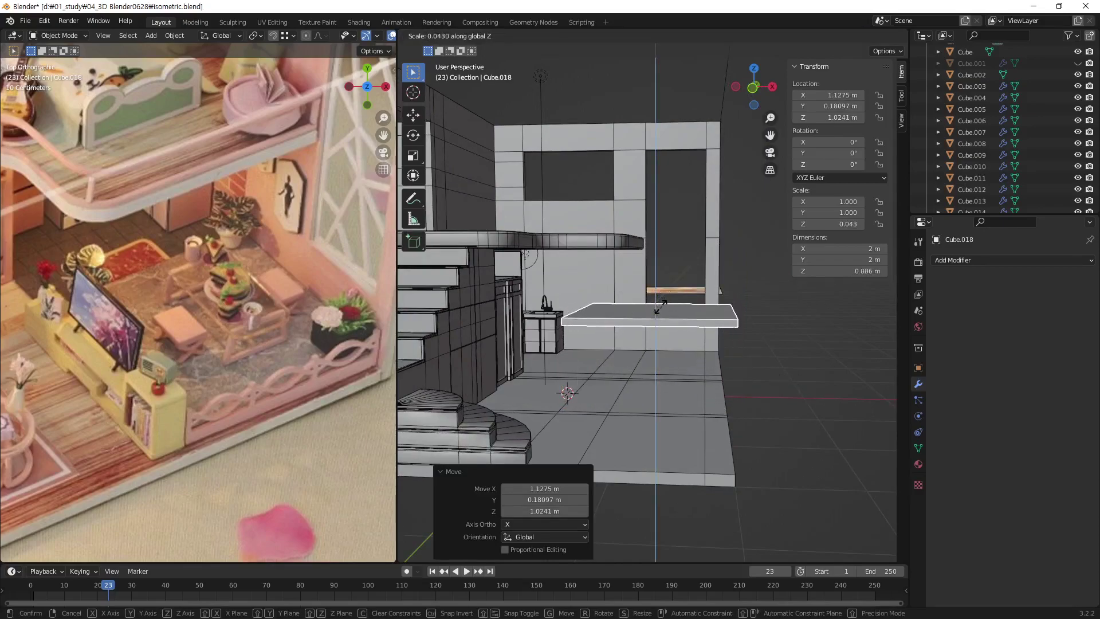
left_click(658, 310)
Narrow the slab along Y to 0.217 scale.
scroll(682, 343, "down", 2)
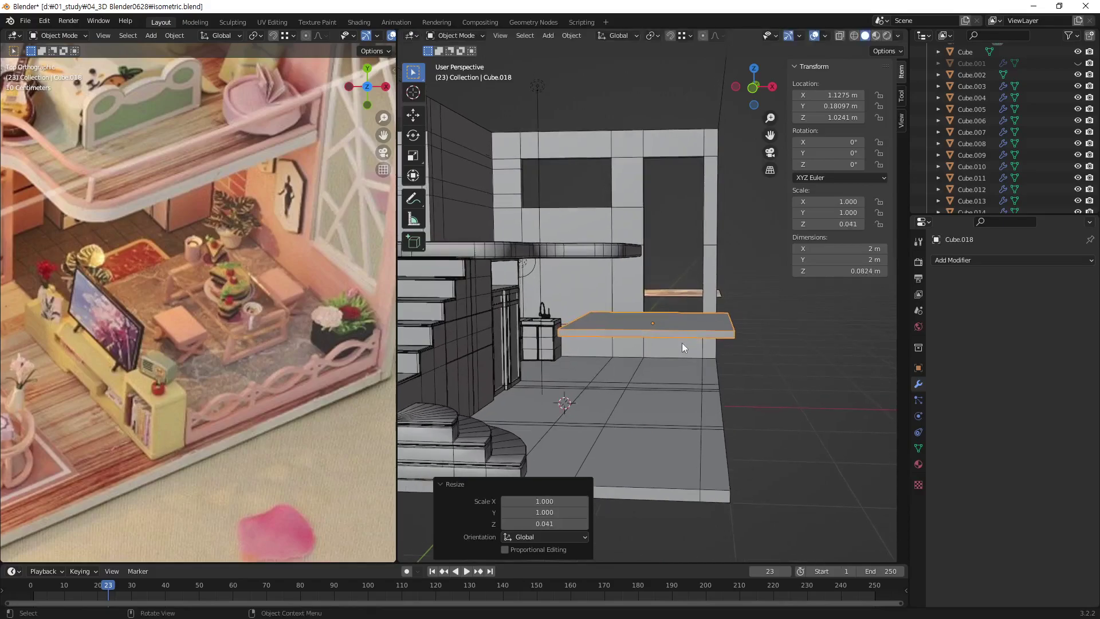
scroll(599, 400, "down", 3)
mouse_move(599, 400)
middle_mouse_down()
mouse_move(590, 369)
mouse_move(717, 353)
mouse_move(681, 395)
middle_mouse_up()
scroll(681, 395, "up", 3)
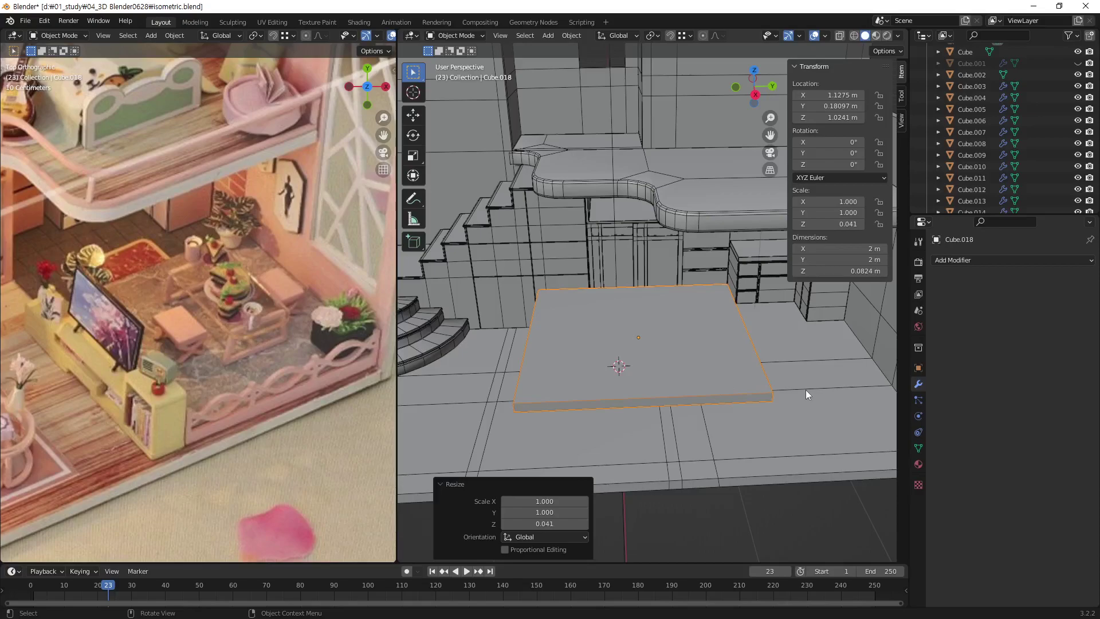
key("s")
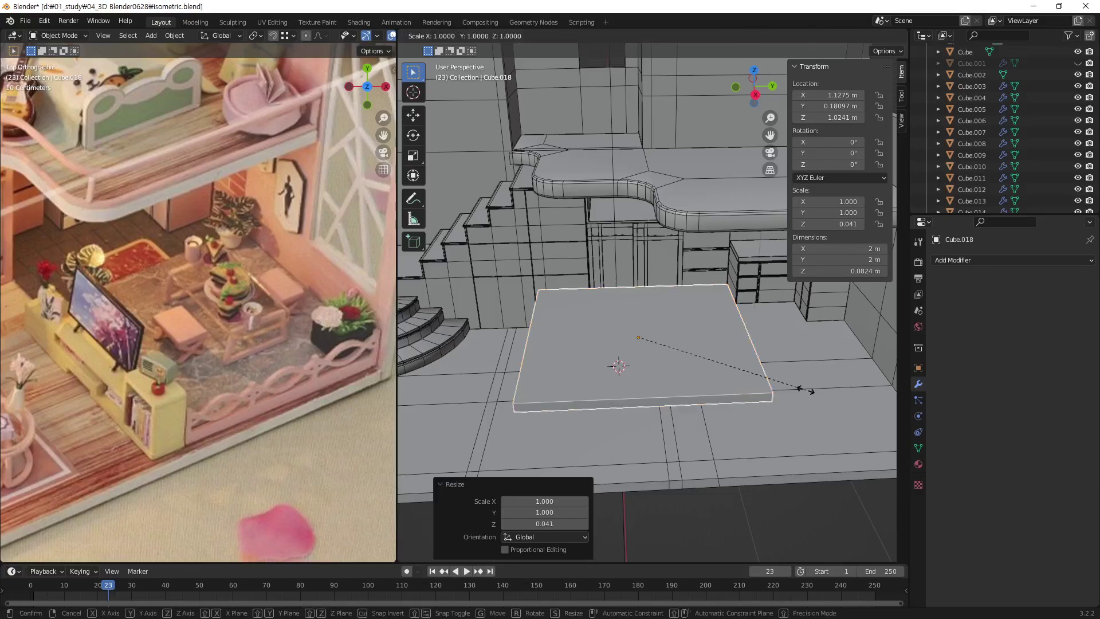
key("y")
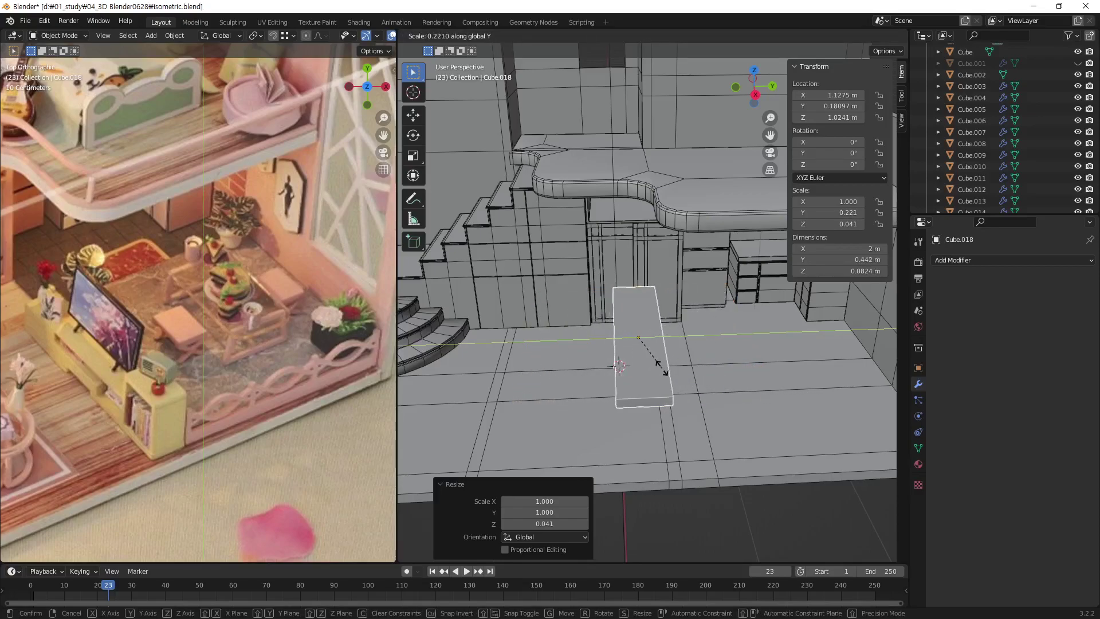
left_click(664, 373)
In Right view, drop the slab onto the floor in front of the doorway.
key("KP_3")
middle_click_drag(700, 378, 665, 338, "shift")
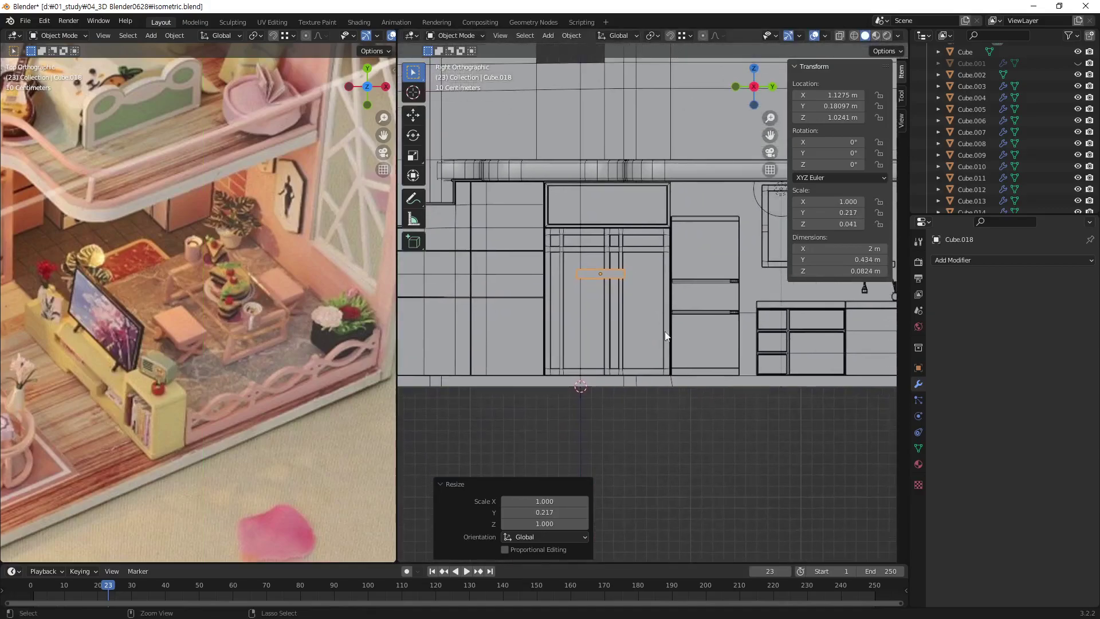
scroll(693, 306, "up", 2)
key("g")
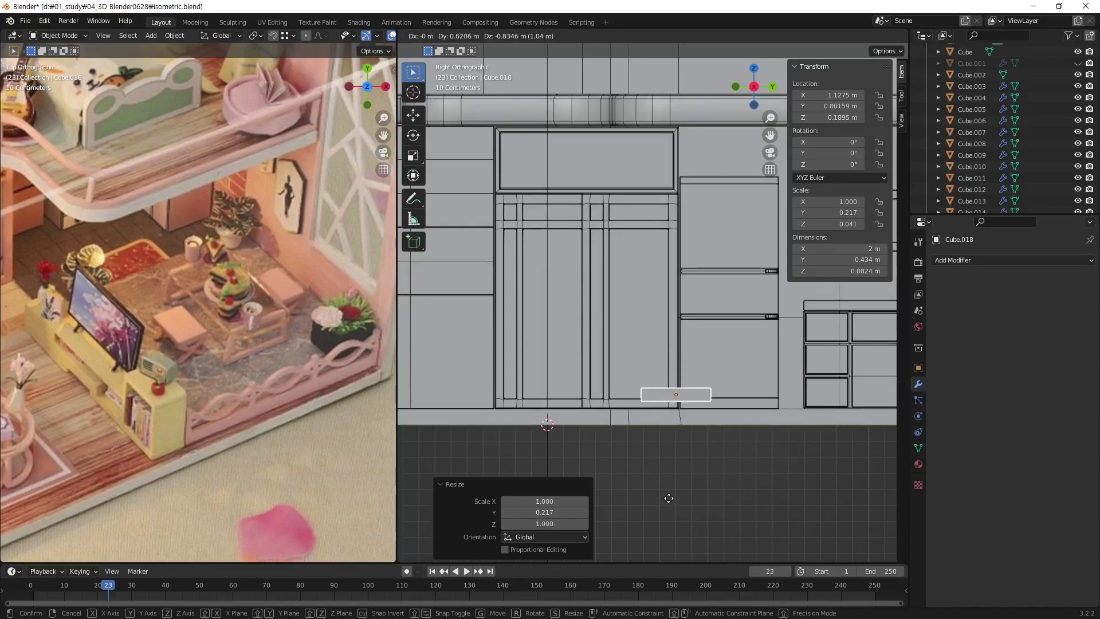
left_click(637, 513)
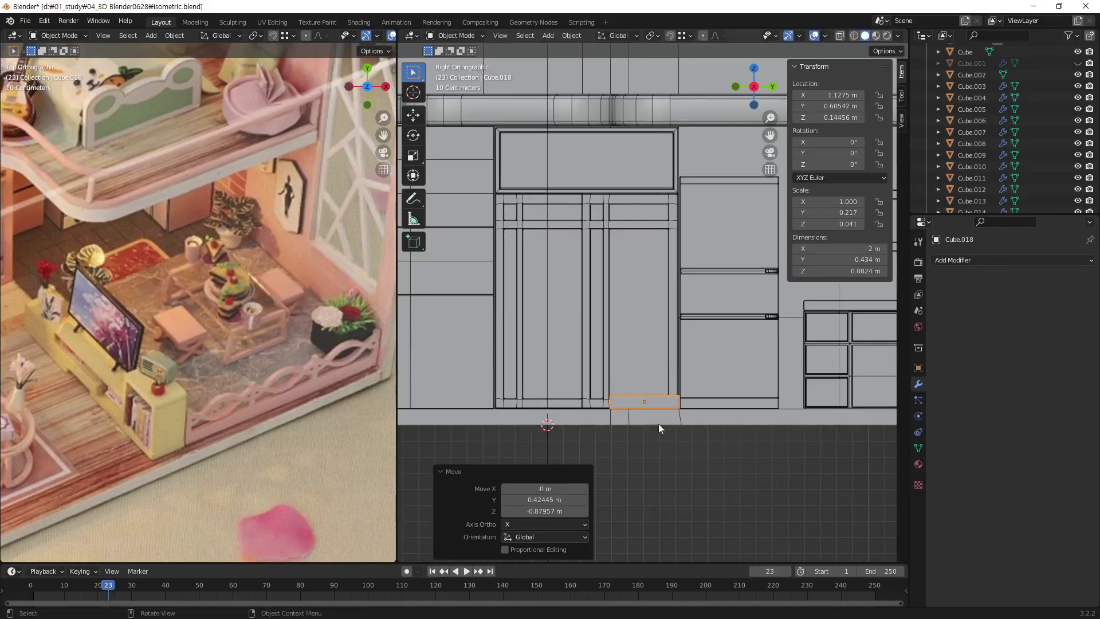
Shorten the slab along X to 1.83 m and shift it to about X 1.08 m.
mouse_move(658, 424)
middle_mouse_down()
mouse_move(764, 437)
mouse_move(717, 428)
mouse_move(722, 441)
mouse_move(792, 390)
mouse_move(740, 450)
mouse_move(730, 430)
mouse_move(743, 410)
middle_mouse_up()
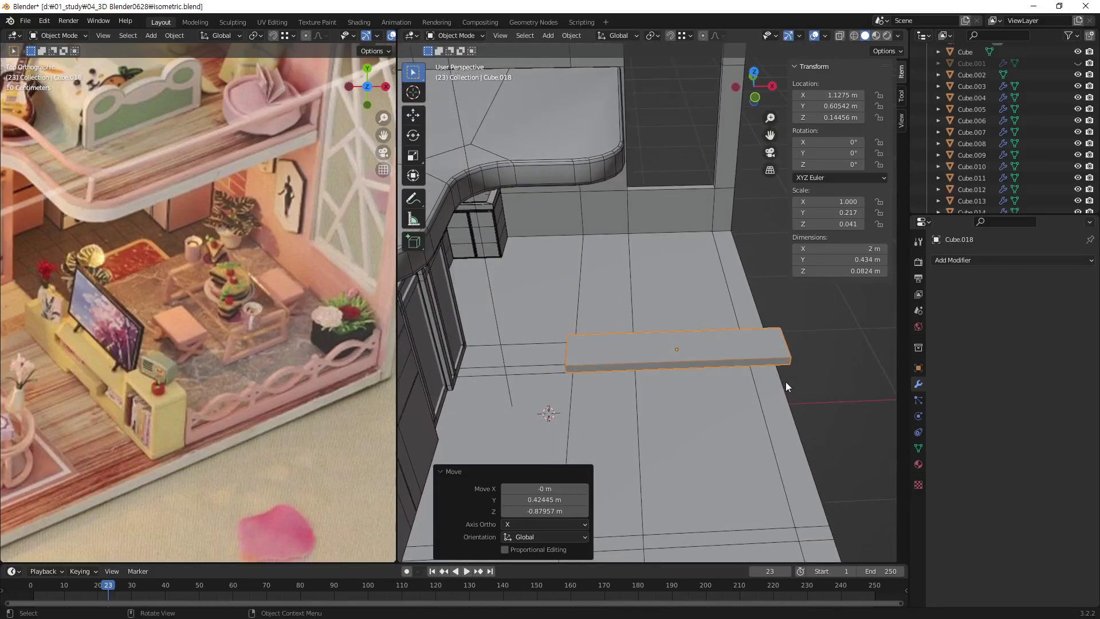
key("s")
key("x")
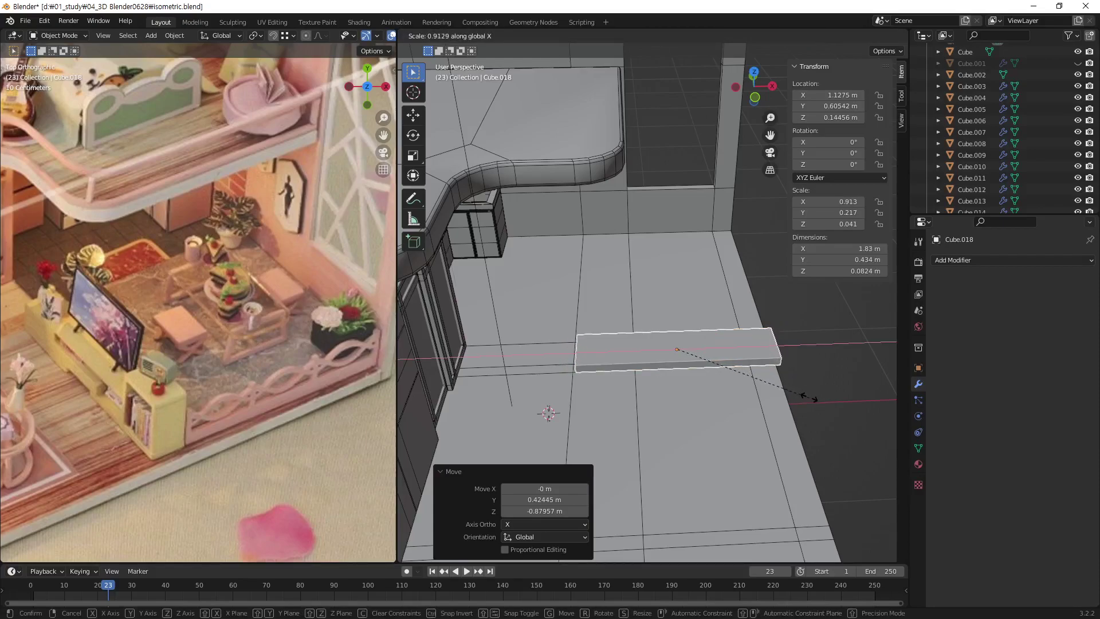
left_click(809, 401)
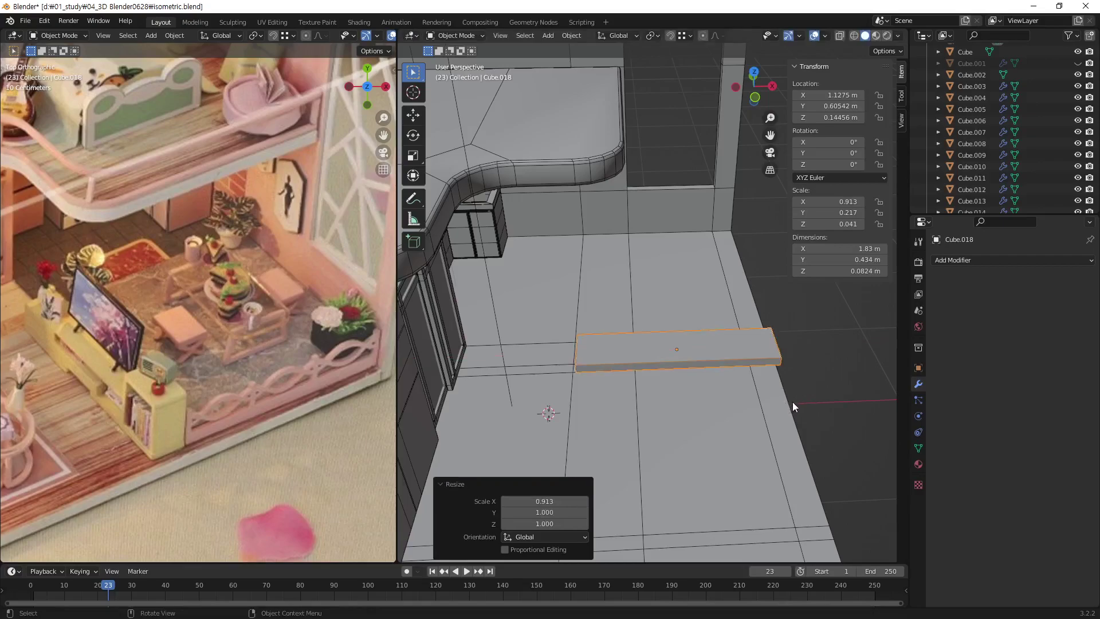
key("g")
key("x")
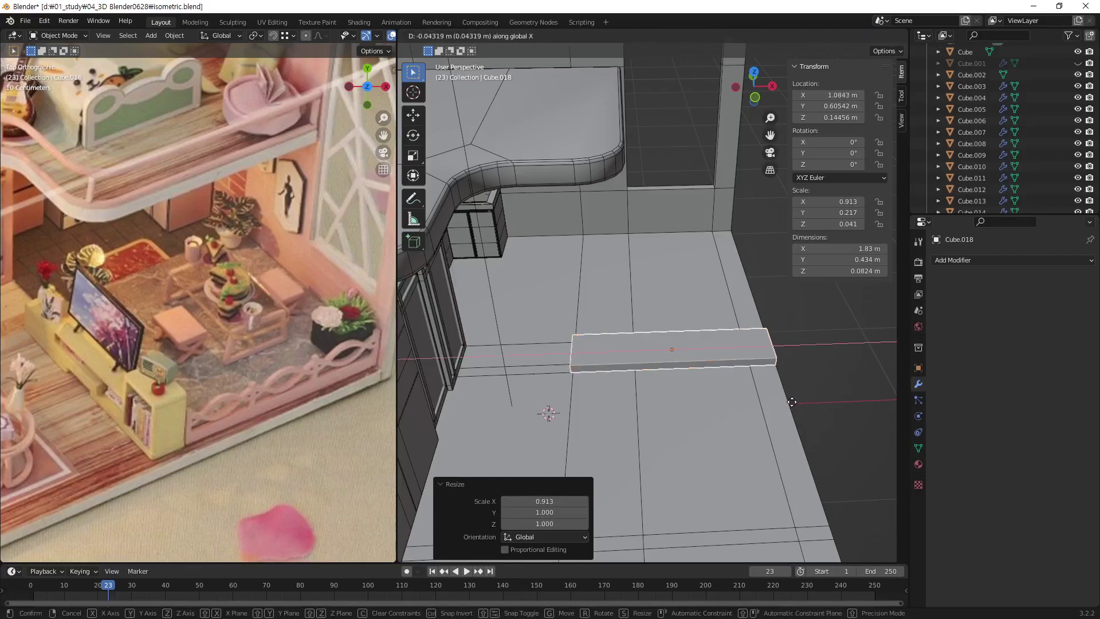
left_click(792, 401)
mouse_move(793, 410)
middle_mouse_down()
mouse_move(765, 371)
mouse_move(694, 383)
middle_mouse_up()
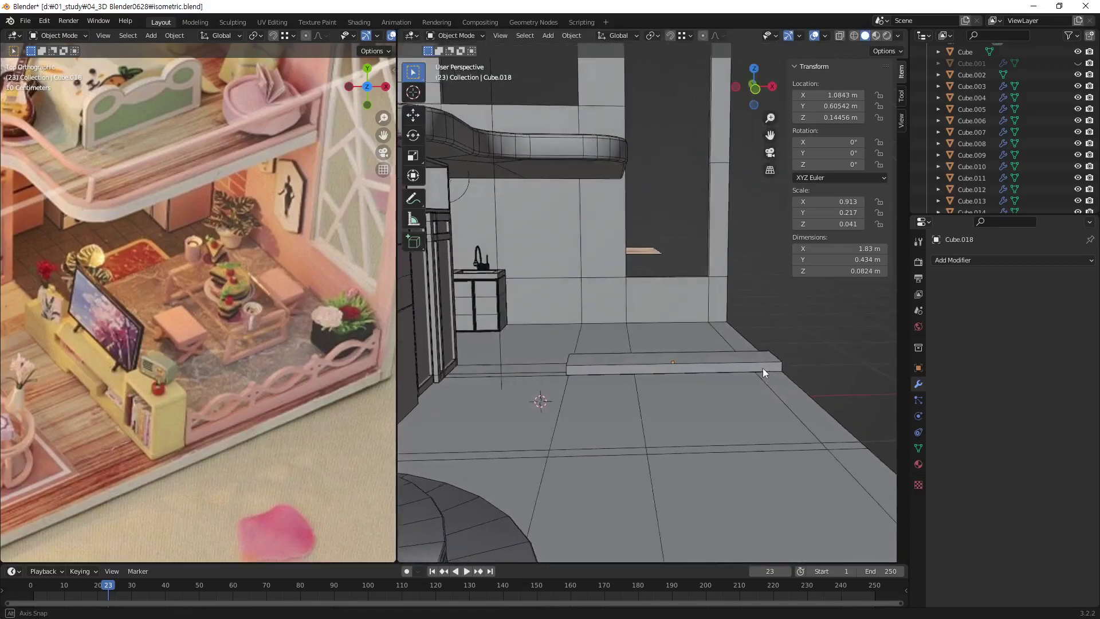
Select the floor slab and thin it along Z to 0.028 scale.
mouse_move(751, 371)
middle_mouse_down()
mouse_move(700, 400)
mouse_move(776, 393)
mouse_move(765, 411)
mouse_move(765, 398)
mouse_move(860, 371)
mouse_move(772, 401)
mouse_move(718, 391)
mouse_move(727, 390)
middle_mouse_up()
scroll(736, 400, "up", 3)
left_click(744, 421)
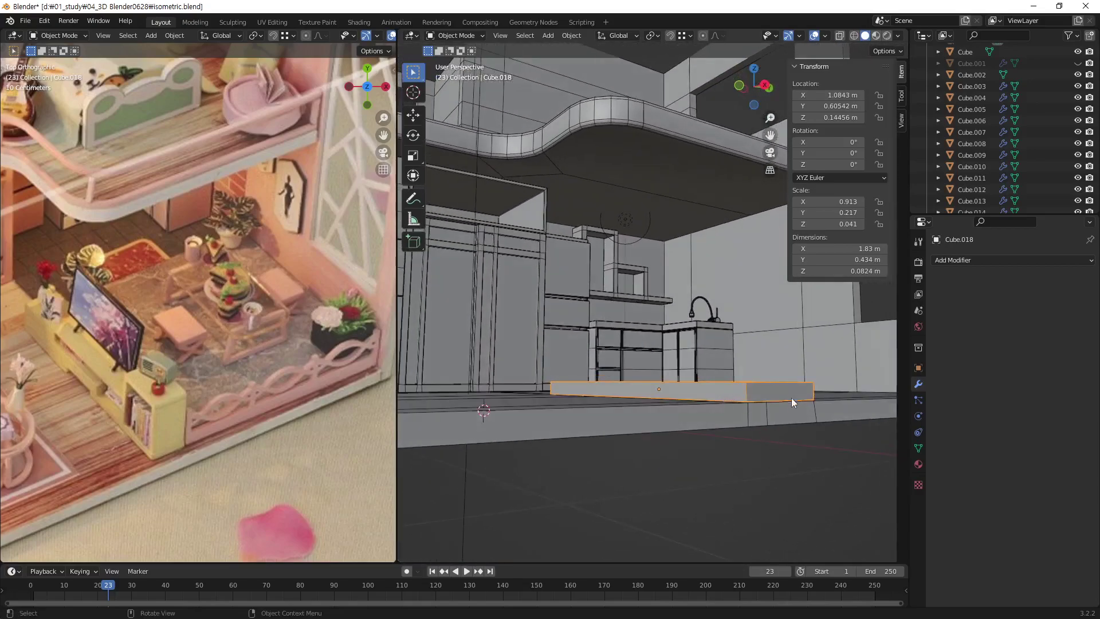
key("s")
key("z")
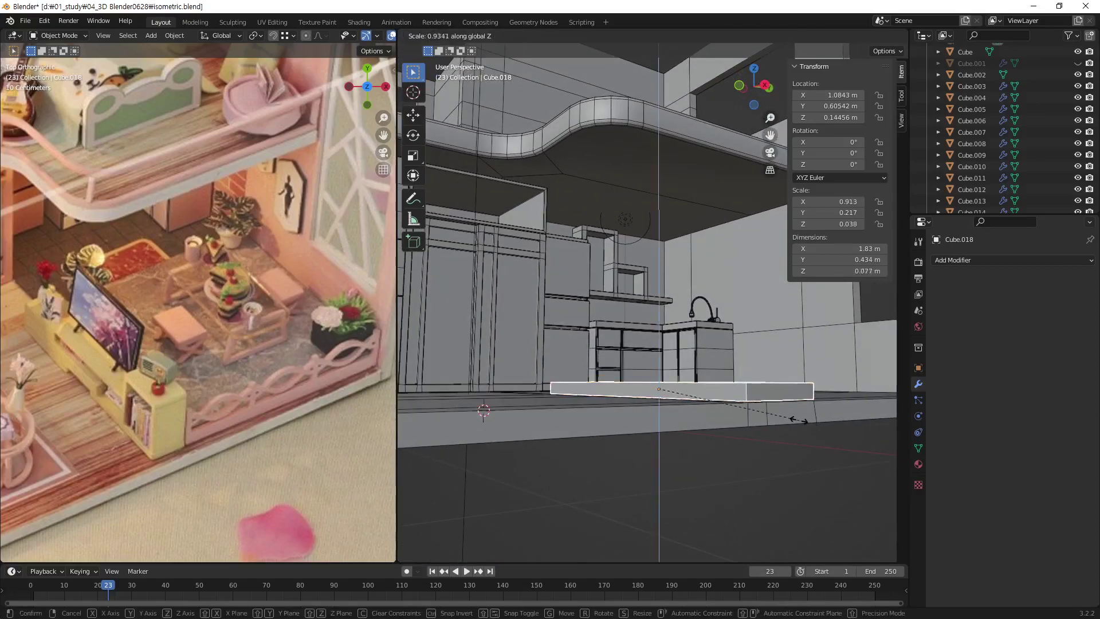
left_click(761, 410)
Lower the slab along Z to about 0.128 m height.
mouse_move(761, 411)
middle_mouse_down()
mouse_move(788, 420)
mouse_move(717, 401)
middle_mouse_up()
scroll(717, 400, "up", 2)
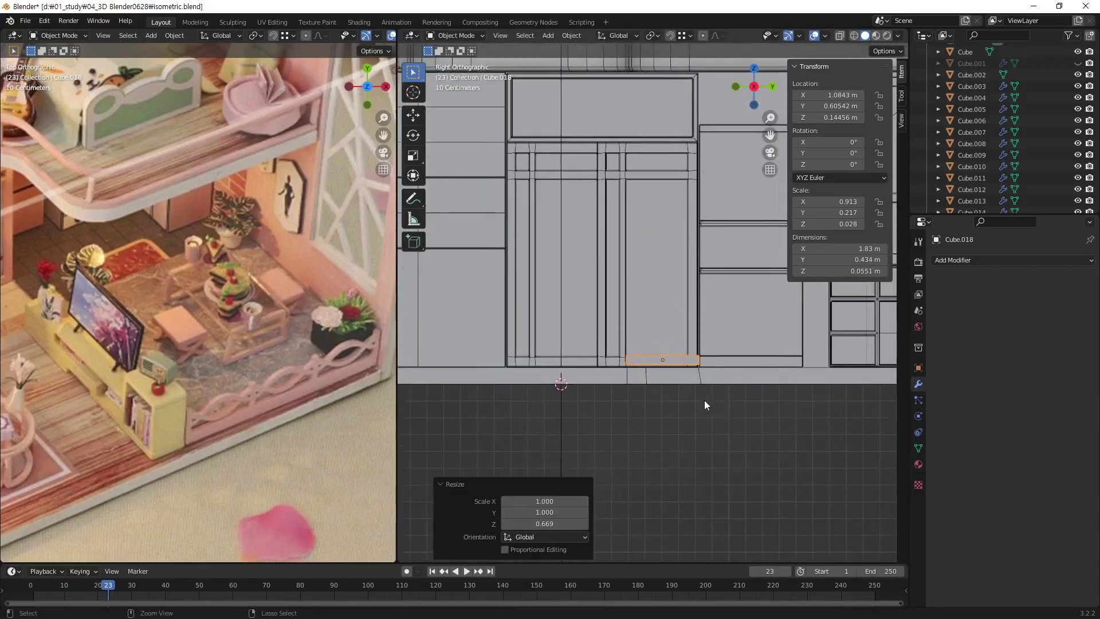
scroll(703, 400, "up", 2)
scroll(734, 448, "up", 1)
middle_click_drag(734, 448, 689, 331, "shift")
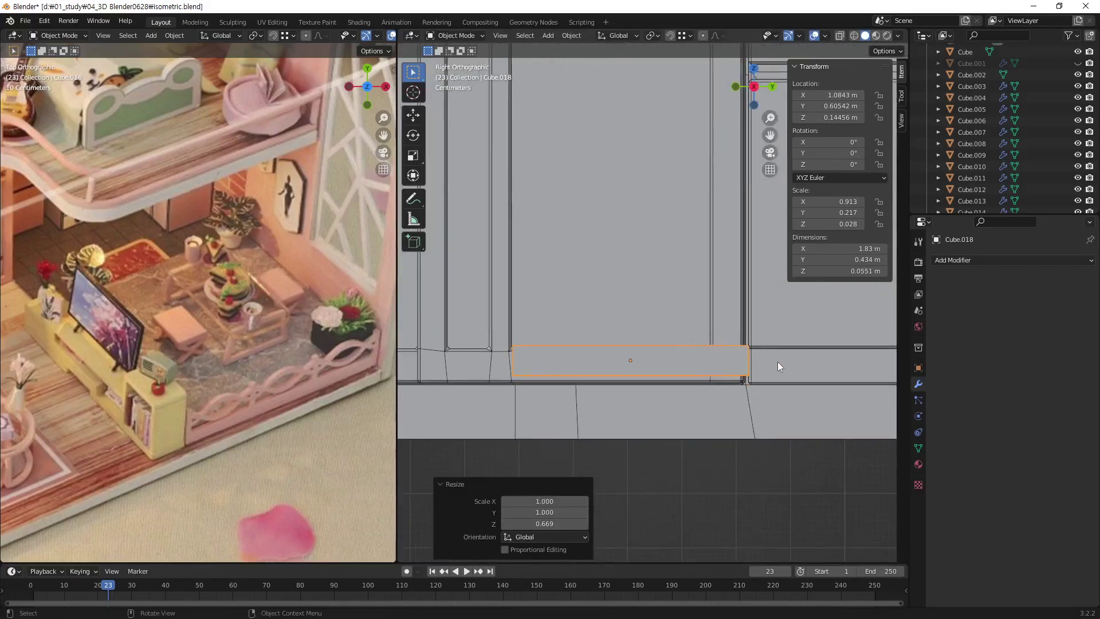
key("g")
key("z")
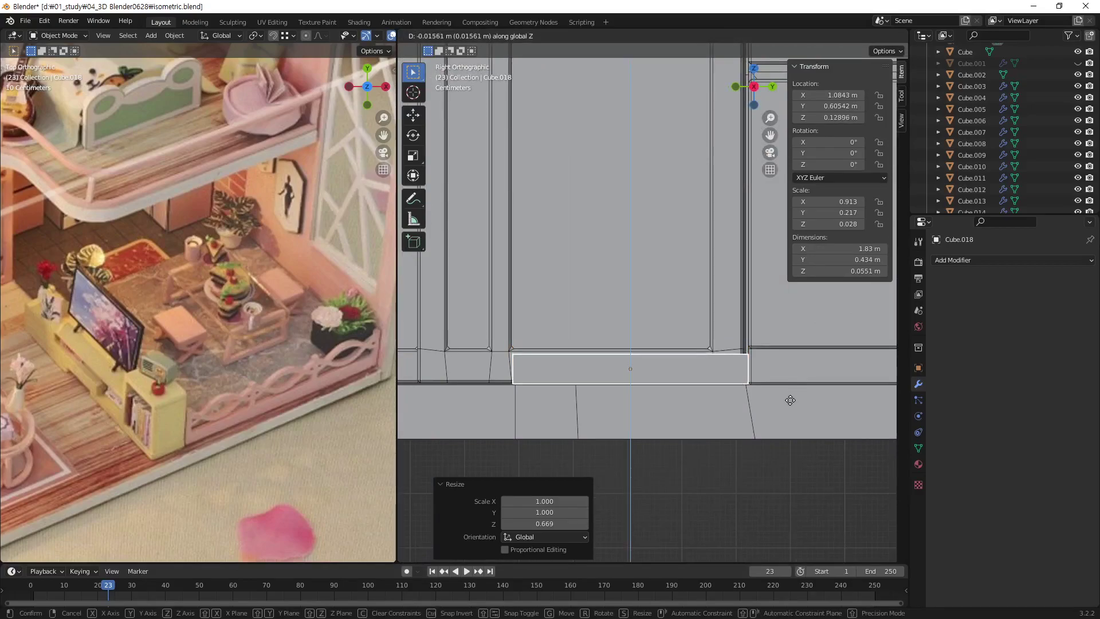
left_click(788, 406)
mouse_move(753, 539)
middle_mouse_down()
mouse_move(710, 379)
mouse_move(776, 360)
middle_mouse_up()
scroll(745, 375, "down", 2)
scroll(713, 390, "down", 2)
scroll(699, 409, "down", 1)
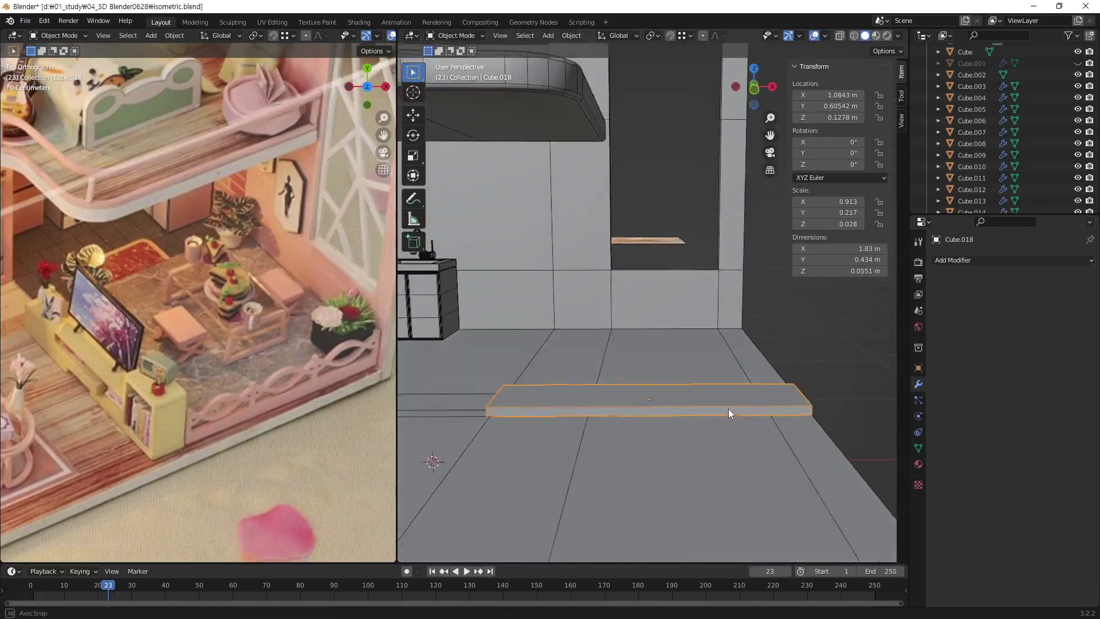
middle_click_drag(727, 412, 731, 368)
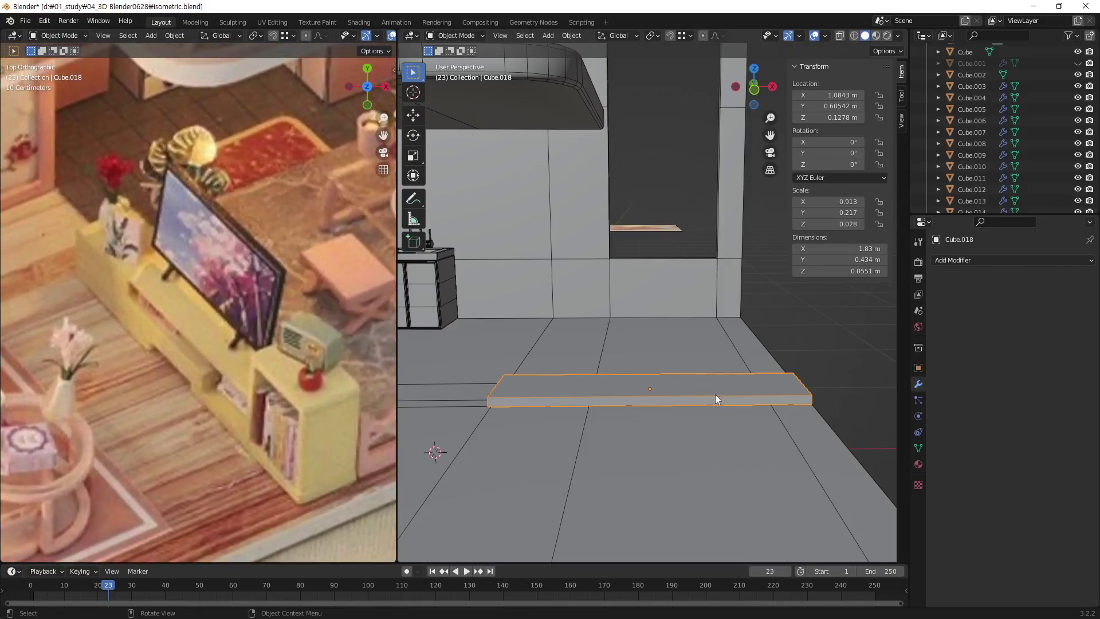
In X-ray Edit Mode, pull the slab's right-end vertices left, shortening it to 0.739 m.
key("Tab")
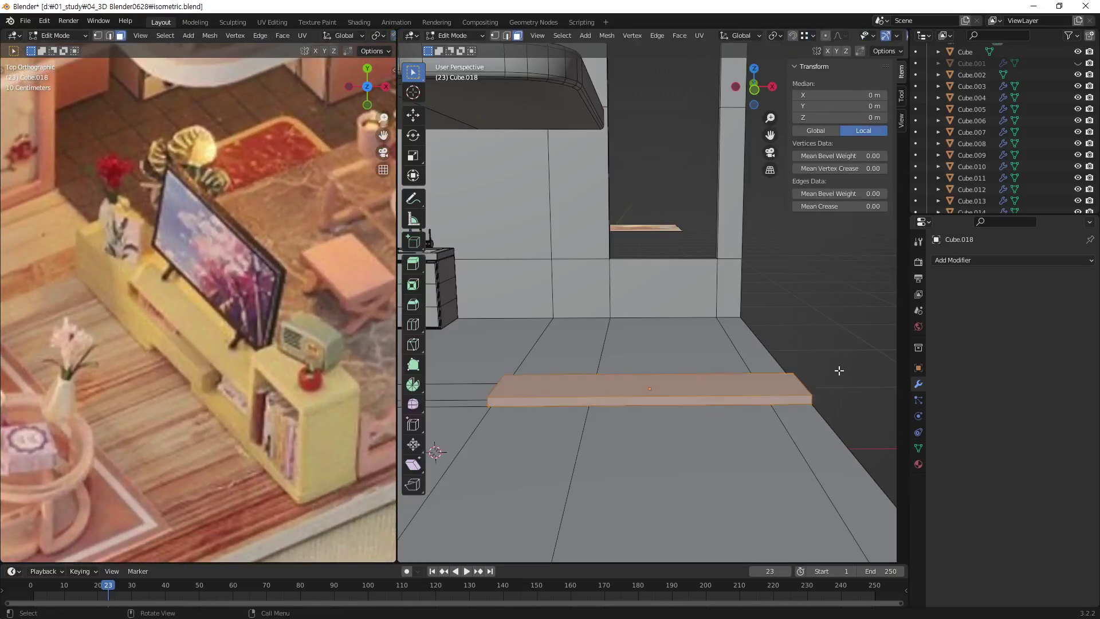
key("alt+z")
left_click_drag(859, 351, 739, 439)
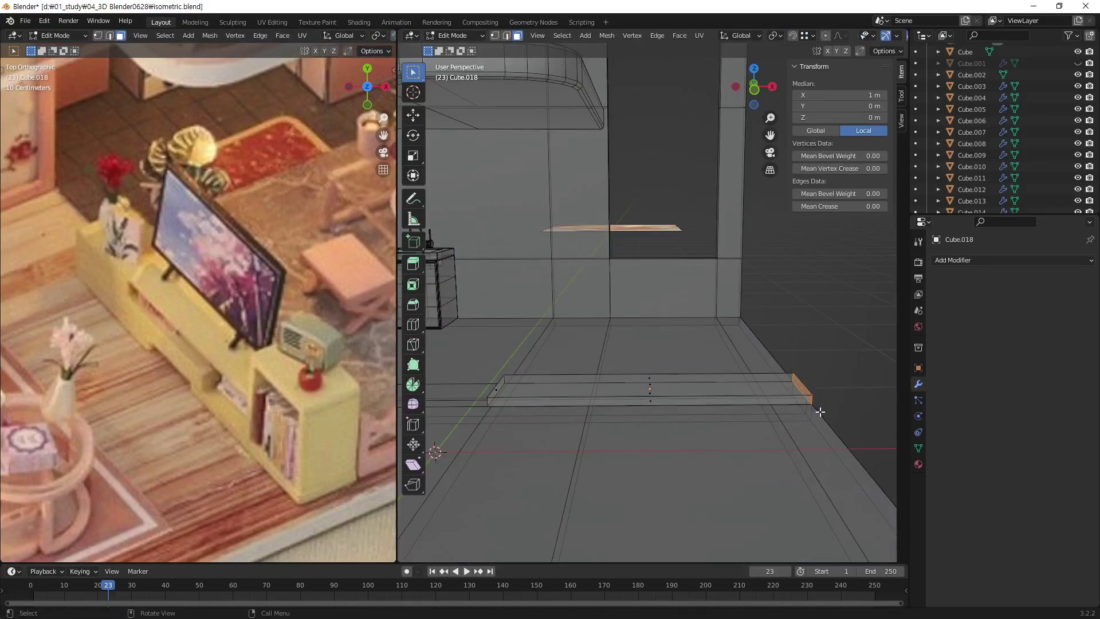
key("g")
key("x")
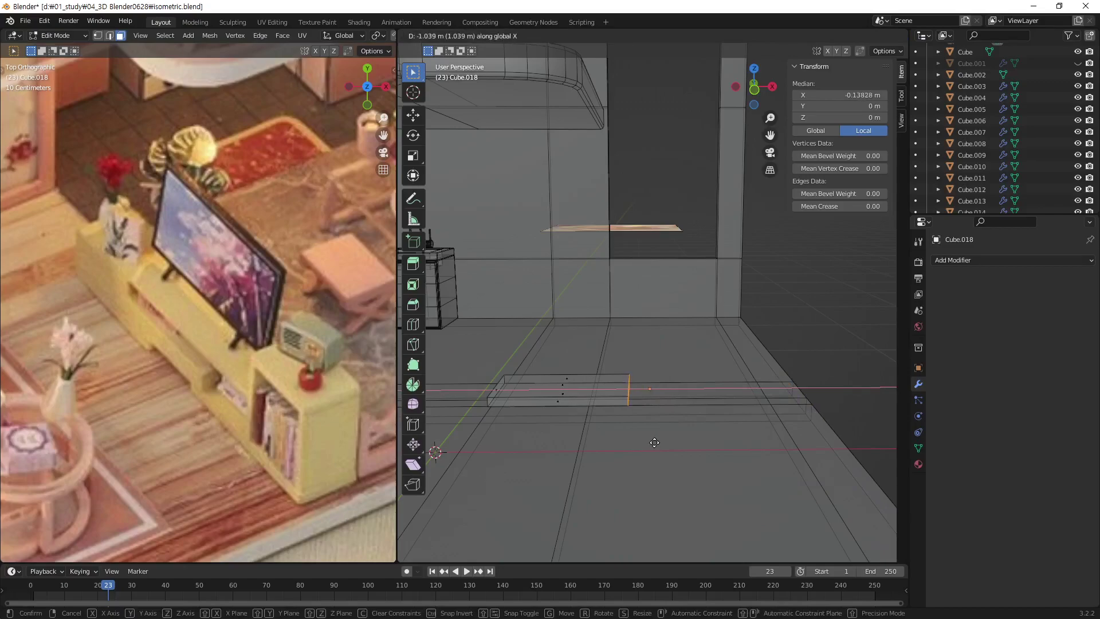
left_click(646, 445)
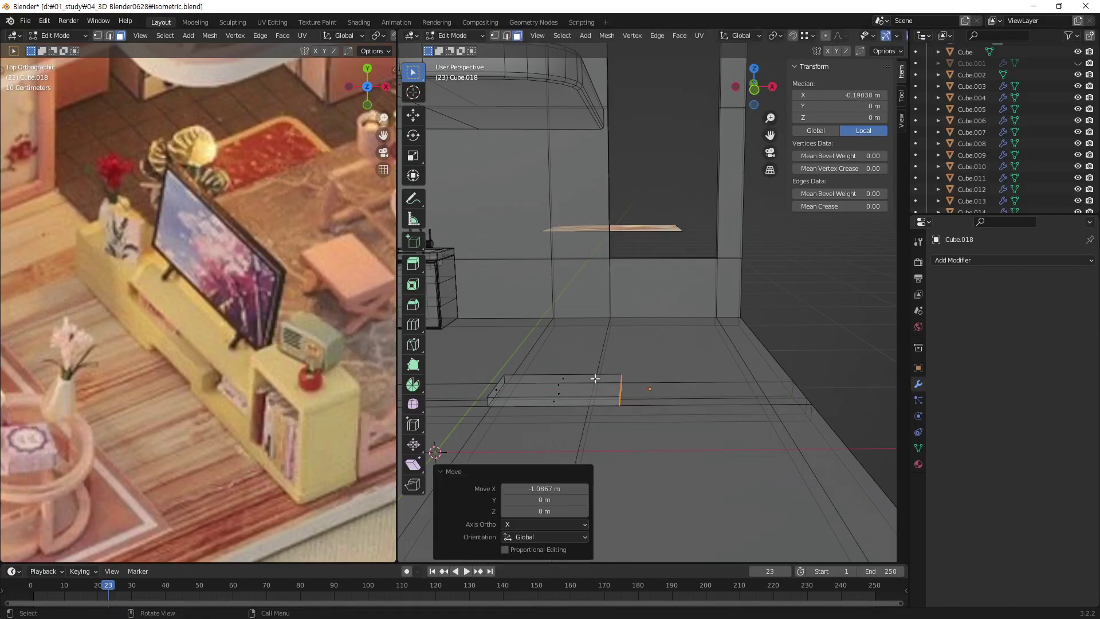
Duplicate the shortened slab and slide the copy along X.
key("Tab")
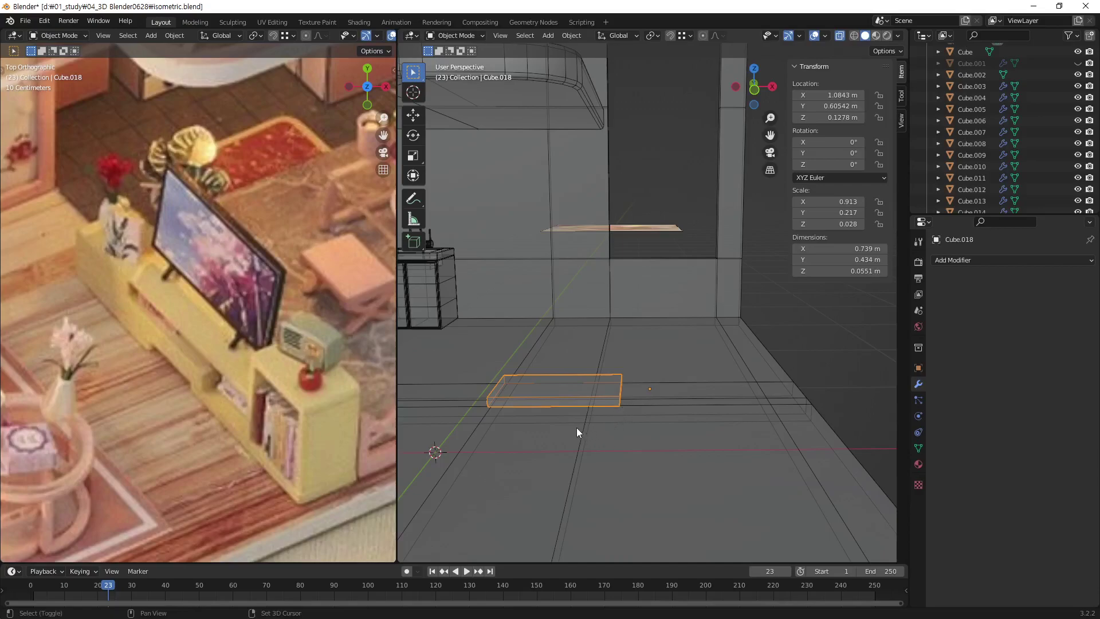
key("shift+d")
key("x")
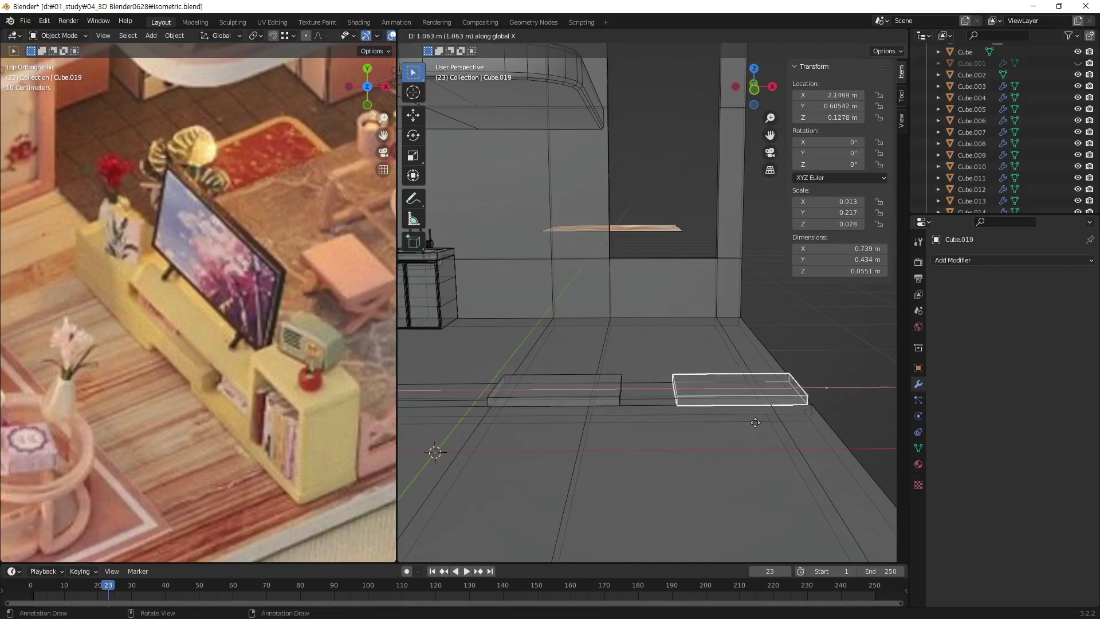
Place the copy Cube.019 at X 2.17 m and select both slabs.
left_click(757, 425)
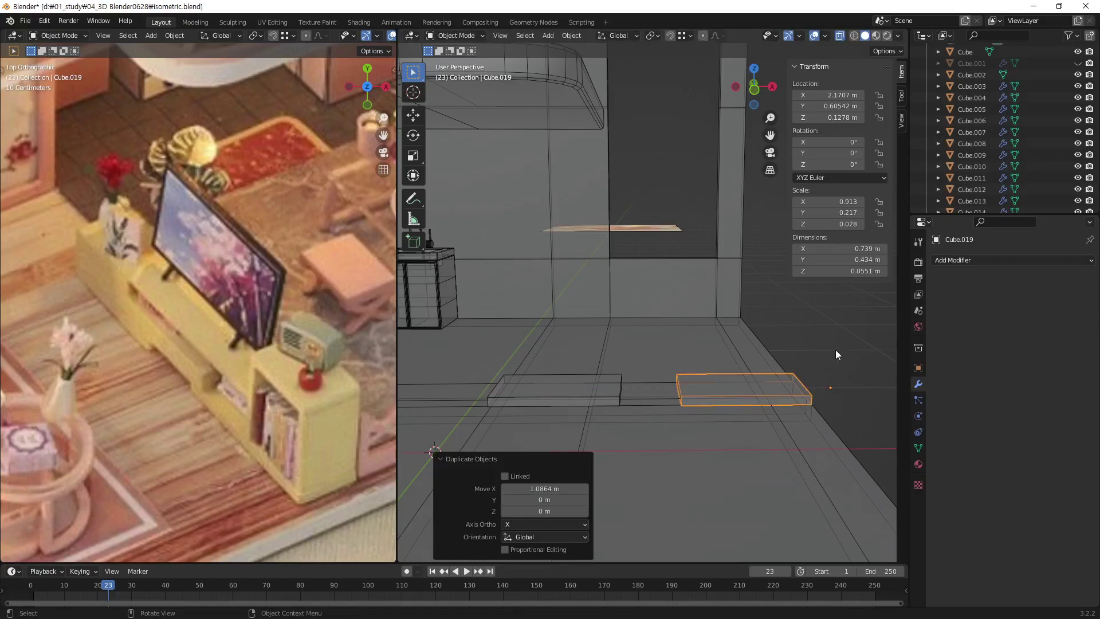
left_click(635, 394)
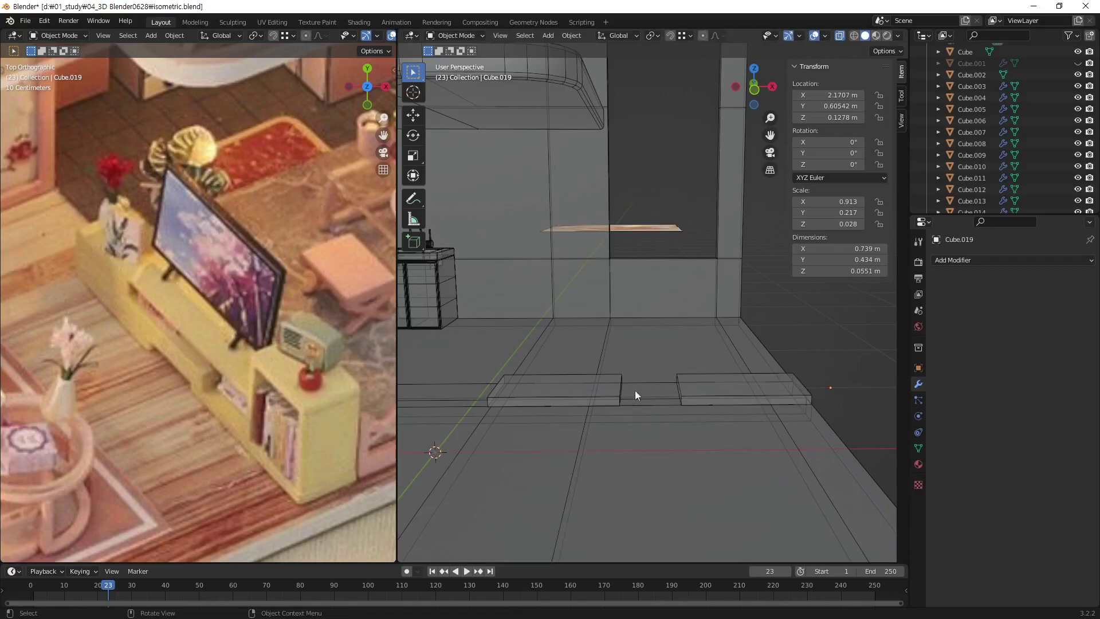
left_click(701, 385)
left_click(605, 385, "shift")
Scale the slabs' facing inner ends apart along X, trimming Cube.018 to 0.663 m.
key("Tab")
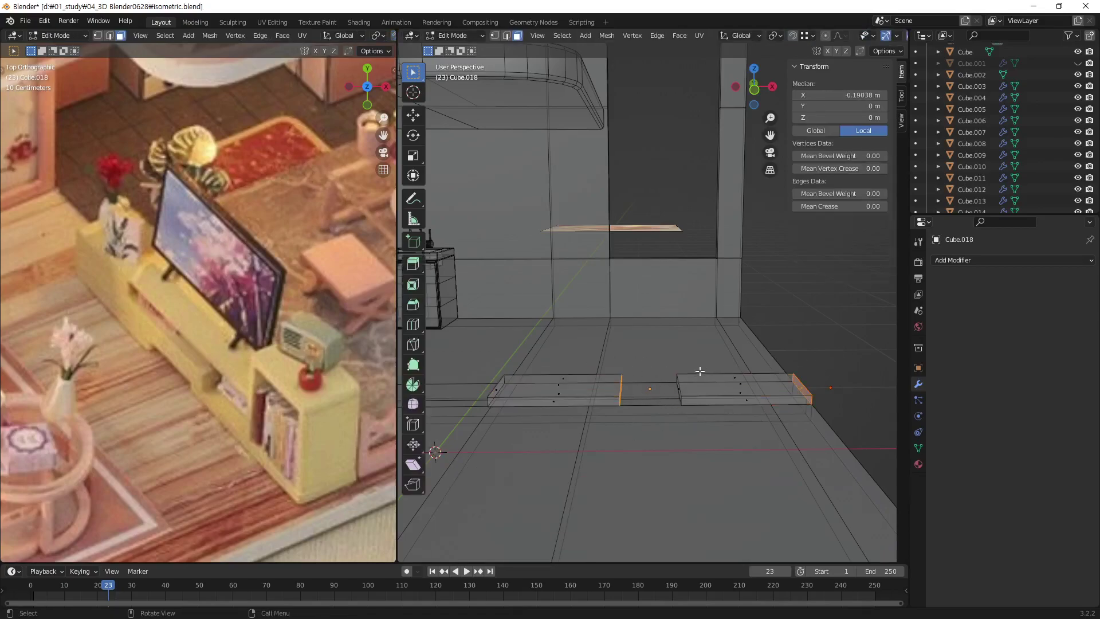
left_click_drag(705, 358, 602, 409)
key("s")
key("x")
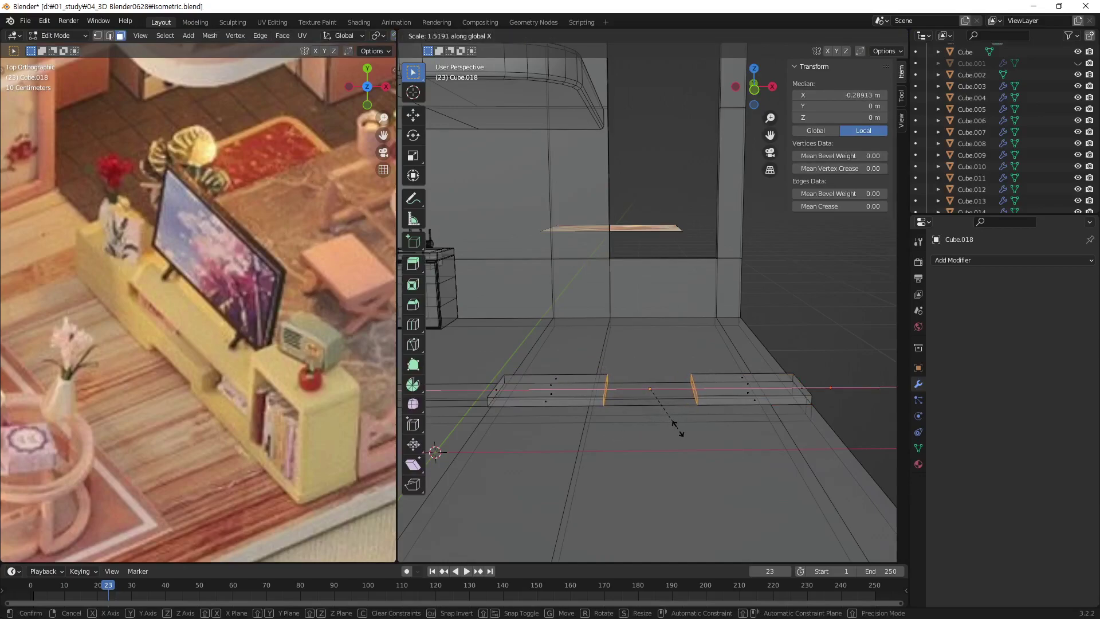
left_click(678, 427)
left_click(847, 328)
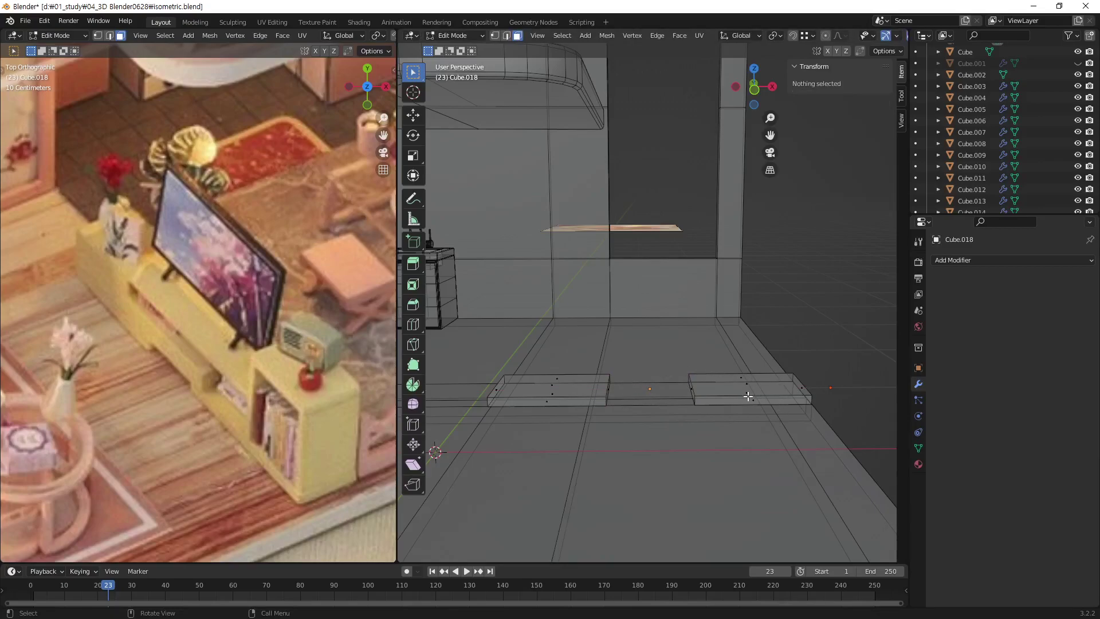
key("Tab")
left_click(585, 429)
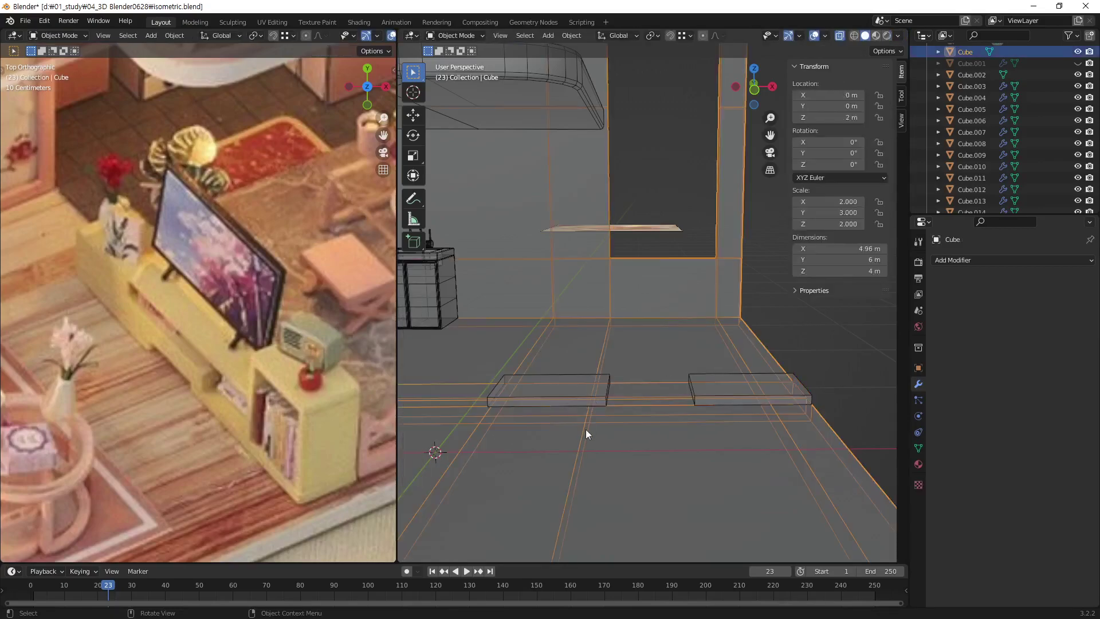
left_click(597, 388)
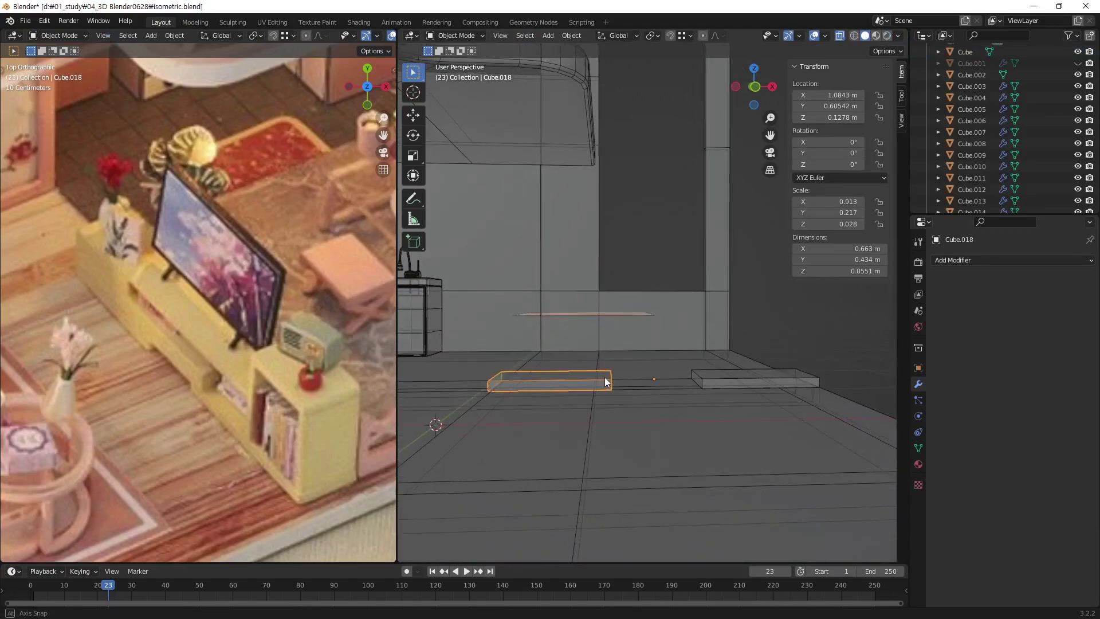
In front view, duplicate the thin slab straight up to sit just above it.
key("KP_1")
scroll(607, 378, "up", 2)
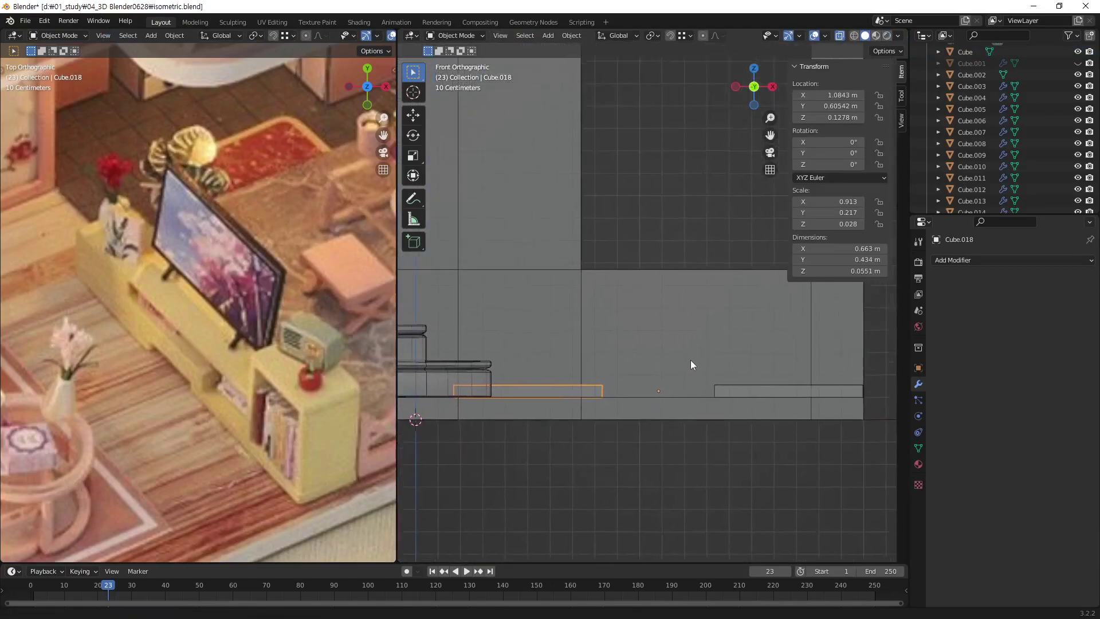
key("shift+d")
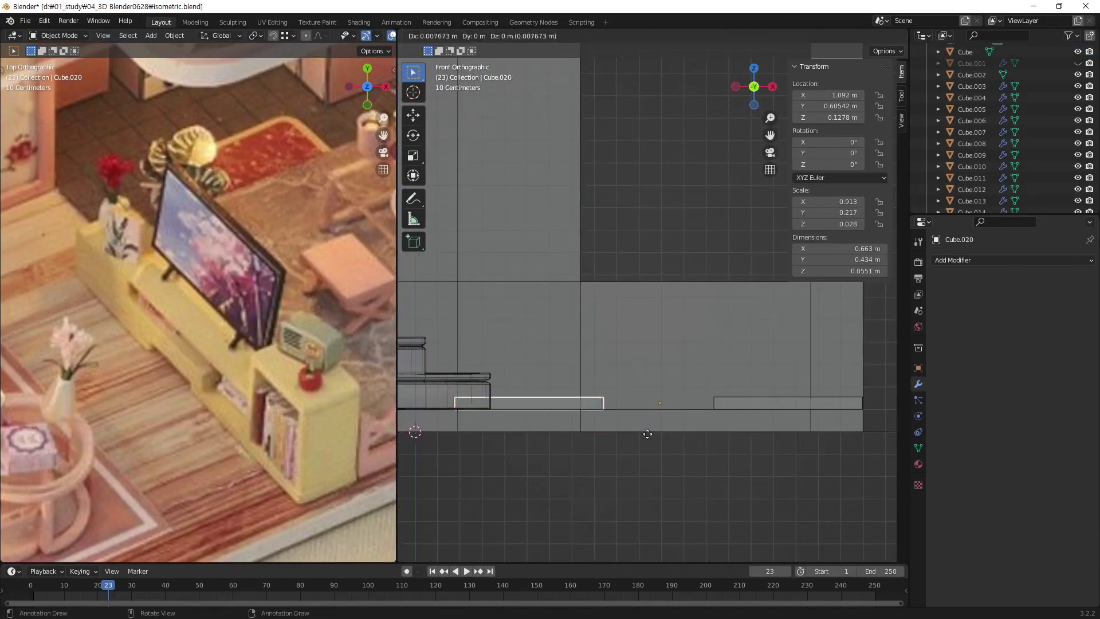
key("z")
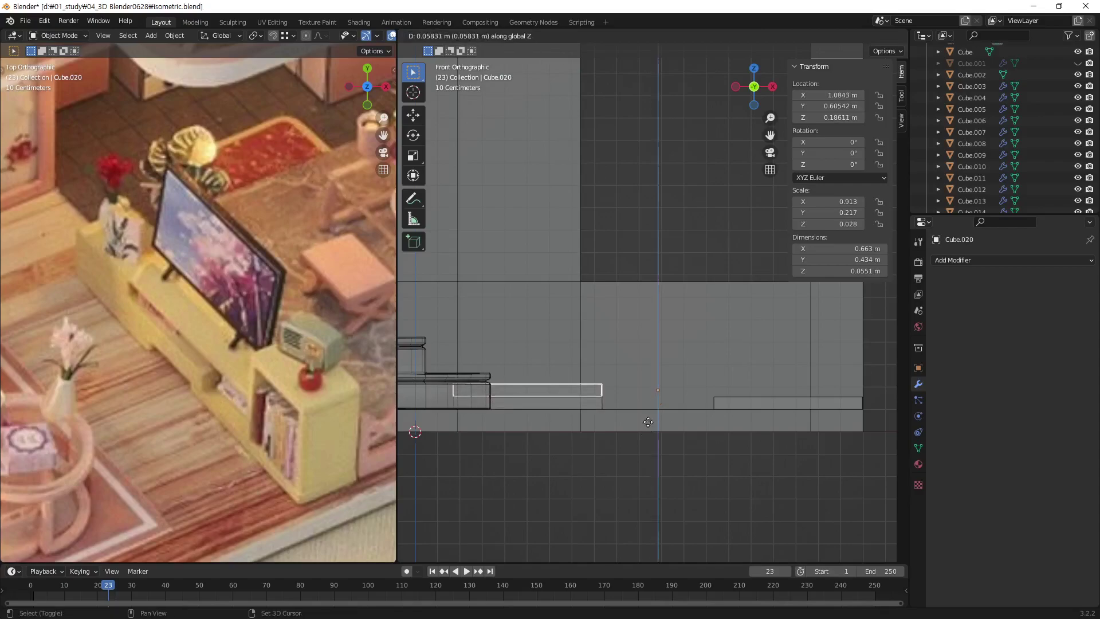
left_click(648, 421)
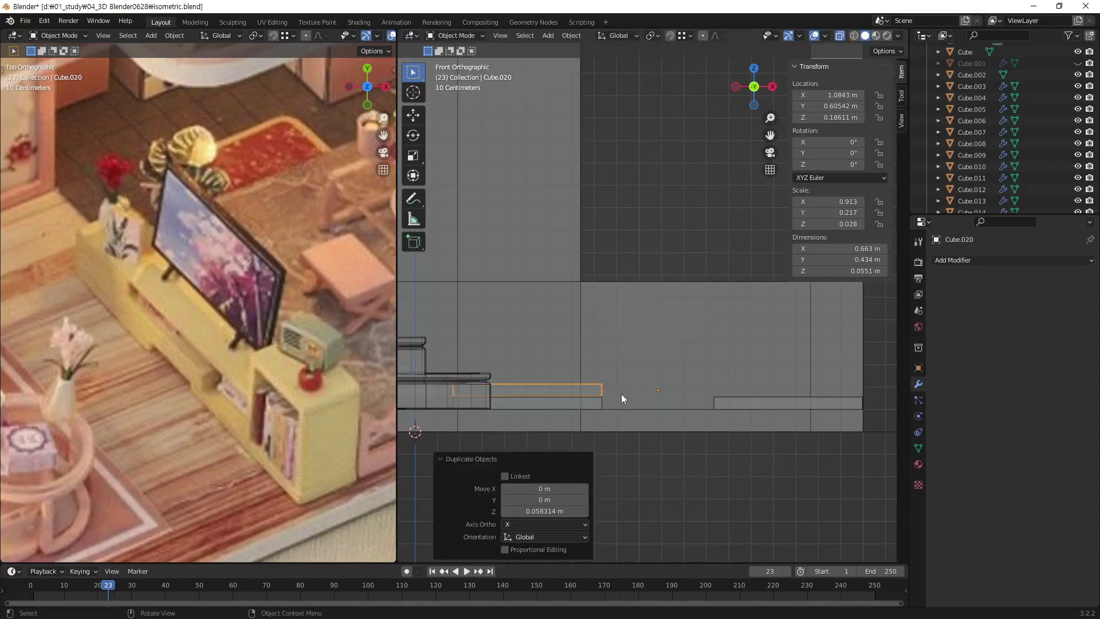
Stretch the copy's right end face about 0.56 m along X to 1.22 m long.
key("Tab")
left_click(601, 390)
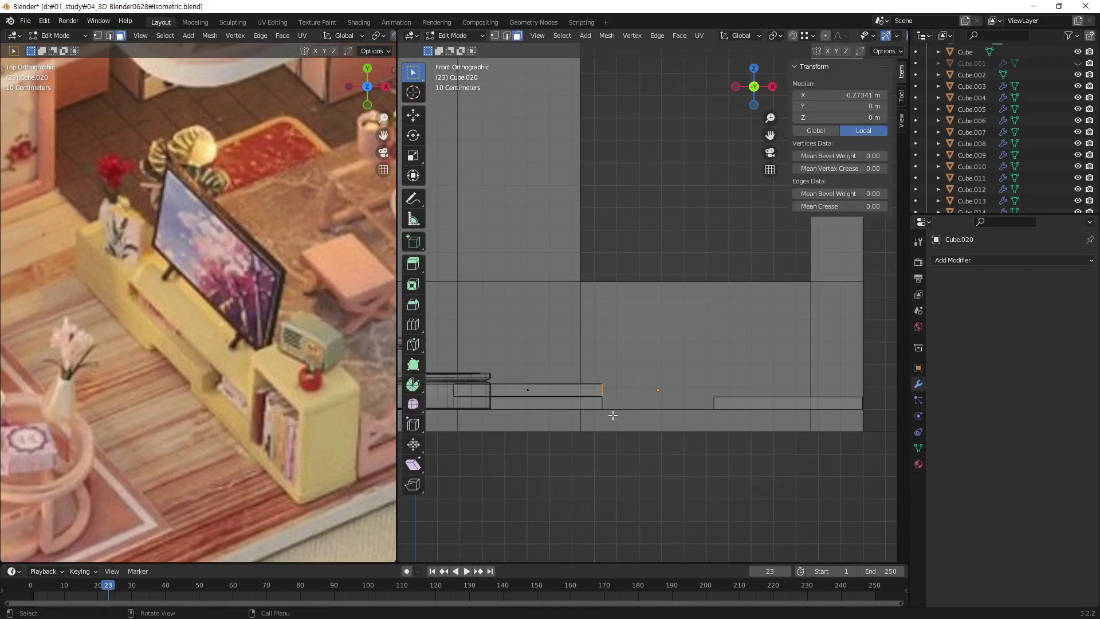
key("g")
key("x")
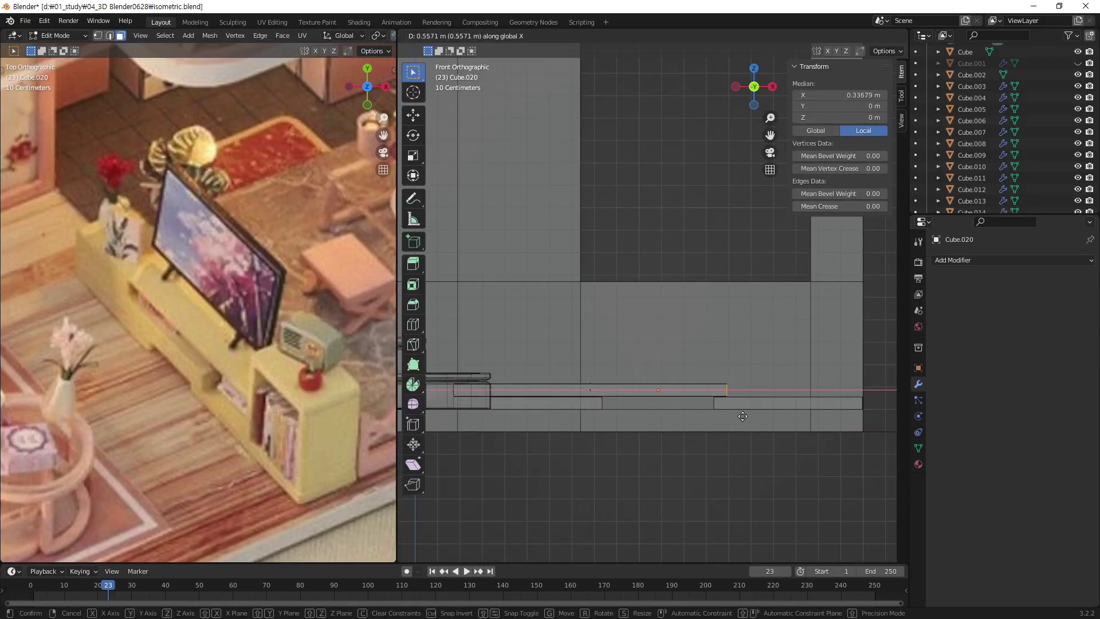
left_click(741, 415)
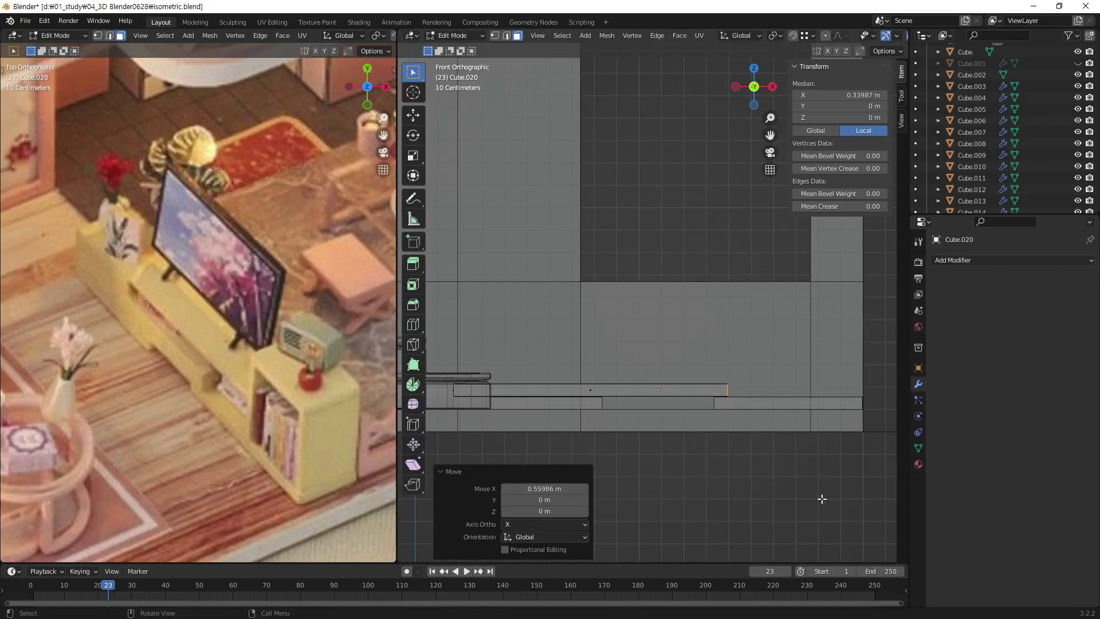
left_click(817, 482)
key("Tab")
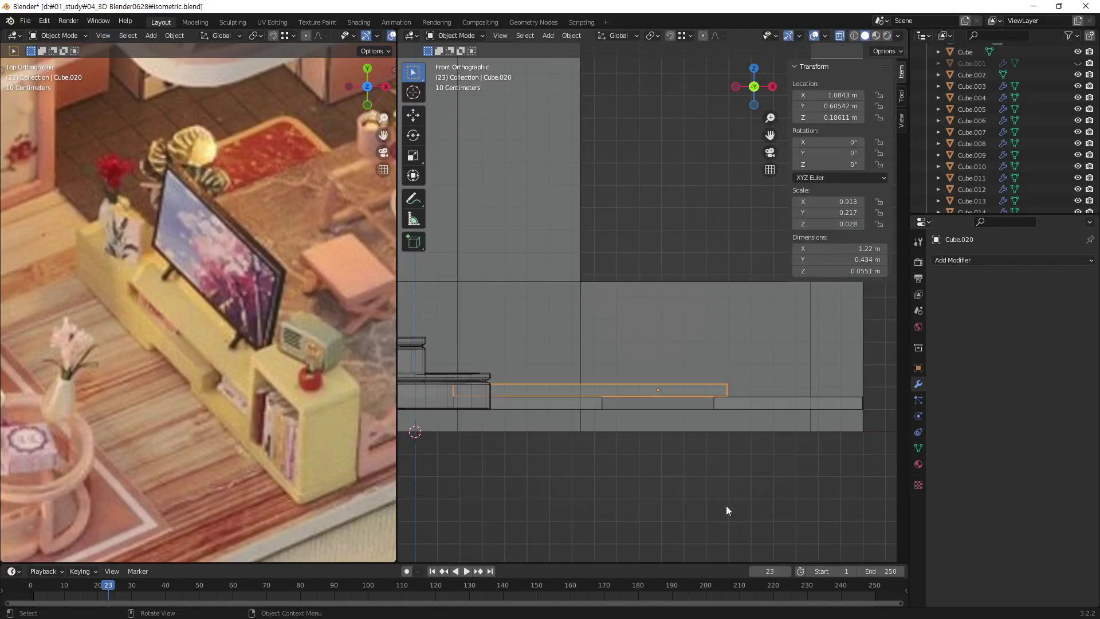
left_click(728, 506)
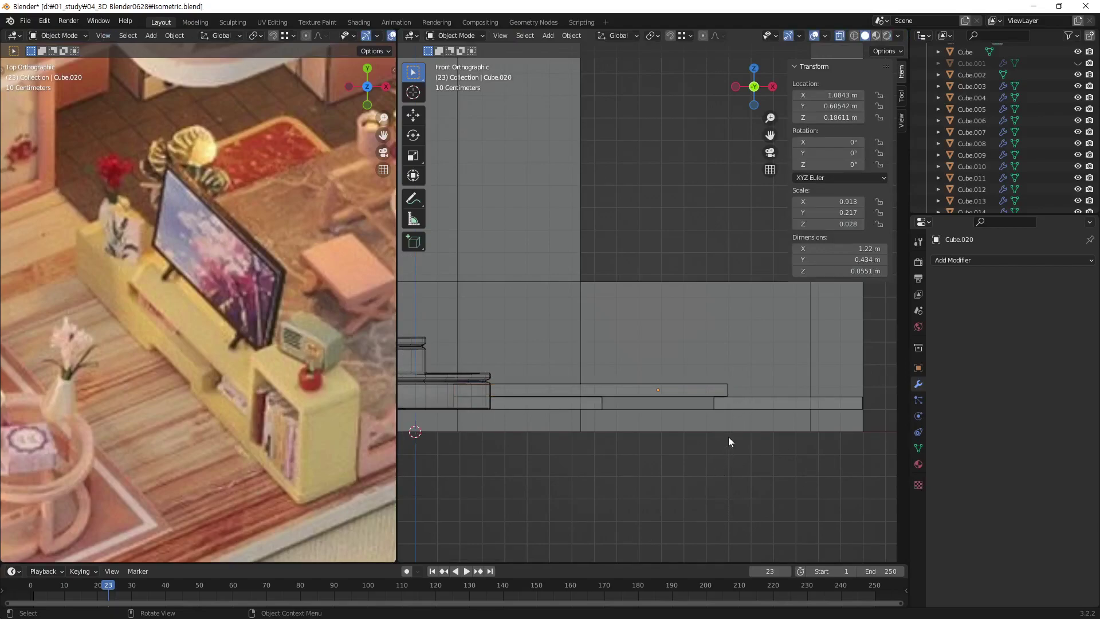
left_click(719, 394)
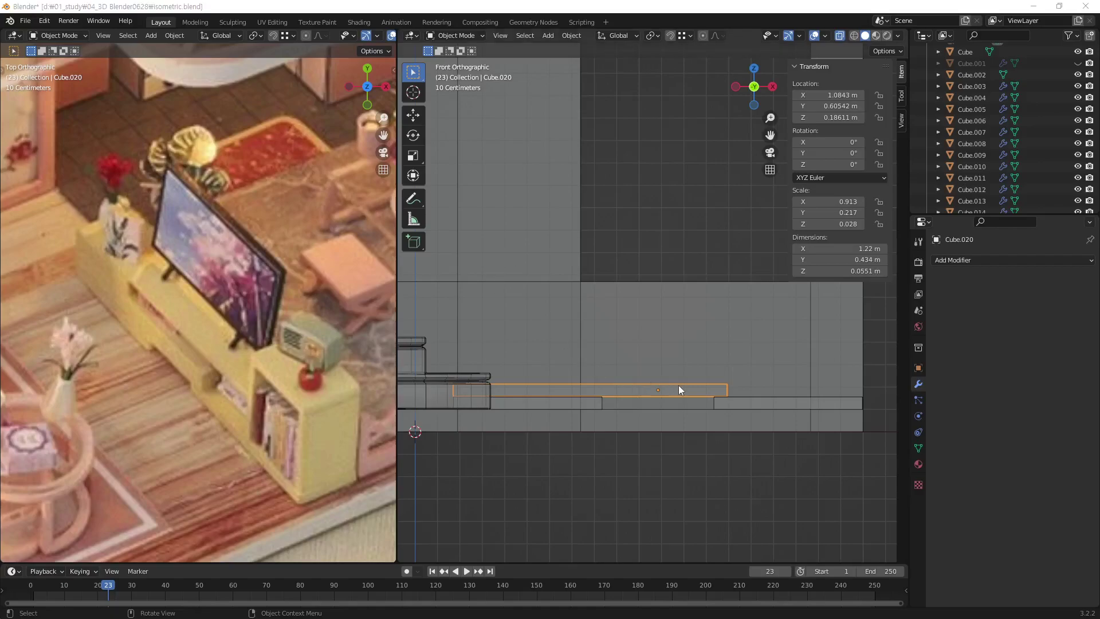
Raise the copy's top face to thicken it to 0.104 m.
key("Tab")
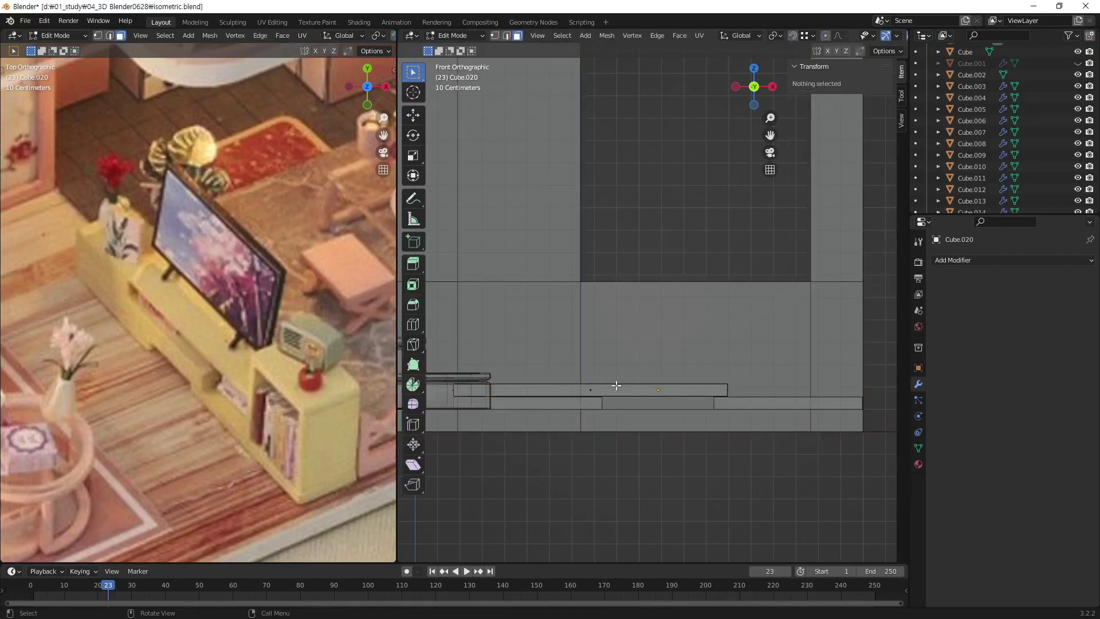
left_click(579, 384)
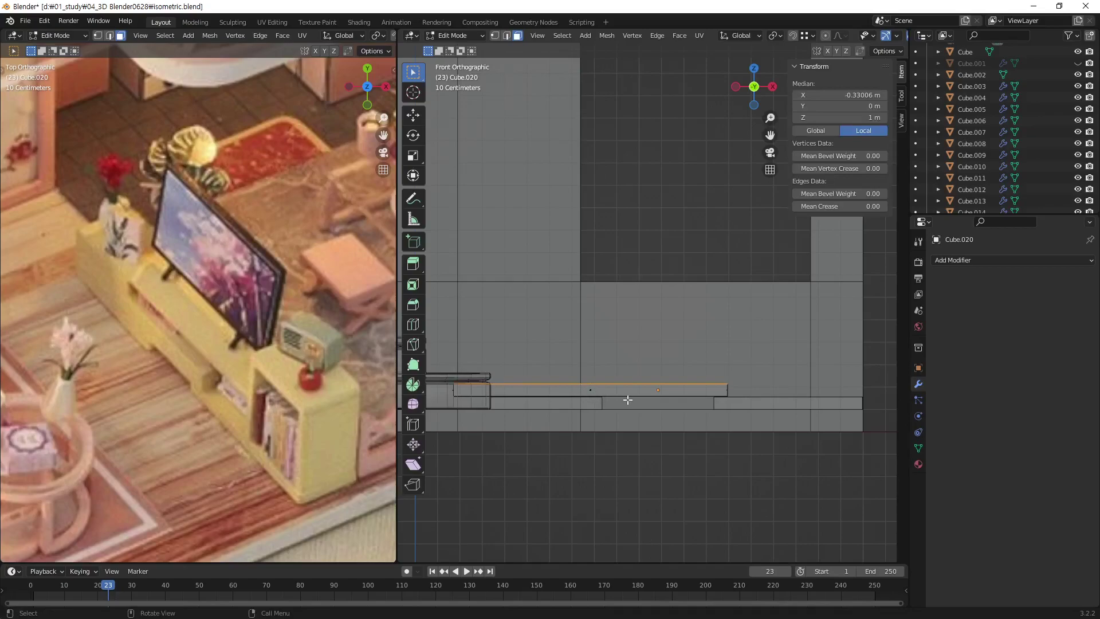
key("g")
key("z")
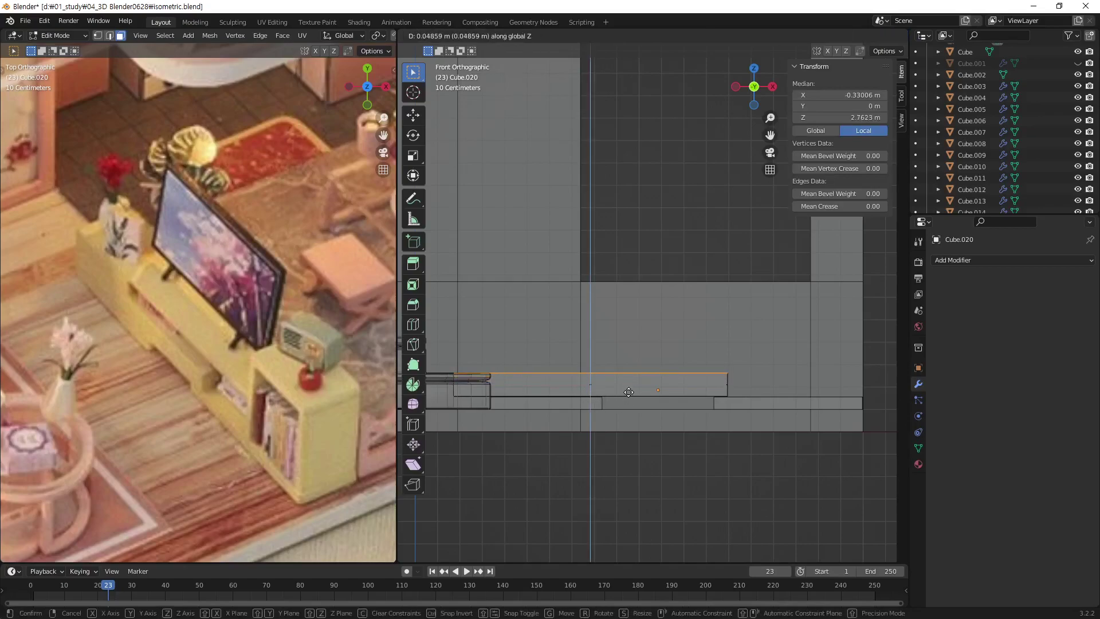
left_click(628, 392)
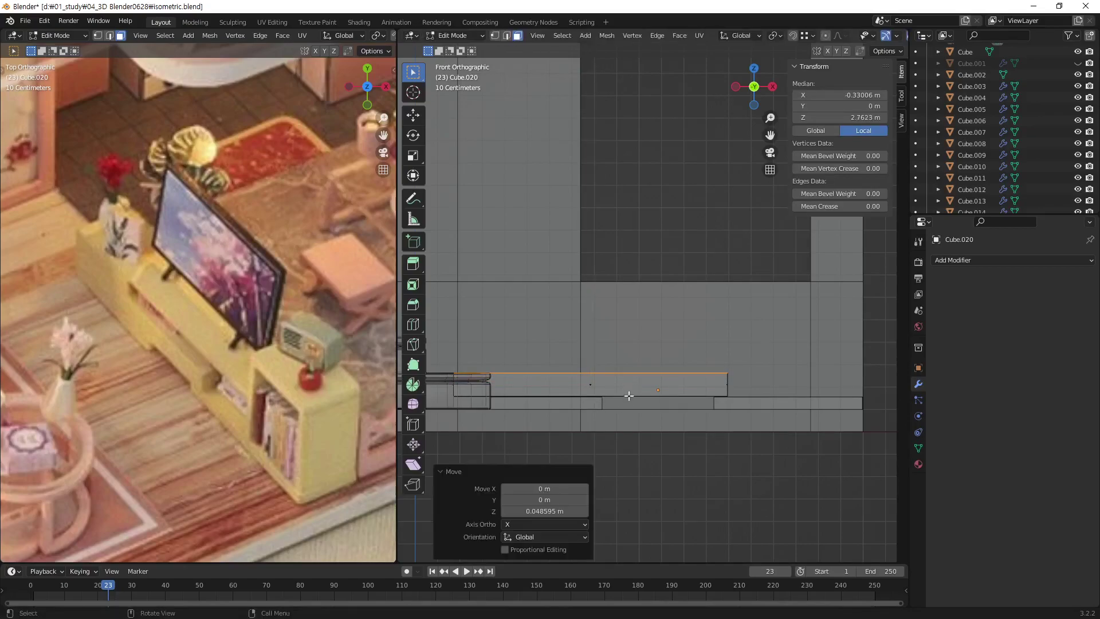
key("Tab")
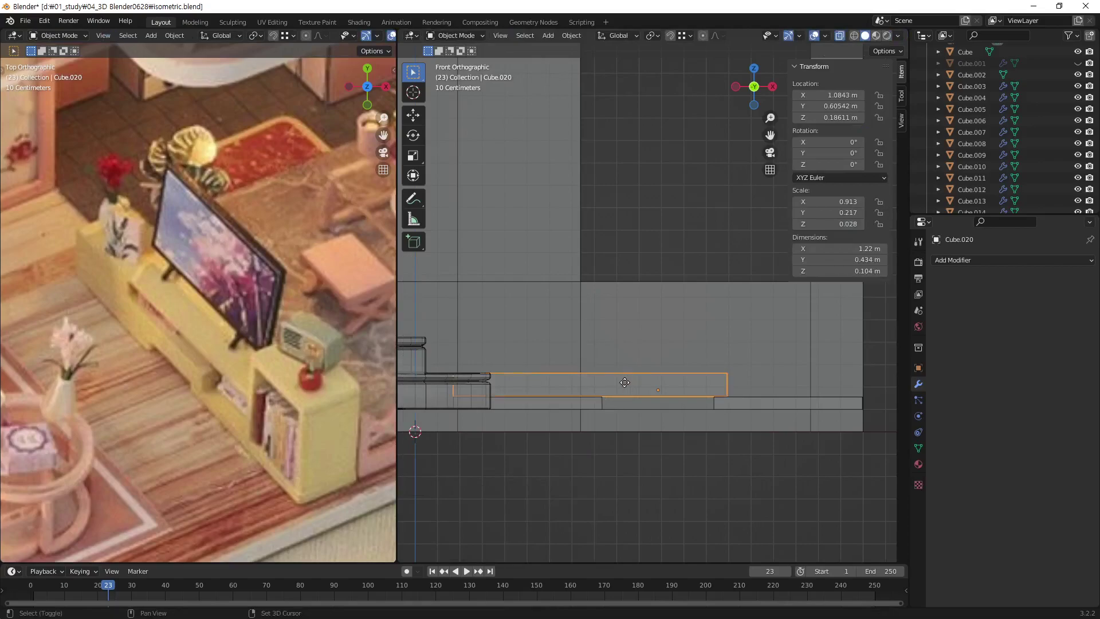
Duplicate the long slab upward to sit on top of it.
key("shift+d")
key("z")
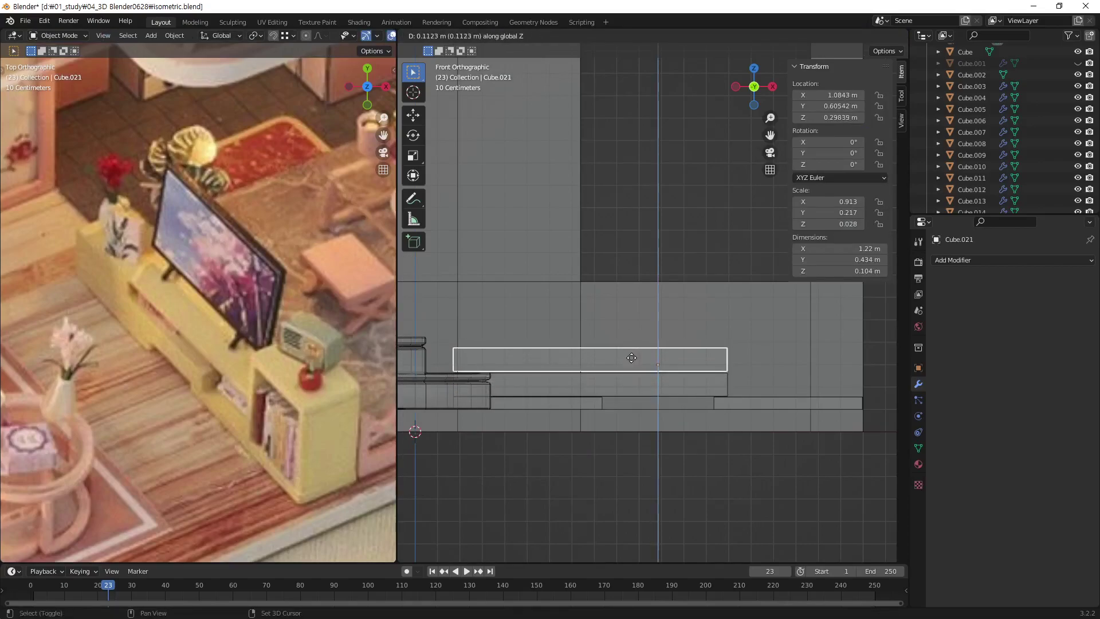
left_click(630, 368)
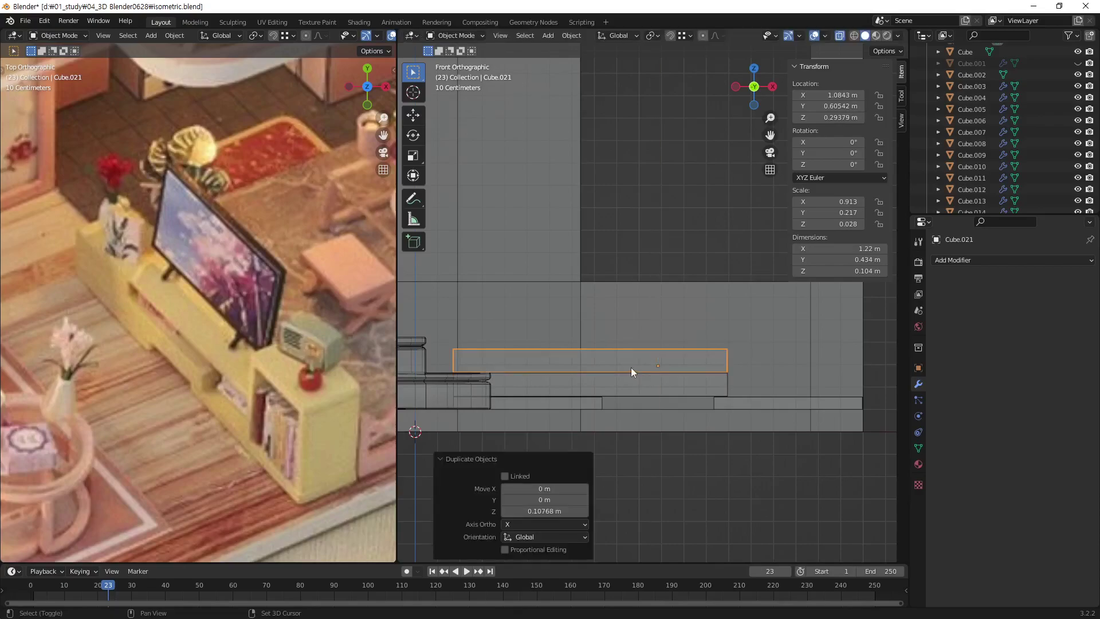
Move the copy's right face left to make a 0.456 m block, then duplicate it upward.
key("Tab")
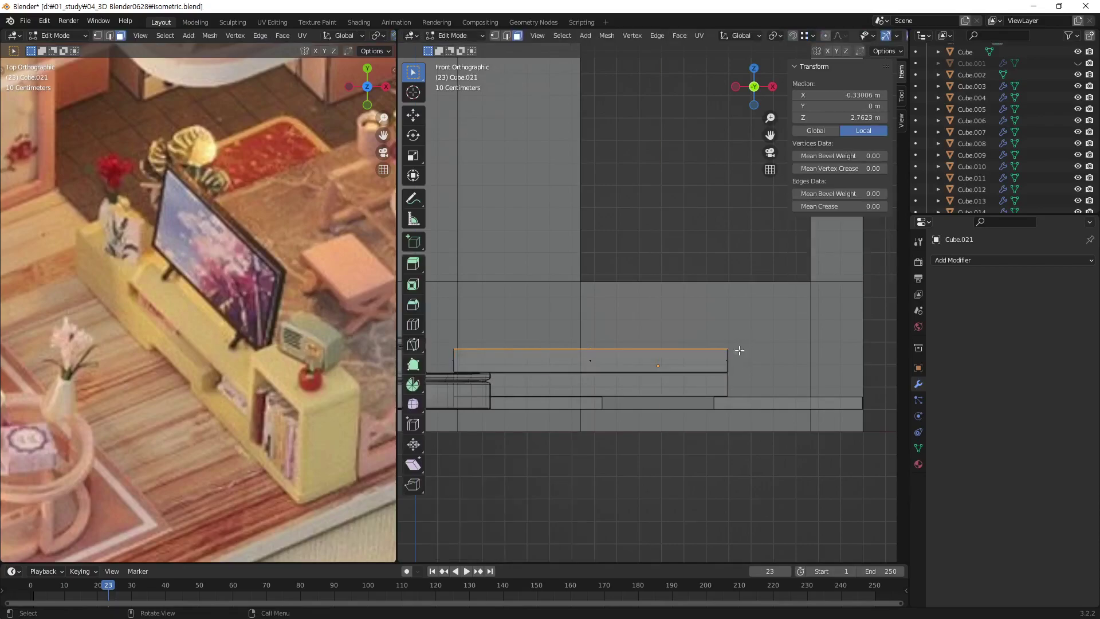
left_click(696, 370)
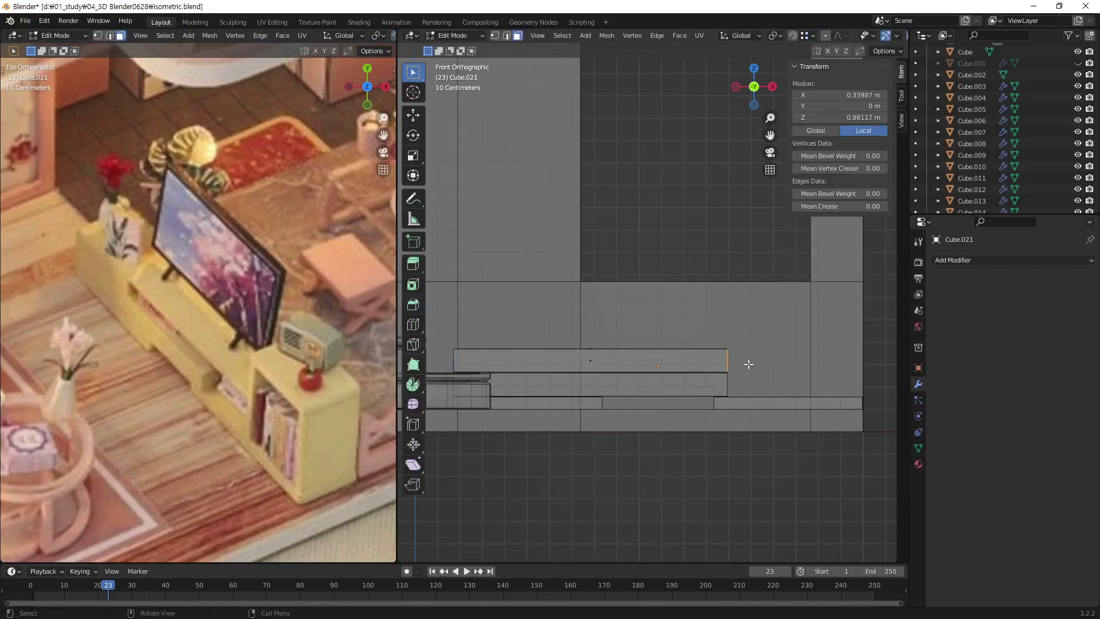
key("g")
key("x")
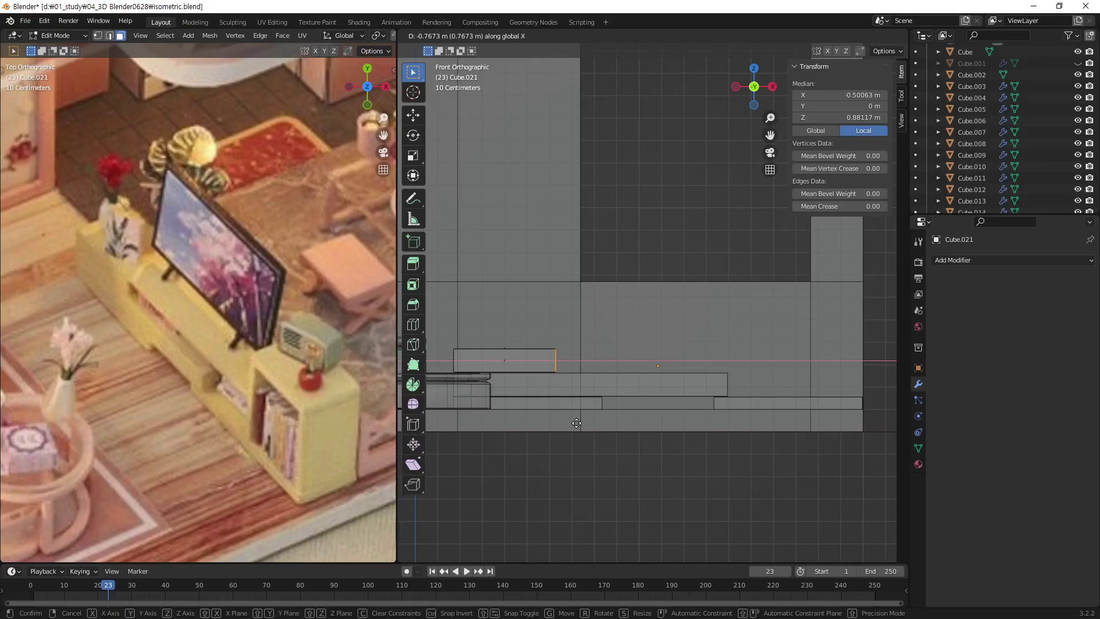
left_click(576, 423)
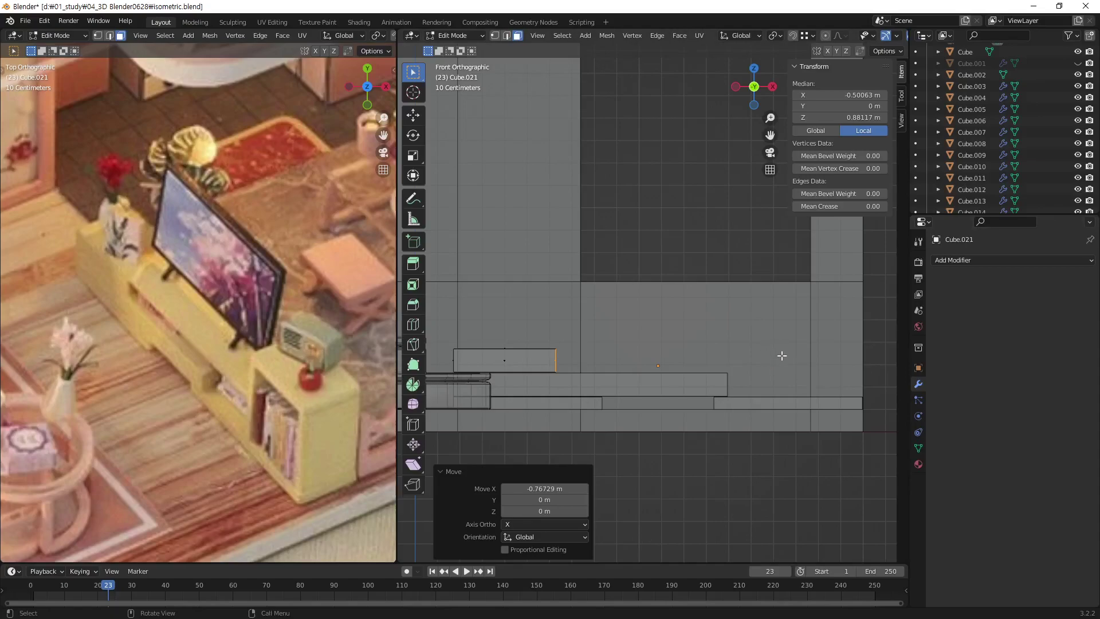
key("Tab")
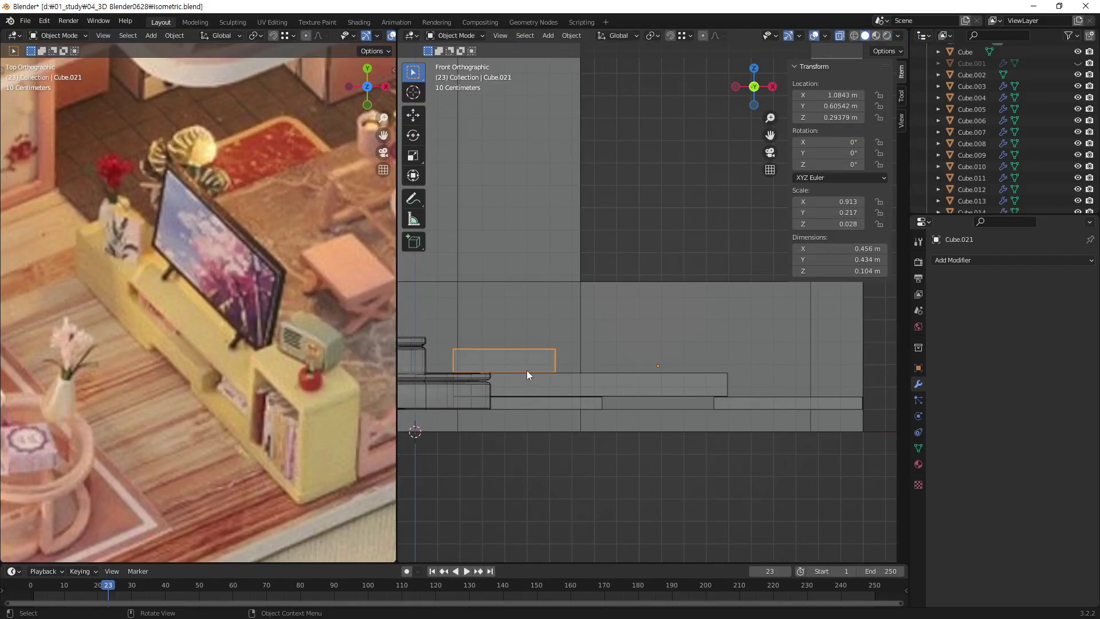
key("shift+d")
Place the copy above the short block and flatten it into a 0.0316 m thin board.
key("z")
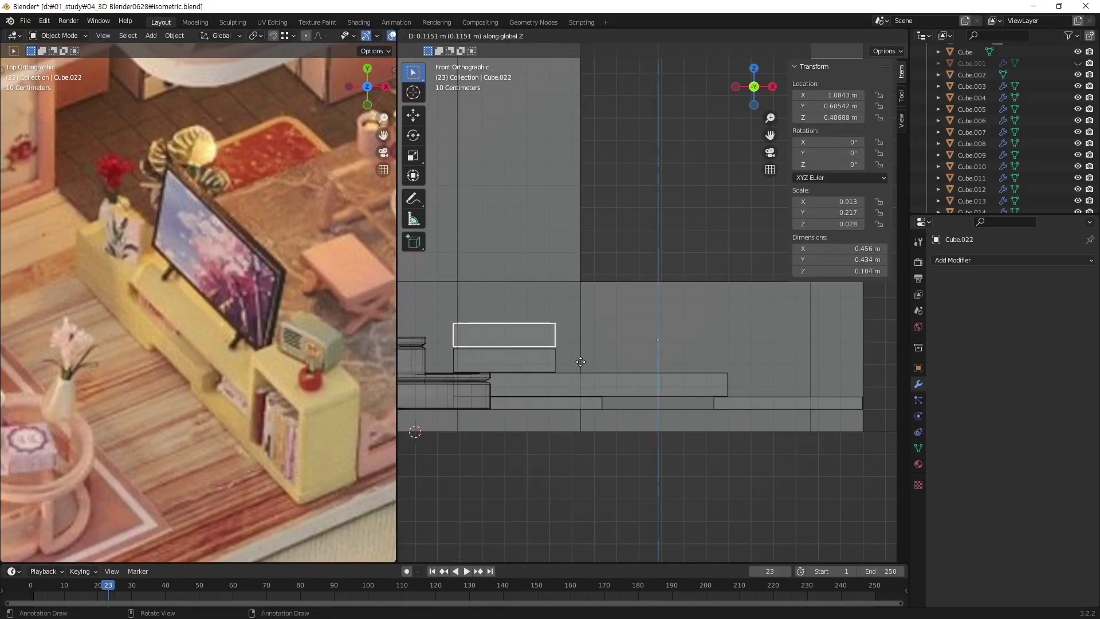
left_click(582, 363)
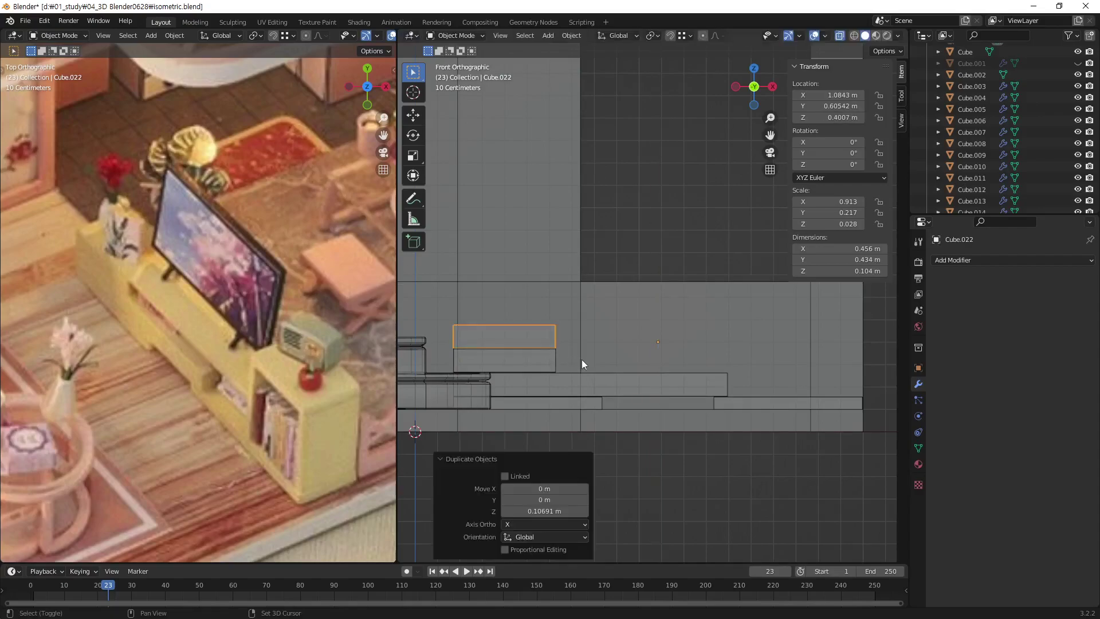
key("s")
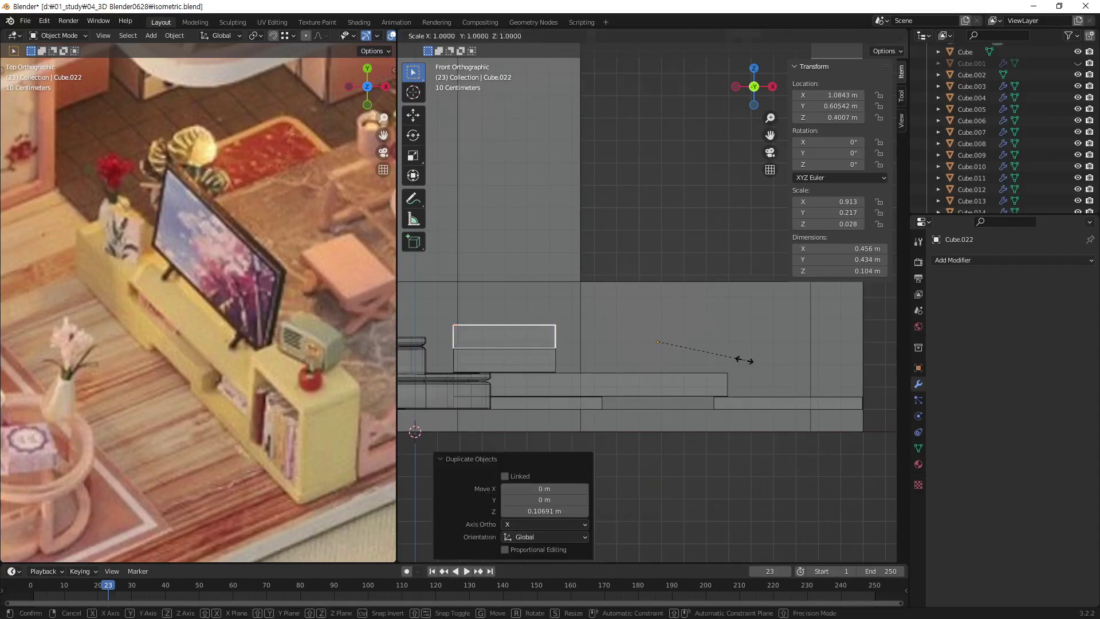
key("z")
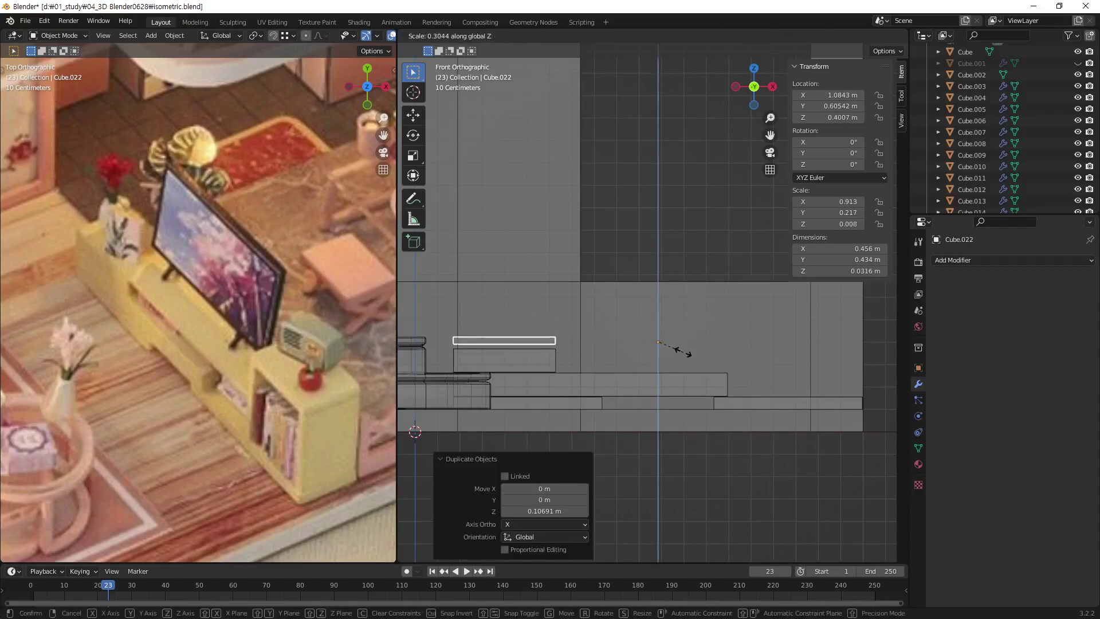
left_click(681, 352)
Lower the thin board vertically so it rests on the block.
scroll(580, 356, "up", 1)
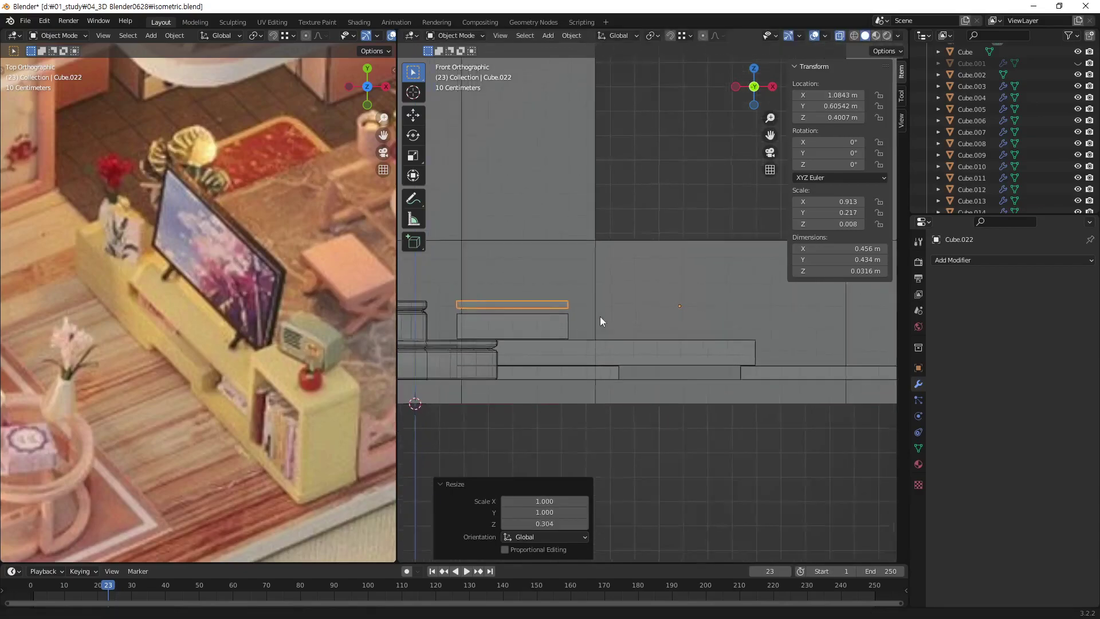
scroll(593, 310, "up", 3)
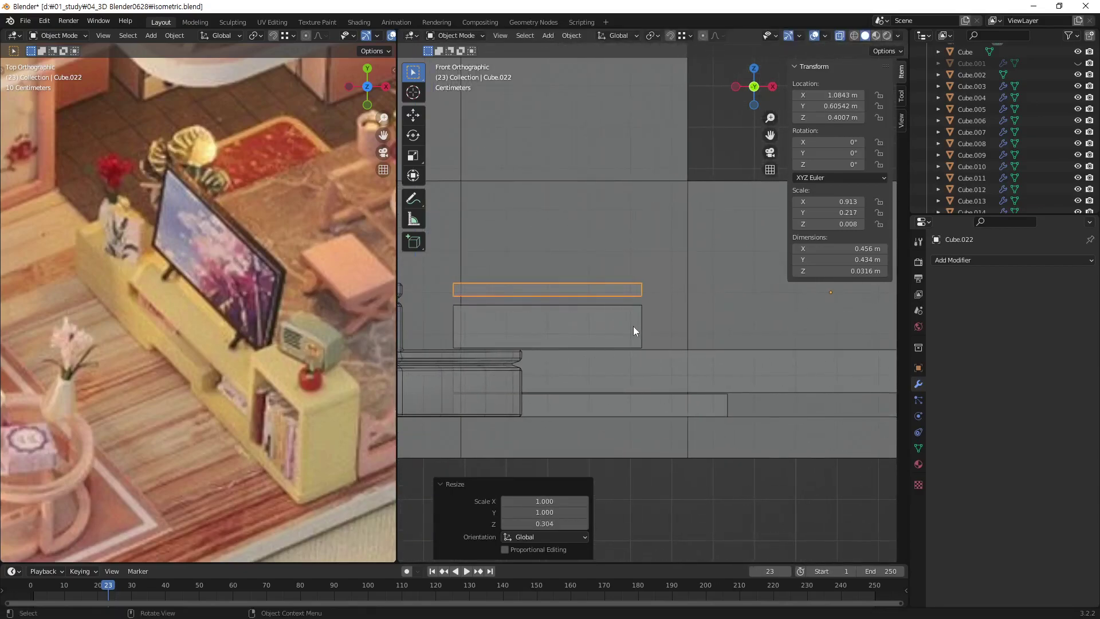
key("g")
key("z")
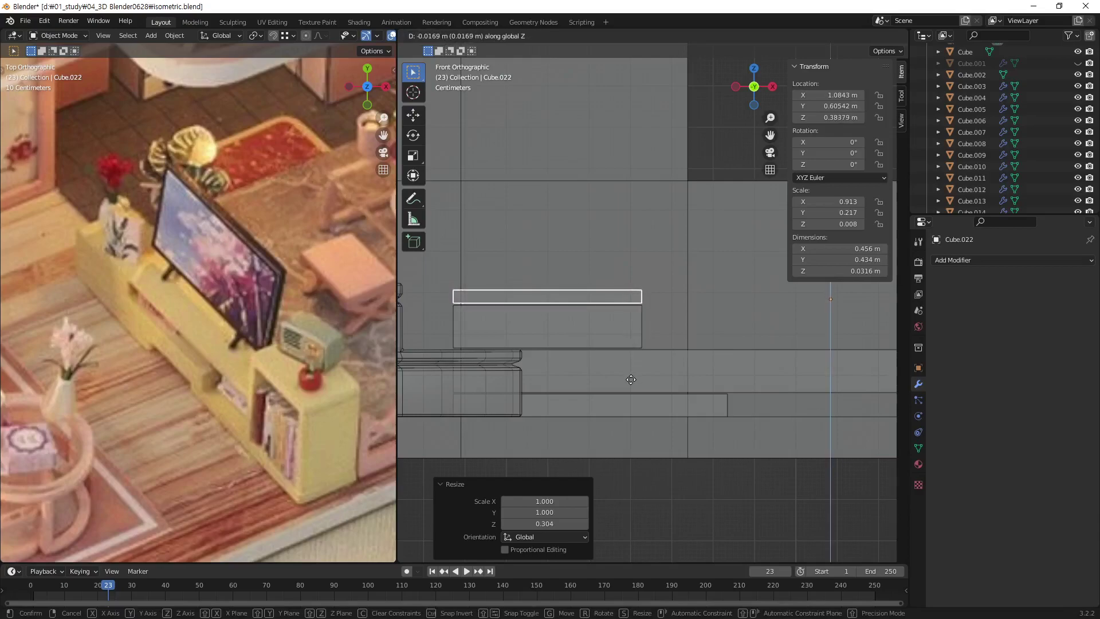
left_click(631, 380)
middle_click_drag(787, 336, 610, 363, "shift")
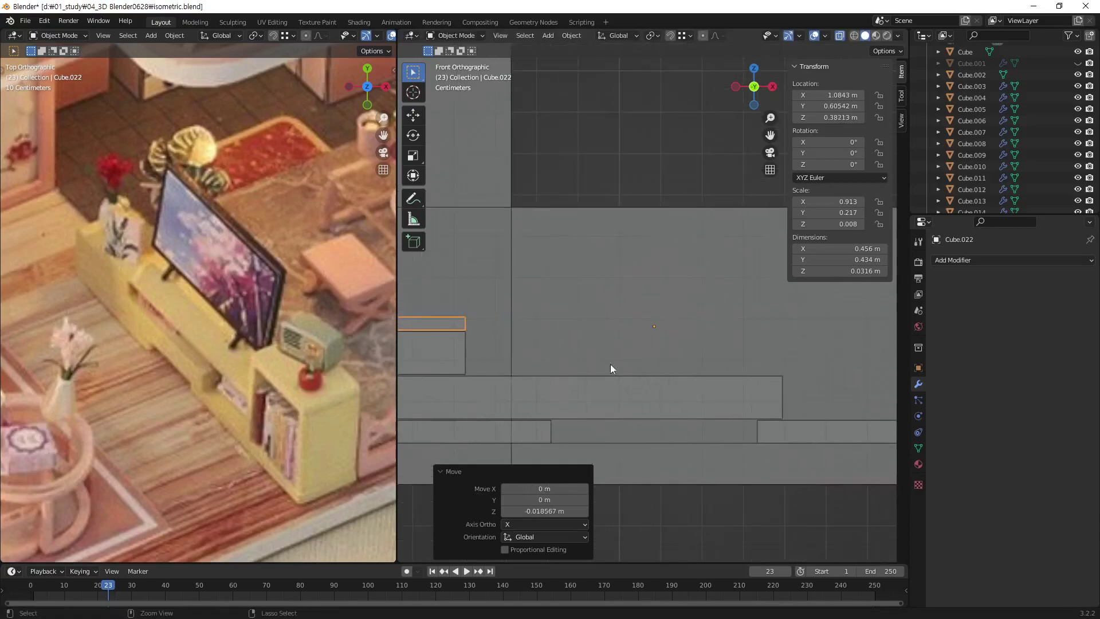
scroll(610, 369, "down", 3)
Stretch the board's right-end vertices about 0.95 m along X, then deselect them.
key("Tab")
left_click_drag(572, 290, 535, 325)
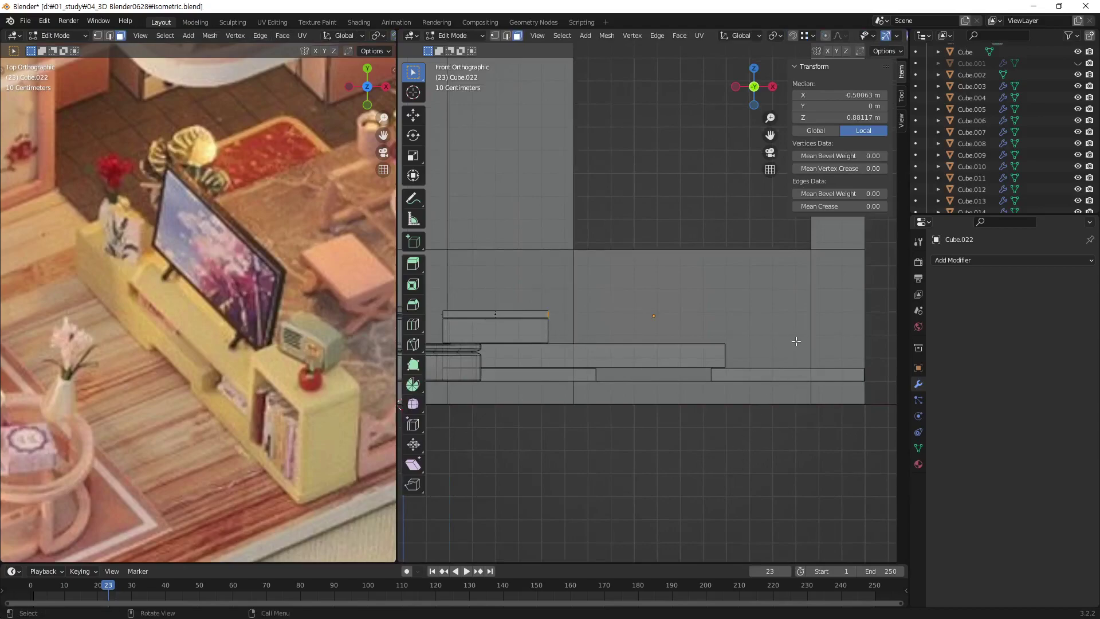
key("g")
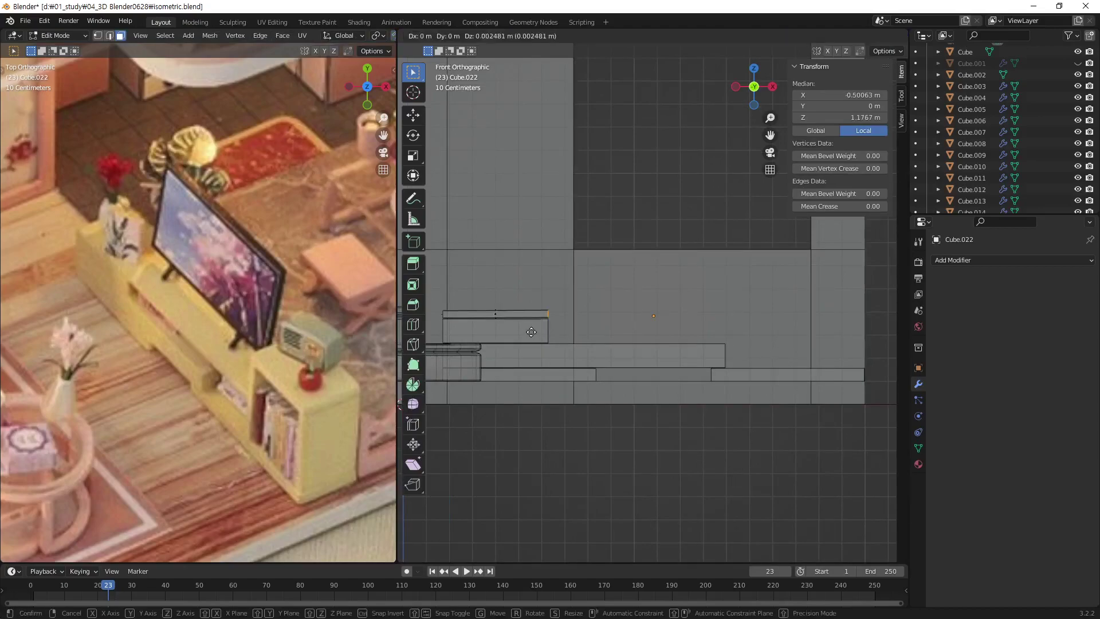
key("x")
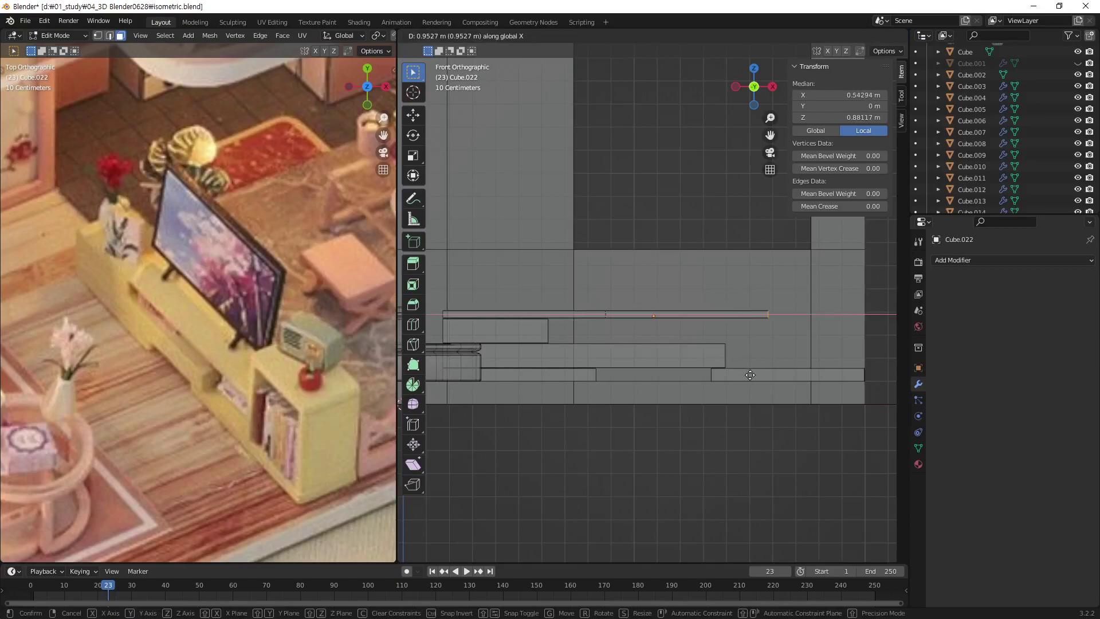
left_click(750, 375)
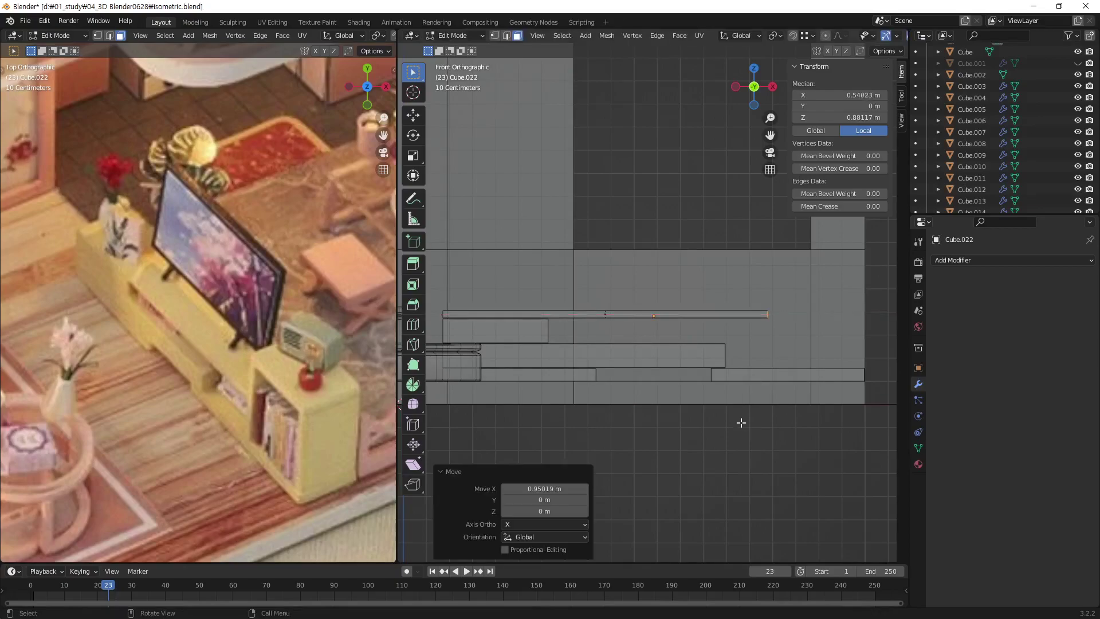
scroll(699, 400, "down", 4)
scroll(785, 398, "up", 4)
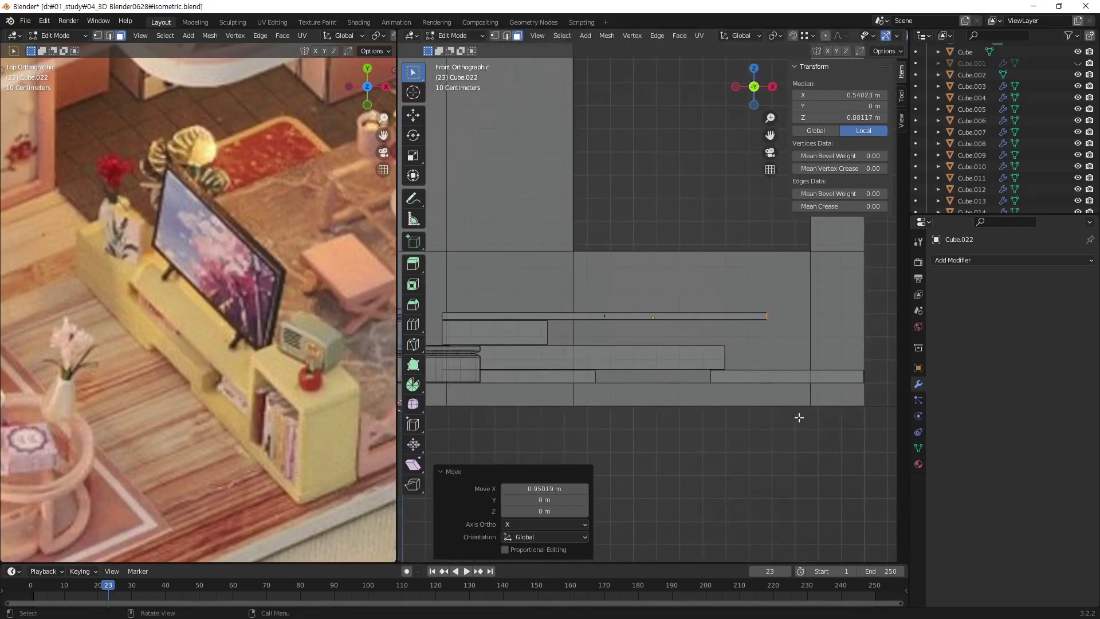
left_click(804, 462)
middle_click_drag(757, 396, 776, 384, "shift")
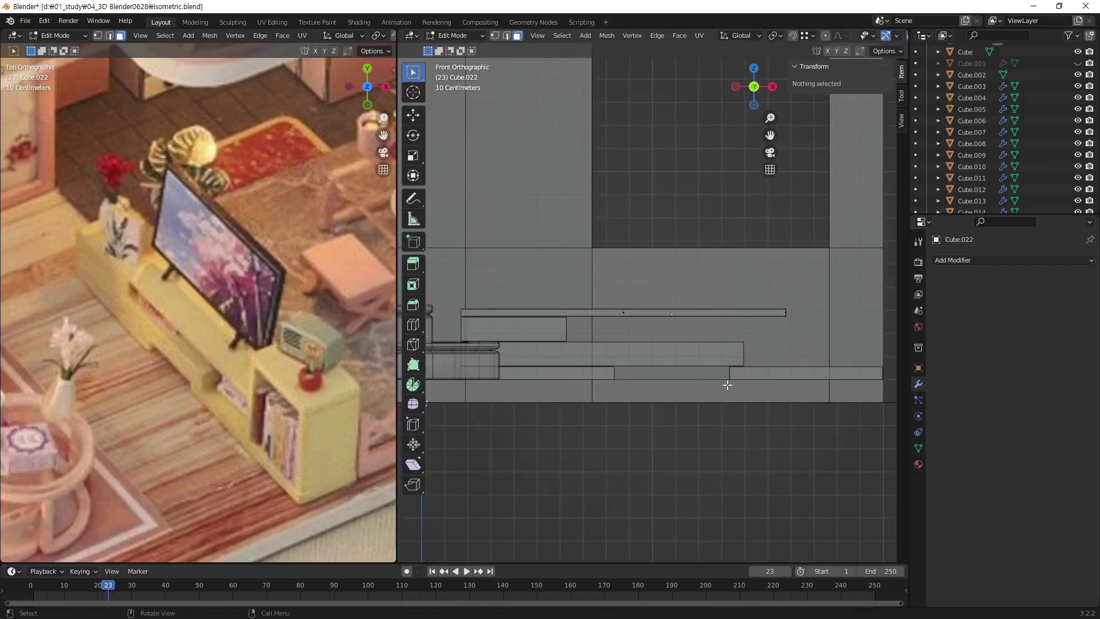
Return to Object Mode and select only the low right-hand slab, Cube.019.
key("Tab")
left_click(560, 334, "shift")
left_click(602, 361, "shift")
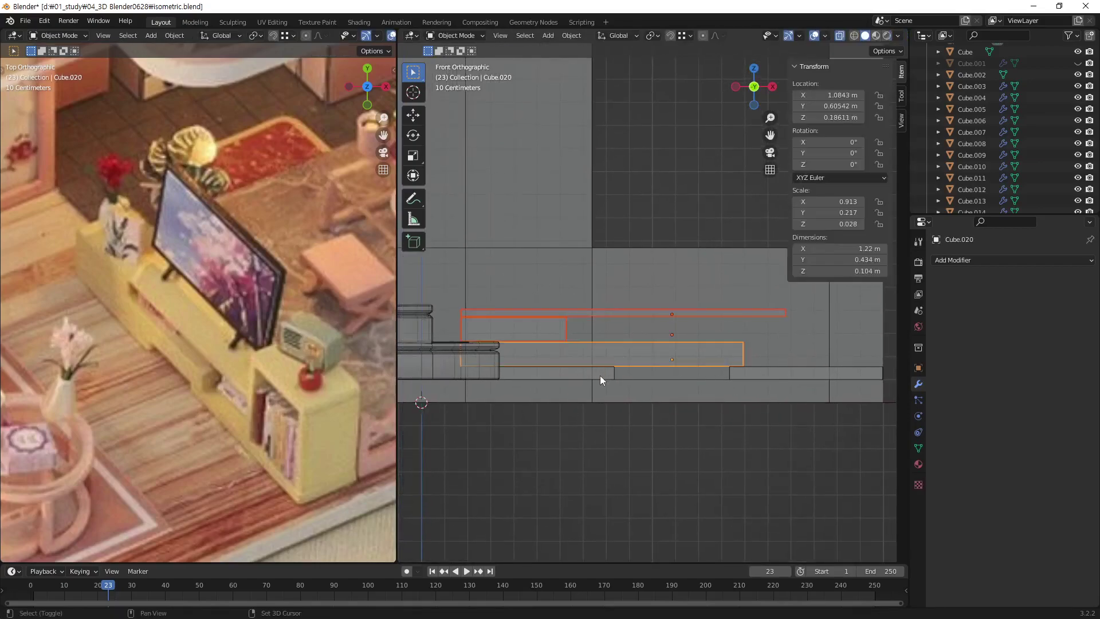
left_click(769, 373, "shift")
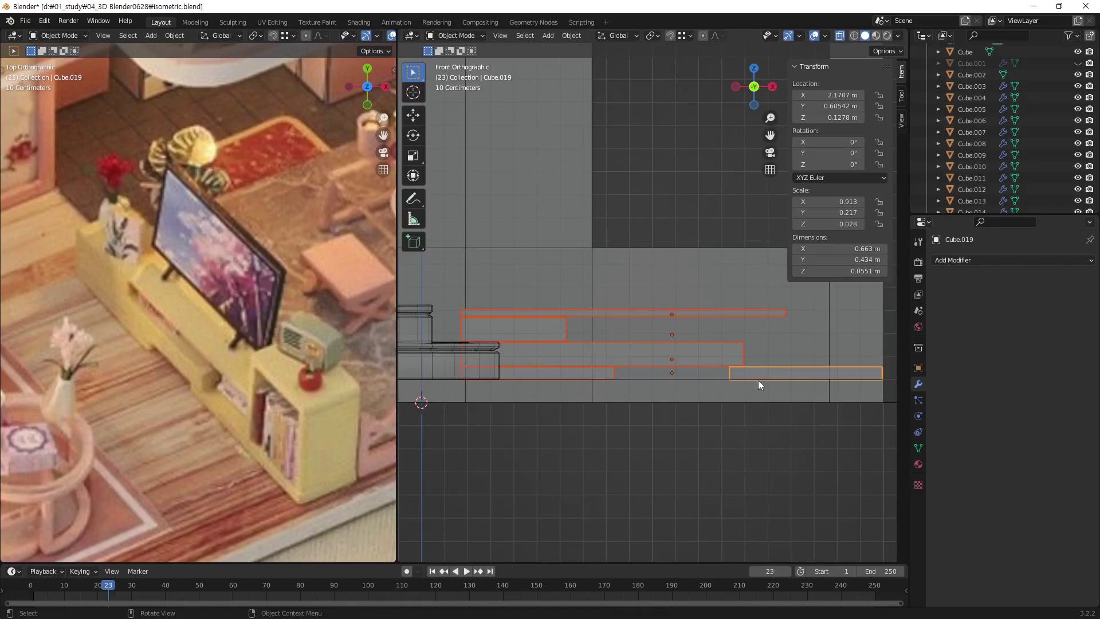
mouse_move(753, 417)
middle_mouse_down()
mouse_move(724, 431)
mouse_move(750, 404)
mouse_move(735, 404)
middle_mouse_up()
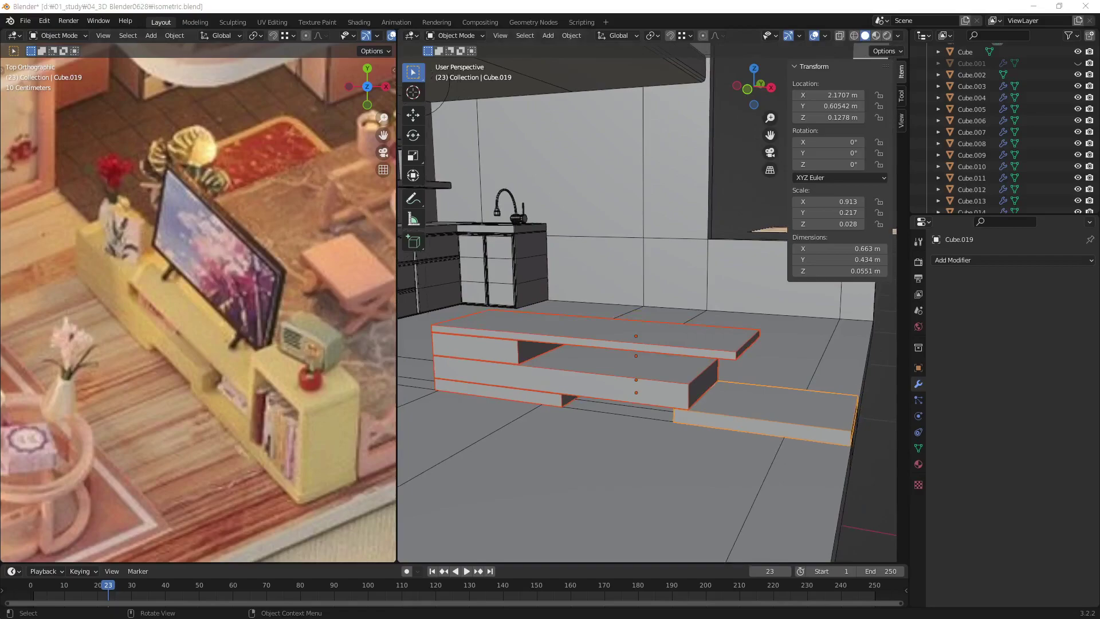
mouse_move(618, 343)
middle_mouse_down()
mouse_move(679, 375)
mouse_move(773, 376)
mouse_move(706, 375)
mouse_move(720, 394)
middle_mouse_up()
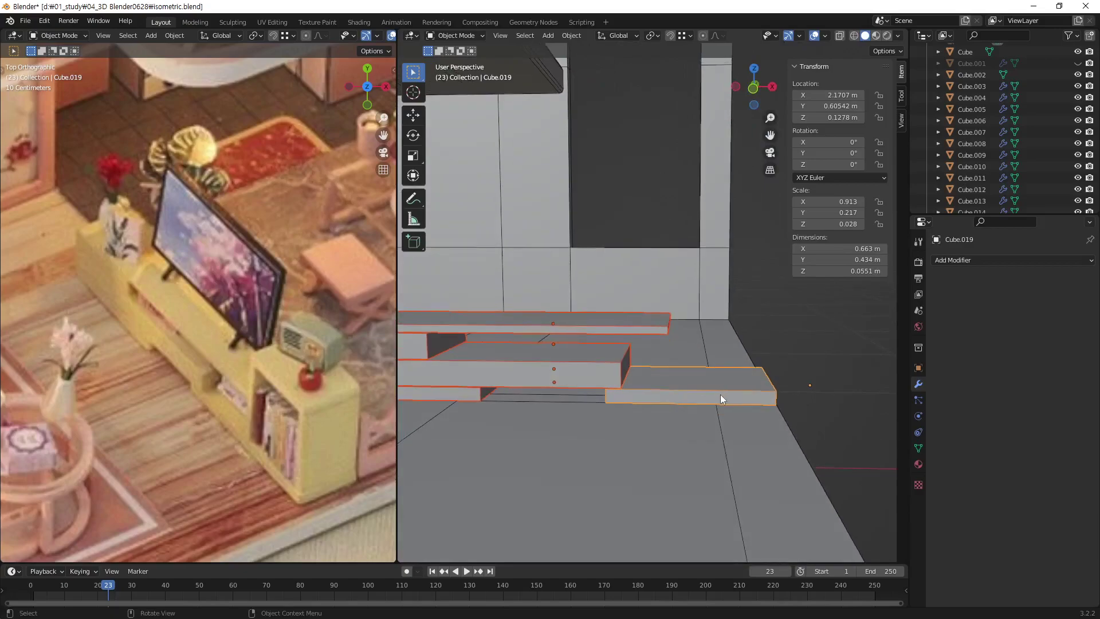
left_click(697, 392)
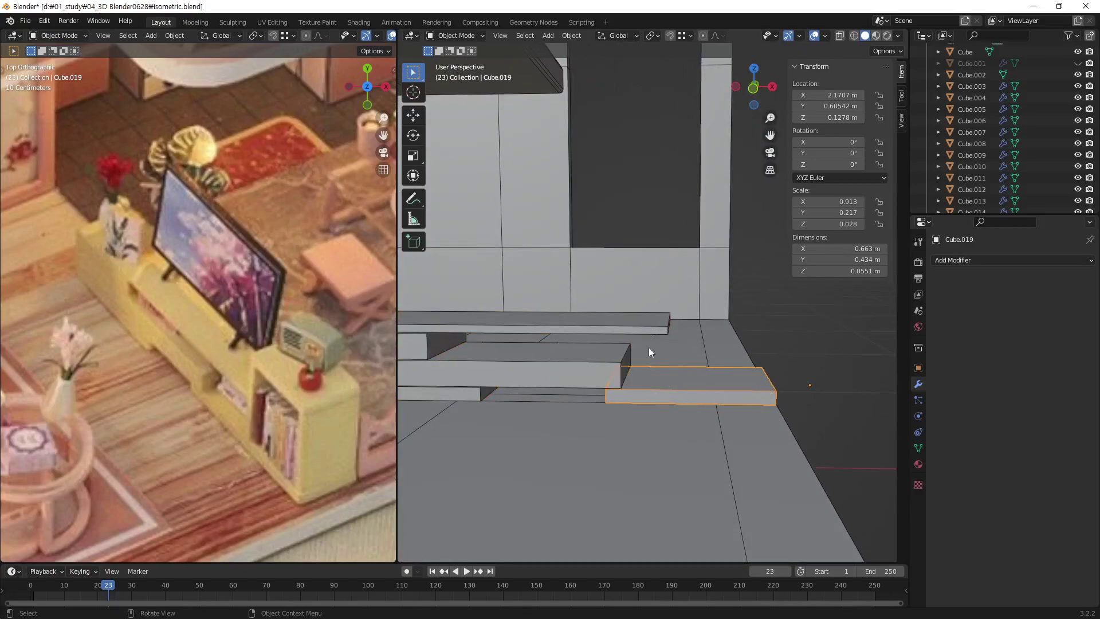
Orbit and zoom into a close perspective view of the slab.
middle_click_drag(734, 376, 652, 356, "shift")
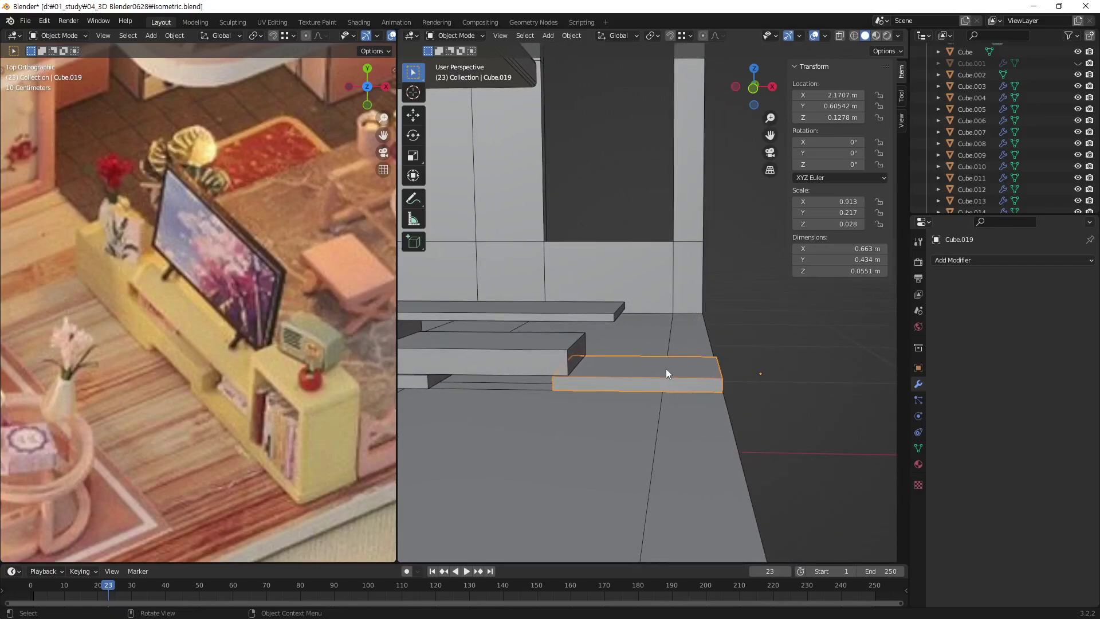
mouse_move(666, 373)
middle_mouse_down()
mouse_move(657, 400)
mouse_move(660, 386)
mouse_move(673, 396)
middle_mouse_up()
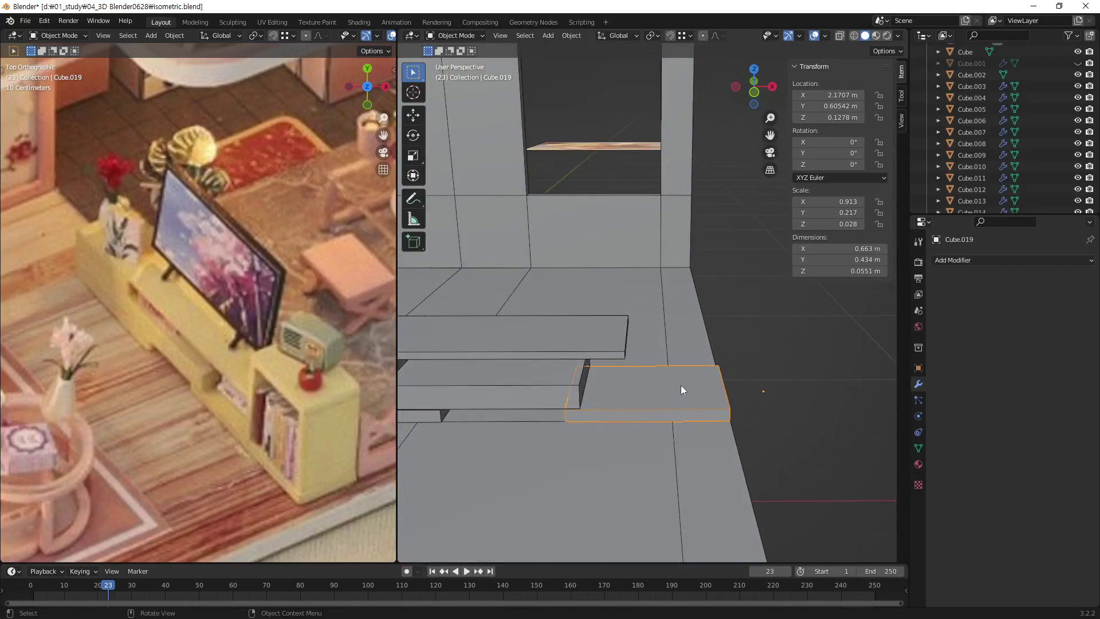
middle_click_drag(680, 390, 674, 400)
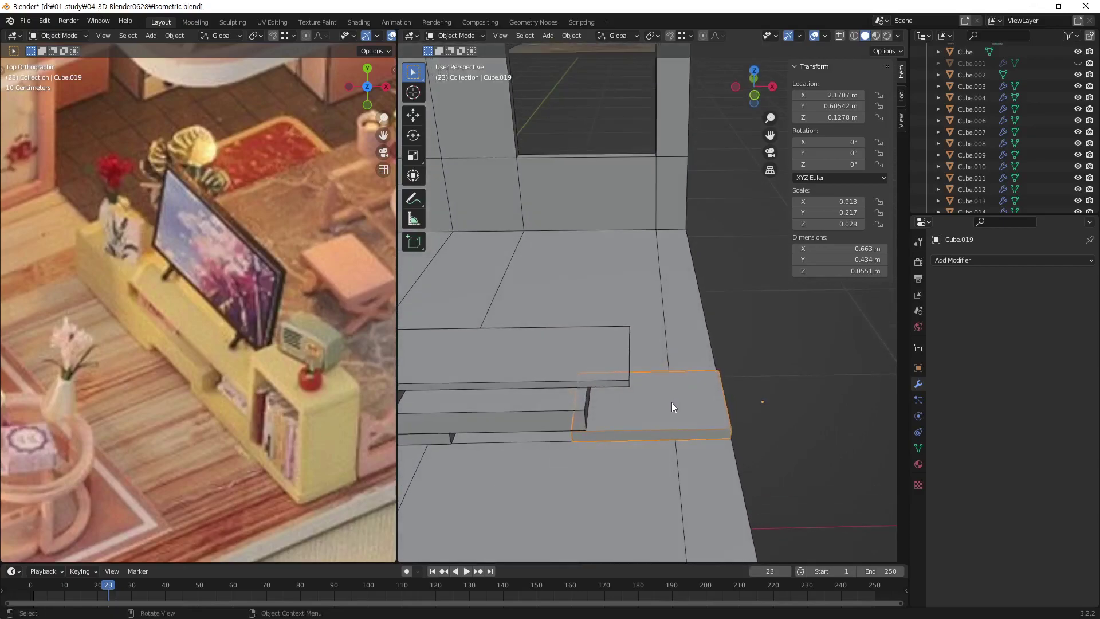
scroll(632, 379, "up", 2)
scroll(686, 332, "up", 2)
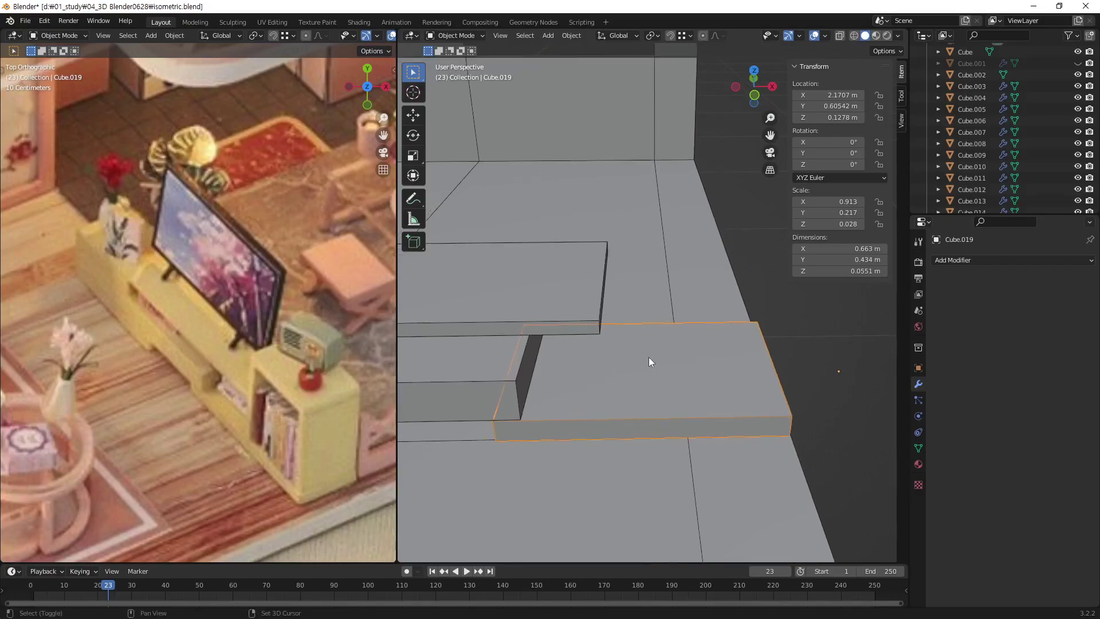
key("KP_1")
middle_click_drag(648, 311, 641, 370)
Add a loop cut across Cube.019 and bevel it into a narrow strip.
key("Tab")
key("ctrl+r")
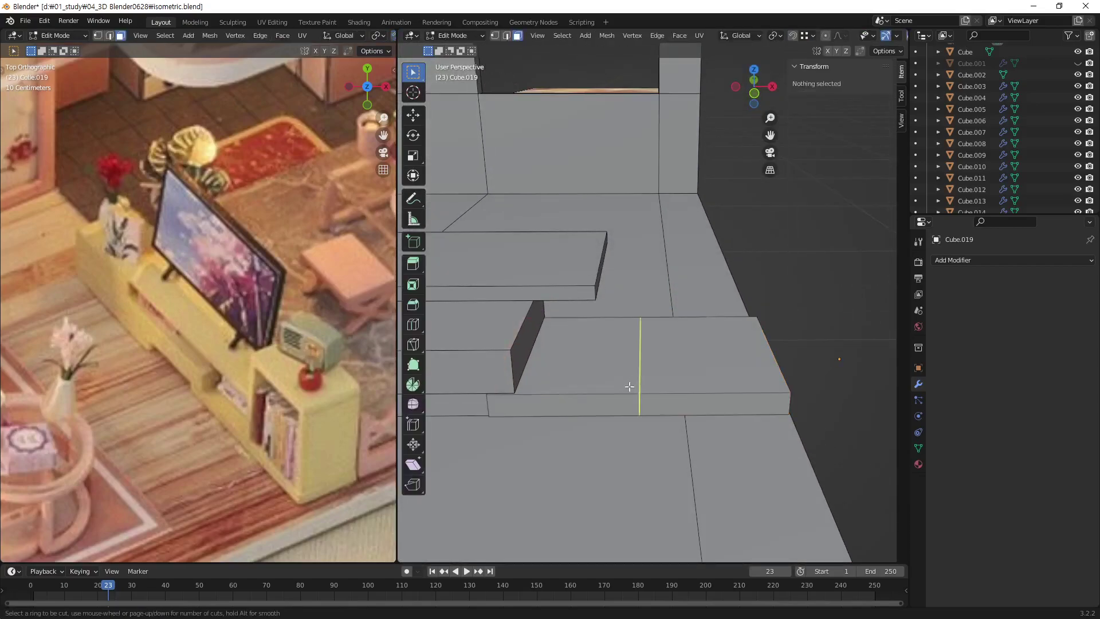
left_click(641, 394)
left_click(605, 403)
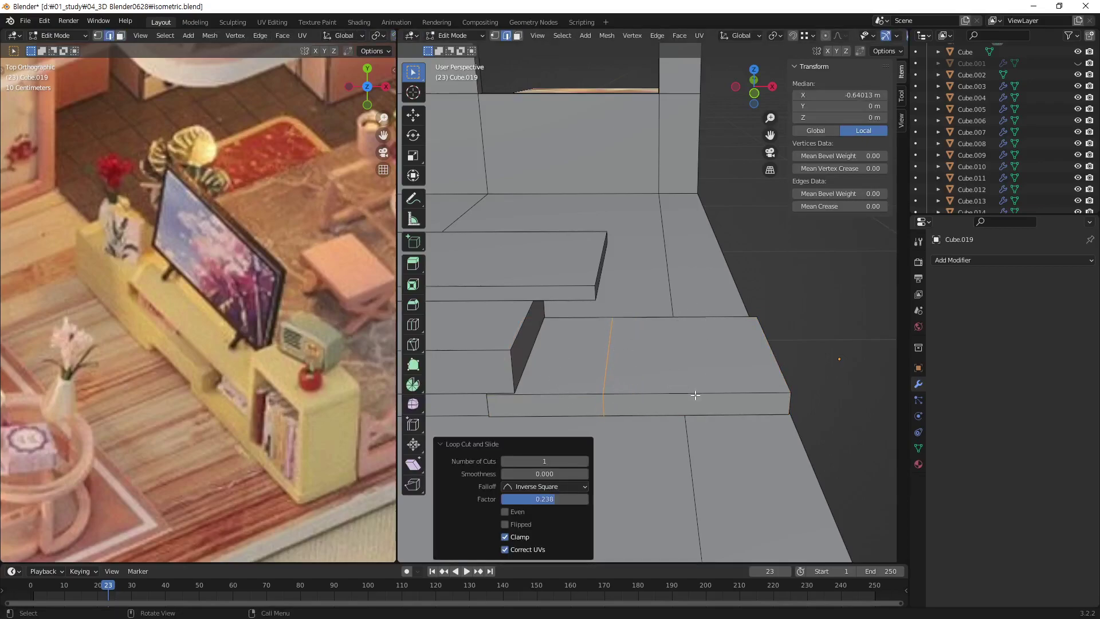
left_click(696, 360)
left_click(609, 365, "alt")
scroll(646, 373, "up", 2)
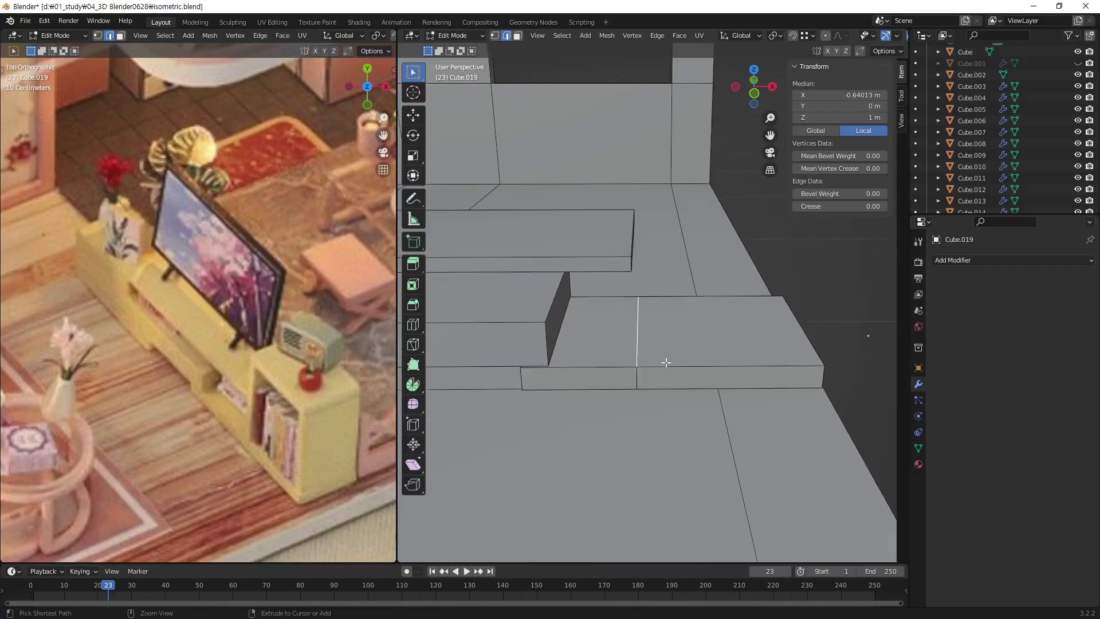
scroll(663, 363, "up", 2)
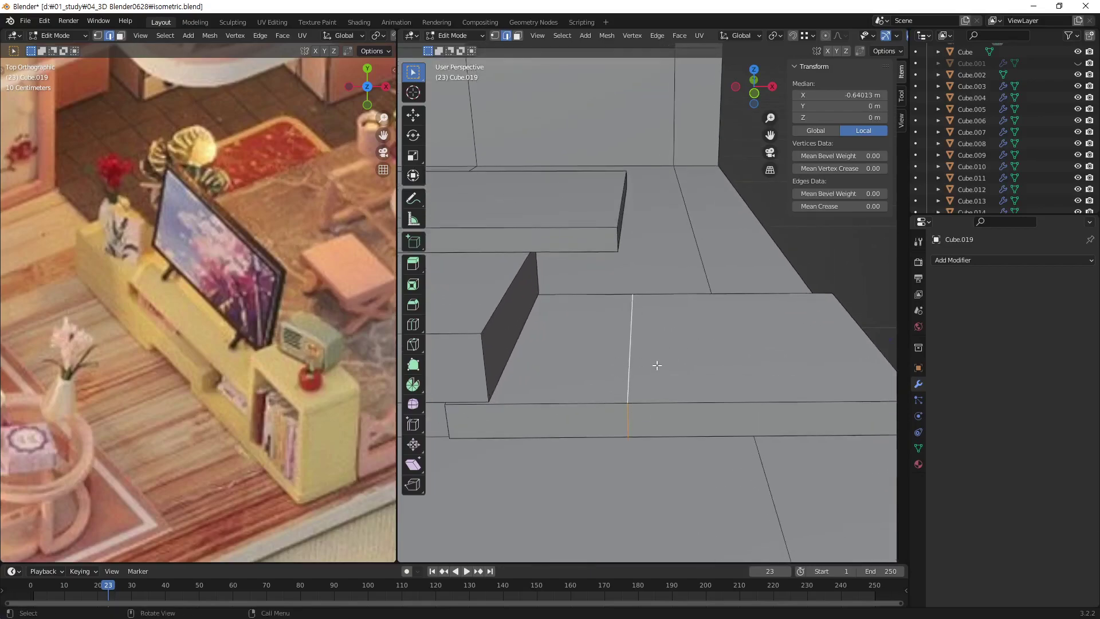
key("ctrl+b")
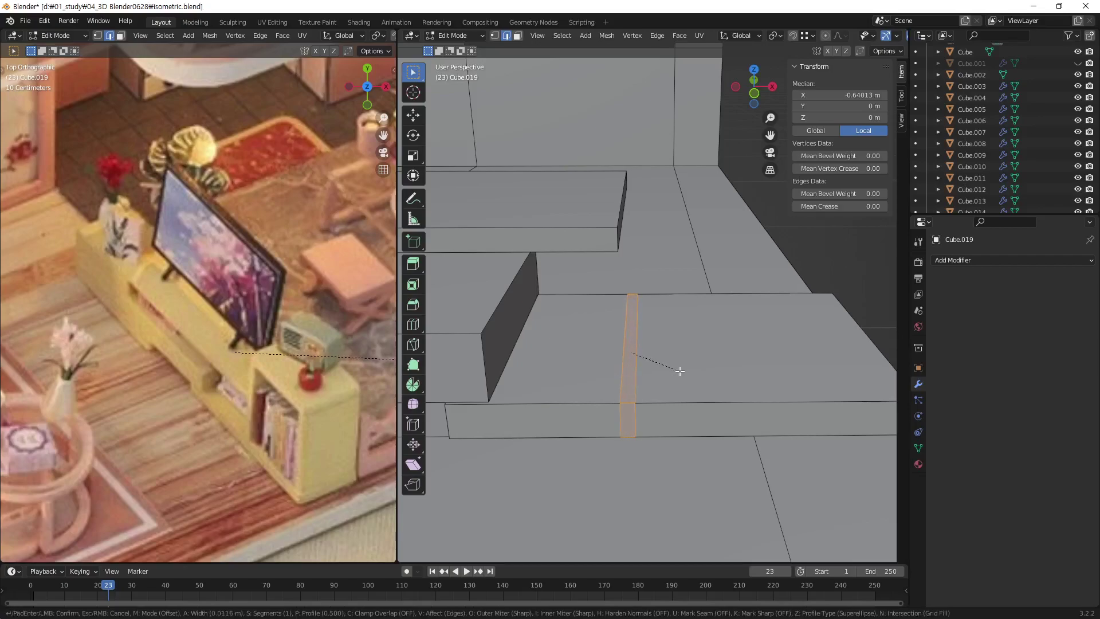
left_click(680, 371)
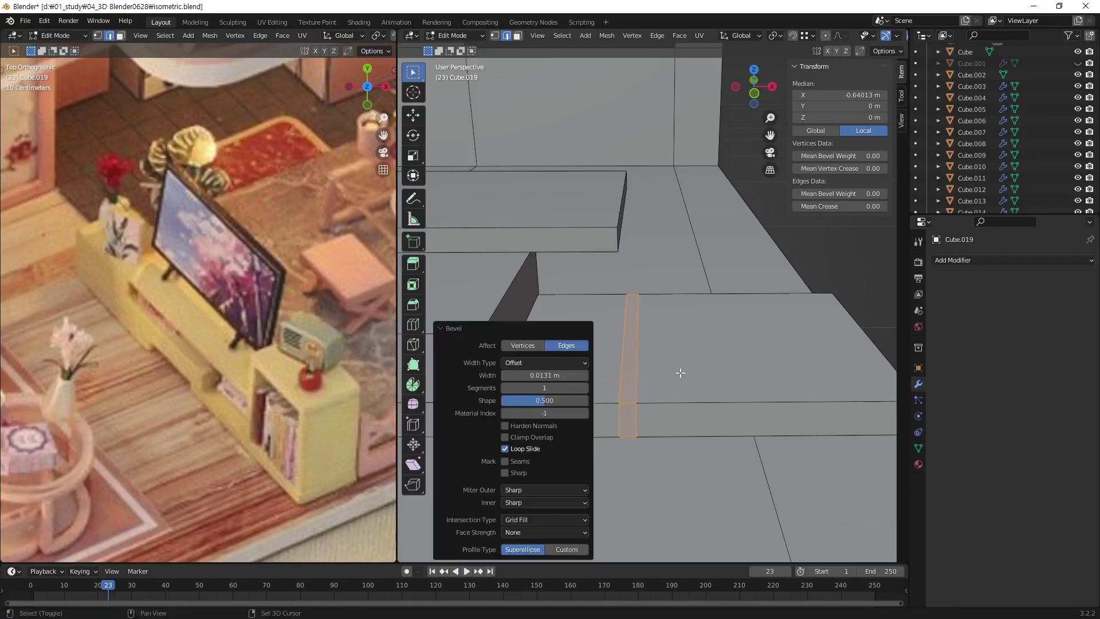
left_click(689, 371)
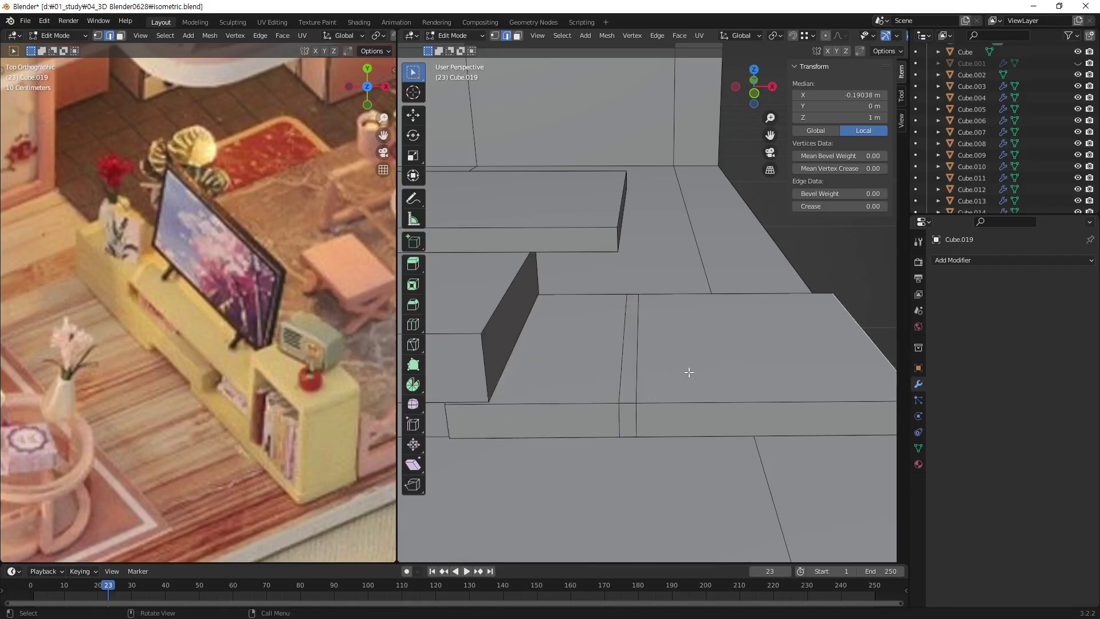
Add a second loop cut near the right end at factor 0.884 and select both loops.
middle_click_drag(658, 360, 703, 399, "shift")
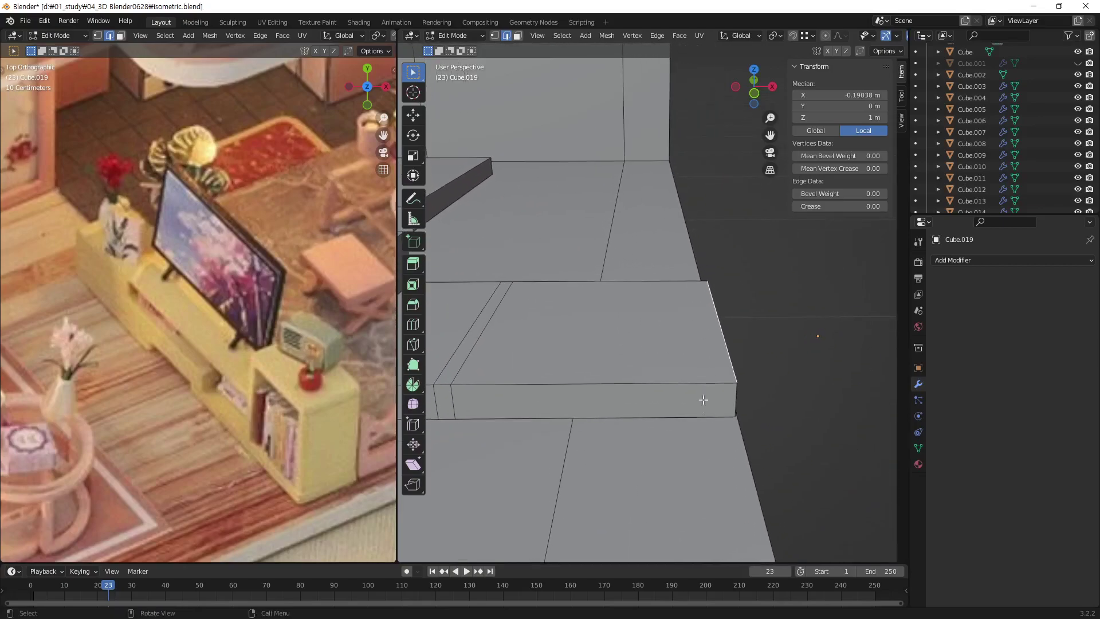
key("ctrl+r")
left_click(604, 389)
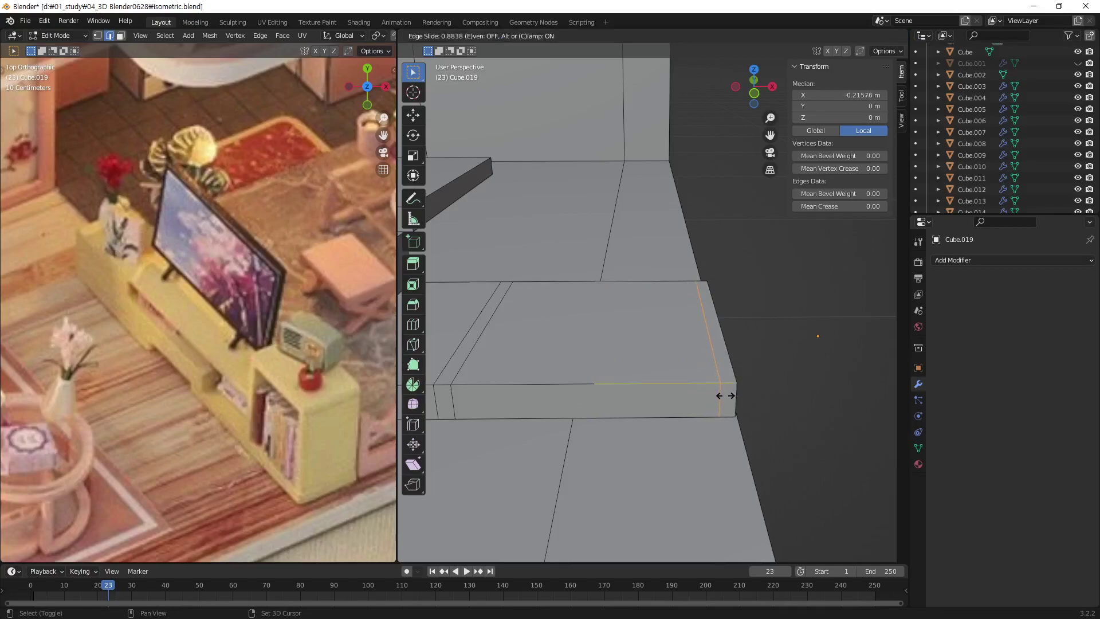
left_click(725, 393)
scroll(686, 352, "up", 1)
middle_click_drag(685, 352, 708, 361)
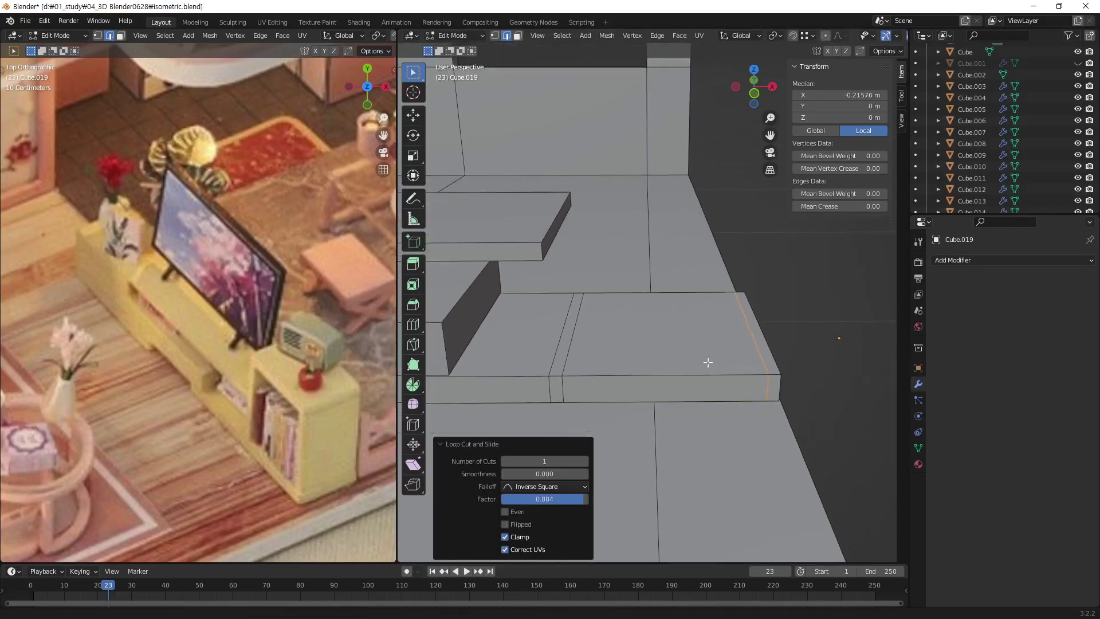
left_click(570, 333, "alt")
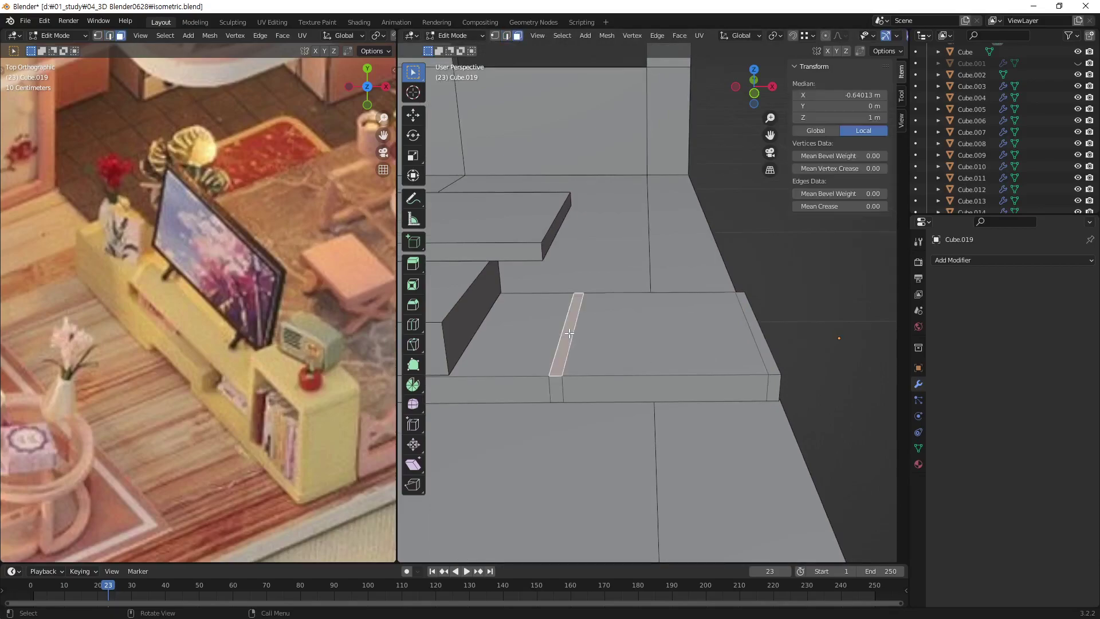
left_click(762, 344, "alt+shift")
mouse_move(707, 364)
middle_mouse_down("alt")
mouse_move(687, 338)
mouse_move(680, 366)
middle_mouse_up("alt")
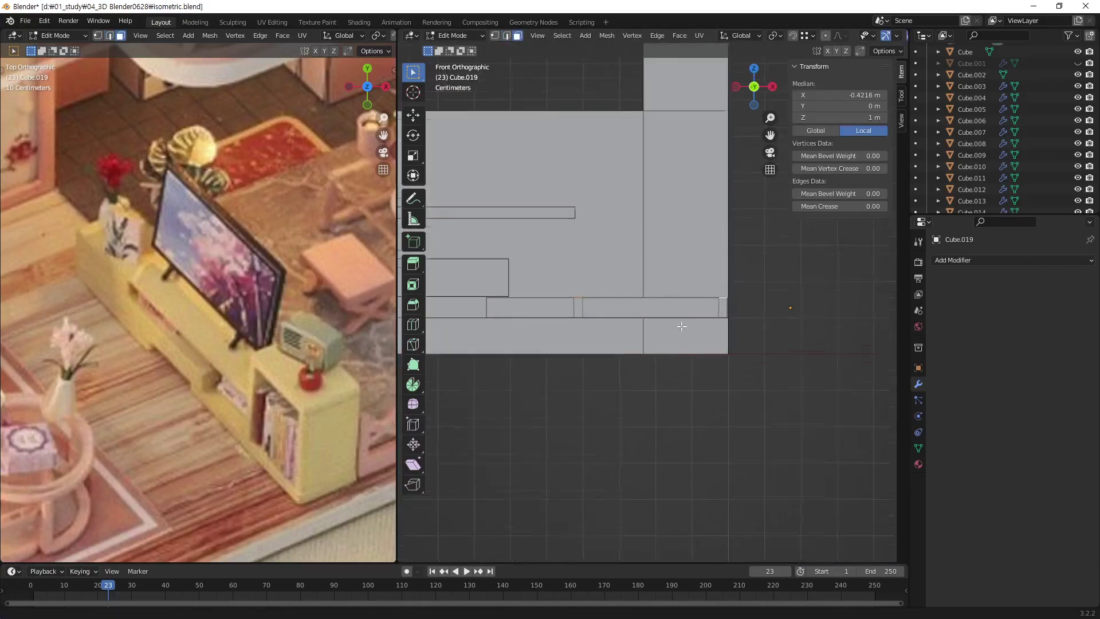
Extrude the selected edges upward about 0.41 m, then slightly more, forming two panels.
key("e")
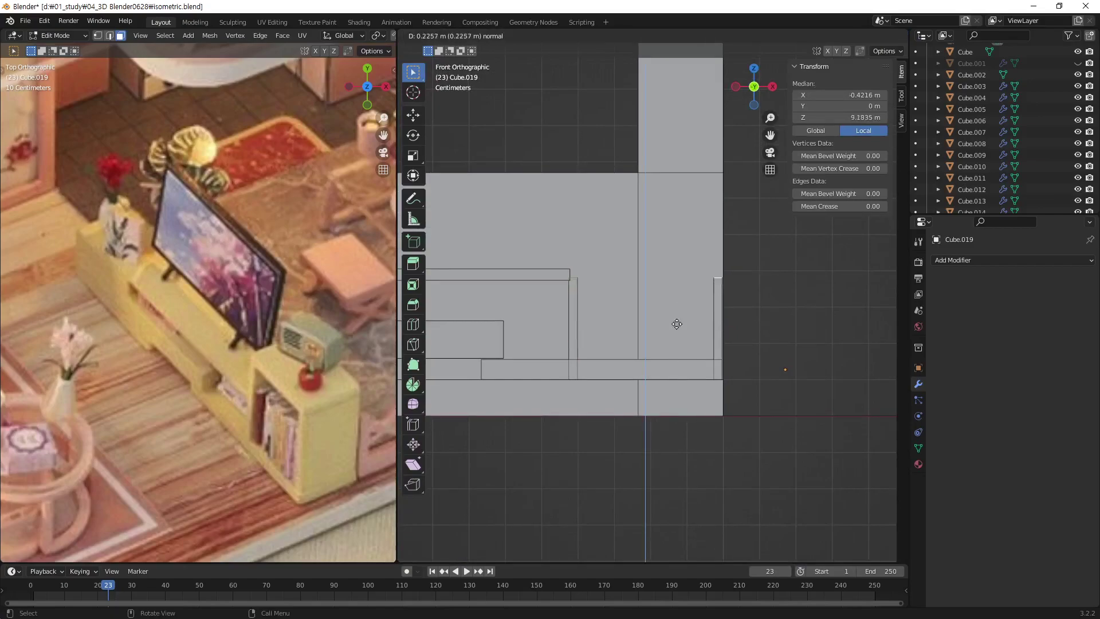
left_click(682, 262)
scroll(670, 287, "up", 1)
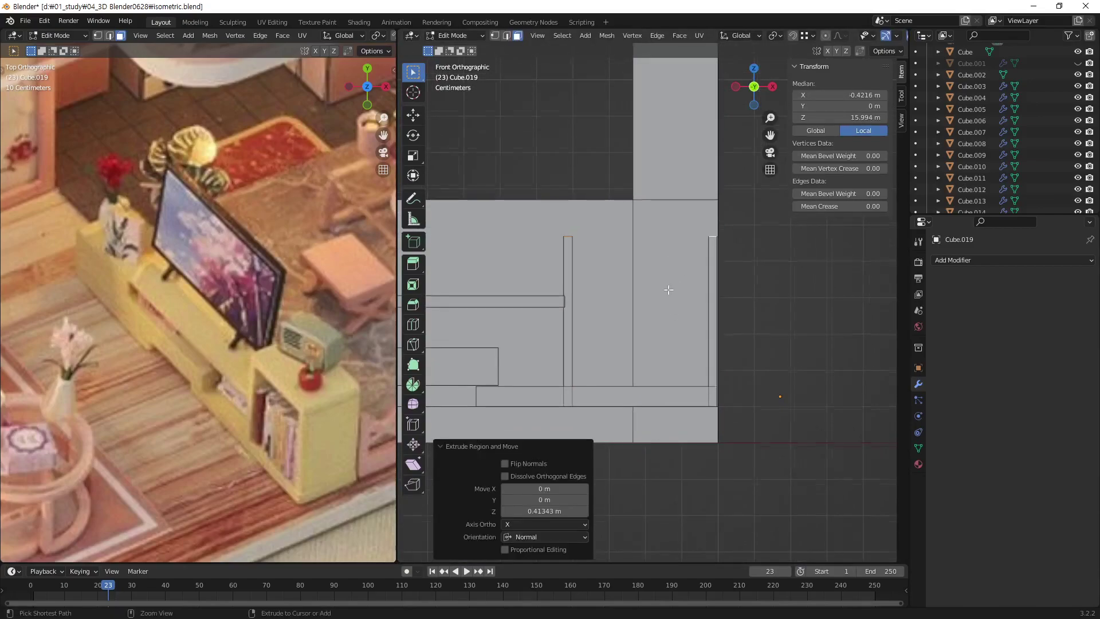
scroll(687, 263, "up", 2)
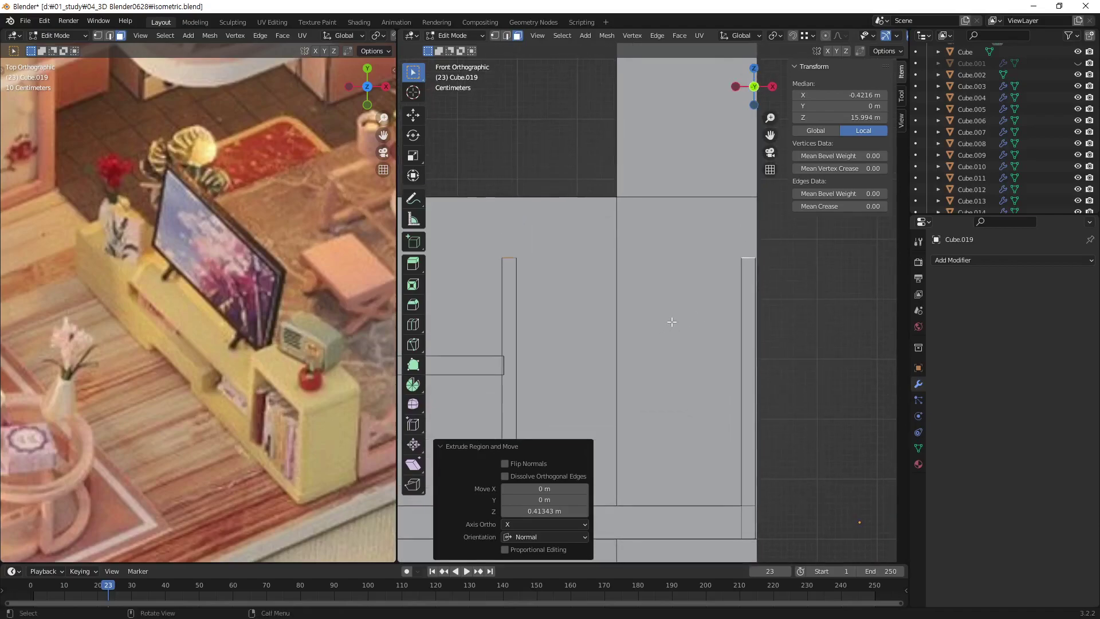
key("e")
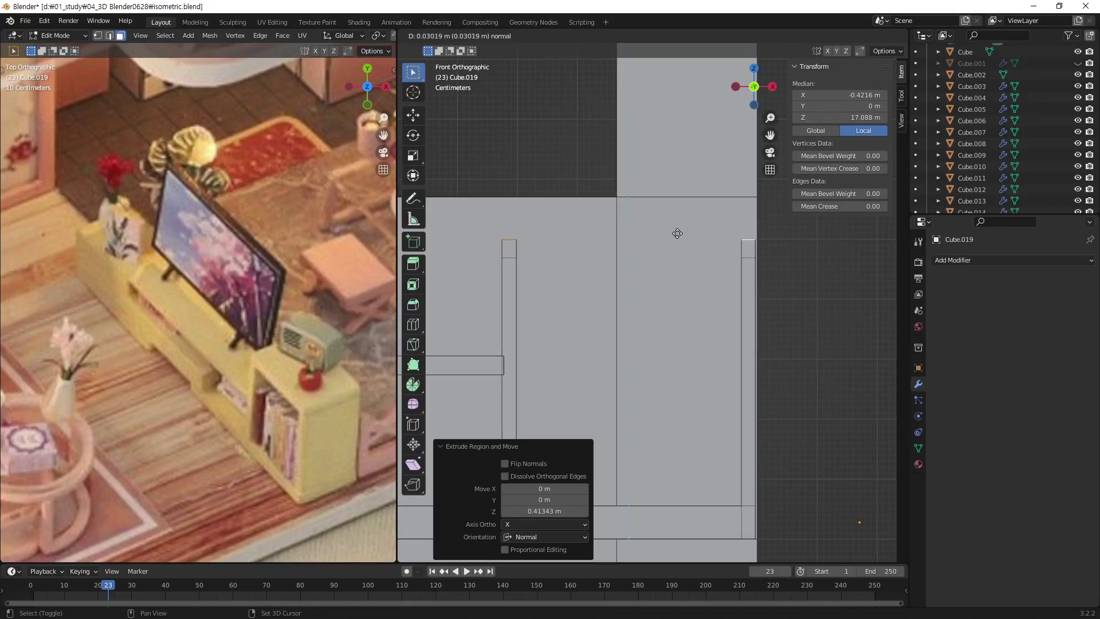
left_click(678, 233)
Select the top faces of the right and left panels.
left_click(760, 302)
mouse_move(761, 301)
middle_mouse_down()
mouse_move(702, 365)
mouse_move(680, 348)
middle_mouse_up()
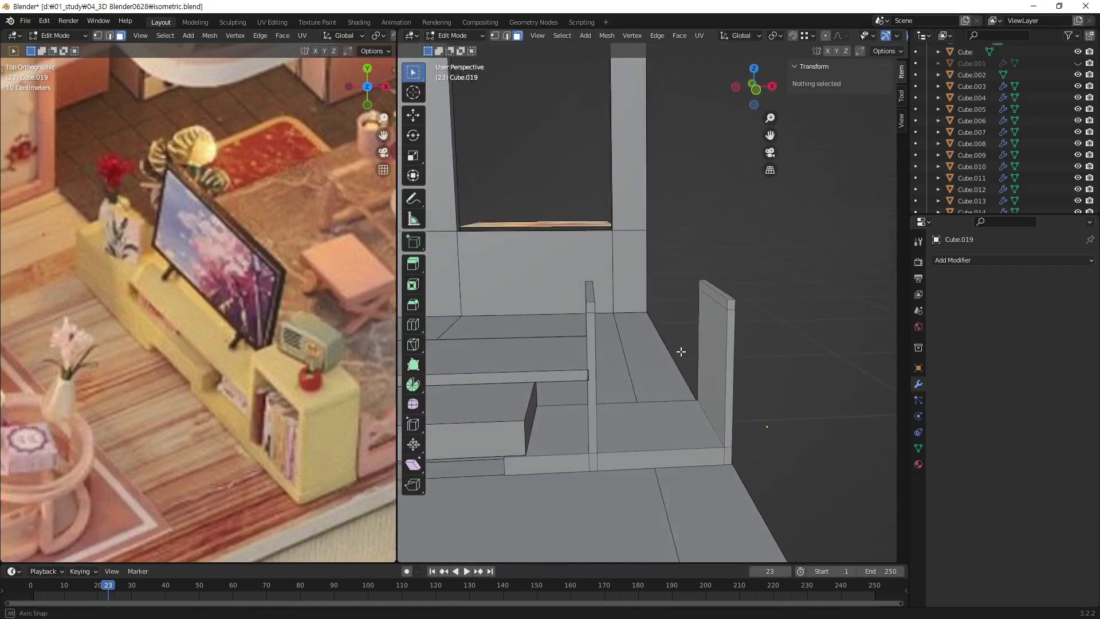
scroll(716, 344, "up", 5)
left_click(740, 341)
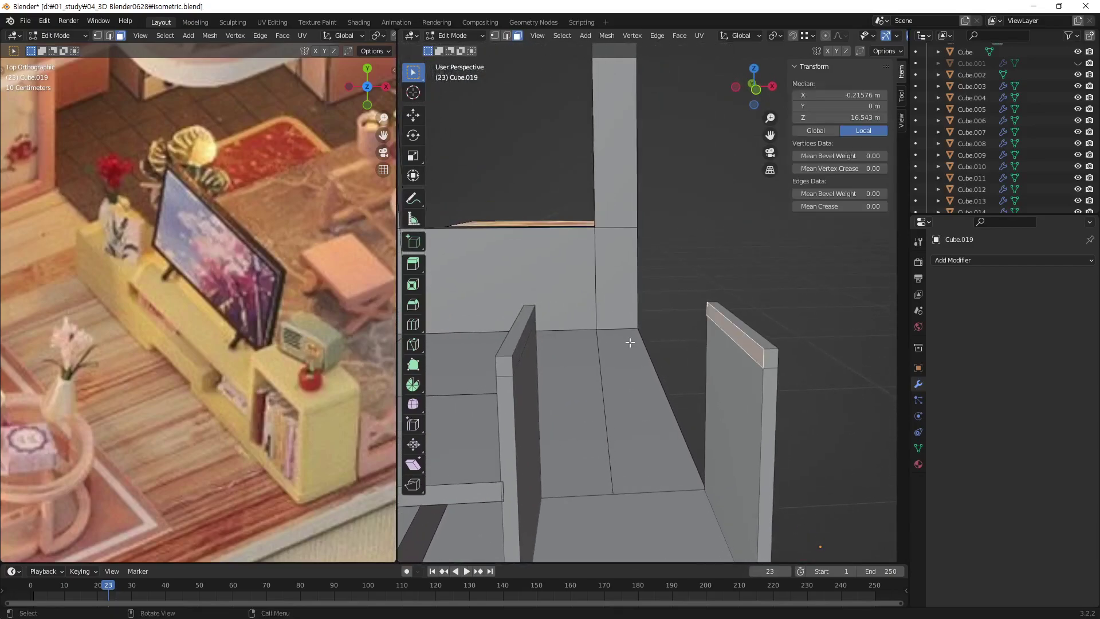
left_click(528, 340, "shift")
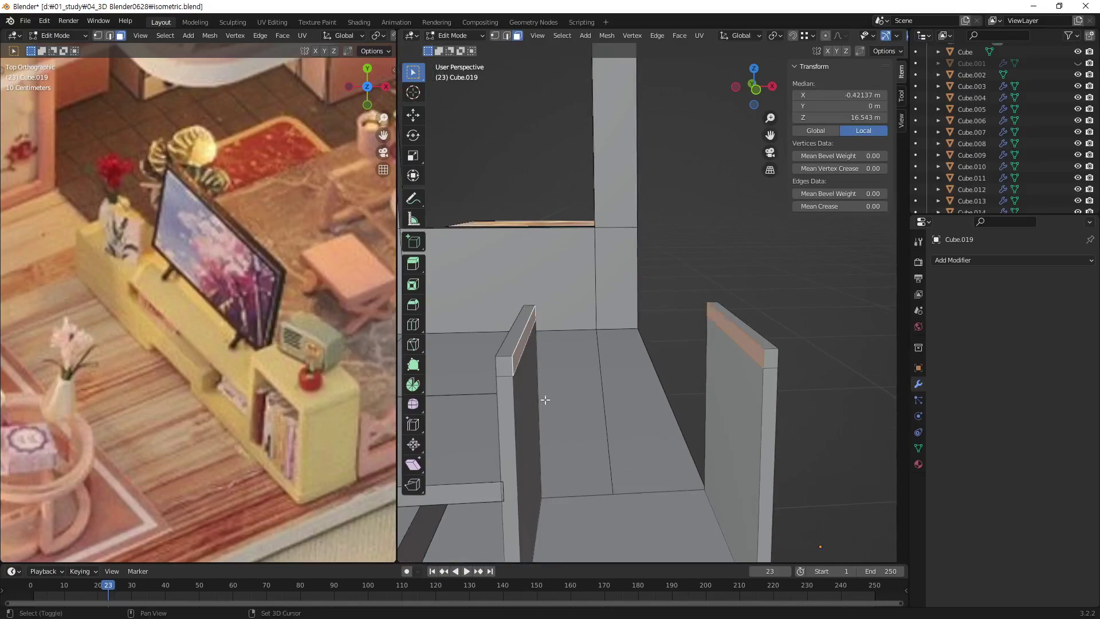
middle_click_drag(666, 352, 648, 348)
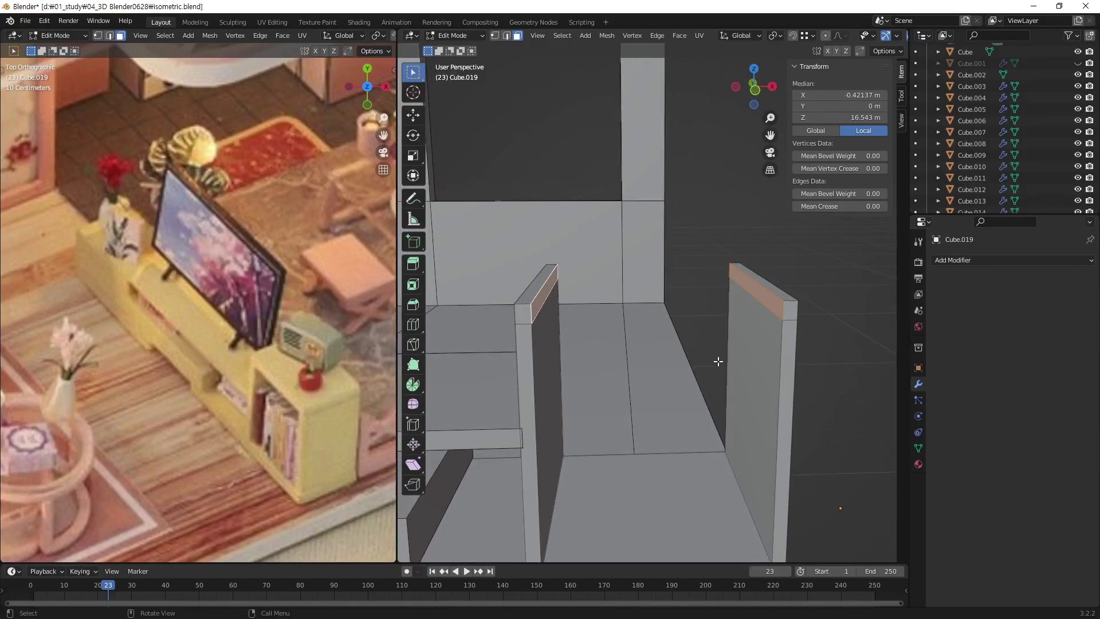
Extrude the panel tops, scale them to X 0 so they meet, and delete the inner faces.
key("e")
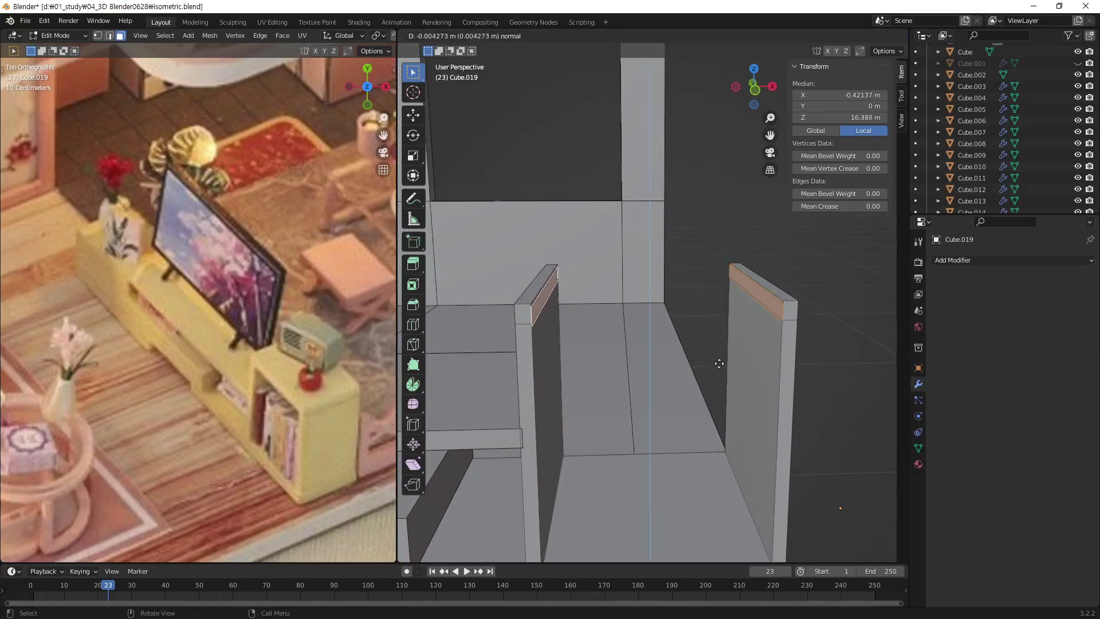
left_click(720, 363)
key("s")
type("x")
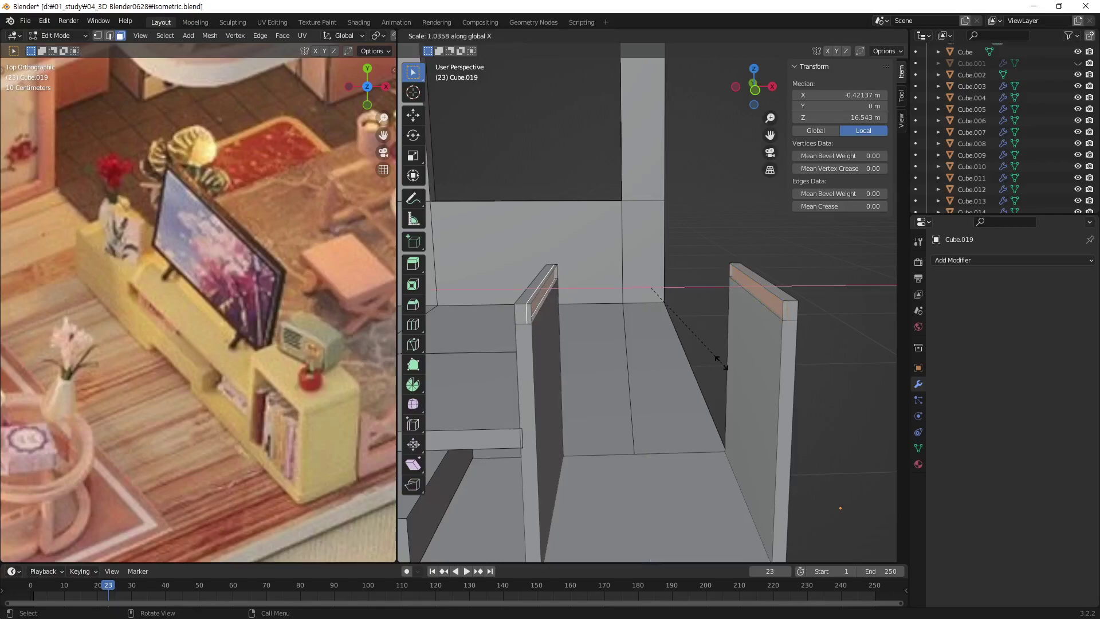
type("0")
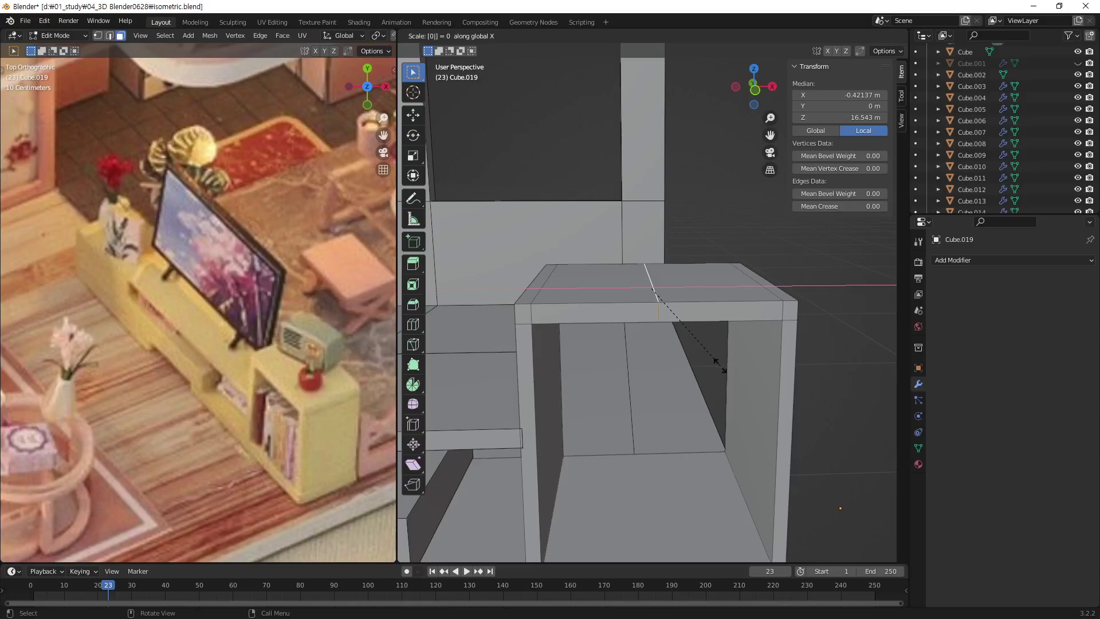
key("Return")
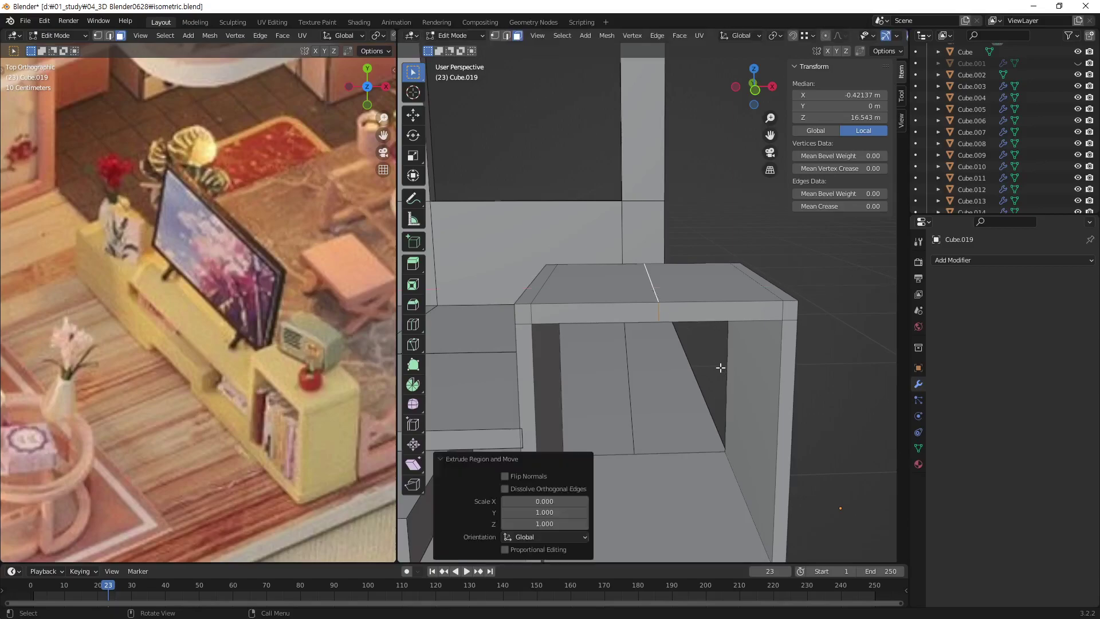
key("x")
left_click(710, 393)
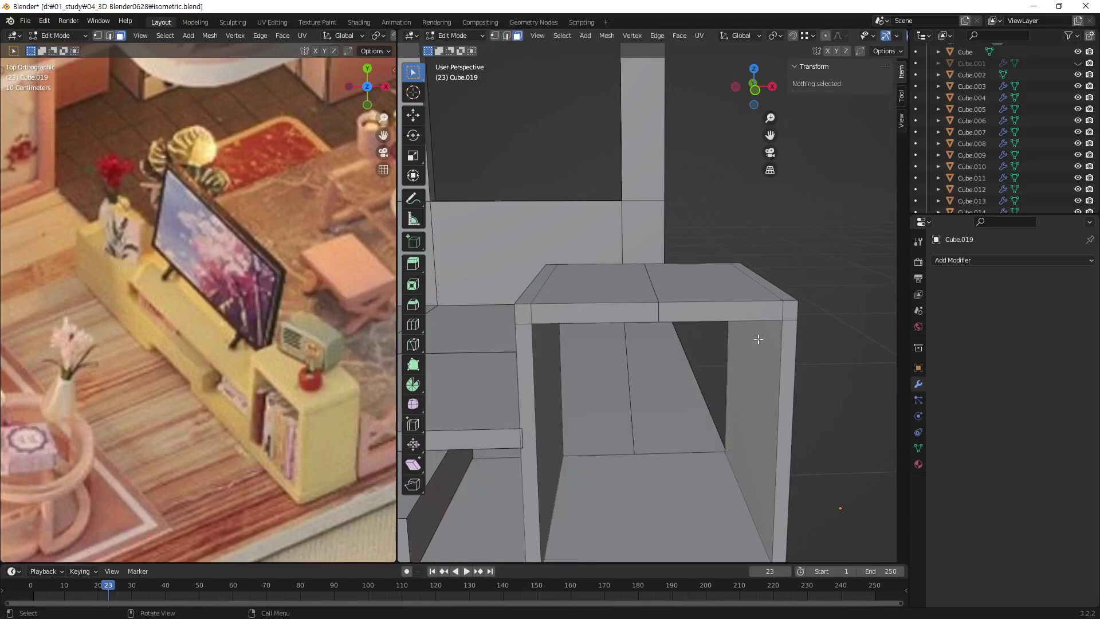
Merge the whole frame's overlapping vertices by distance.
key("1")
key("a")
key("m")
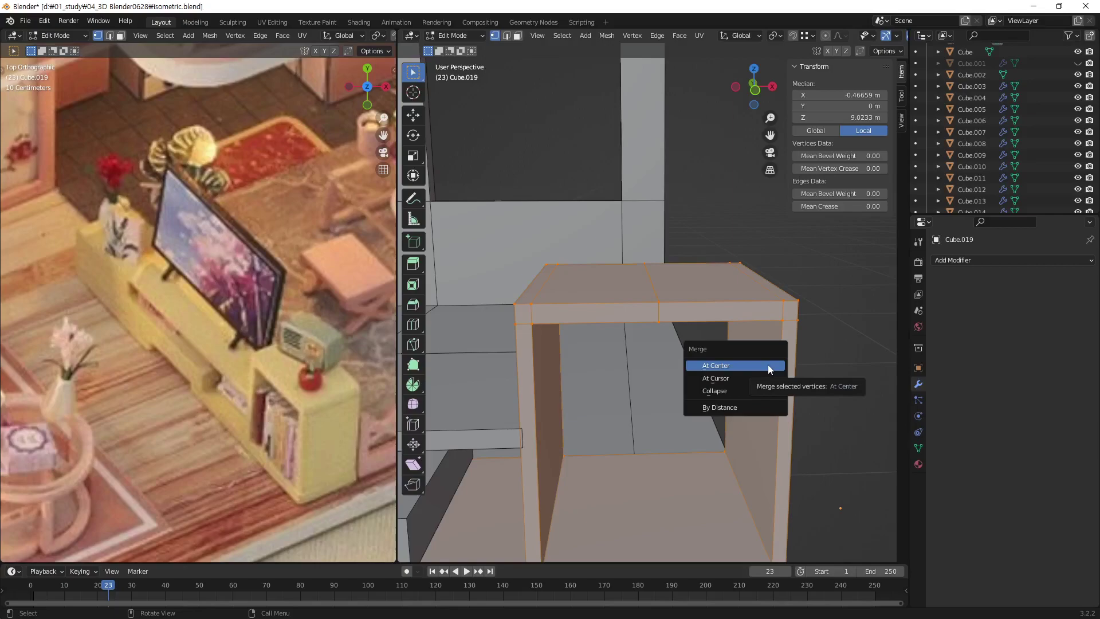
key("b")
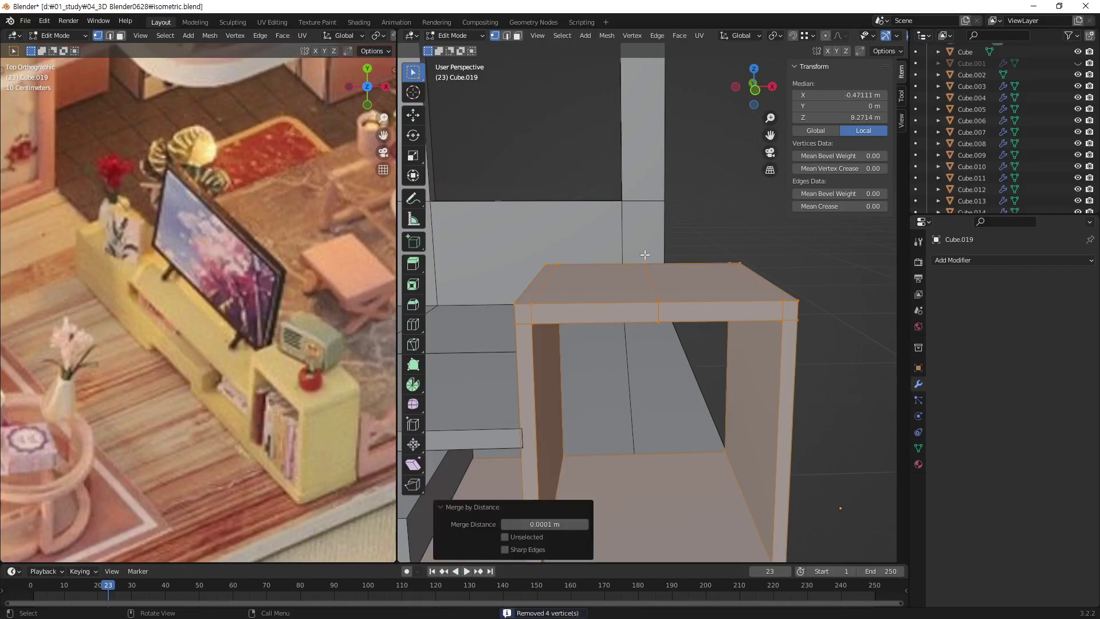
Level a top-edge vertex onto the edge and return to Object Mode.
left_click(673, 301)
key("g")
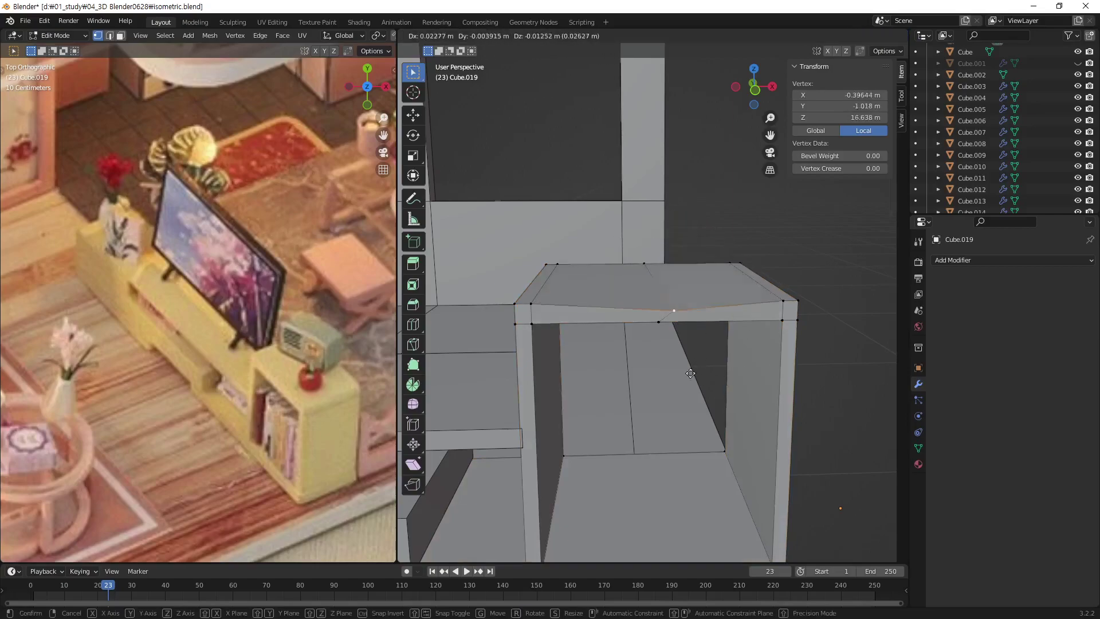
left_click(714, 392)
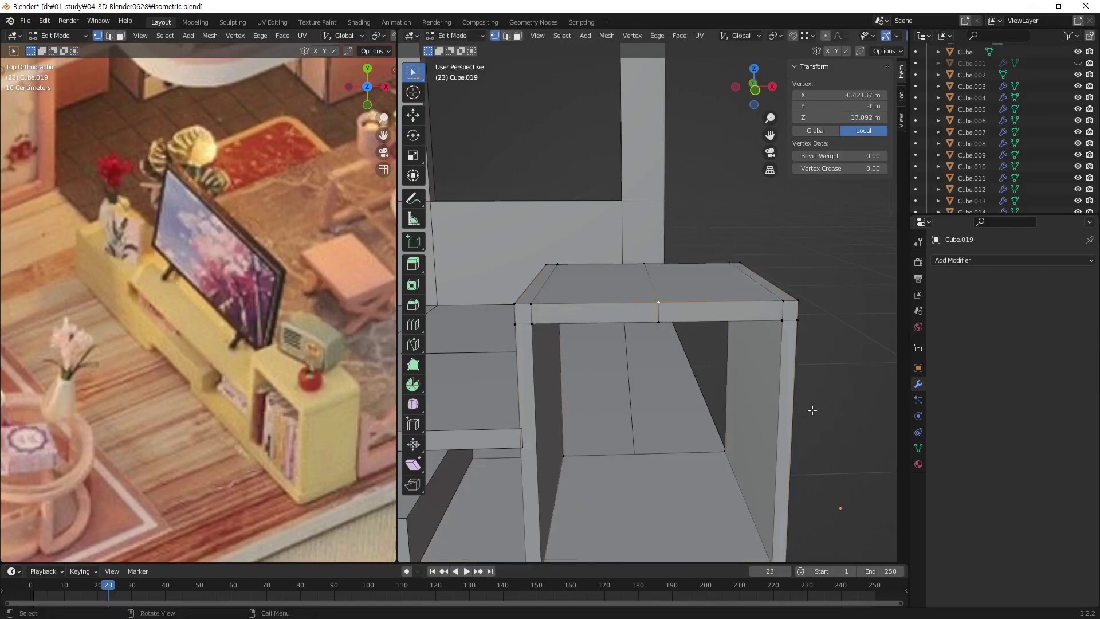
key("Tab")
left_click(834, 405)
mouse_move(703, 404)
middle_mouse_down()
mouse_move(804, 321)
mouse_move(641, 462)
mouse_move(623, 379)
mouse_move(691, 393)
mouse_move(731, 383)
mouse_move(723, 362)
mouse_move(698, 376)
mouse_move(691, 365)
middle_mouse_up()
Select the top board Cube.022 and zoom into a front view of it.
left_click(698, 362)
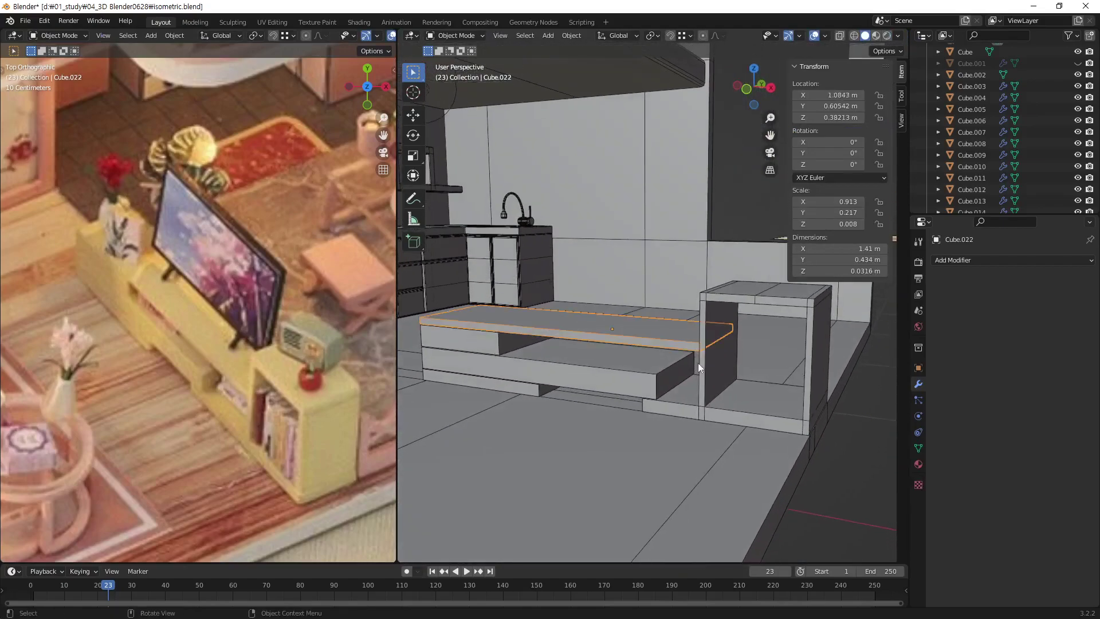
key("KP_1")
scroll(744, 358, "up", 2)
scroll(708, 369, "up", 2)
scroll(802, 320, "up", 2)
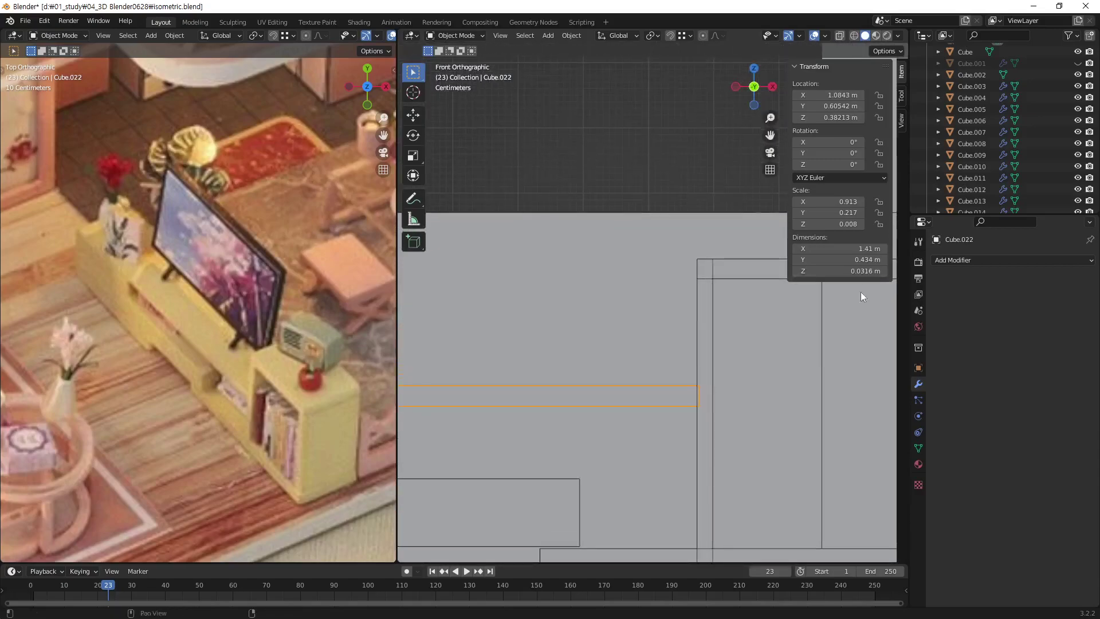
scroll(644, 333, "up", 2)
scroll(644, 333, "up", 2)
Move the board's geometry along X so it meets the cabinet at 1.4 m long.
key("Tab")
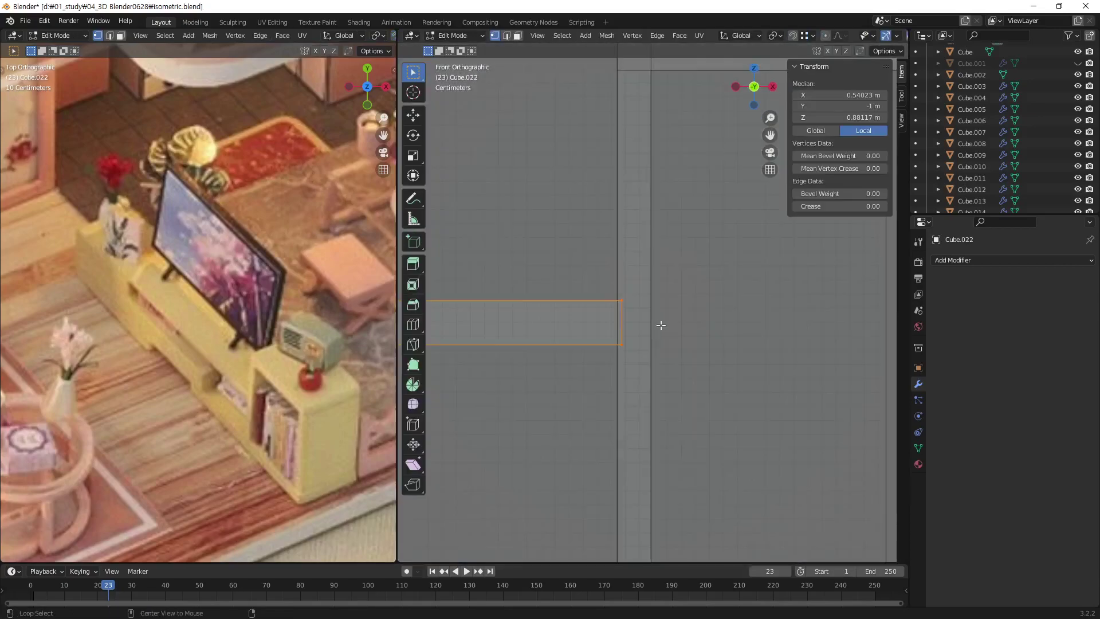
key("a")
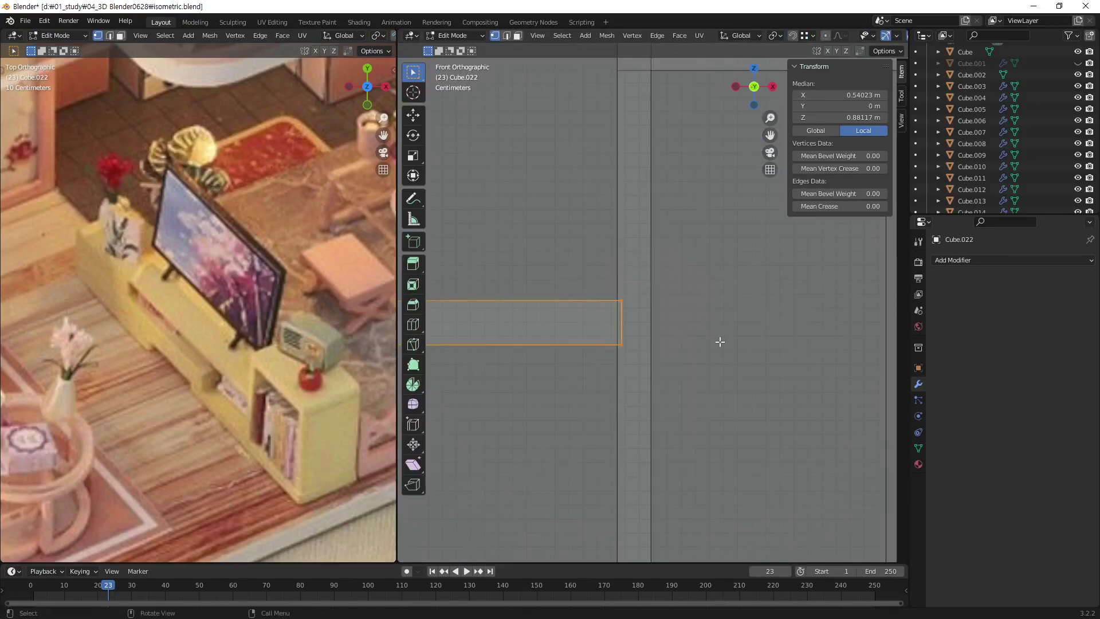
key("g")
key("x")
left_click(722, 344)
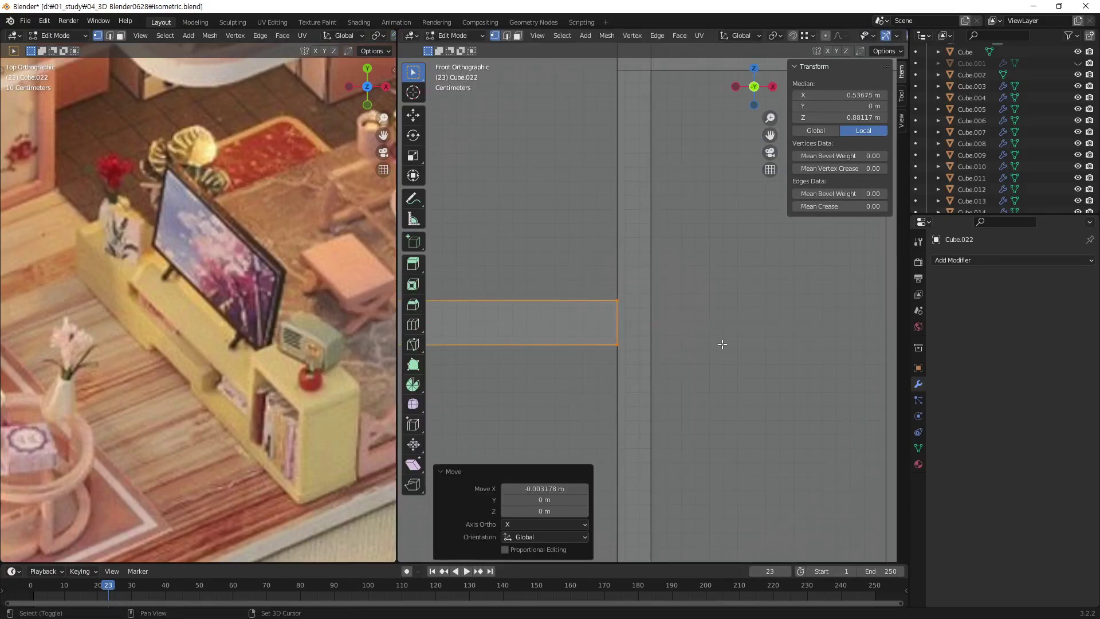
key("Tab")
mouse_move(609, 418)
middle_mouse_down()
mouse_move(633, 346)
mouse_move(747, 341)
middle_mouse_up()
key("alt+z")
Select the side cabinet and save the blend file.
scroll(776, 371, "up", 2)
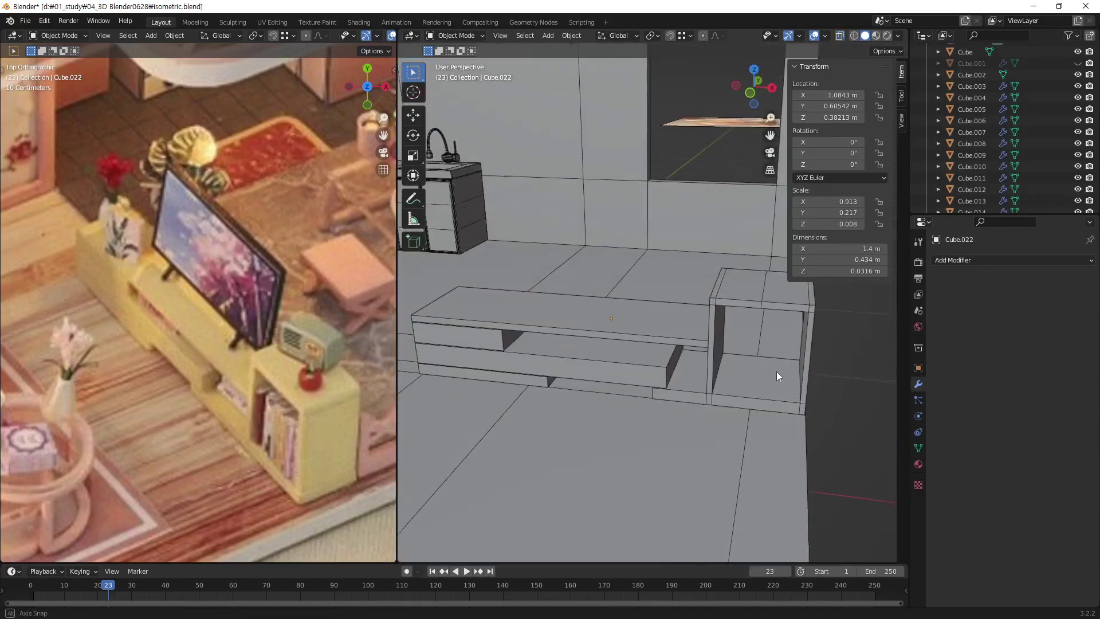
scroll(768, 369, "up", 2)
scroll(769, 369, "up", 2)
mouse_move(720, 399)
middle_mouse_down()
mouse_move(692, 410)
mouse_move(709, 391)
middle_mouse_up()
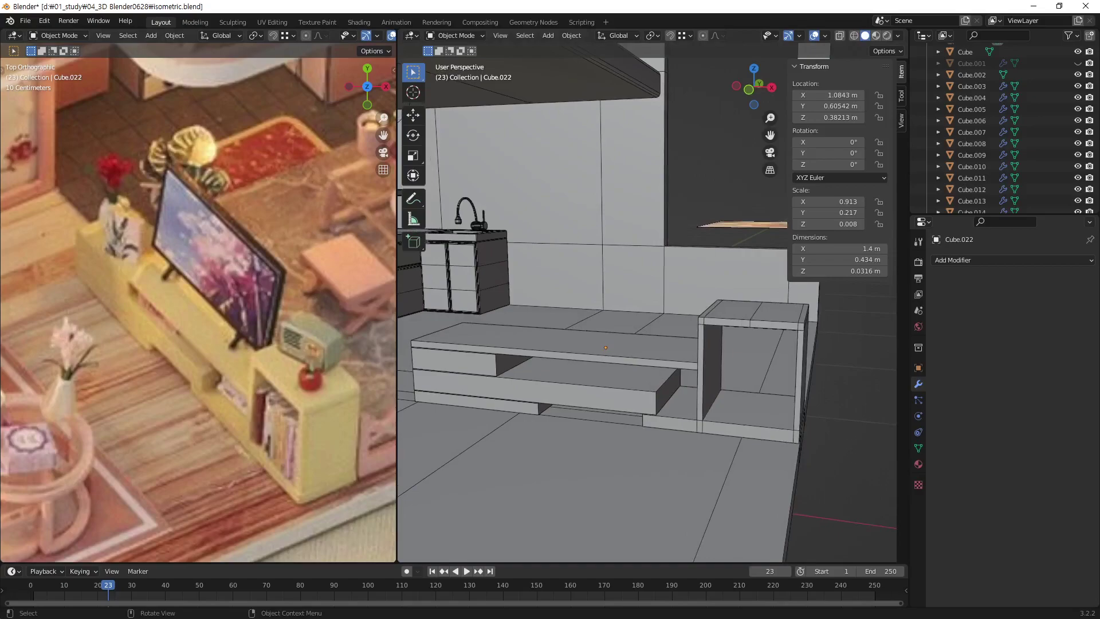
left_click(710, 366)
key("ctrl+s")
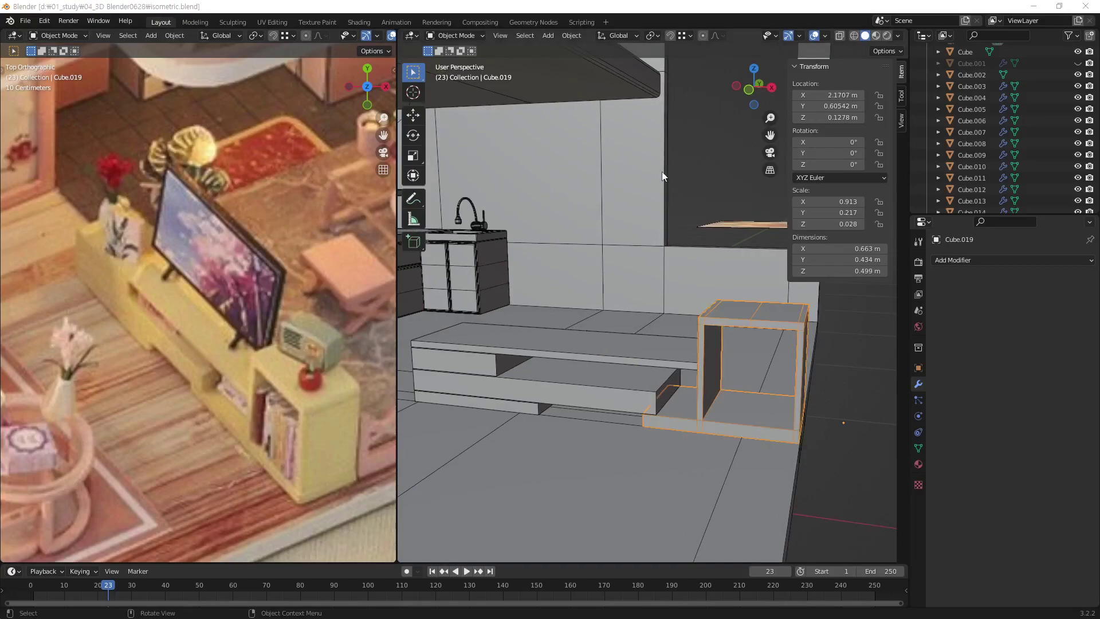
Join the console boards and cabinet Cube.019 into one 1.83 m wide object.
left_click(635, 354)
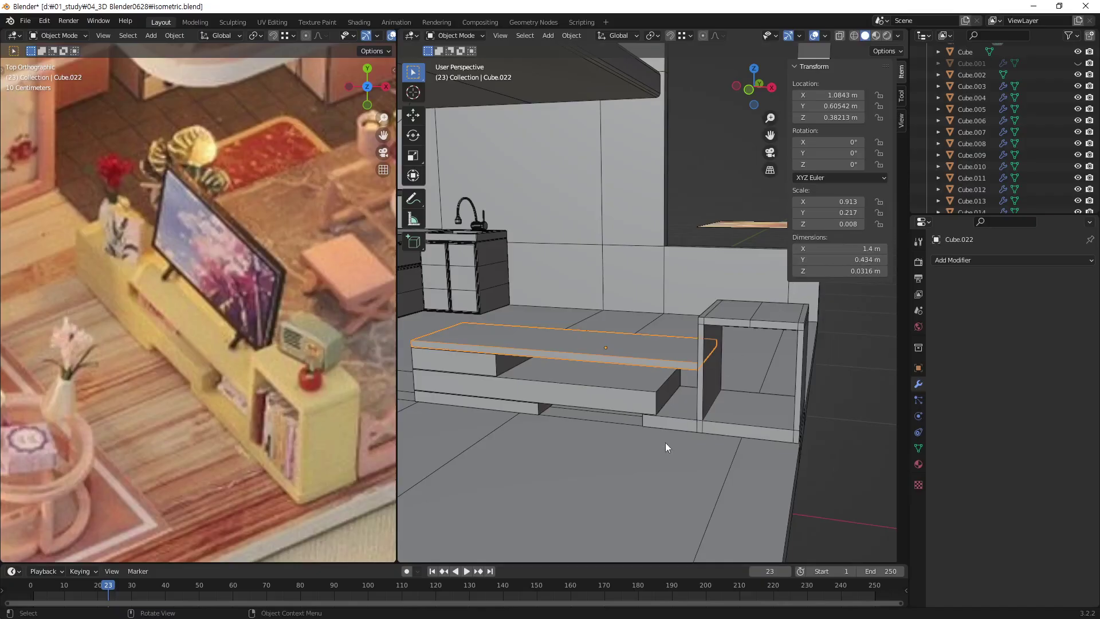
middle_click_drag(658, 363, 701, 360)
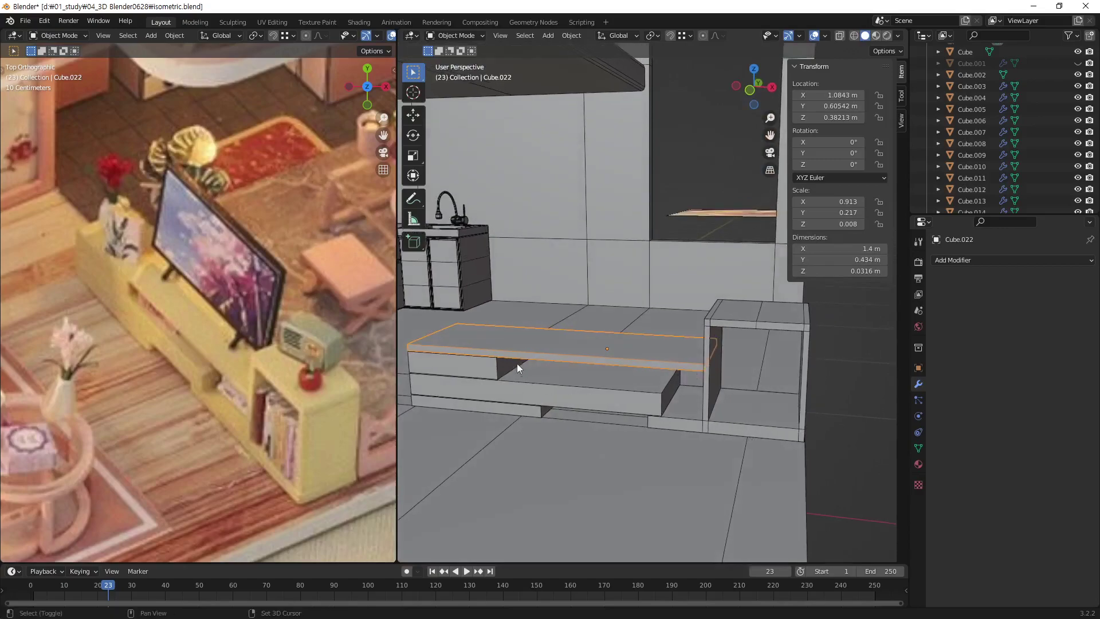
left_click(498, 375, "shift")
left_click(534, 410, "shift")
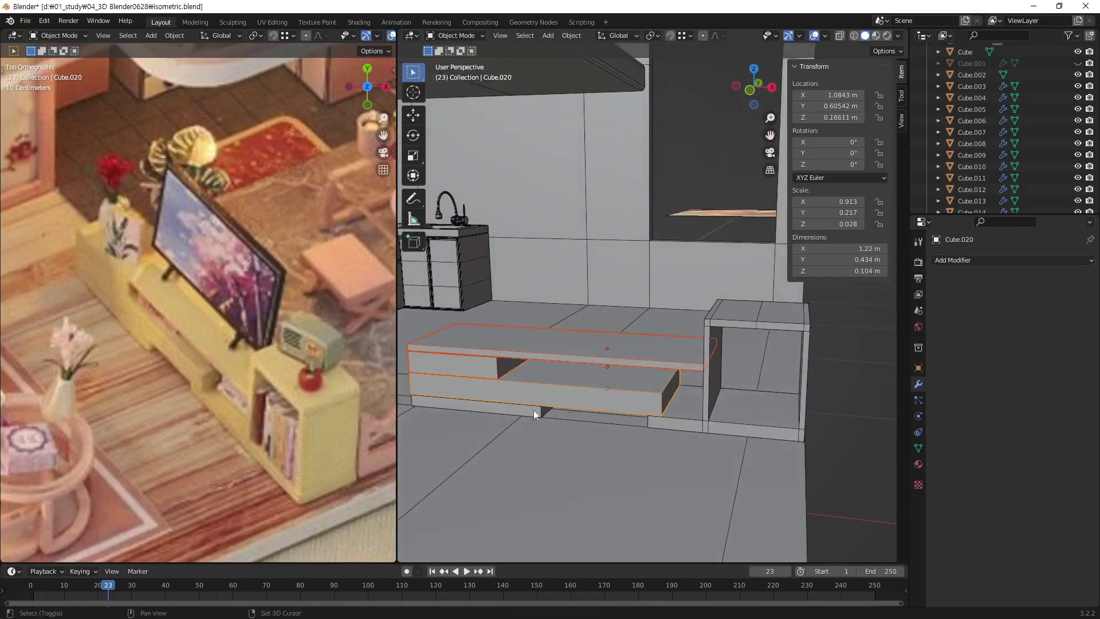
left_click(686, 425, "shift")
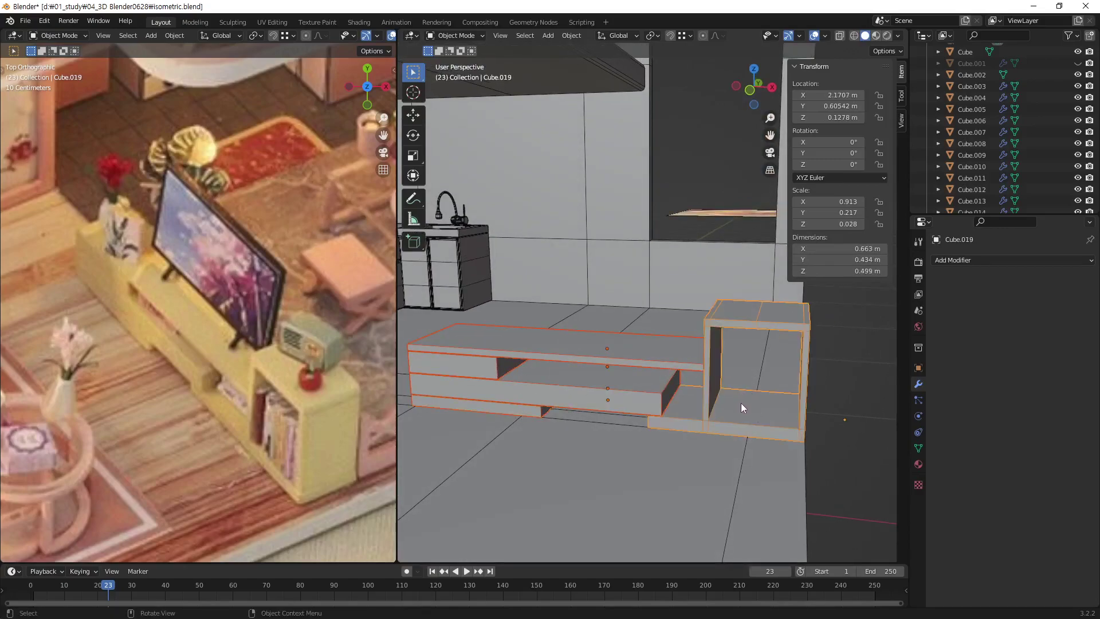
key("ctrl+j")
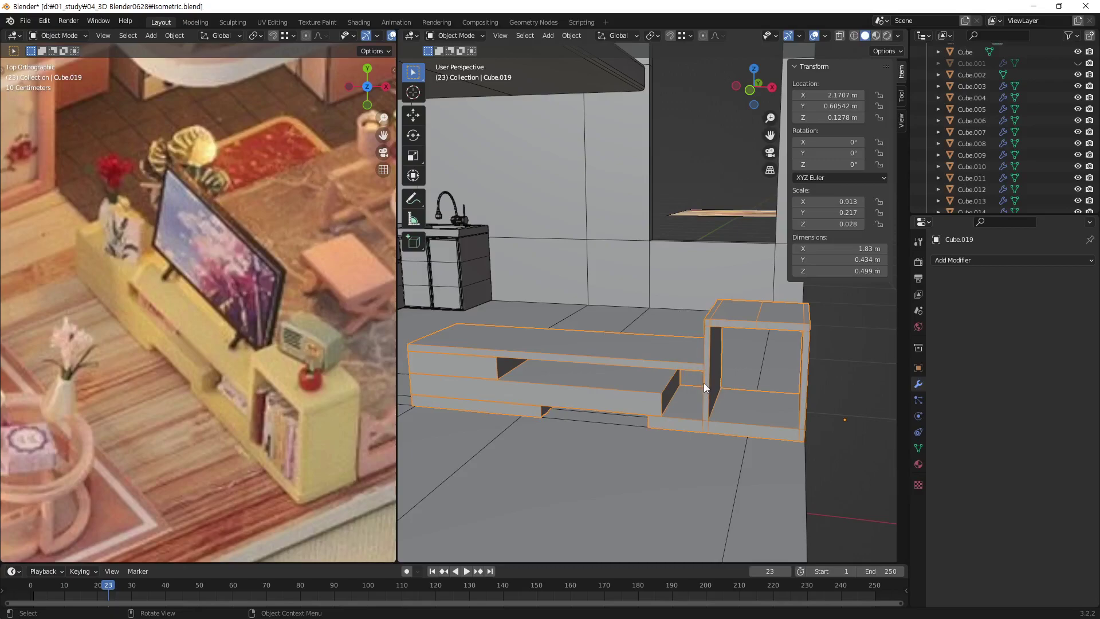
key("ctrl+a")
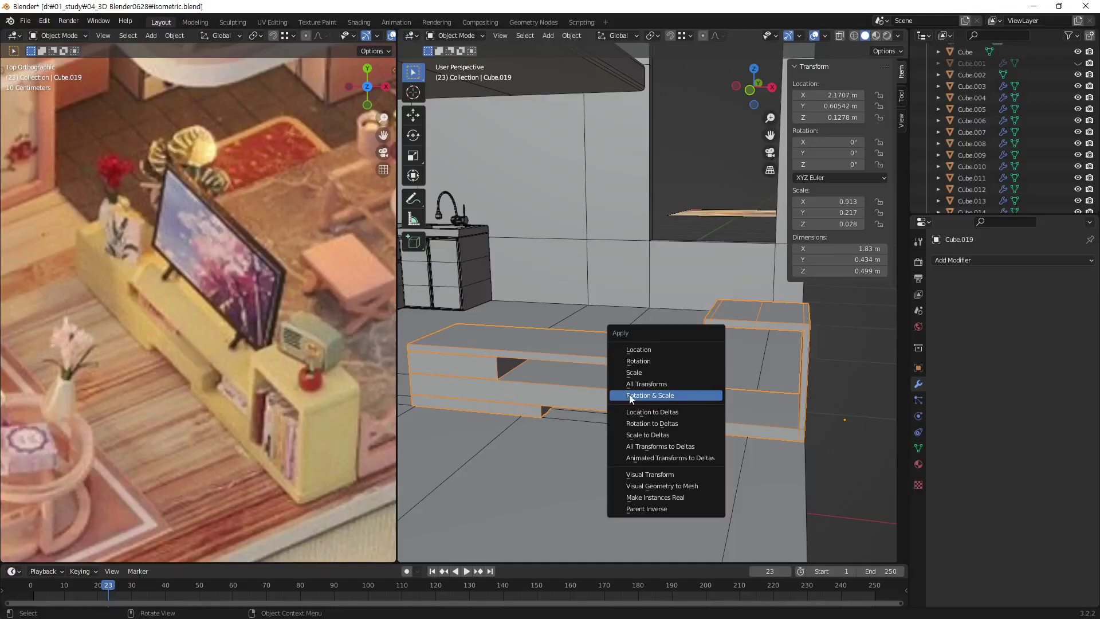
Apply rotation and scale, then add a Bevel modifier with a 0.005 m amount.
left_click(637, 396)
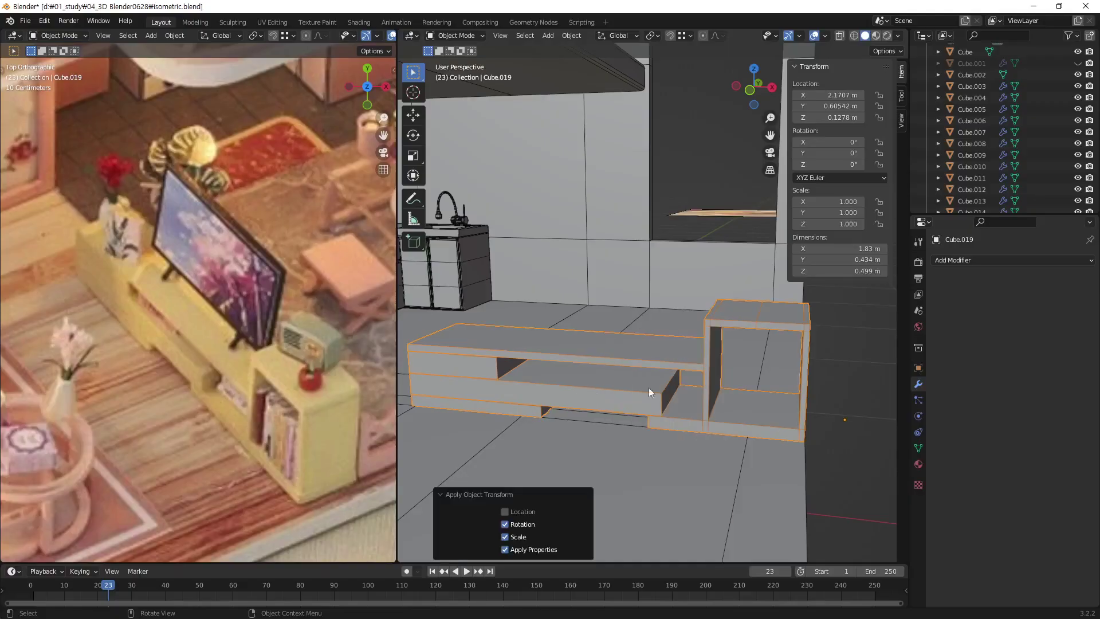
left_click(991, 262)
left_click(870, 305)
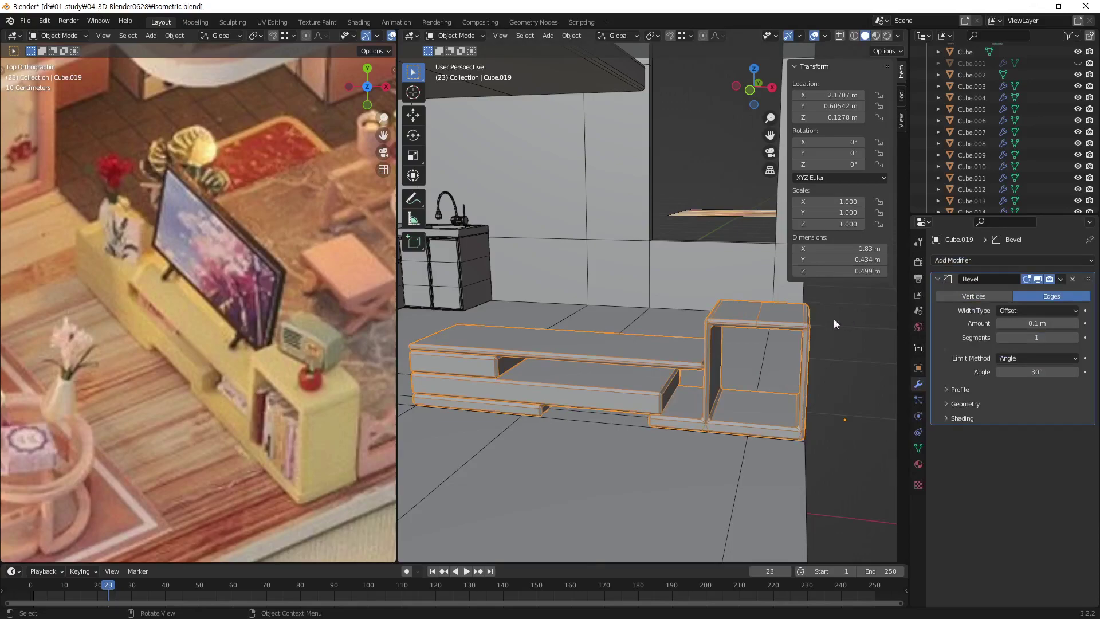
left_click(1017, 324)
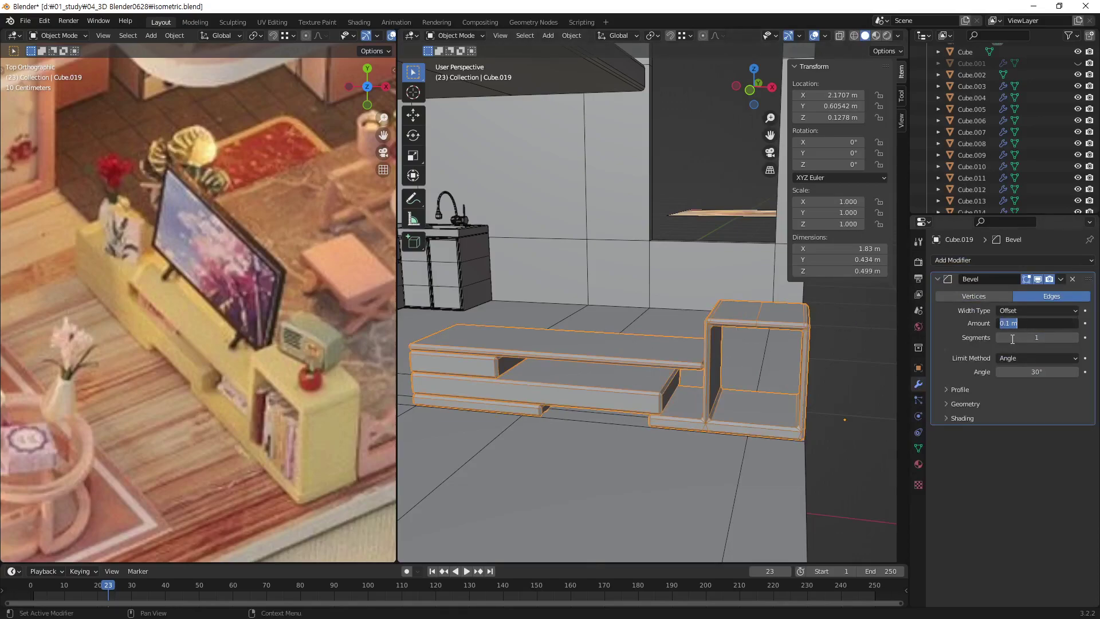
type("0.005")
key("Return")
left_click(844, 381)
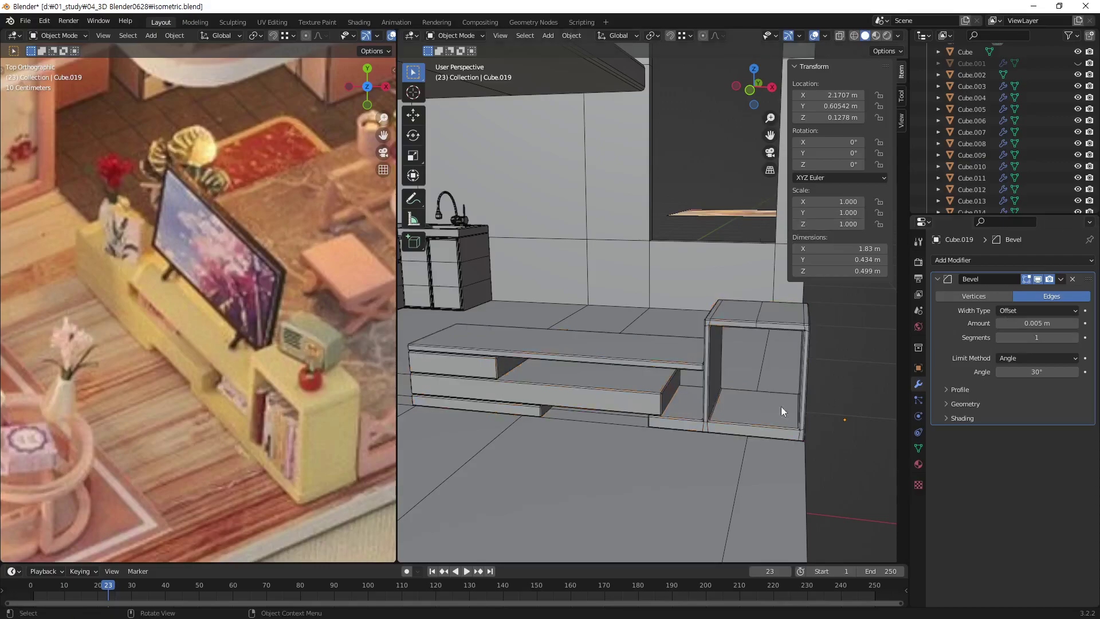
Select the TV stand, view it in Material Preview, and switch to UV Editing.
mouse_move(781, 407)
middle_mouse_down()
mouse_move(757, 374)
mouse_move(715, 397)
mouse_move(703, 453)
mouse_move(823, 397)
mouse_move(789, 389)
mouse_move(748, 410)
mouse_move(753, 379)
middle_mouse_up()
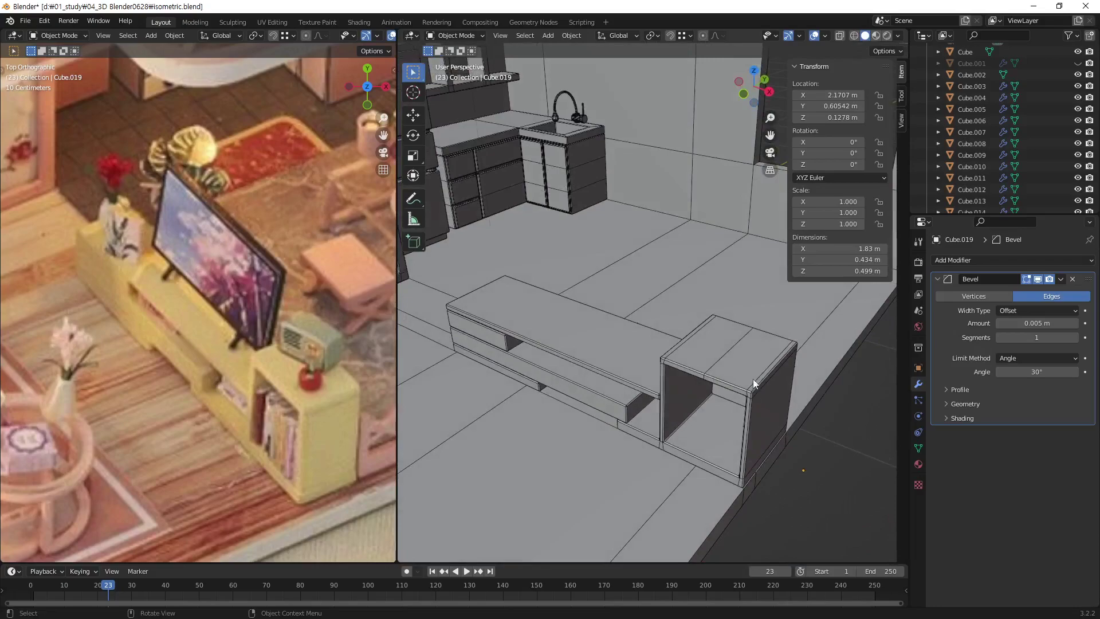
left_click(751, 366)
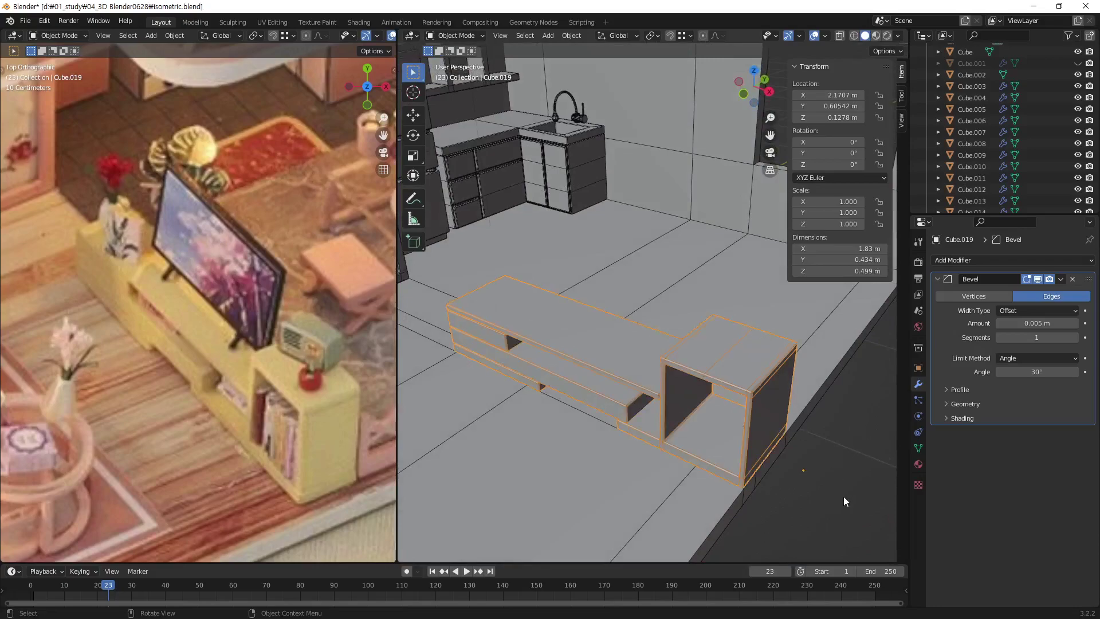
left_click(843, 496)
left_click(762, 412)
left_click(836, 513)
left_click(757, 374)
mouse_move(771, 406)
middle_mouse_down()
mouse_move(718, 456)
mouse_move(771, 425)
mouse_move(662, 462)
mouse_move(731, 404)
mouse_move(659, 445)
mouse_move(741, 438)
mouse_move(833, 208)
middle_mouse_up()
left_click(877, 36)
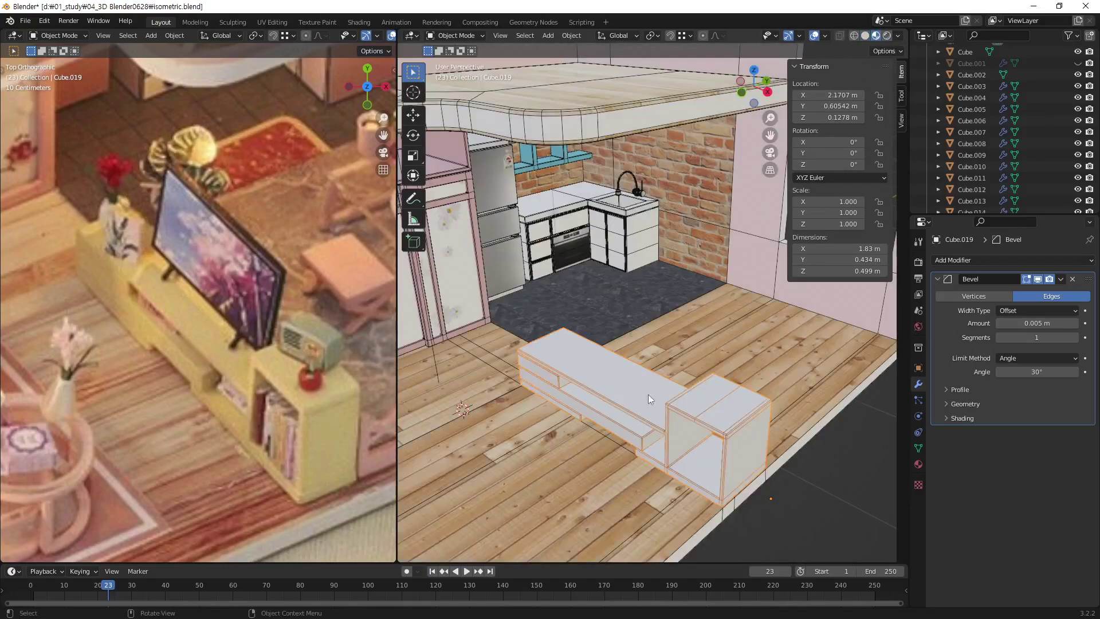
middle_click_drag(648, 395, 643, 411)
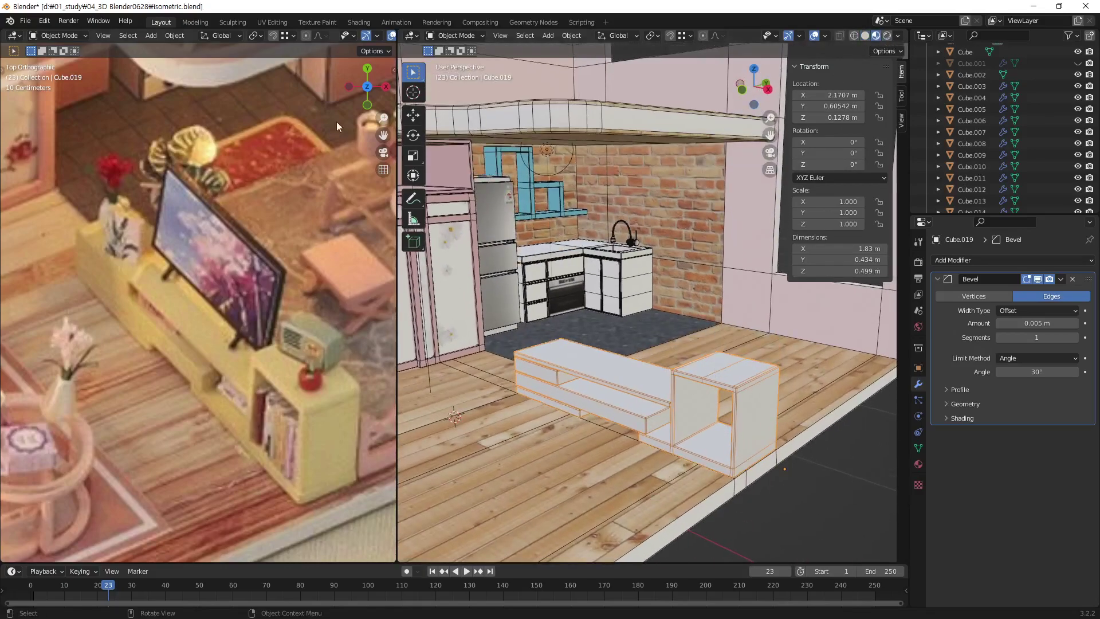
left_click(258, 25)
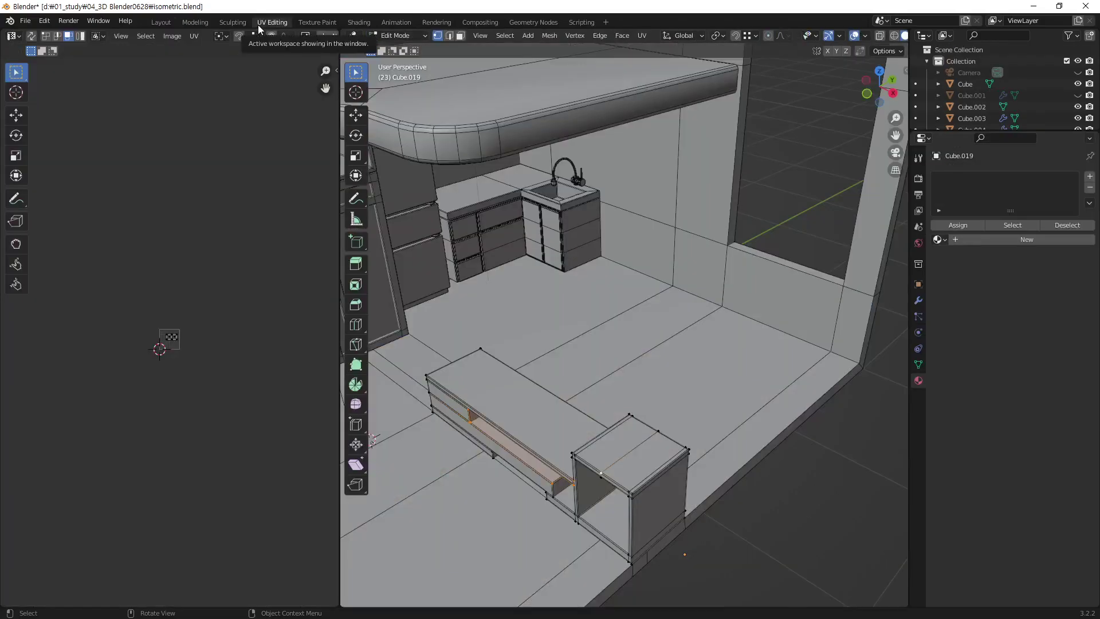
Assign the existing 'isometric' material to the TV stand in Object Mode.
key("Tab")
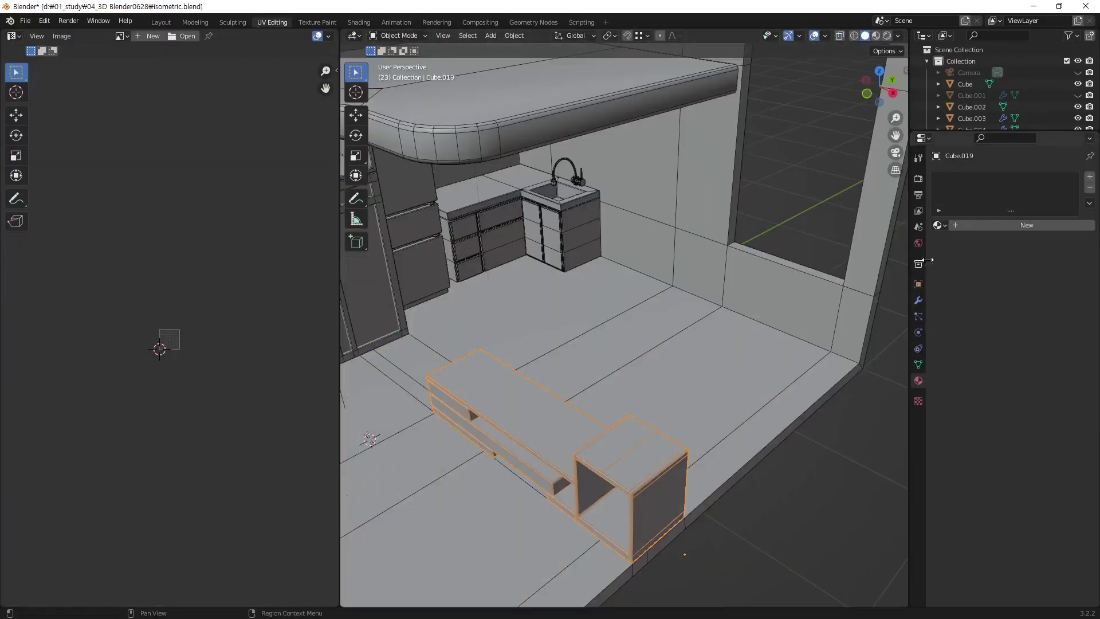
left_click(945, 226)
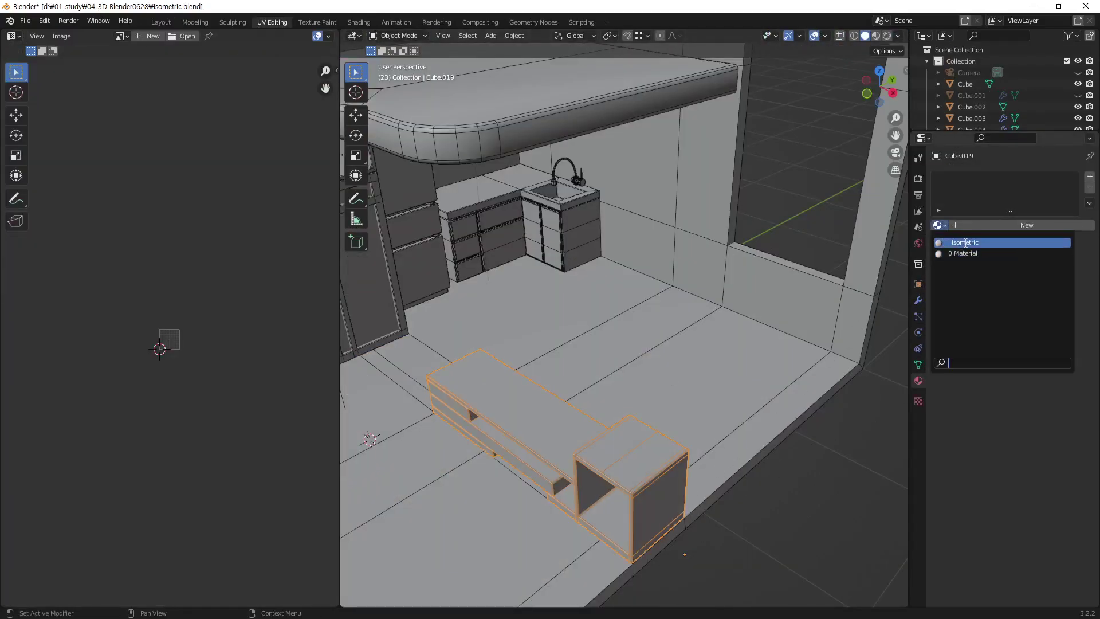
left_click(986, 239)
Switch the viewport to Material Preview so the isometric.psd texture shows on the stand.
key("Tab")
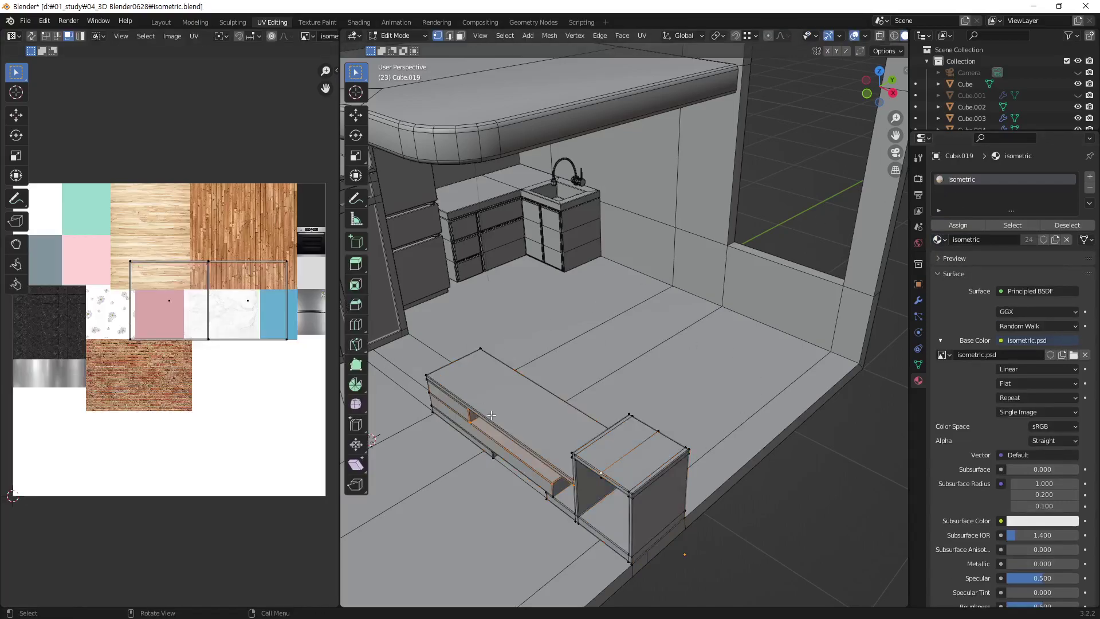
scroll(209, 360, "up", 1)
middle_click_drag(210, 361, 148, 350)
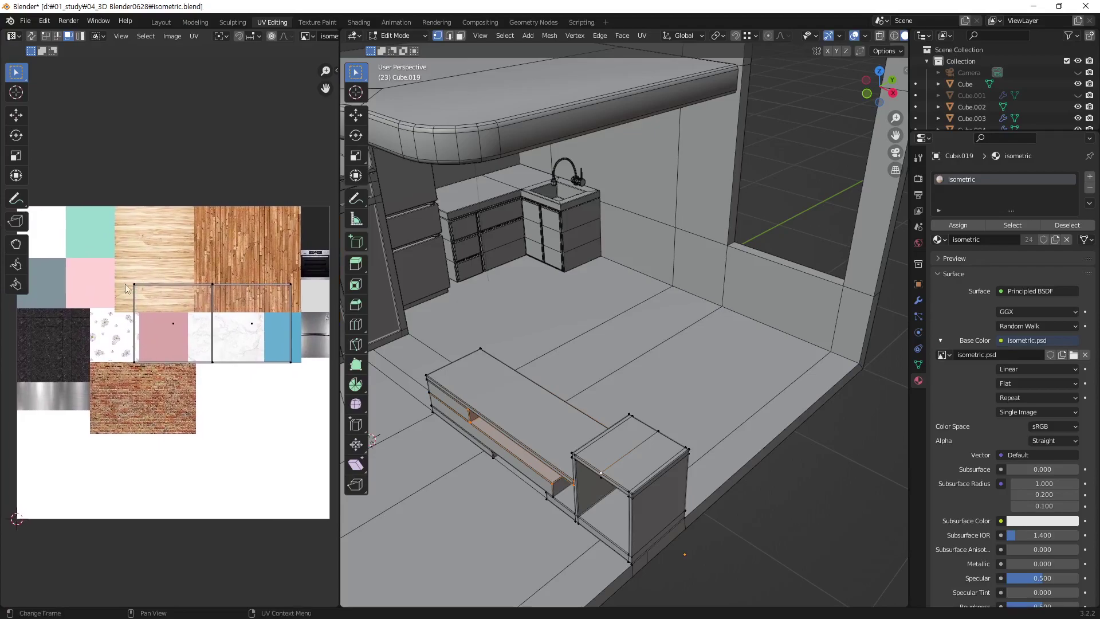
key("t")
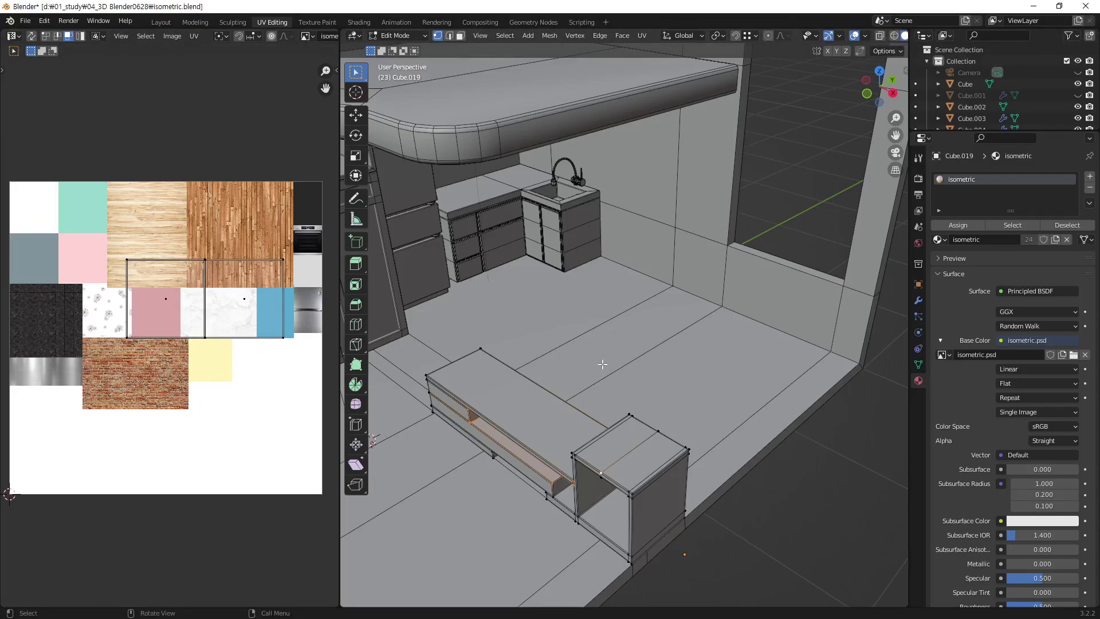
key("z")
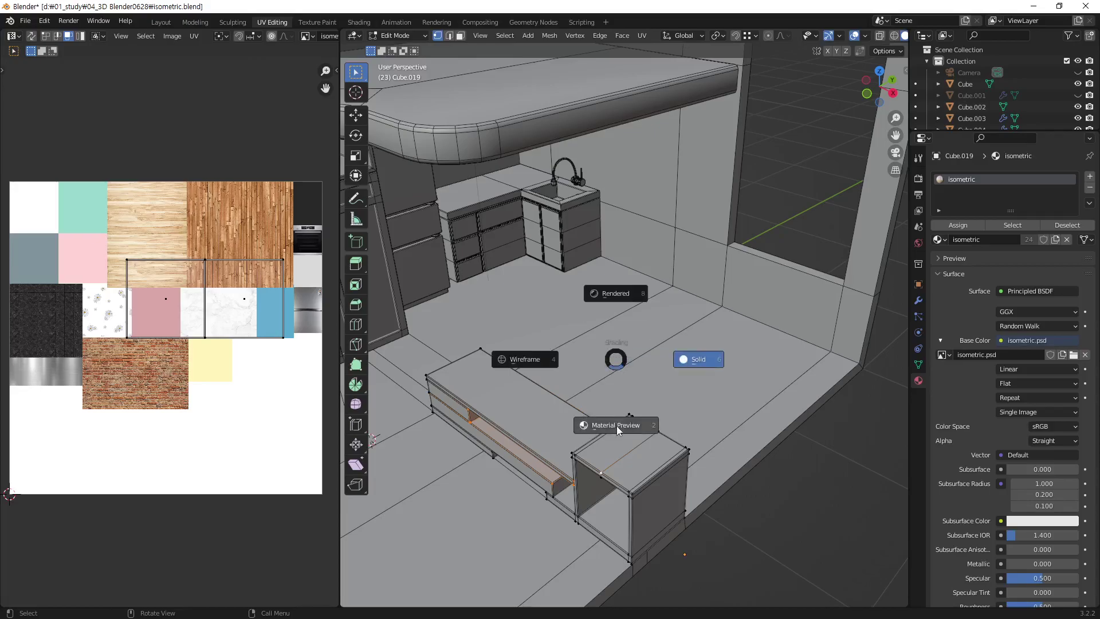
left_click(617, 430)
middle_click_drag(617, 430, 668, 394)
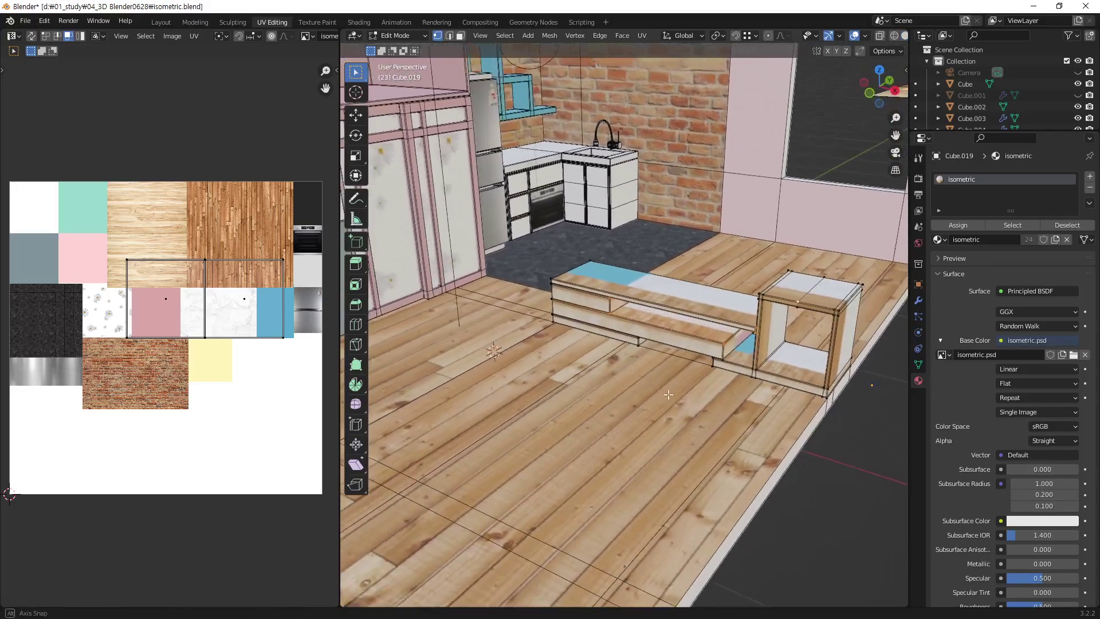
Select all of the stand's geometry in Edit Mode and bring up the UV mapping options.
key("Tab")
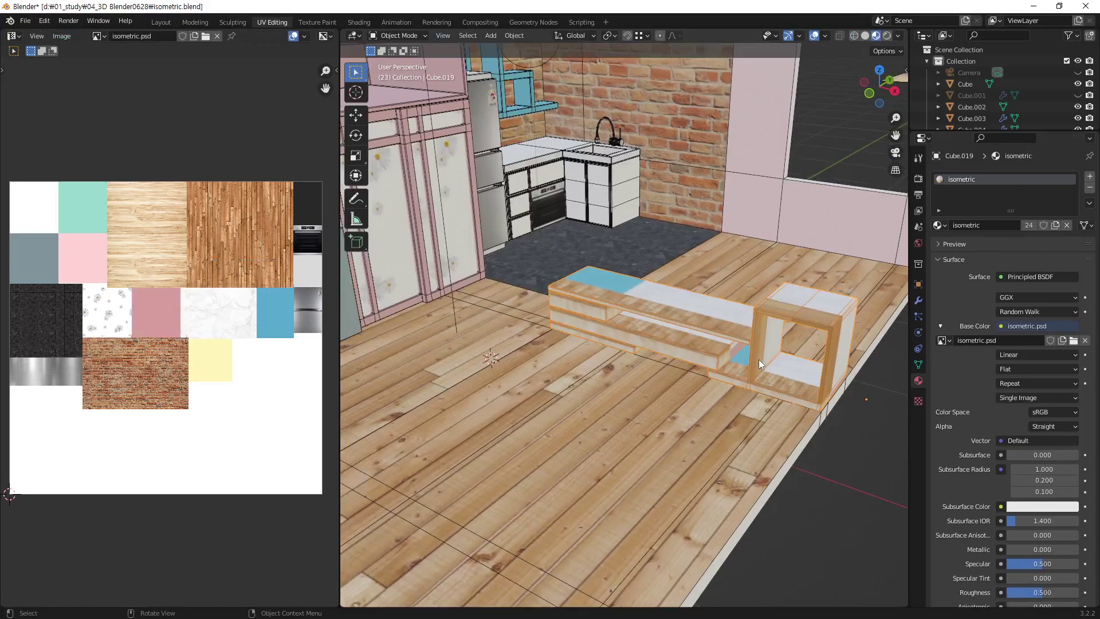
key("Tab")
key("a")
middle_click_drag(756, 360, 728, 377)
scroll(753, 367, "up", 2)
scroll(745, 365, "up", 1)
scroll(733, 365, "up", 1)
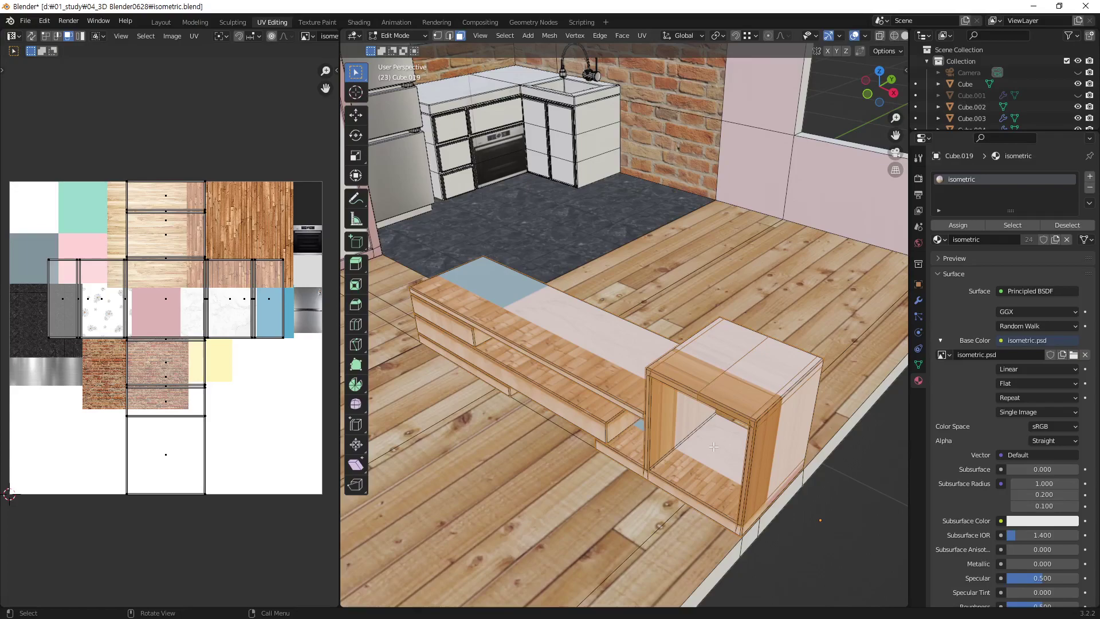
key("u")
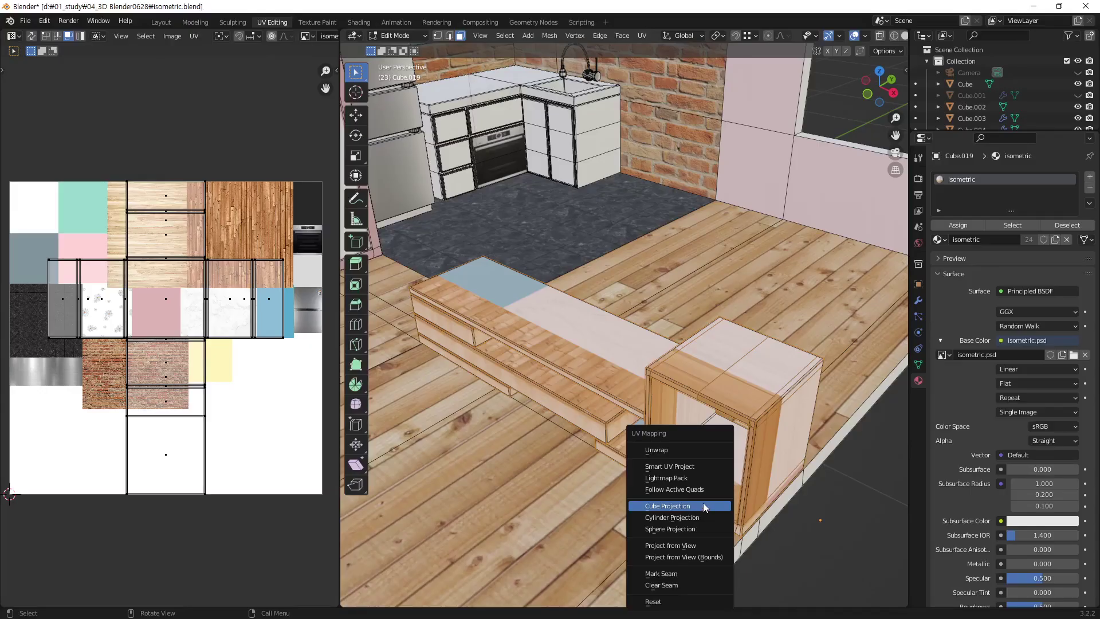
Cube-project the stand's UVs and shrink all the UV islands together.
left_click(705, 508)
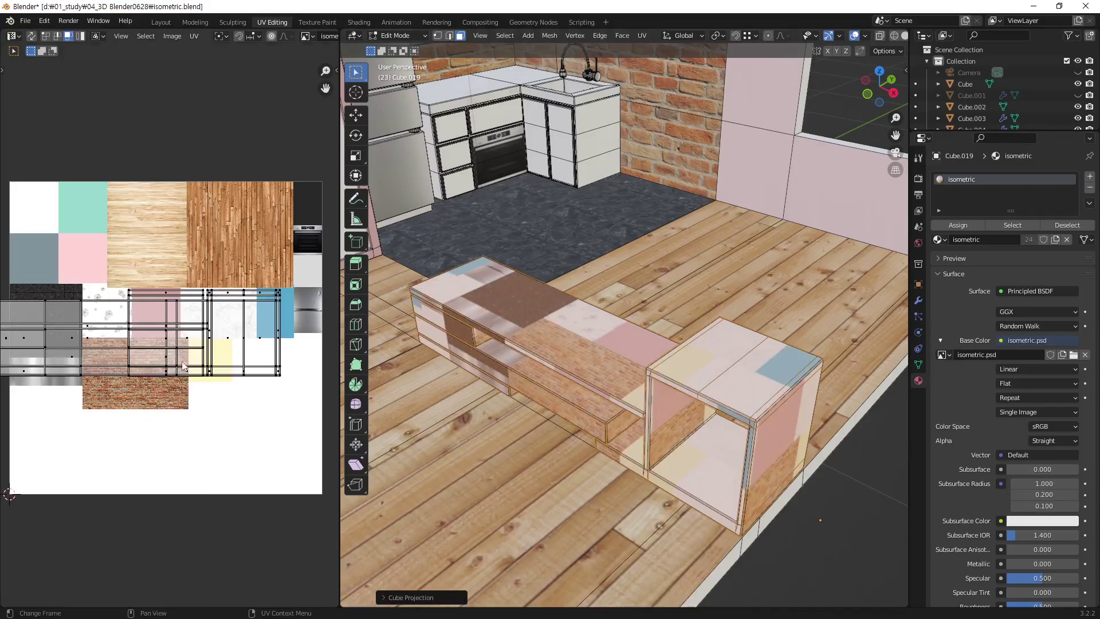
key("a")
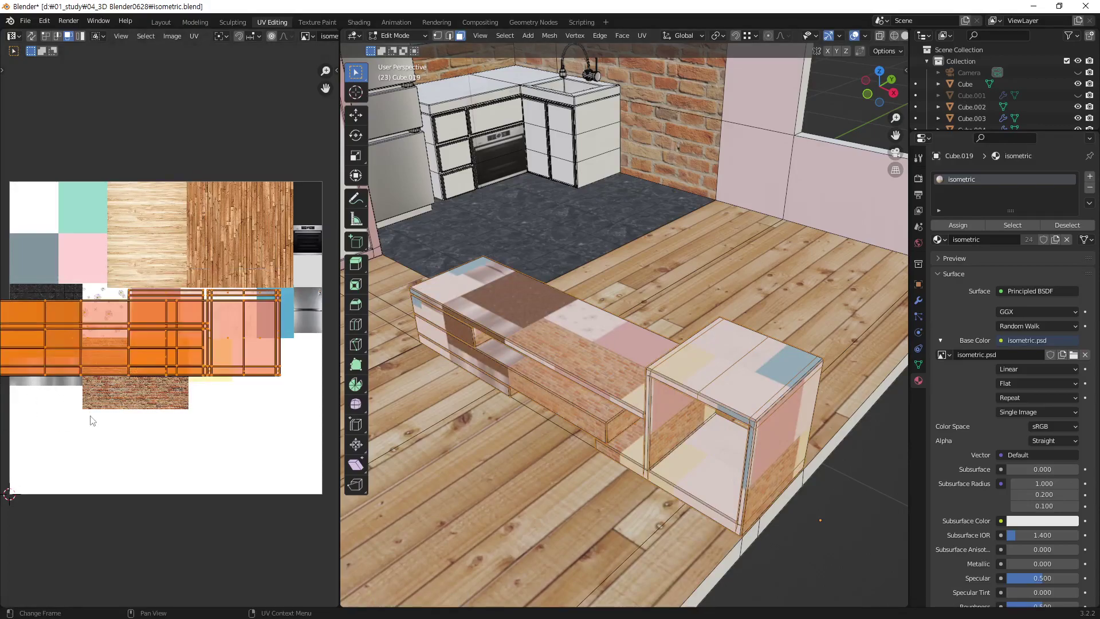
middle_click_drag(172, 414, 220, 409, "shift")
key("s")
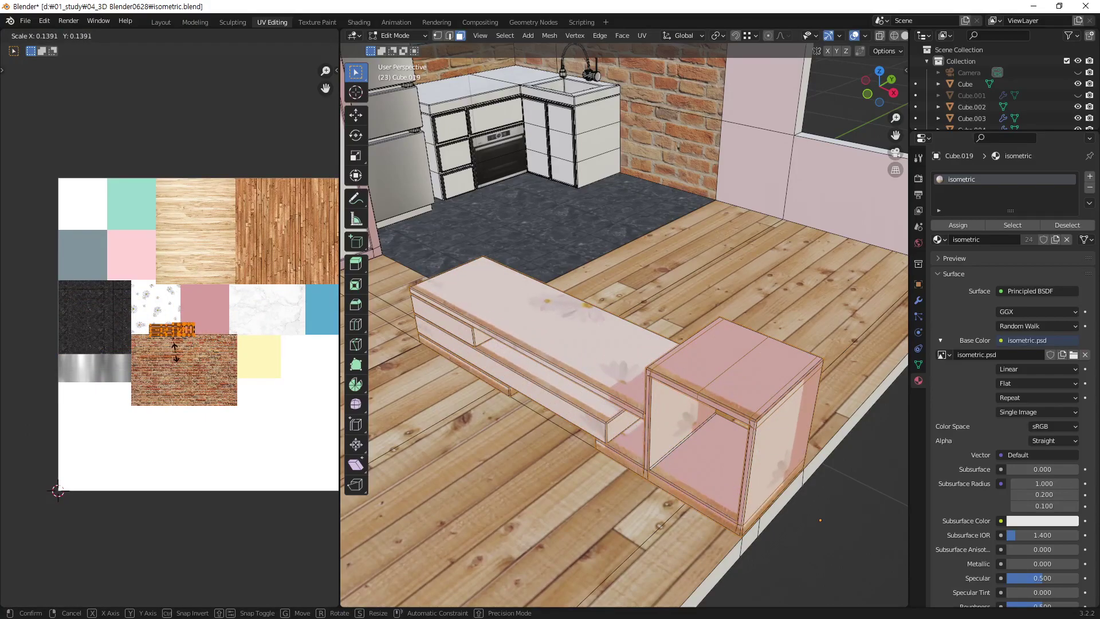
left_click(171, 355)
scroll(265, 312, "up", 2)
scroll(310, 318, "up", 1)
Move the shrunken UVs onto the pale yellow swatch and scale them to fit inside it.
middle_click_drag(310, 318, 284, 306)
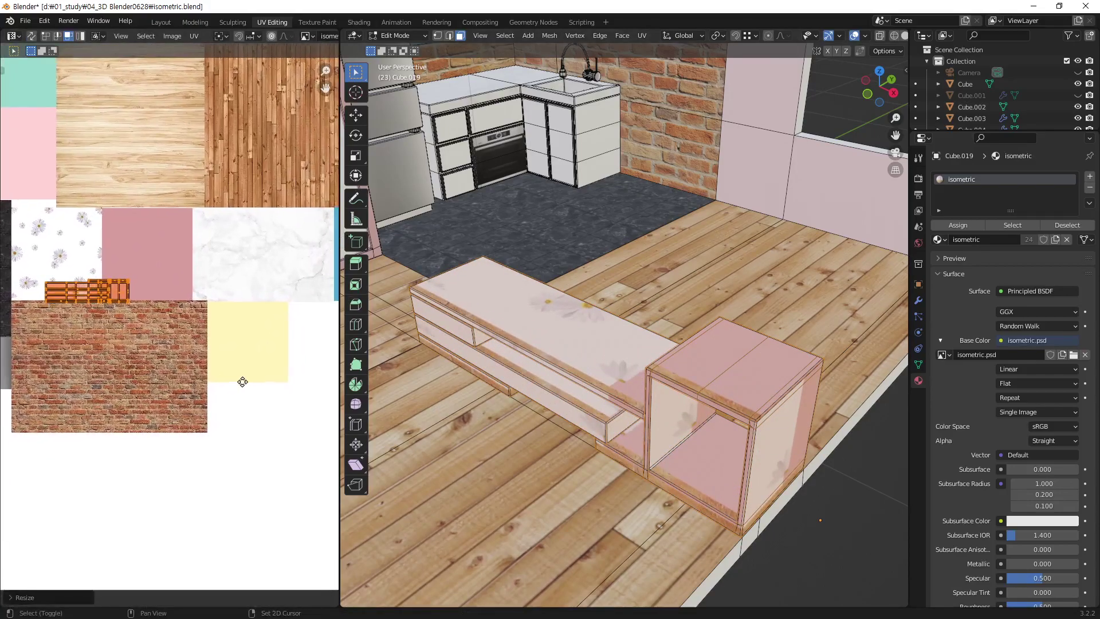
key("g")
left_click(270, 494)
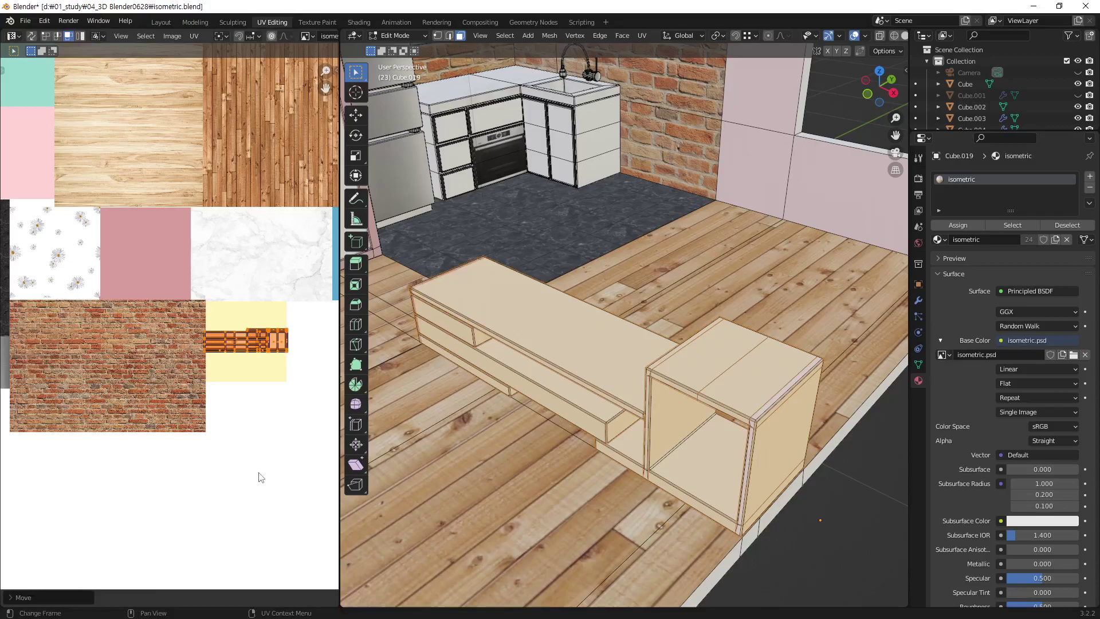
scroll(270, 494, "up", 1)
scroll(261, 459, "up", 2)
scroll(254, 420, "up", 1)
scroll(258, 447, "up", 1)
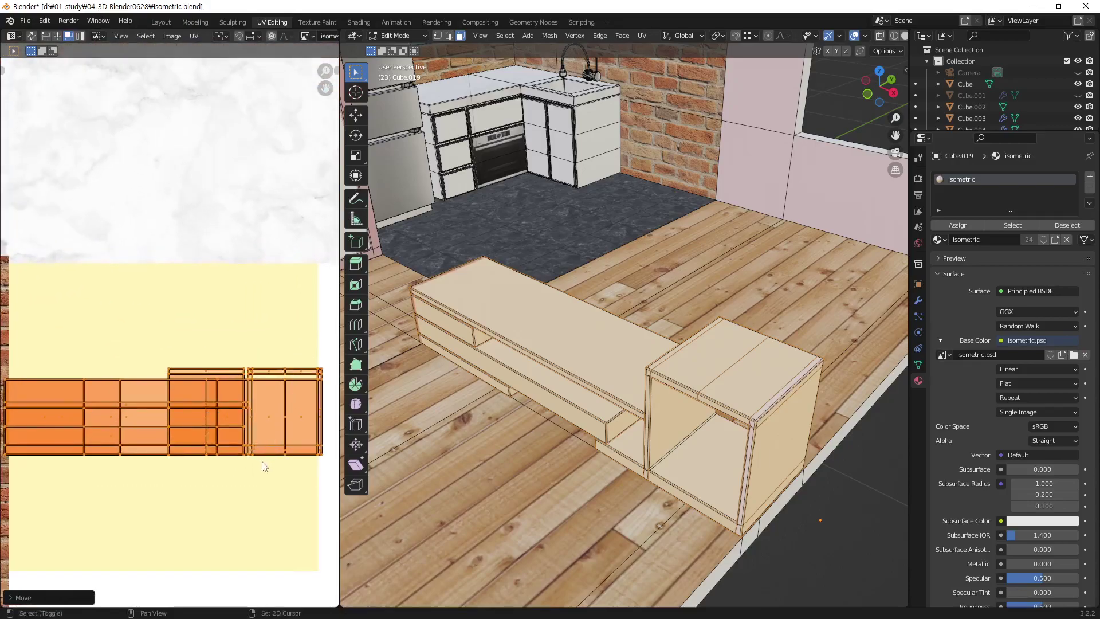
scroll(248, 437, "up", 1)
scroll(226, 474, "down", 1)
key("s")
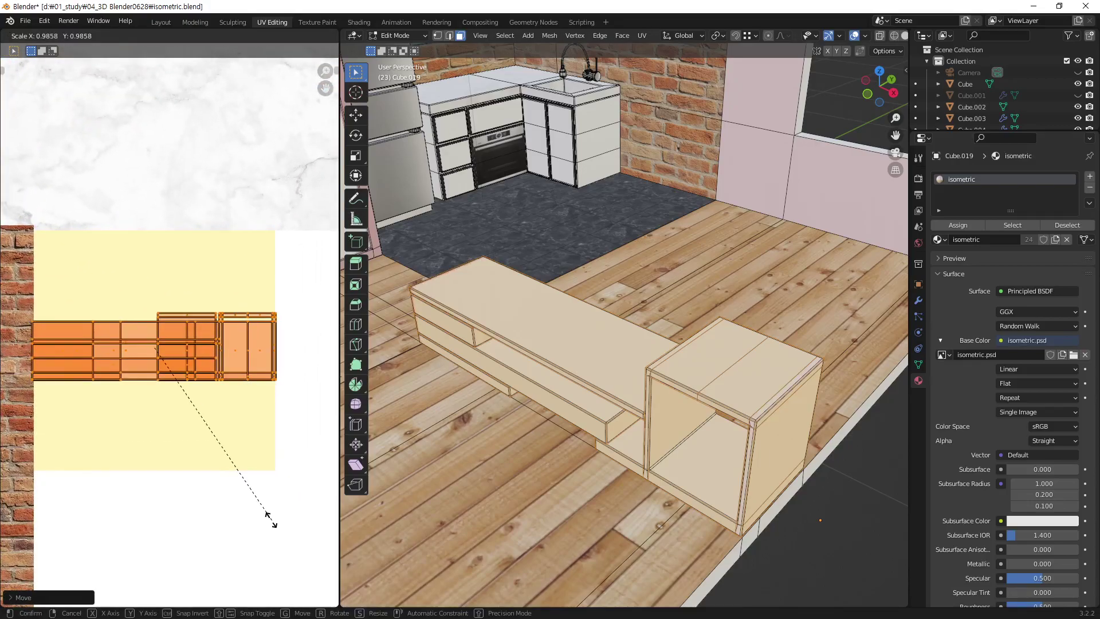
left_click(264, 519)
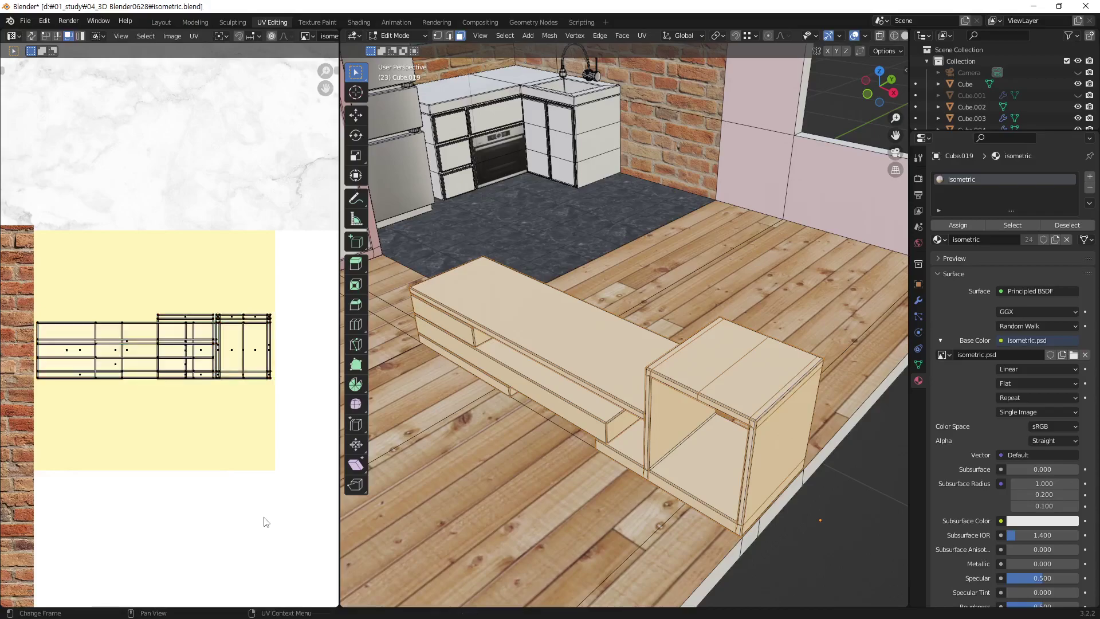
scroll(750, 459, "down", 5)
Return to Object Mode and orbit around the whole room.
key("Tab")
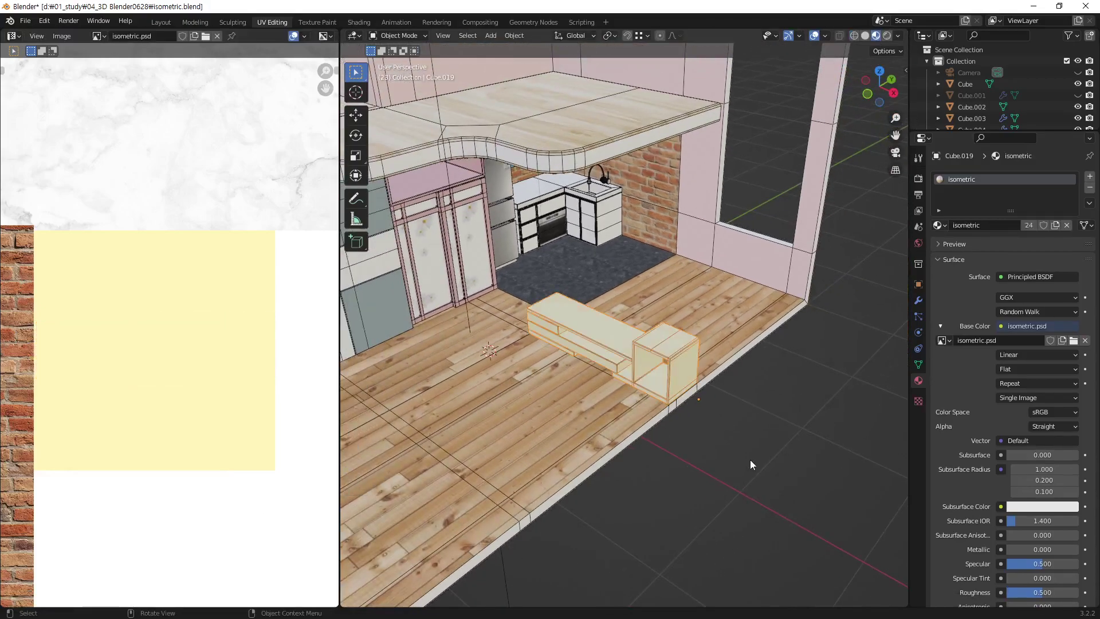
mouse_move(692, 420)
middle_mouse_down()
mouse_move(638, 355)
mouse_move(696, 417)
mouse_move(656, 424)
middle_mouse_up()
scroll(655, 421, "up", 1)
scroll(682, 410, "up", 2)
scroll(711, 401, "up", 1)
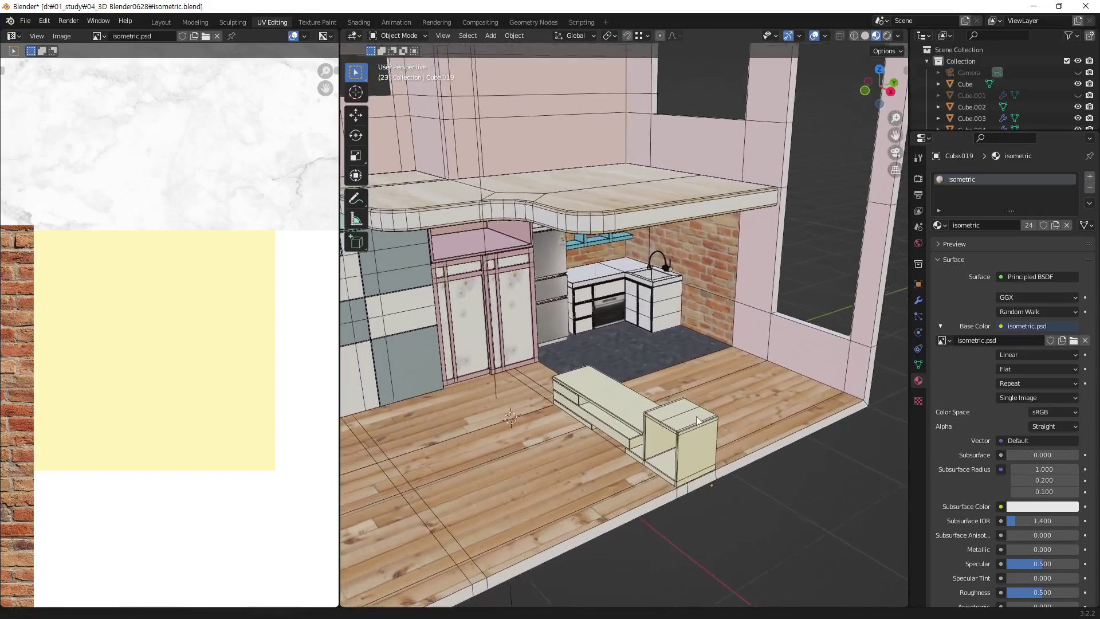
scroll(742, 387, "up", 2)
middle_click_drag(742, 387, 721, 391)
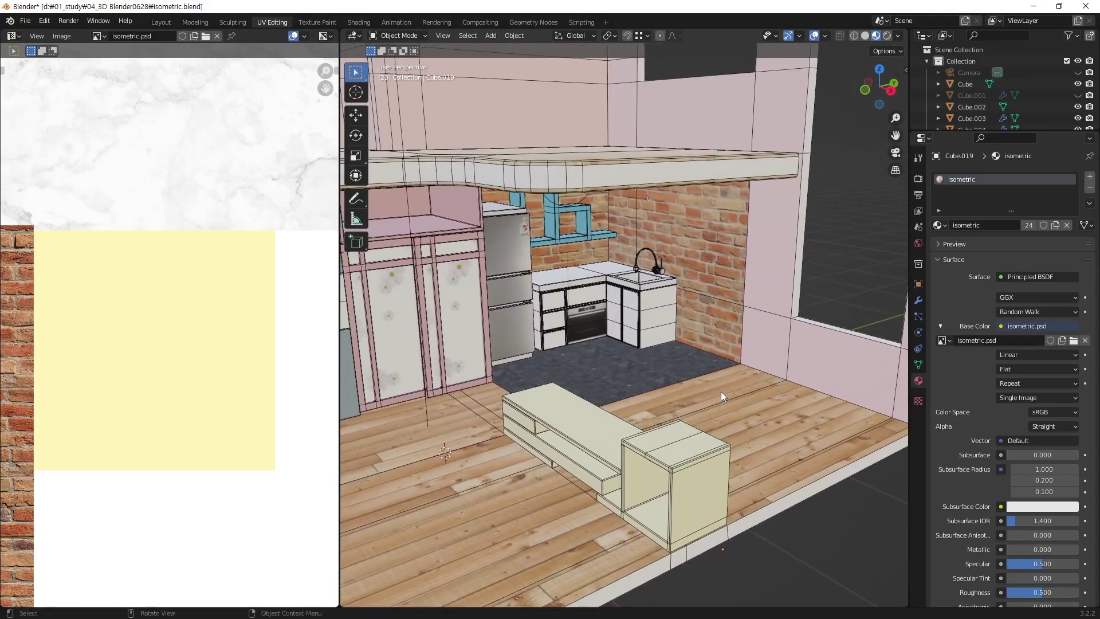
Preview the room fully rendered, compare with the dollhouse reference photo, then return to Layout.
left_click(887, 35)
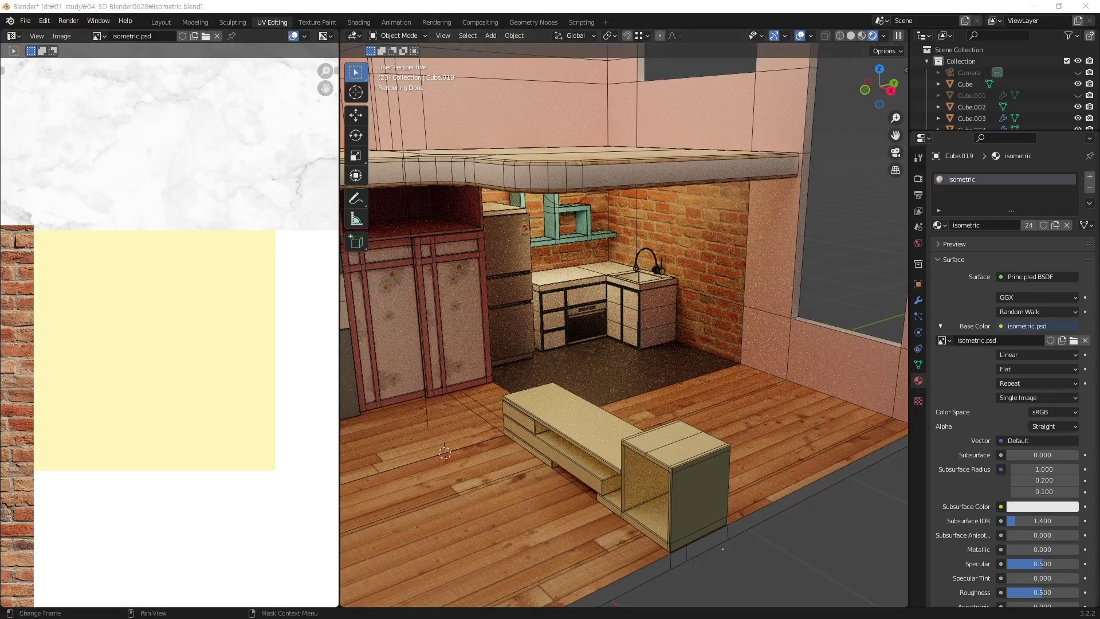
left_click_drag(0, 115, 297, 87)
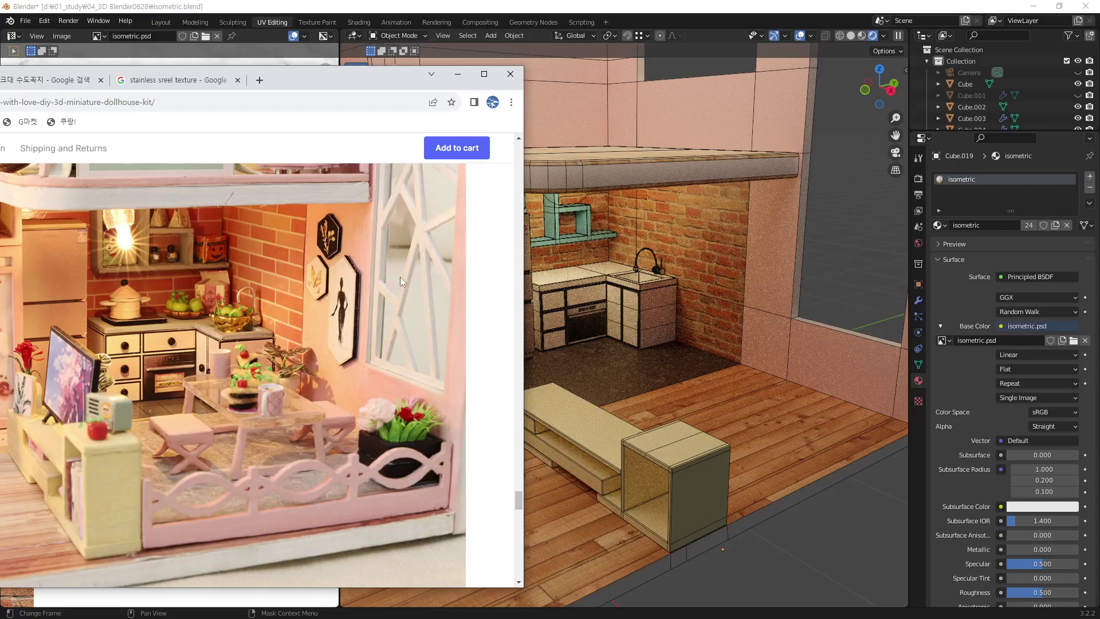
key("alt+Tab")
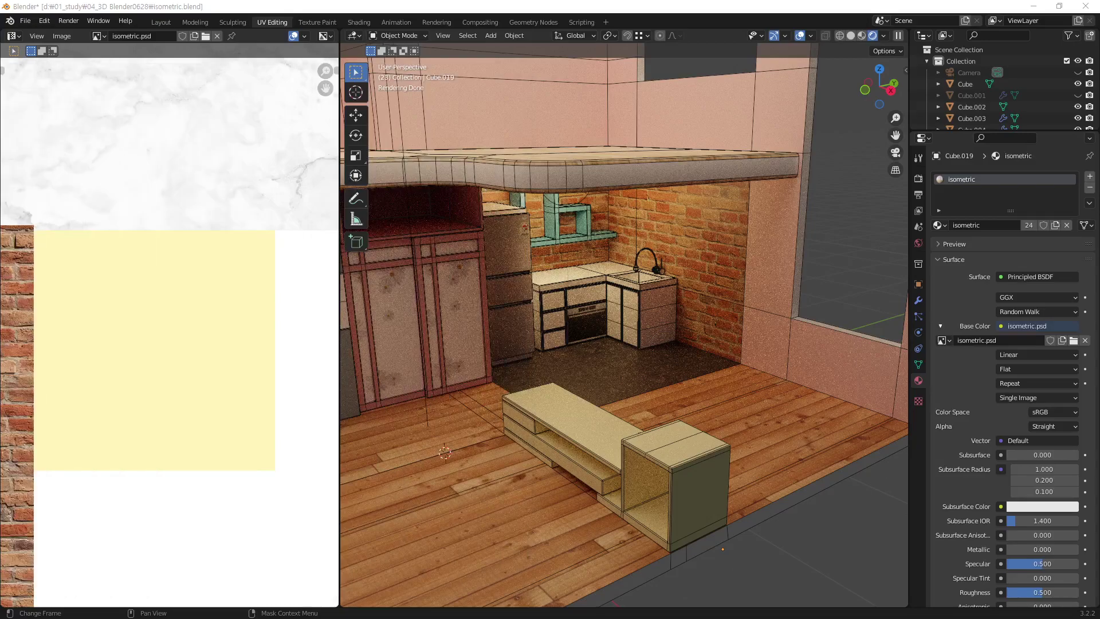
left_click(162, 22)
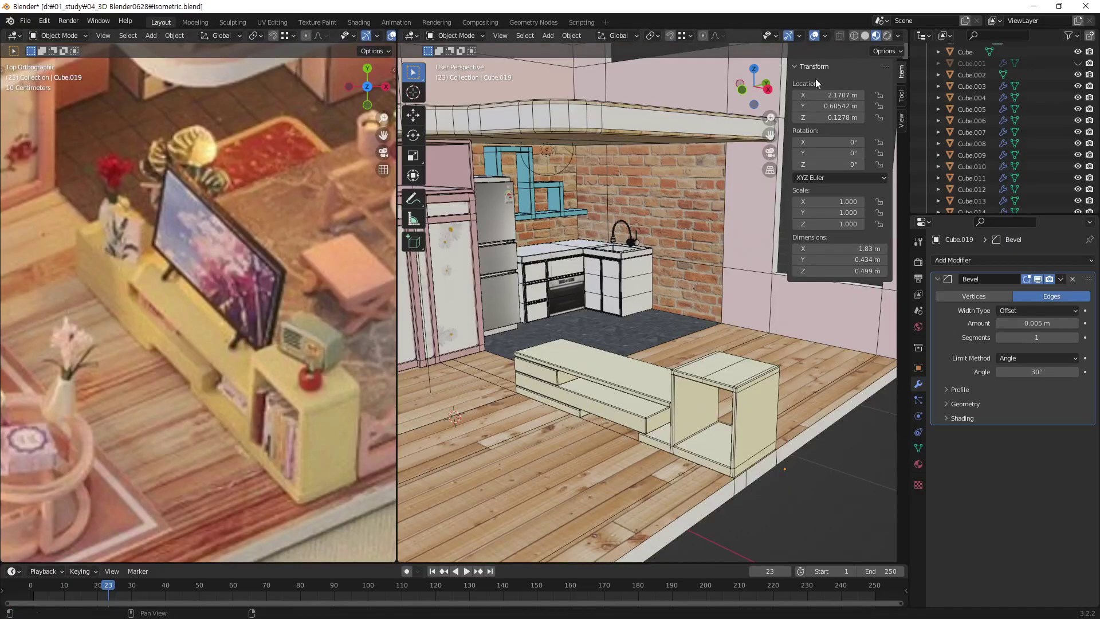
Switch the viewport to Solid shading and orbit to inspect the grey room.
key("z")
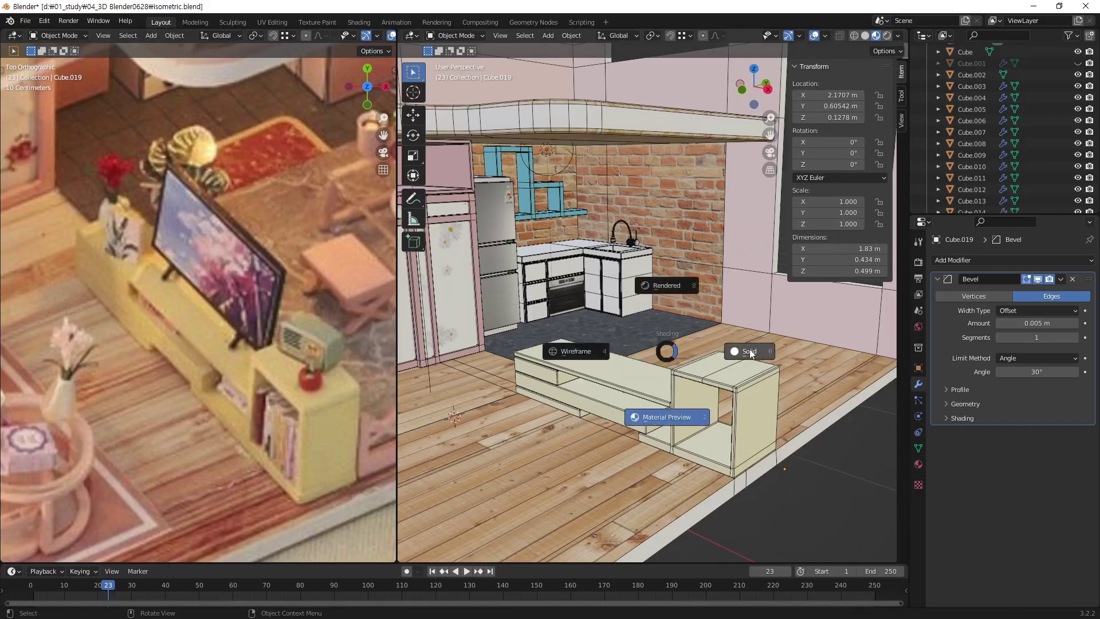
left_click(745, 352)
mouse_move(738, 390)
middle_mouse_down()
mouse_move(709, 408)
mouse_move(686, 369)
middle_mouse_up()
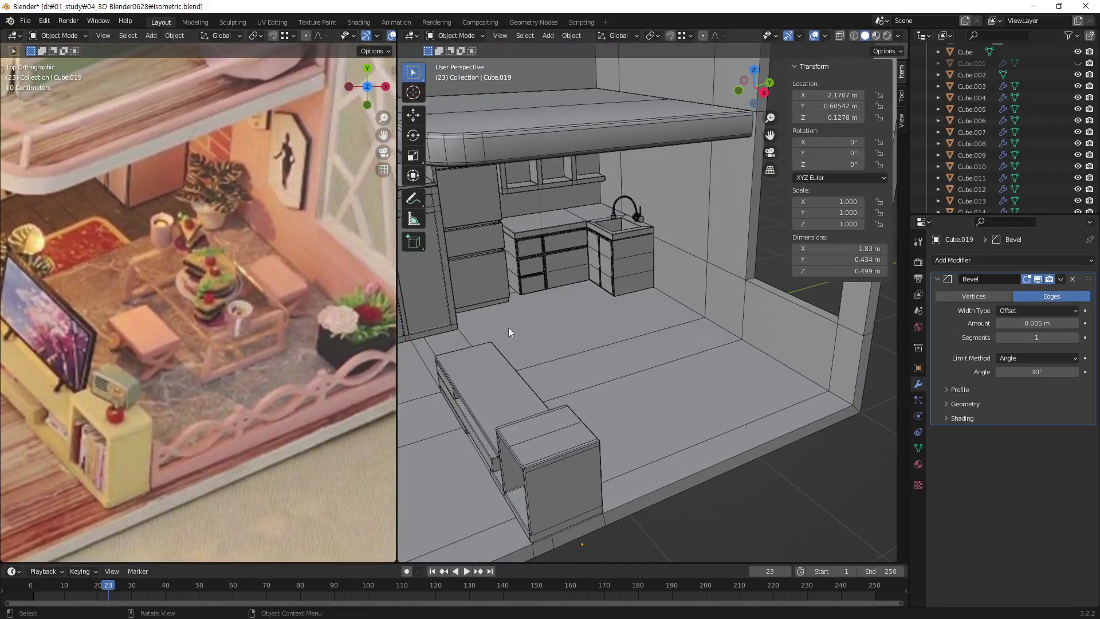
mouse_move(711, 439)
middle_mouse_down()
mouse_move(655, 417)
mouse_move(656, 400)
mouse_move(686, 447)
mouse_move(700, 435)
mouse_move(685, 401)
middle_mouse_up()
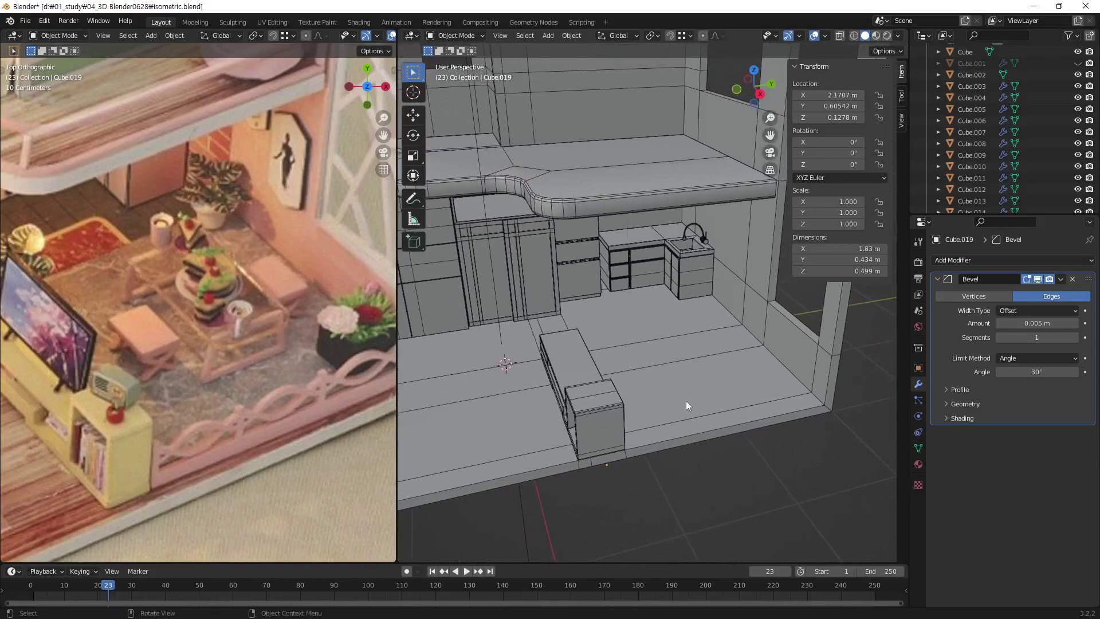
Add a new cube mesh and place it inside the room.
key("shift+a")
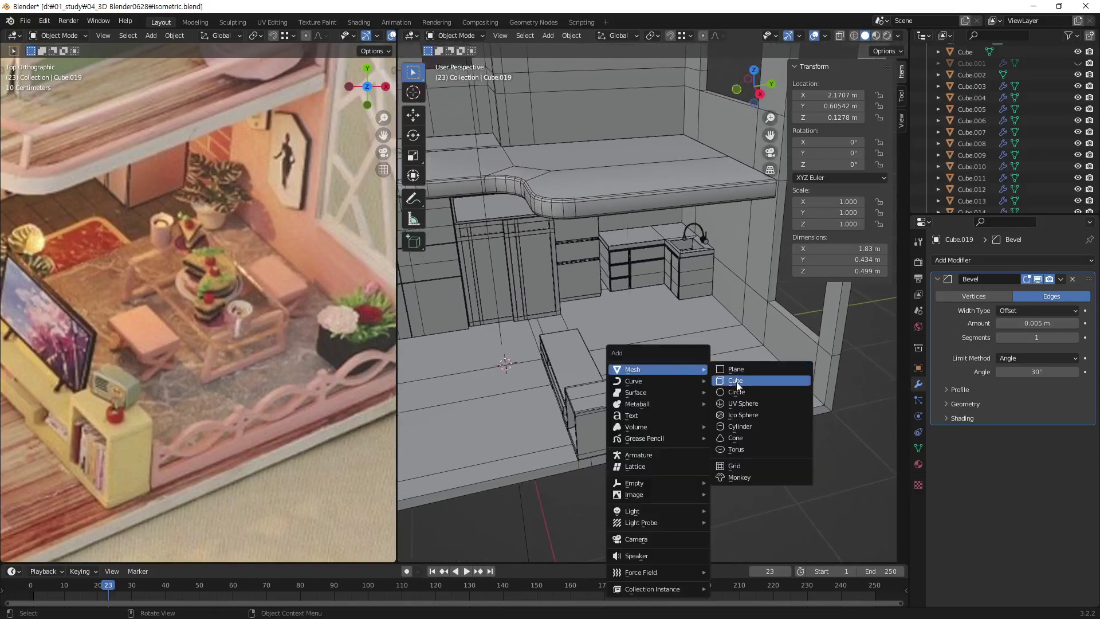
left_click(738, 382)
key("g")
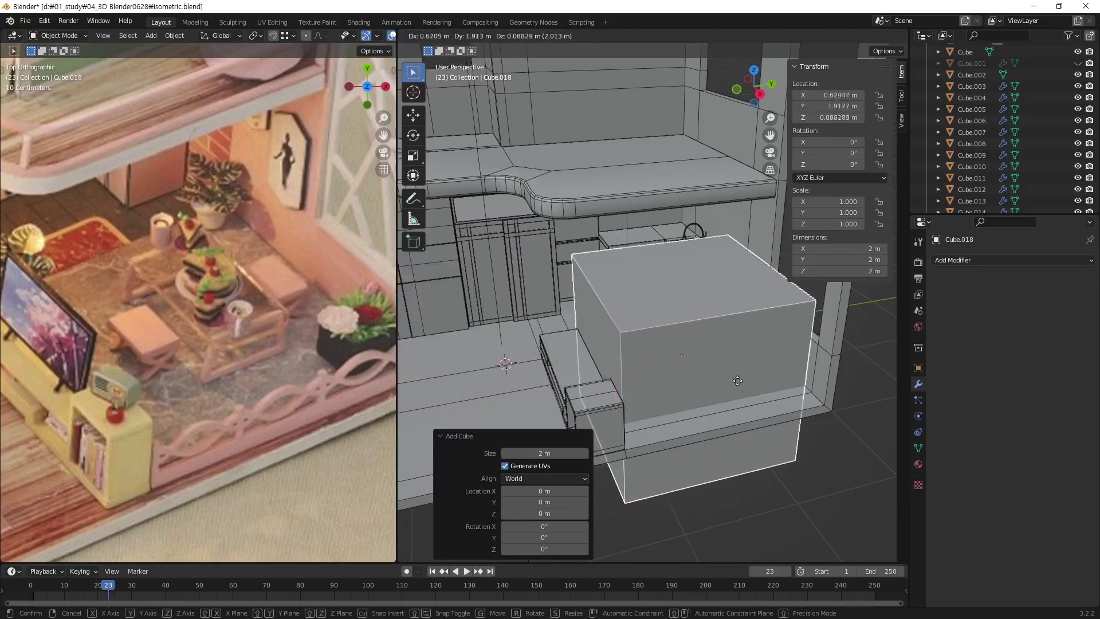
left_click(739, 385)
In Right Ortho view, size the cube to roughly 2.05 m square and position it.
key("KP_3")
scroll(722, 373, "up", 2)
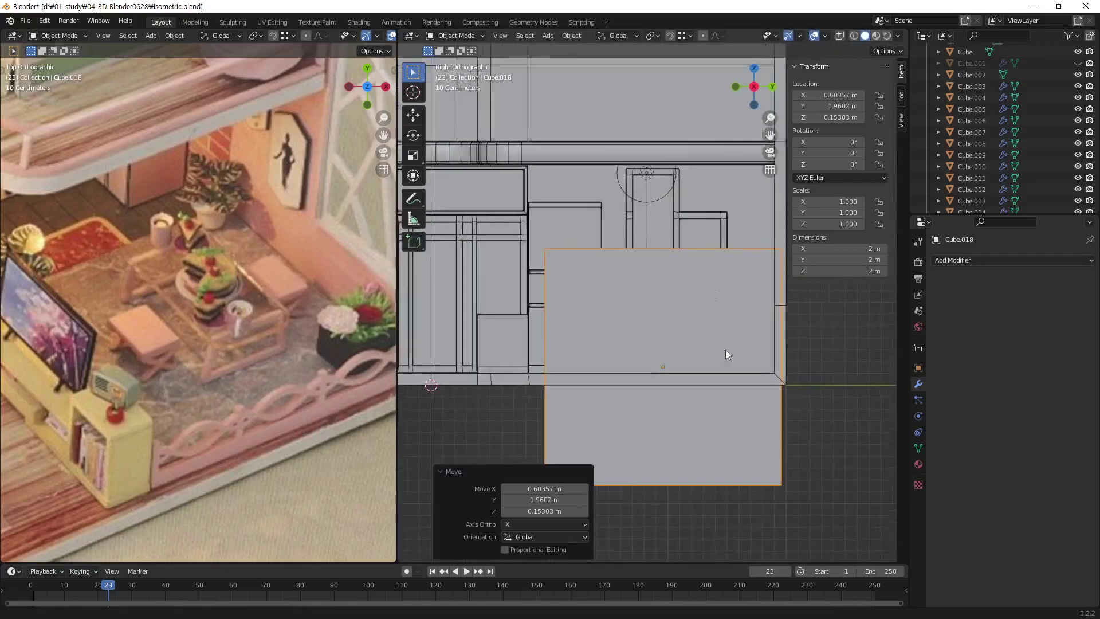
key("s")
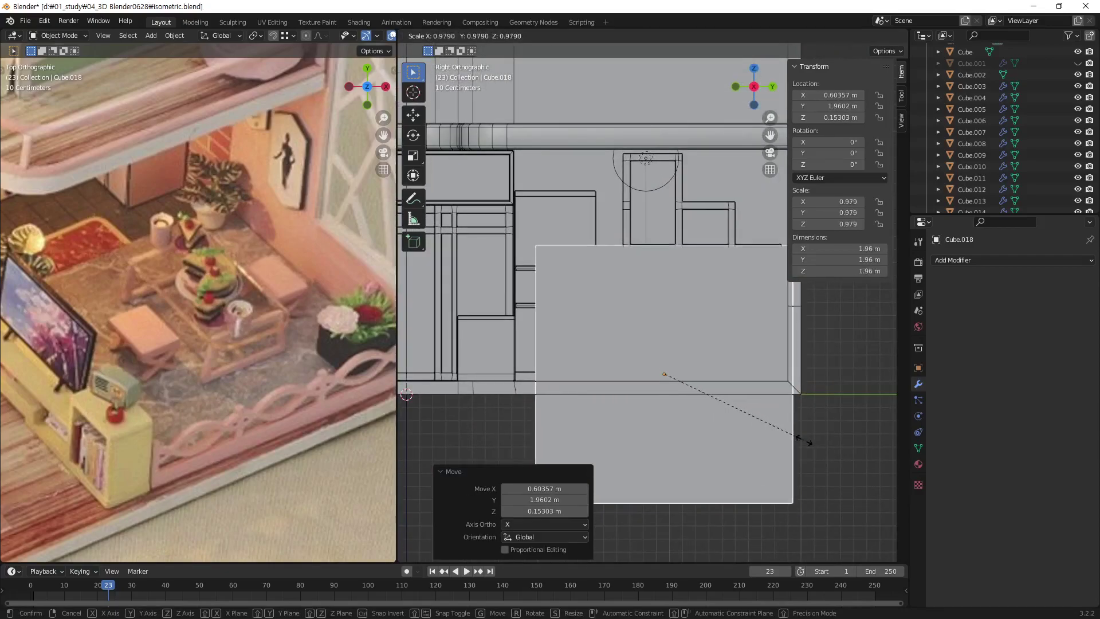
left_click(804, 446)
key("g")
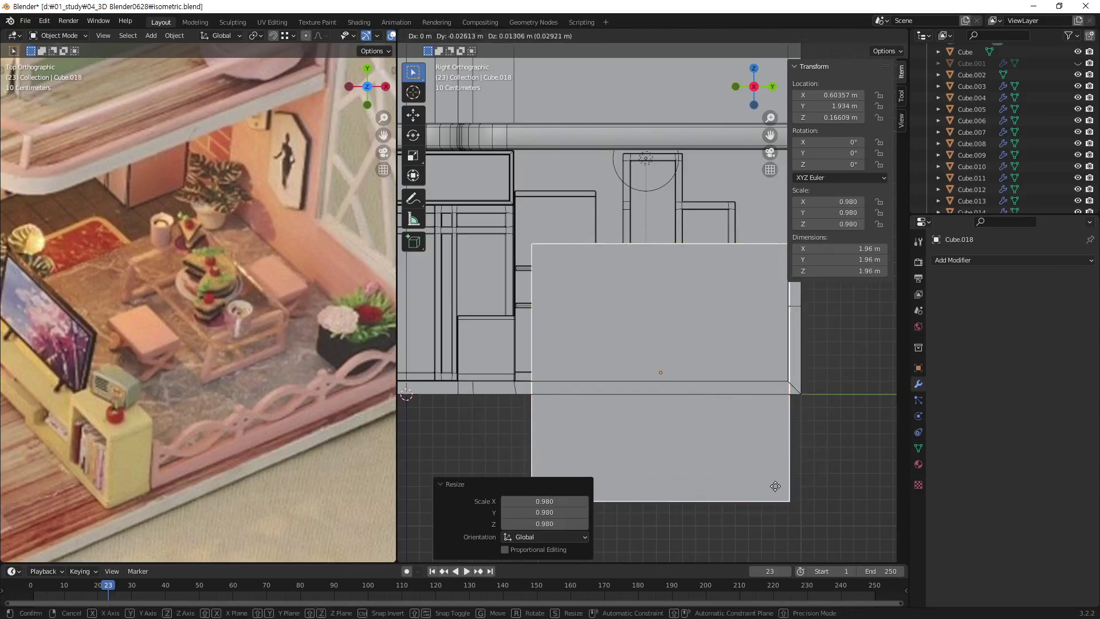
left_click(766, 474)
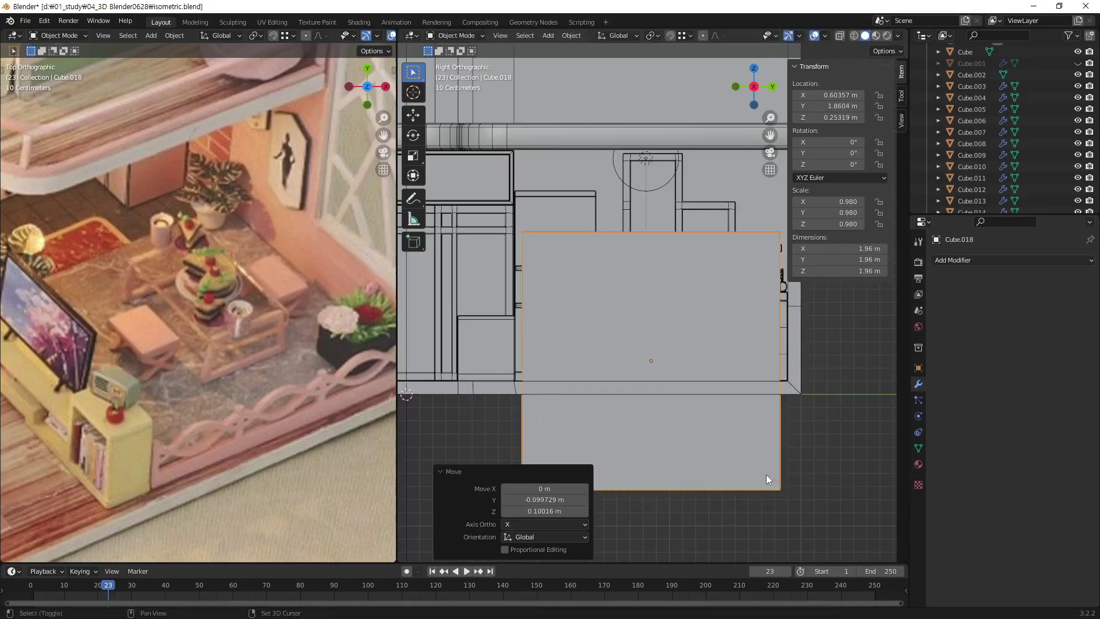
key("s")
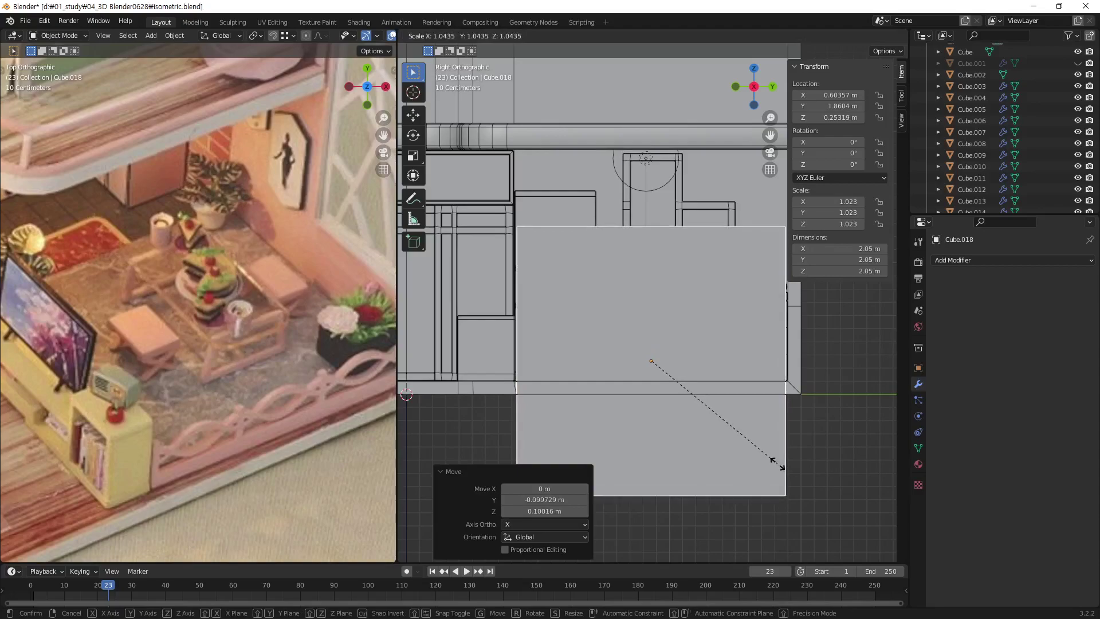
left_click(777, 467)
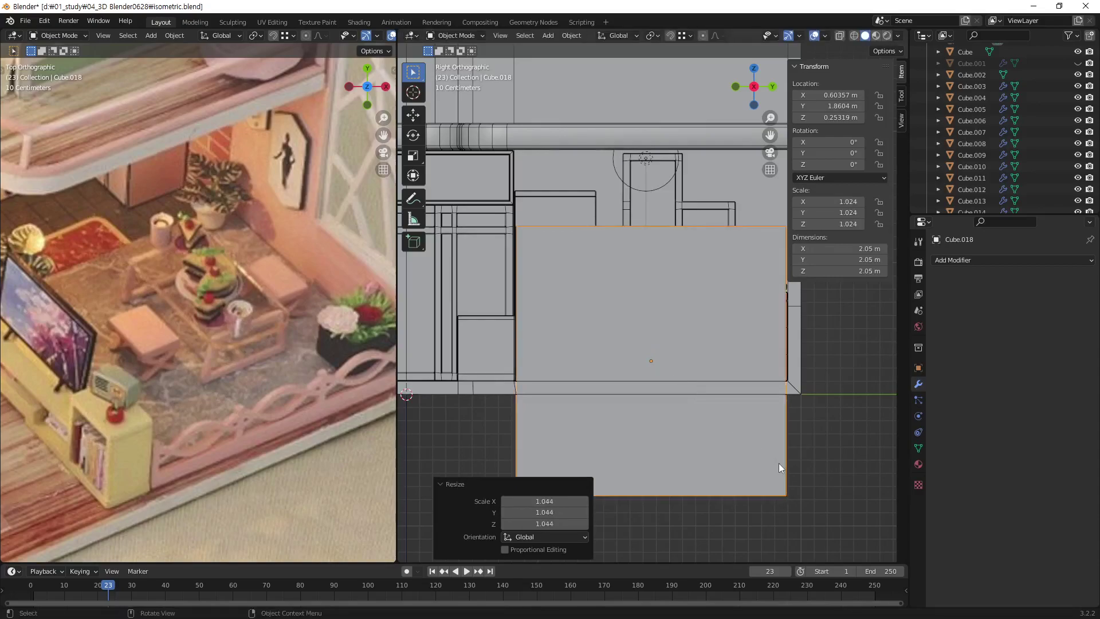
key("s")
left_click(778, 467)
key("g")
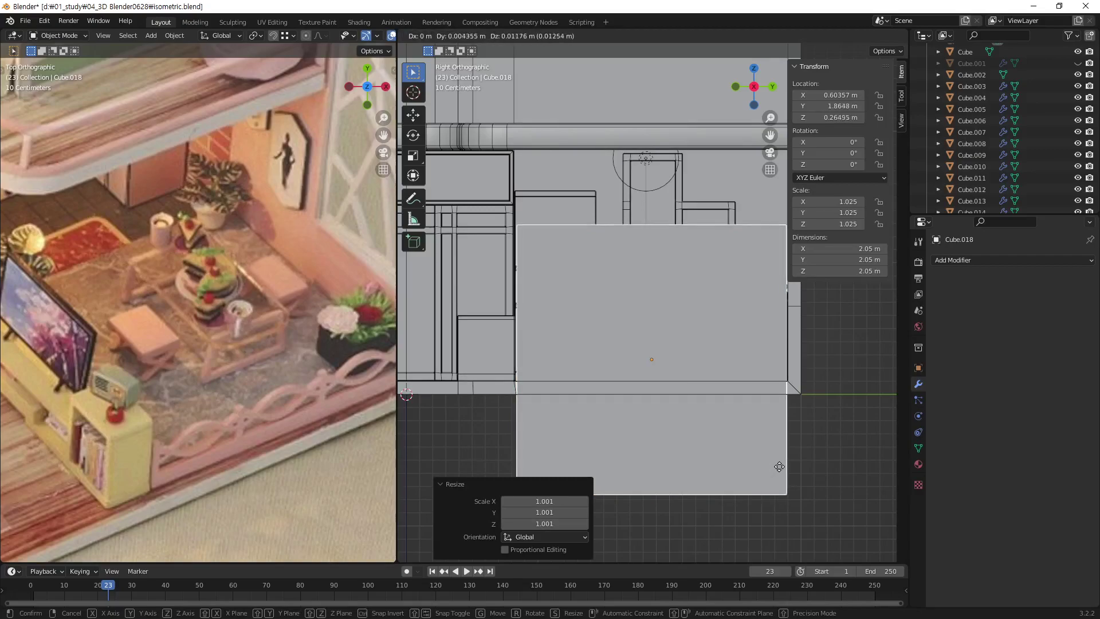
left_click(779, 467)
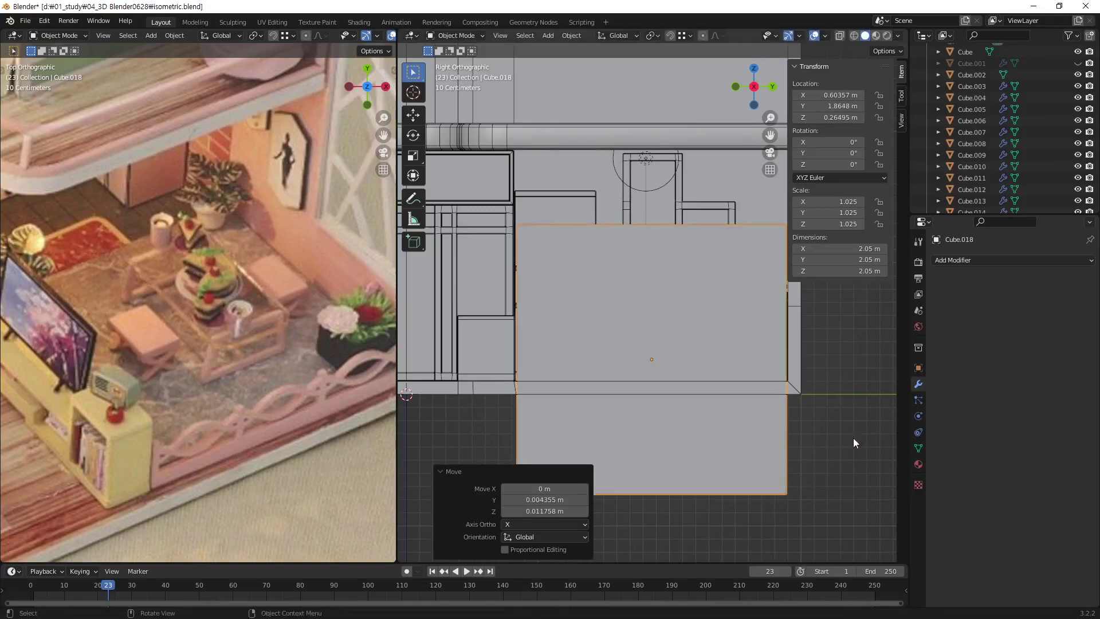
Flatten the cube along Z into a 0.136 m slab and lower it to Z 0.169 m.
key("s")
key("z")
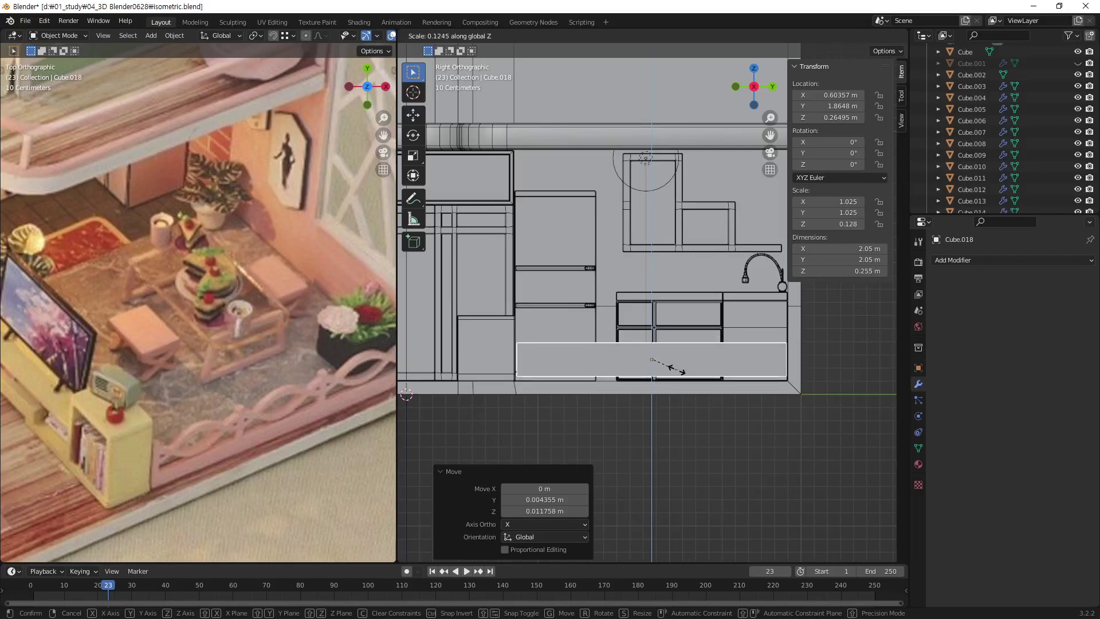
left_click(669, 375)
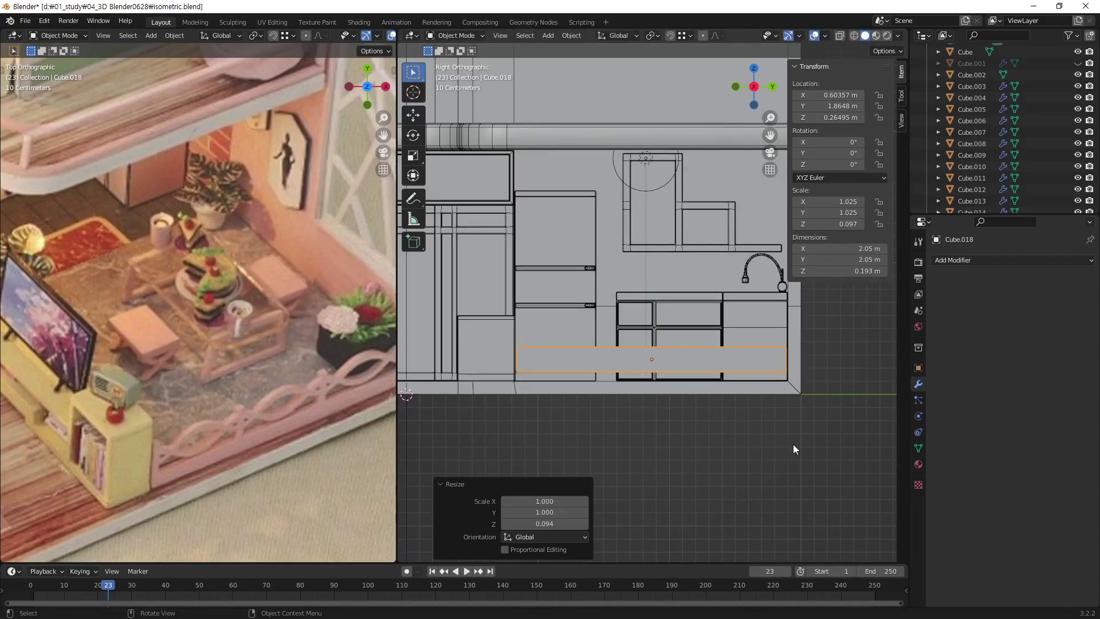
key("s")
key("z")
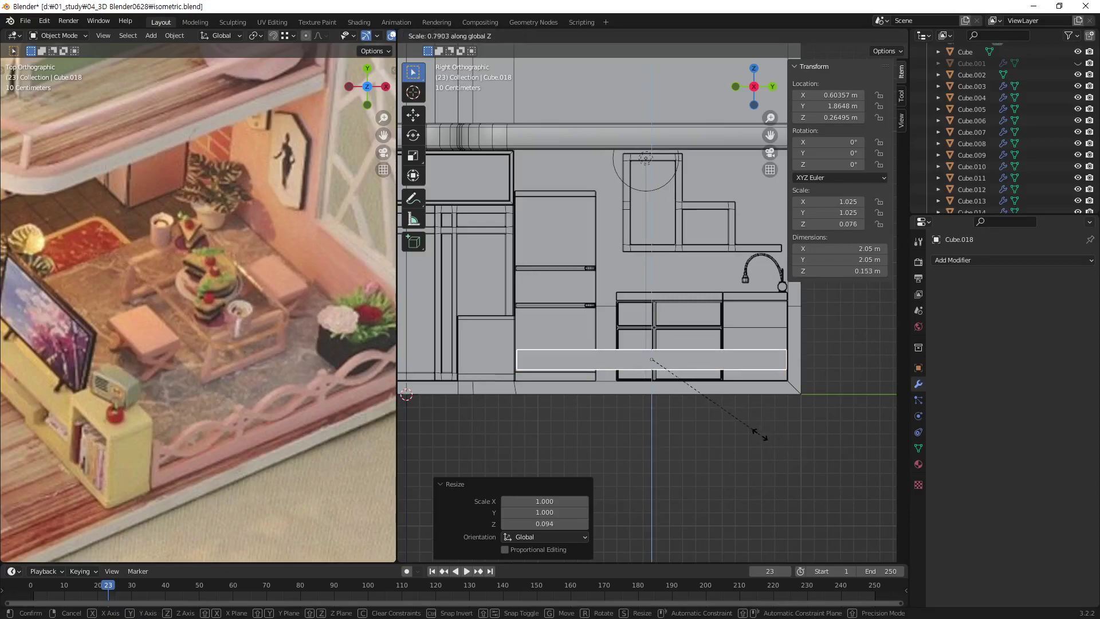
left_click(745, 430)
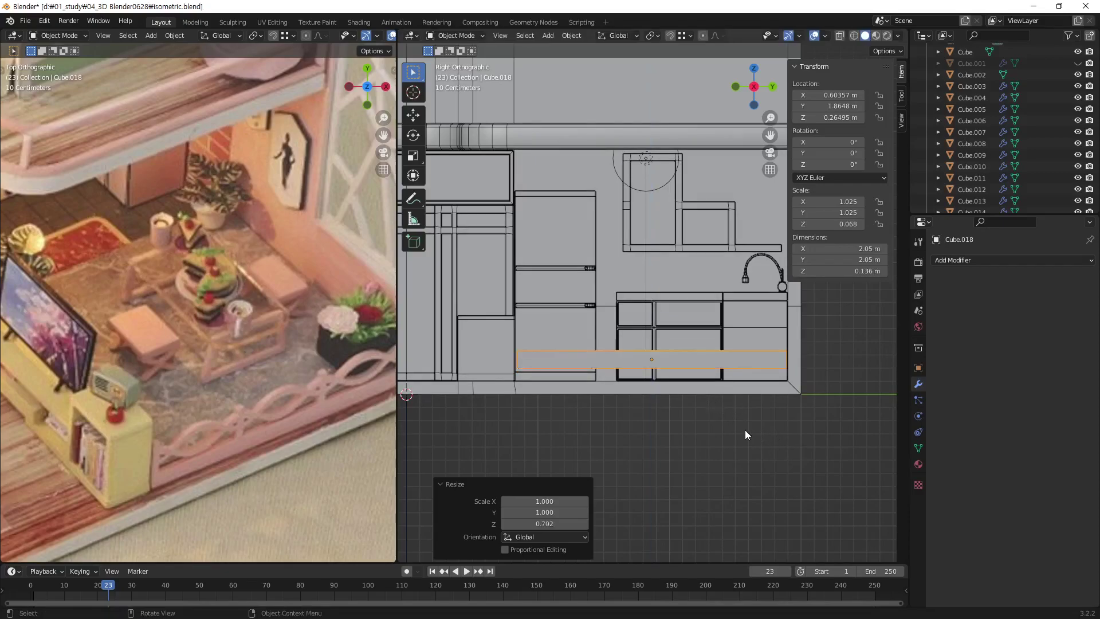
key("g")
key("z")
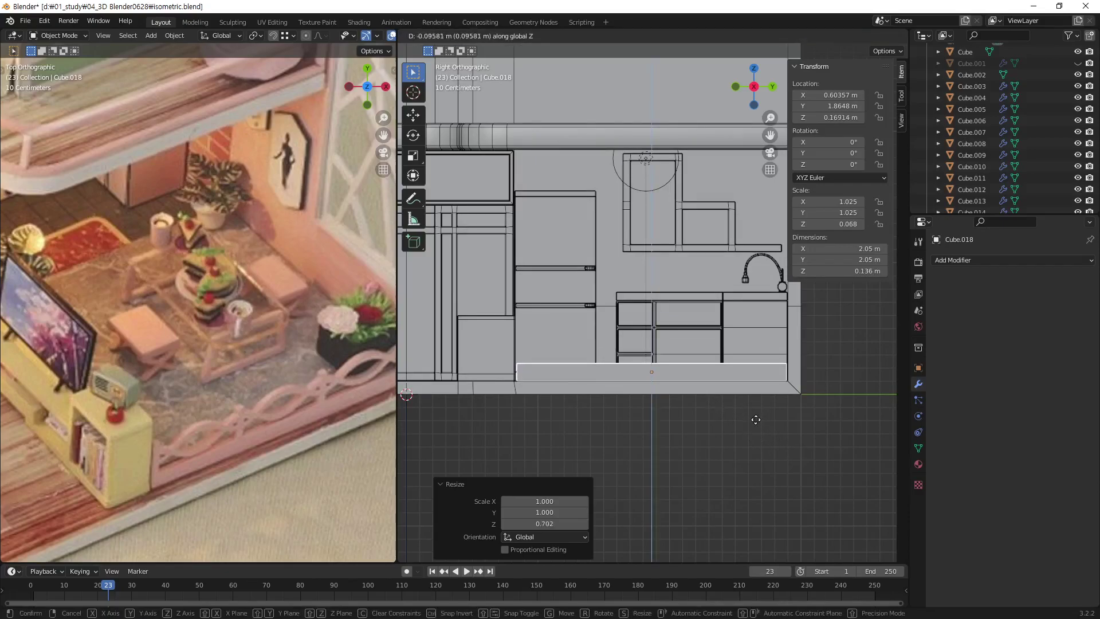
left_click(755, 420)
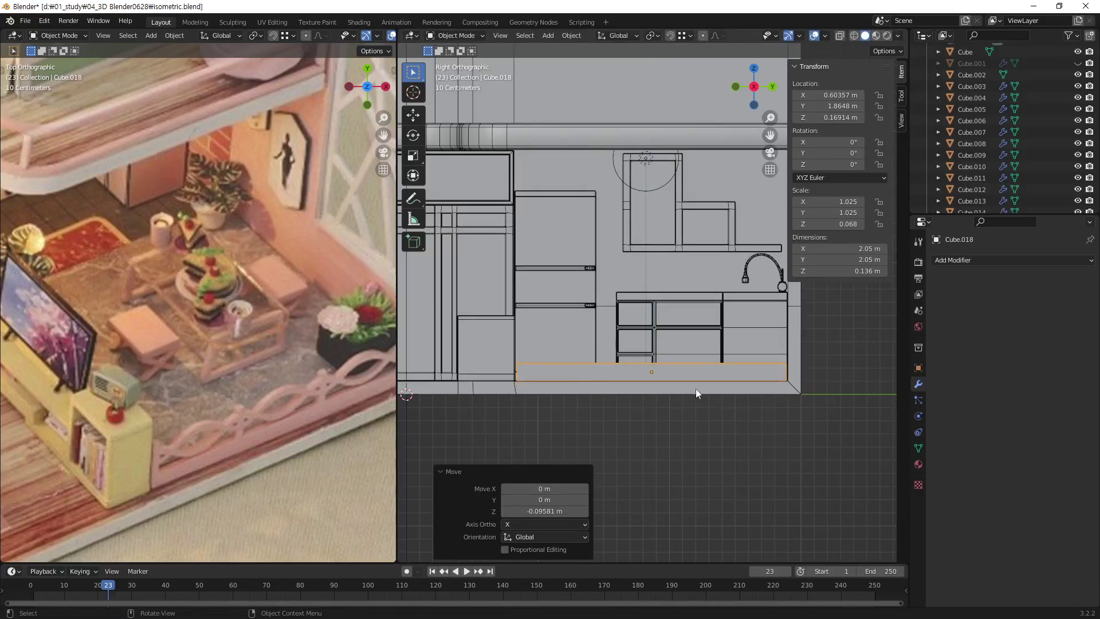
mouse_move(695, 388)
middle_mouse_down()
mouse_move(669, 394)
mouse_move(707, 428)
mouse_move(782, 389)
mouse_move(728, 386)
mouse_move(701, 369)
mouse_move(646, 390)
middle_mouse_up()
Shift the floor slab about 0.36 m along the X axis.
middle_click_drag(198, 384, 254, 371, "shift")
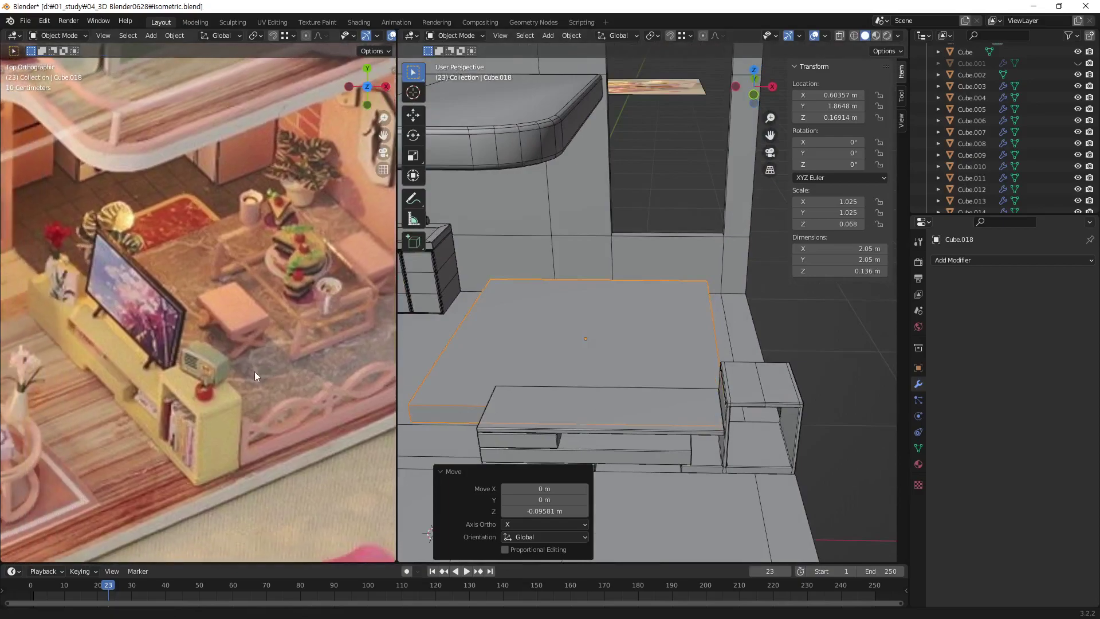
scroll(254, 376, "up", 1)
mouse_move(474, 339)
middle_mouse_down()
mouse_move(624, 351)
mouse_move(771, 411)
mouse_move(669, 365)
mouse_move(614, 366)
middle_mouse_up()
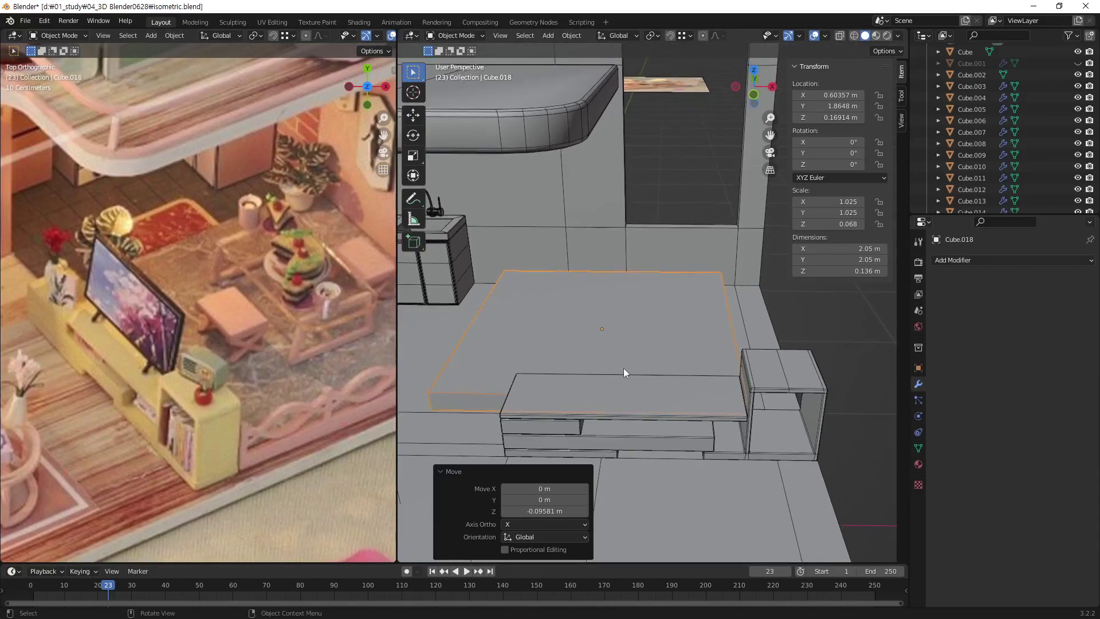
key("g")
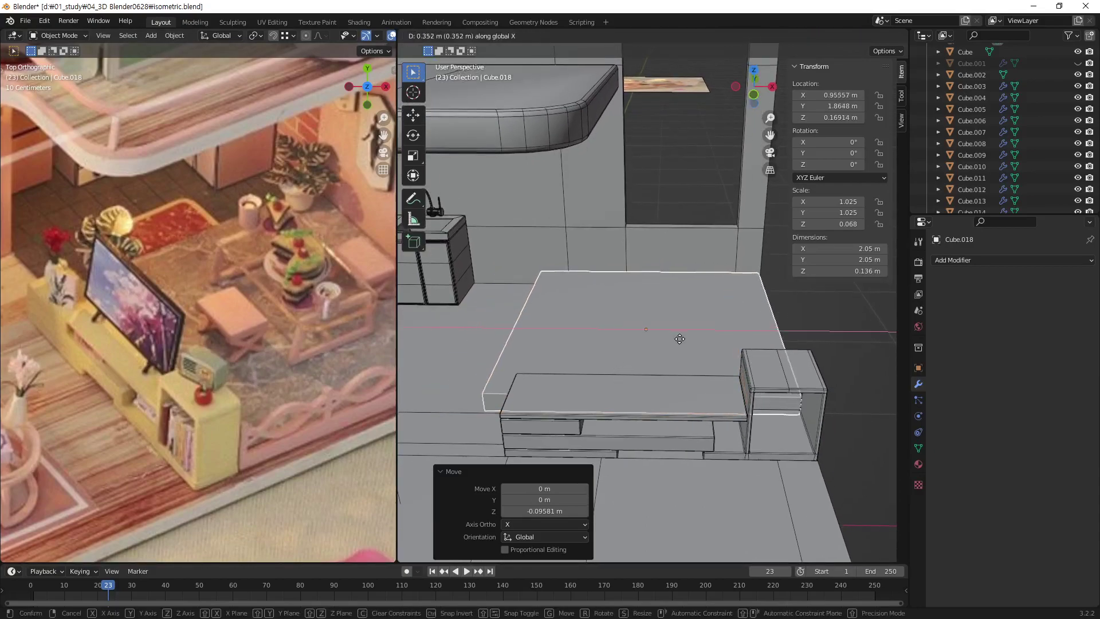
key("x")
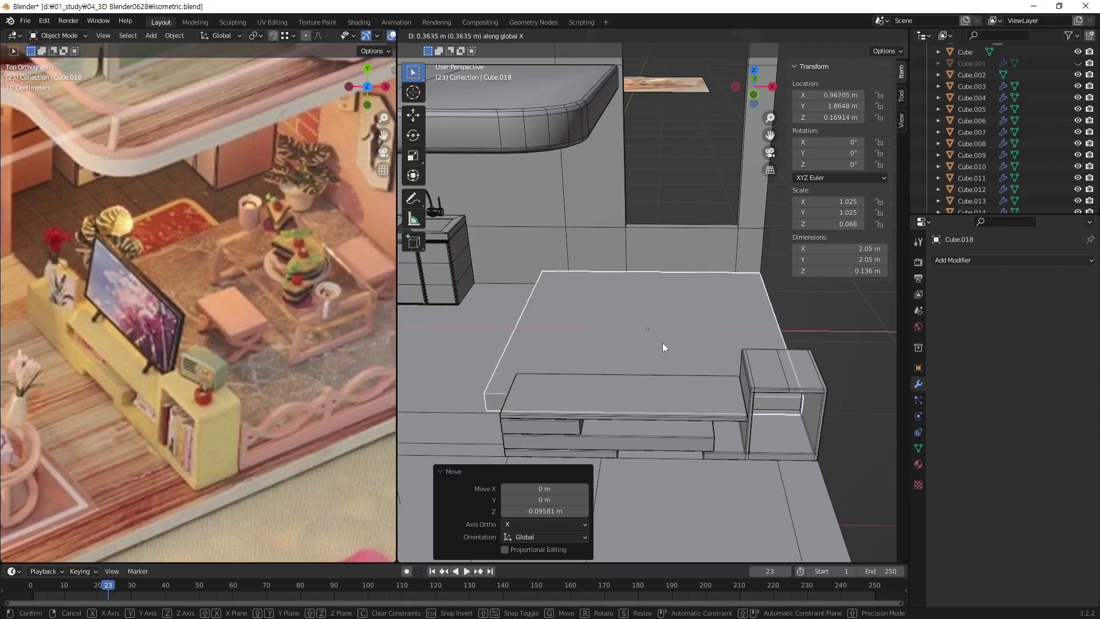
left_click(661, 342)
mouse_move(660, 343)
middle_mouse_down()
mouse_move(697, 314)
mouse_move(578, 484)
mouse_move(707, 323)
middle_mouse_up()
Pull the slab's left side face in 0.228 m along X, narrowing it to 1.82 m.
key("Tab")
left_click(620, 338)
key("g")
key("x")
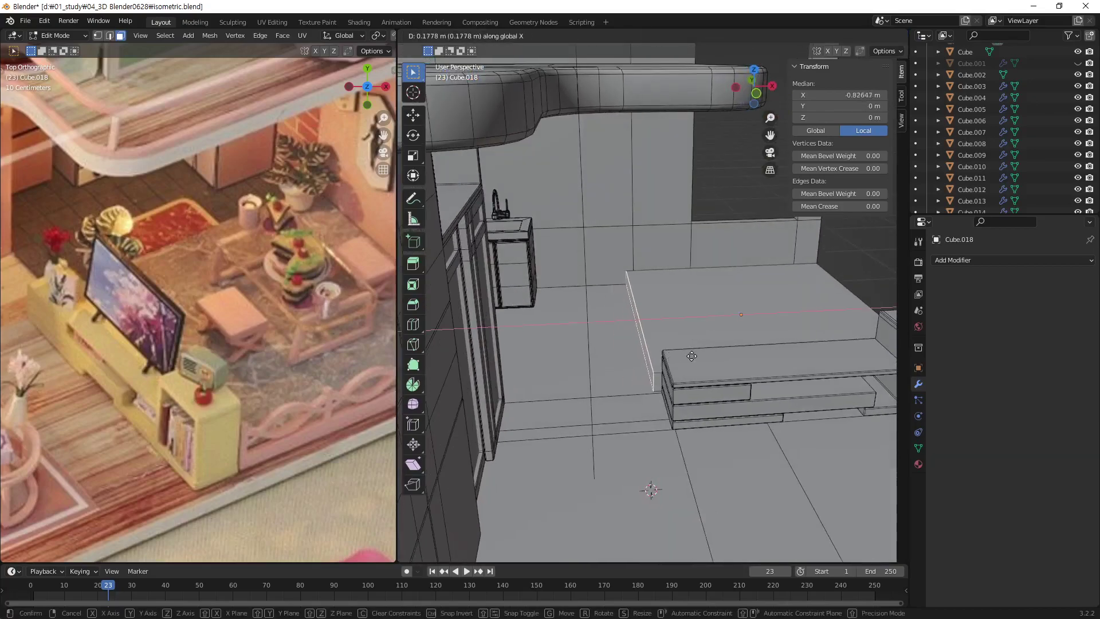
left_click(697, 355)
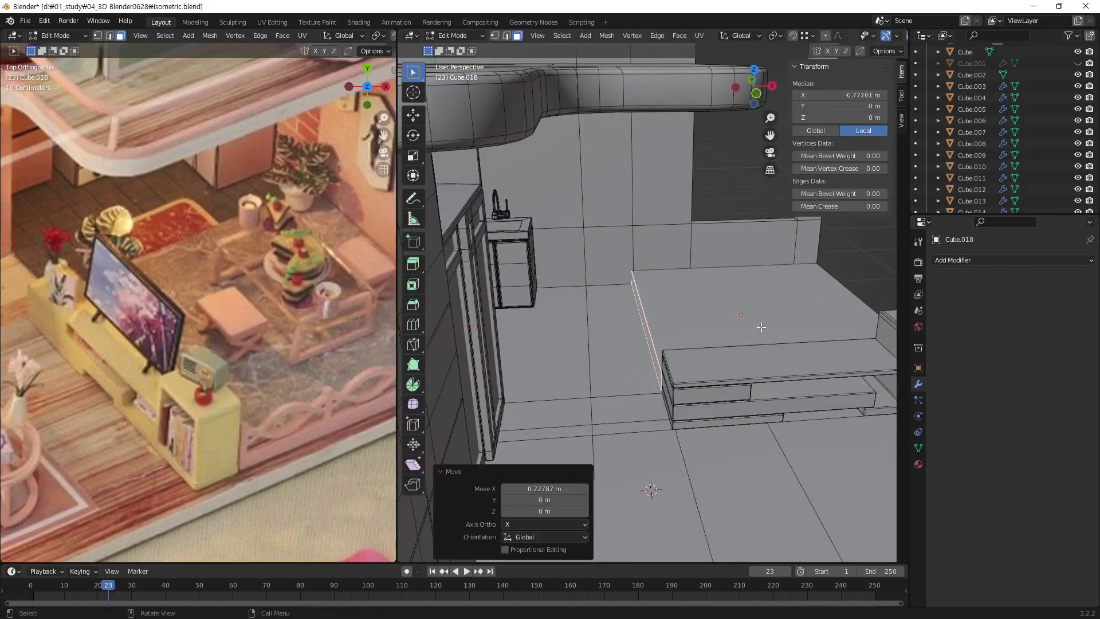
mouse_move(696, 355)
middle_mouse_down()
mouse_move(771, 389)
mouse_move(641, 371)
mouse_move(706, 380)
mouse_move(623, 339)
mouse_move(655, 290)
mouse_move(645, 325)
mouse_move(655, 343)
mouse_move(718, 356)
mouse_move(720, 369)
middle_mouse_up()
key("Tab")
scroll(705, 314, "up", 2)
scroll(710, 310, "up", 1)
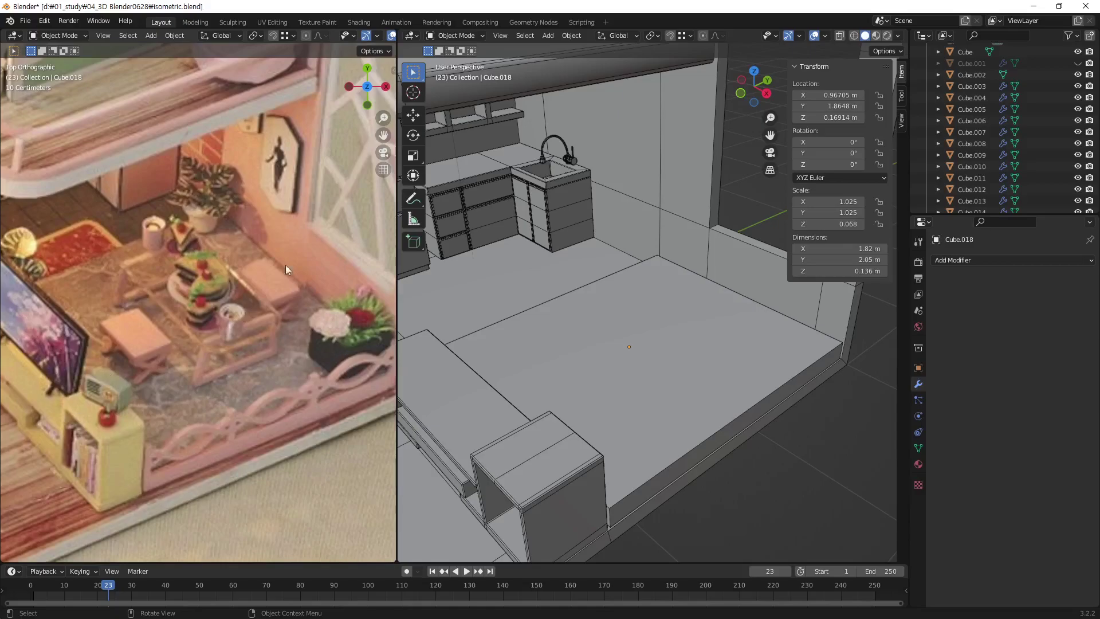
Sketch the planned trapezoid frame outline over the sink cabinet with the Annotate tool.
mouse_move(728, 356)
middle_mouse_down()
mouse_move(697, 364)
mouse_move(709, 383)
mouse_move(589, 406)
mouse_move(459, 407)
mouse_move(679, 394)
mouse_move(656, 404)
mouse_move(534, 422)
mouse_move(664, 328)
mouse_move(659, 361)
mouse_move(689, 369)
mouse_move(677, 384)
mouse_move(621, 390)
mouse_move(617, 339)
mouse_move(607, 368)
middle_mouse_up()
scroll(630, 355, "up", 1)
scroll(682, 332, "up", 1)
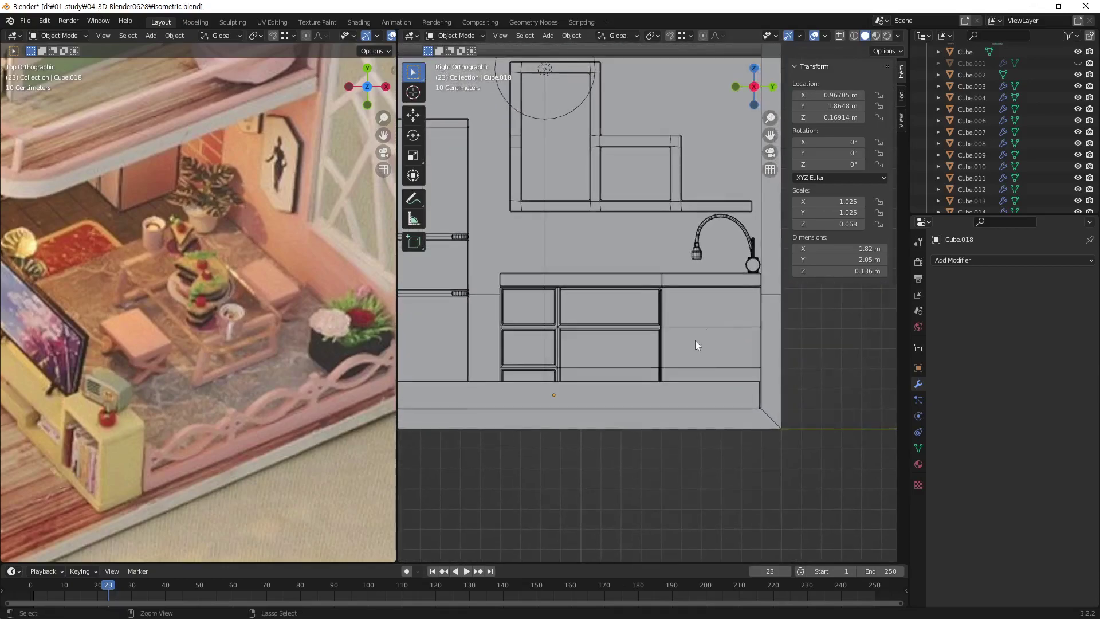
scroll(694, 336, "up", 1)
scroll(695, 331, "up", 1)
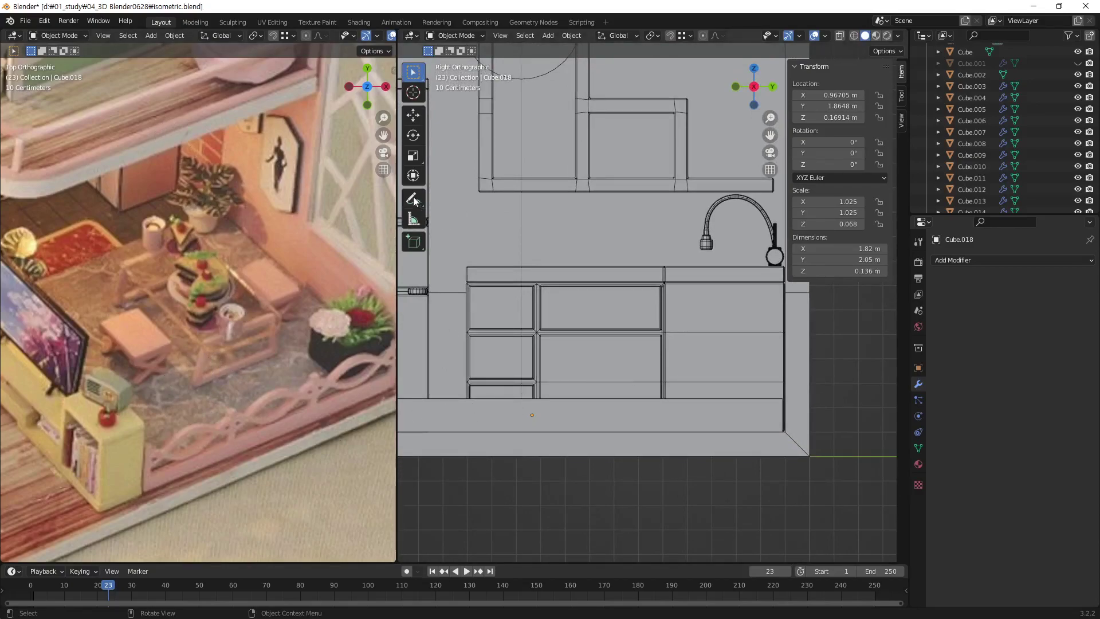
key("shift+space")
key("d")
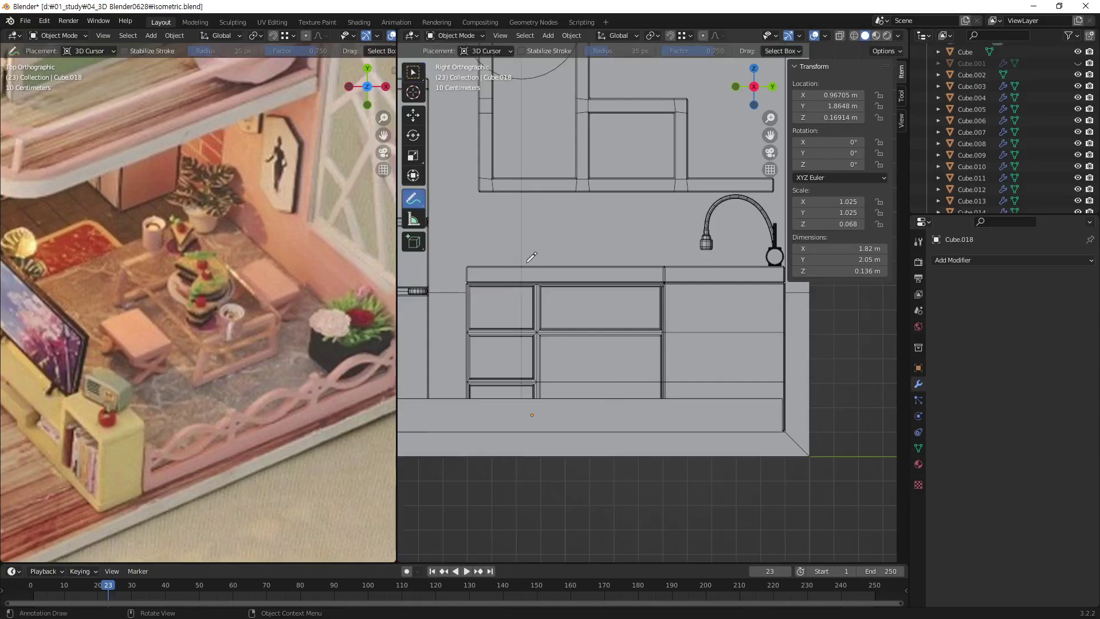
left_click_drag(588, 352, 711, 347)
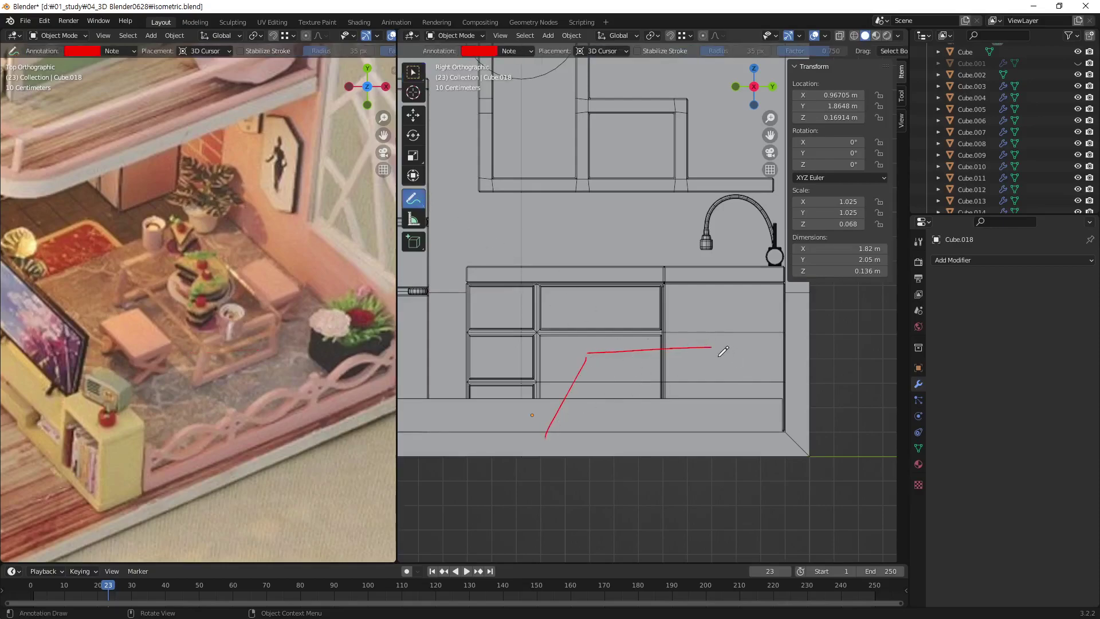
left_click_drag(547, 439, 720, 429)
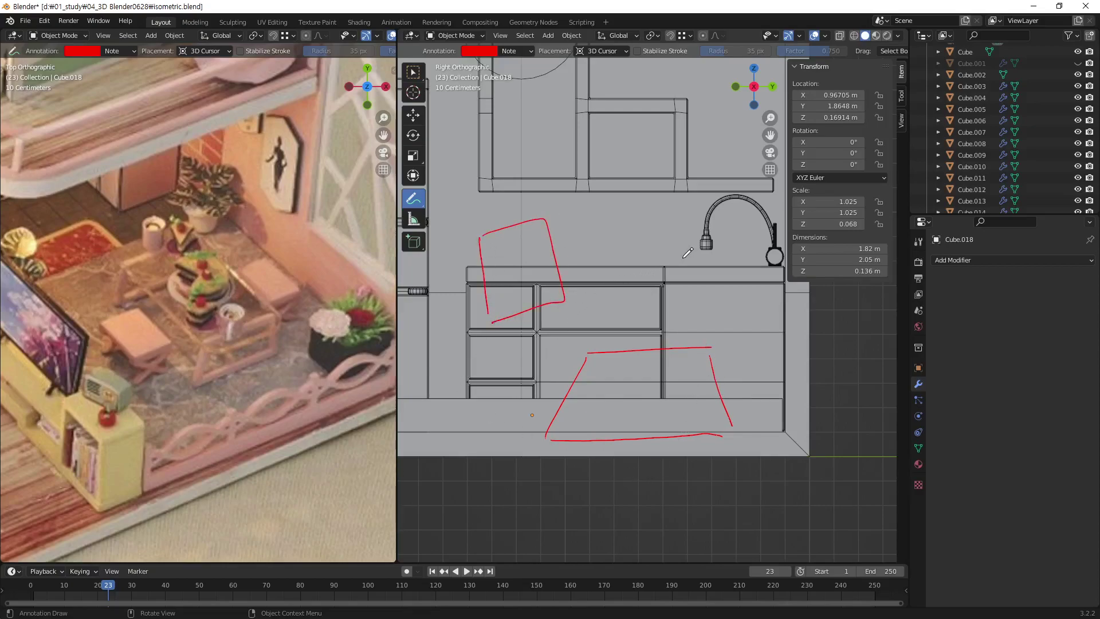
left_click_drag(674, 259, 619, 319)
left_click_drag(612, 267, 691, 308)
Delete the annotation sketches and return to the Select Box tool.
left_click(530, 51)
left_click(589, 74)
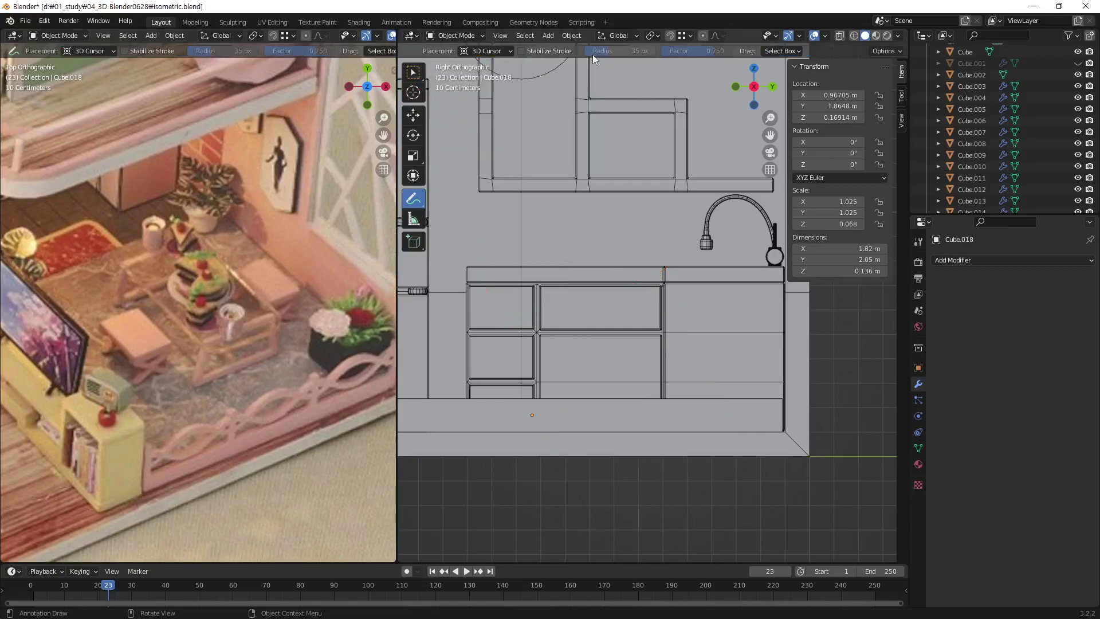
key("w")
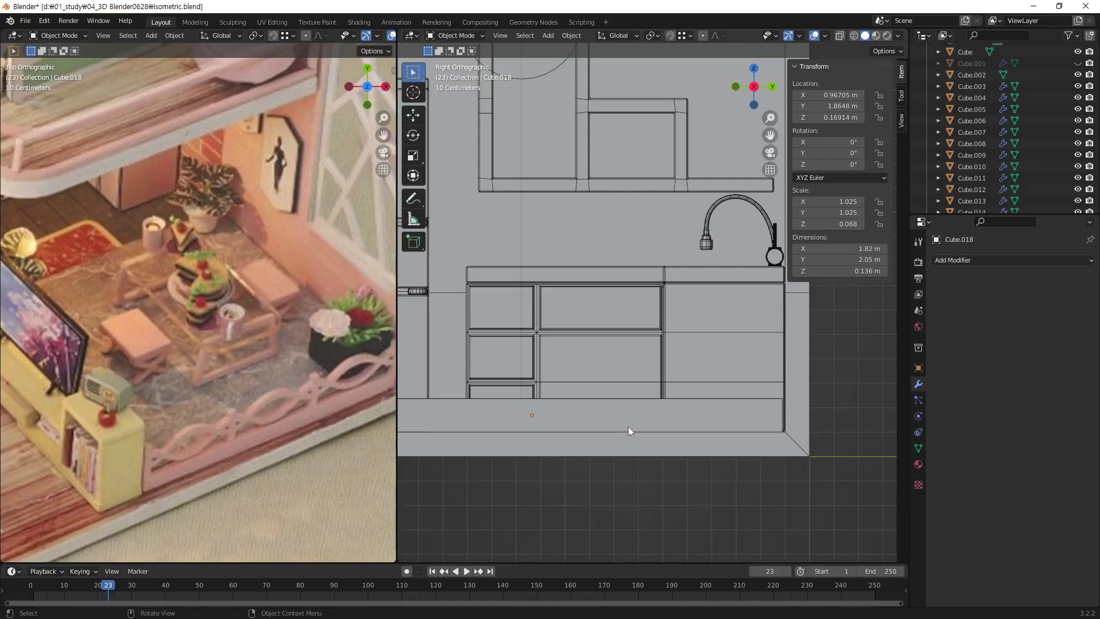
Add a new plane near the cabinet and rotate it 90° on Y to stand upright.
key("shift+a")
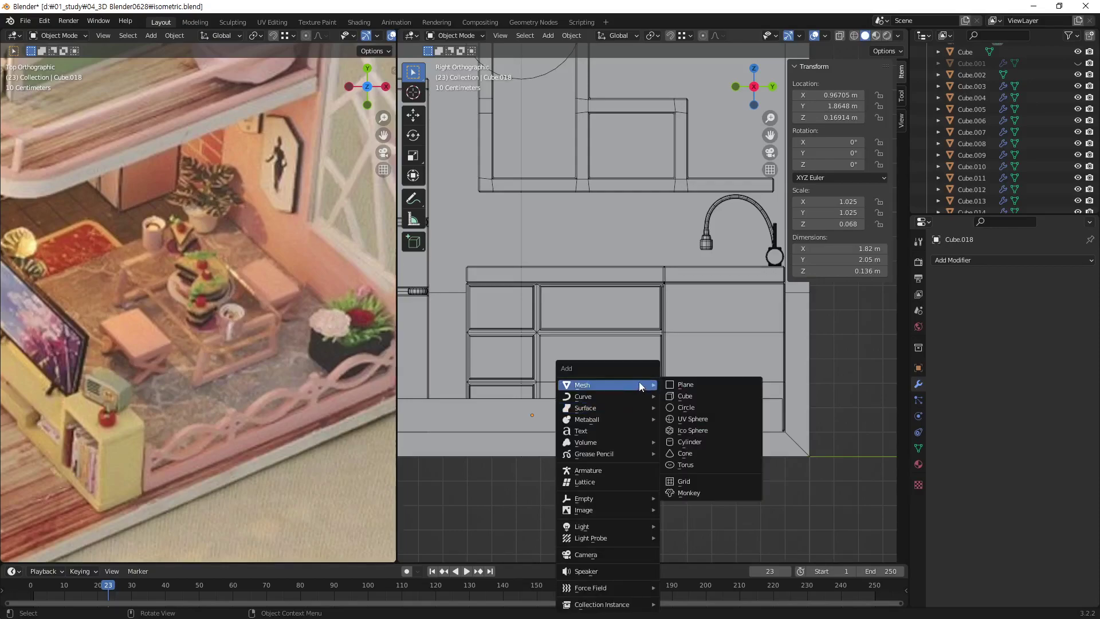
left_click(685, 385)
scroll(664, 367, "down", 2)
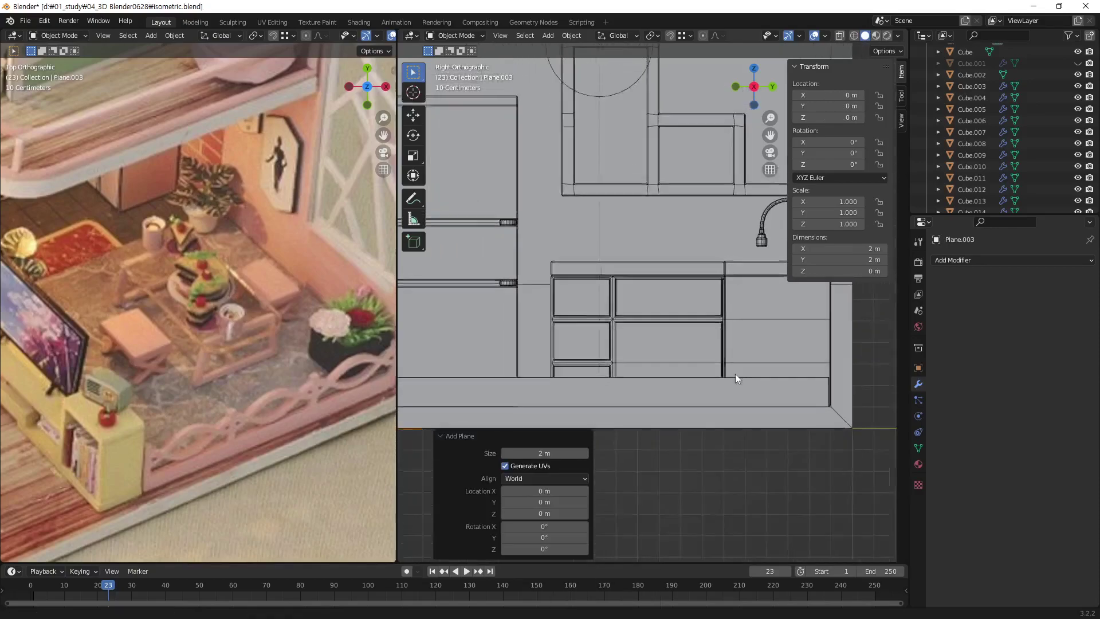
scroll(736, 377, "down", 2)
left_click_drag(491, 383, 772, 359)
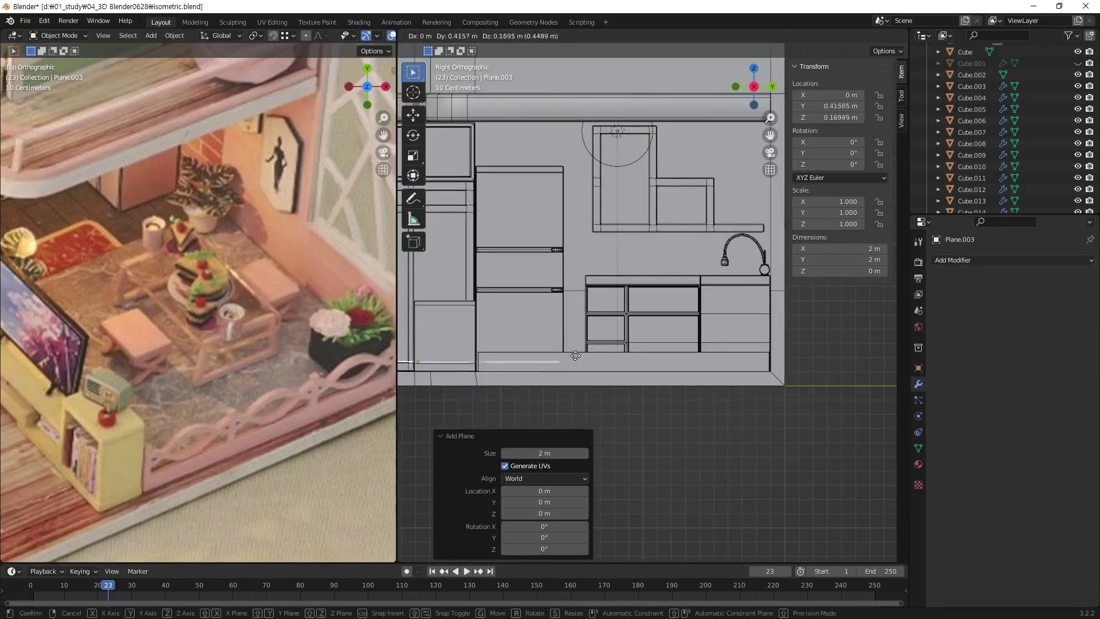
key("r")
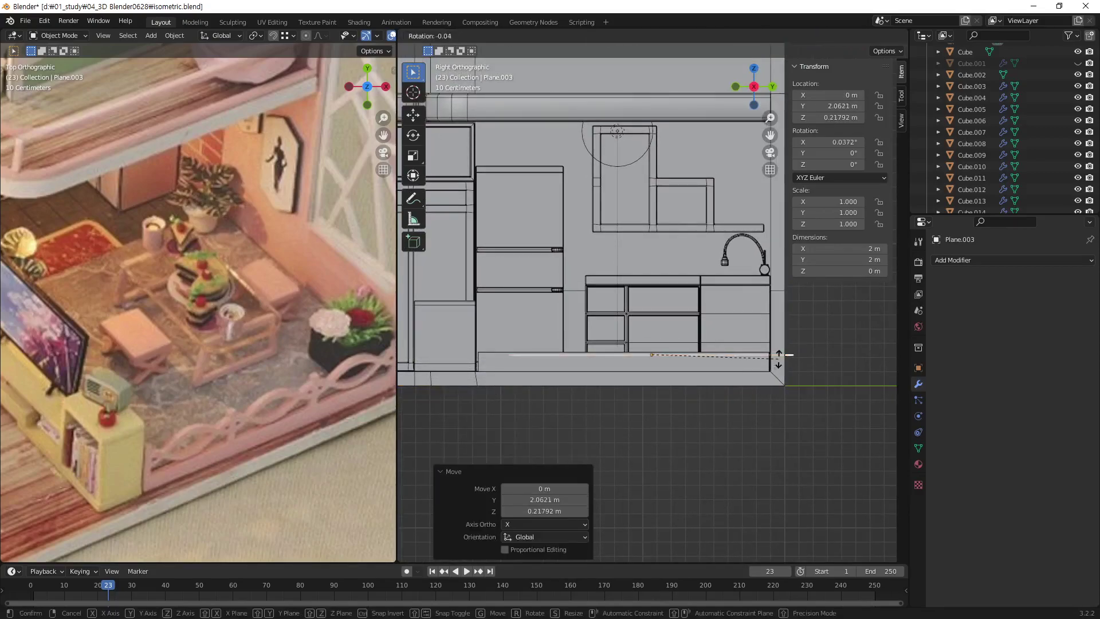
type("y")
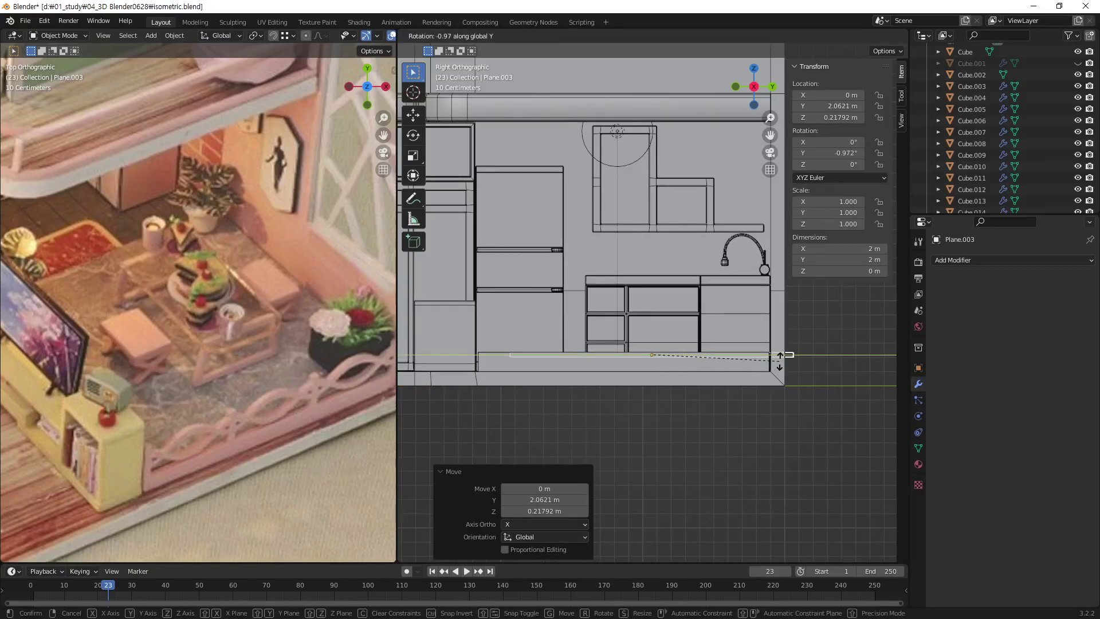
type("90")
key("Return")
Shrink the plane to a small square over the lower-left drawer and stretch it wide along Y.
key("s")
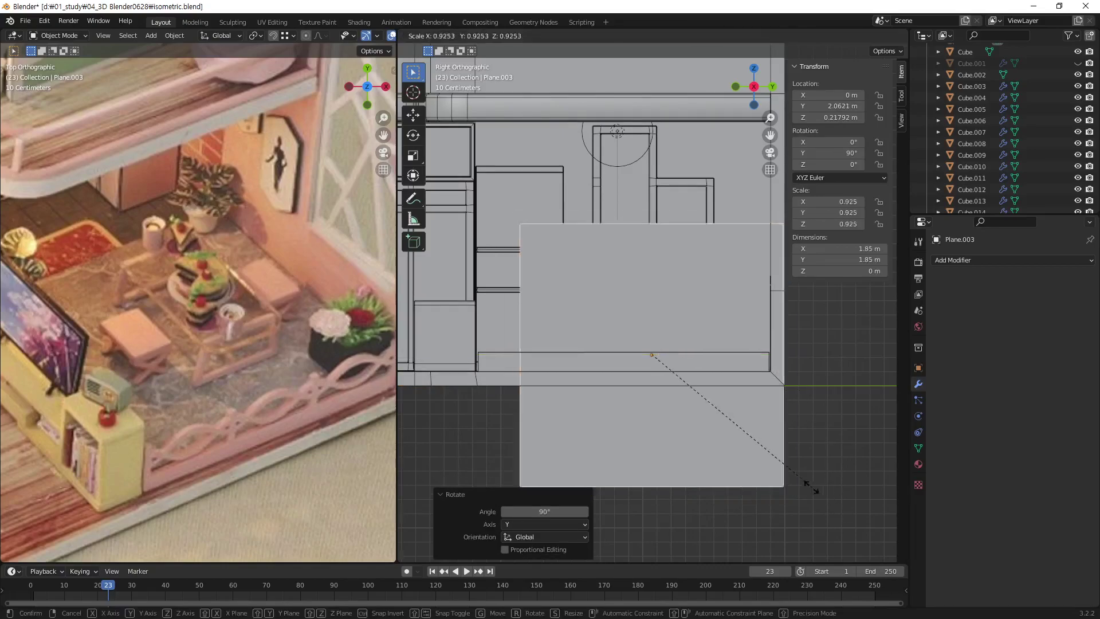
left_click(668, 384)
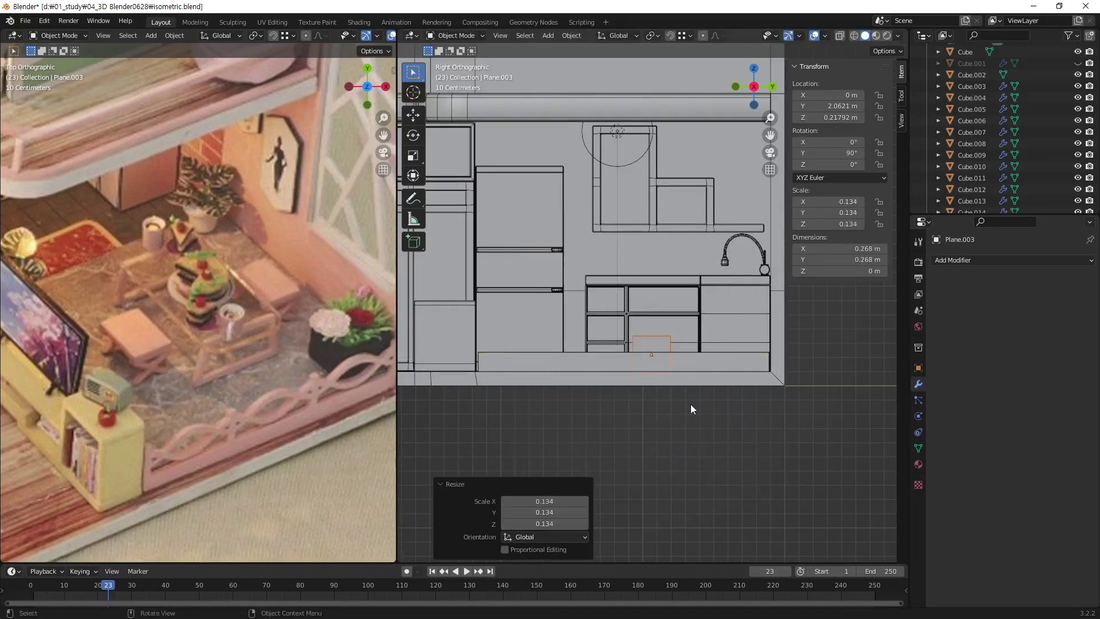
key("g")
left_click(654, 400)
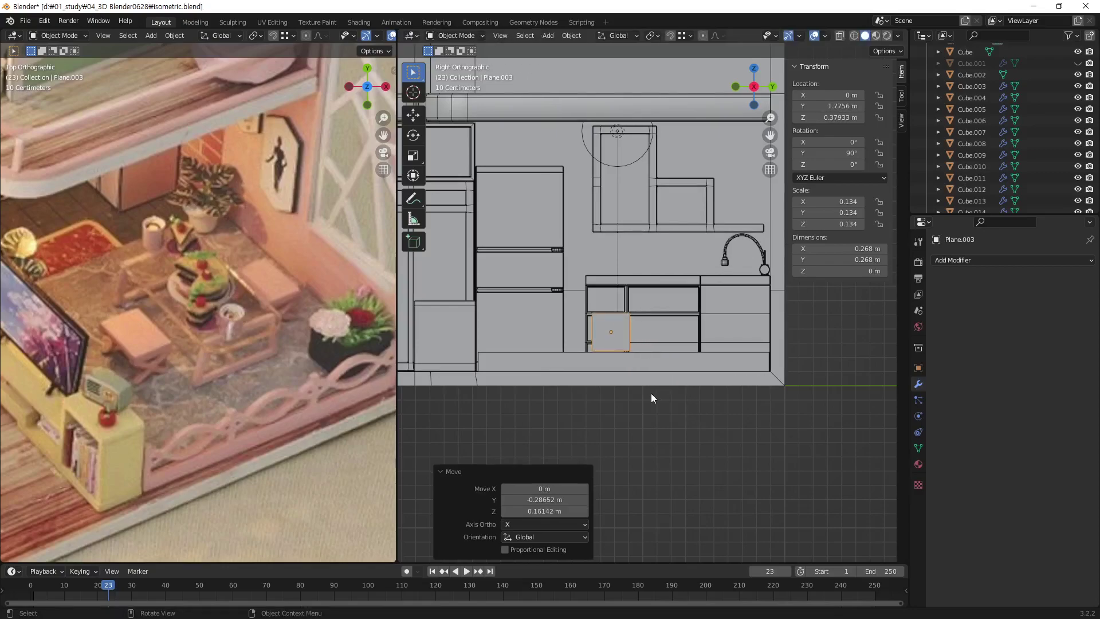
scroll(625, 354, "up", 2)
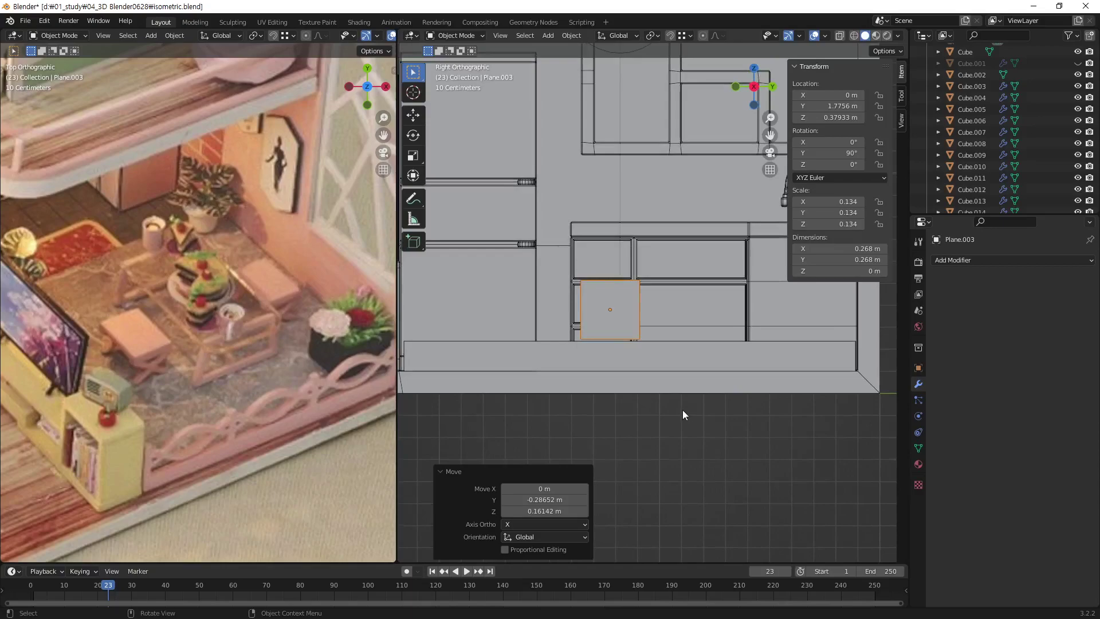
key("s")
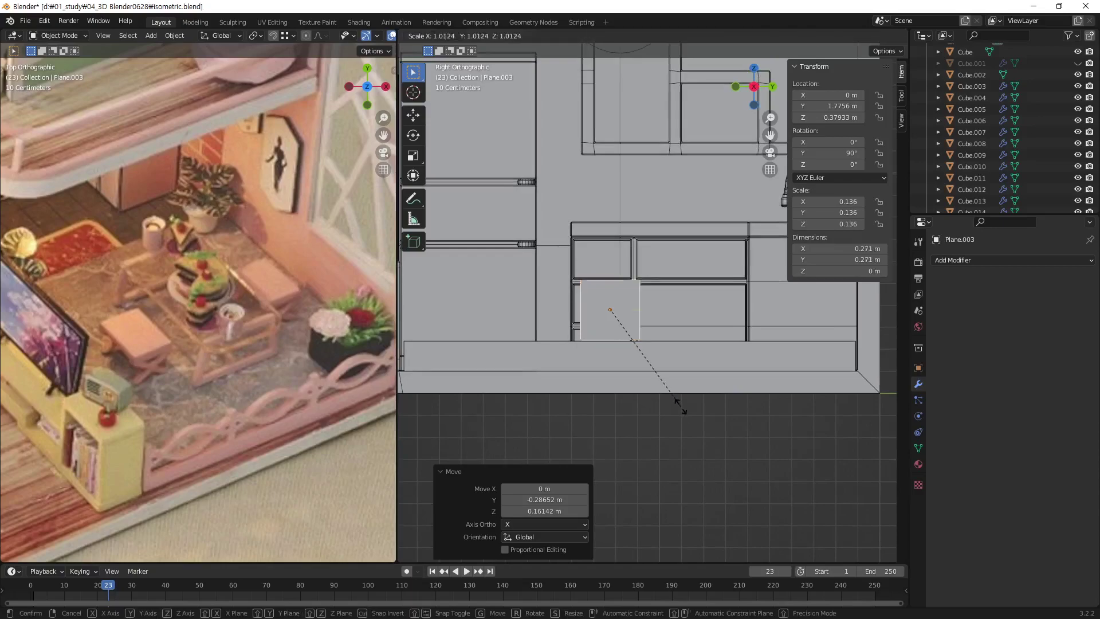
key("y")
left_click(864, 563)
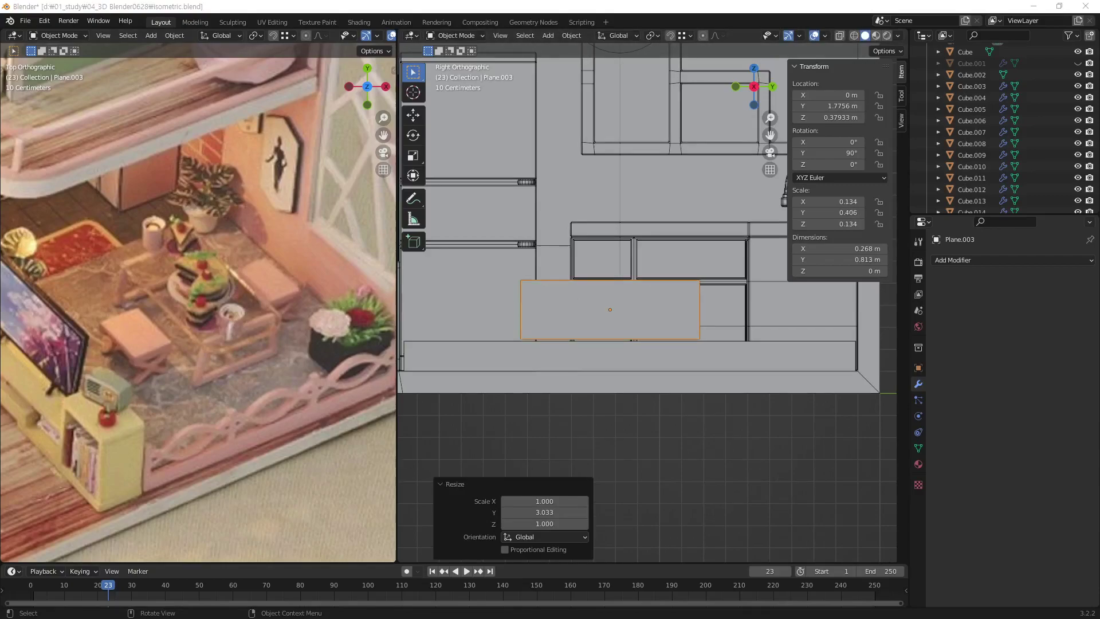
mouse_move(637, 314)
middle_mouse_down()
mouse_move(631, 325)
mouse_move(644, 330)
middle_mouse_up()
Flatten and shorten the plane into a 0.0427 × 0.661 m strip at the cabinet's bottom edge.
key("s")
key("z")
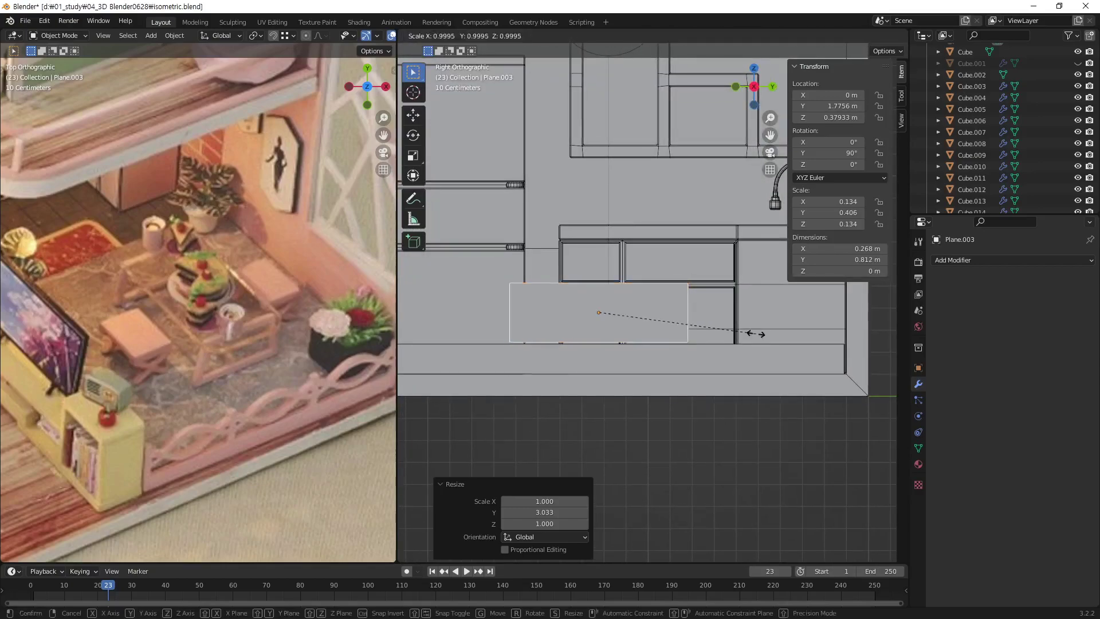
left_click(635, 320)
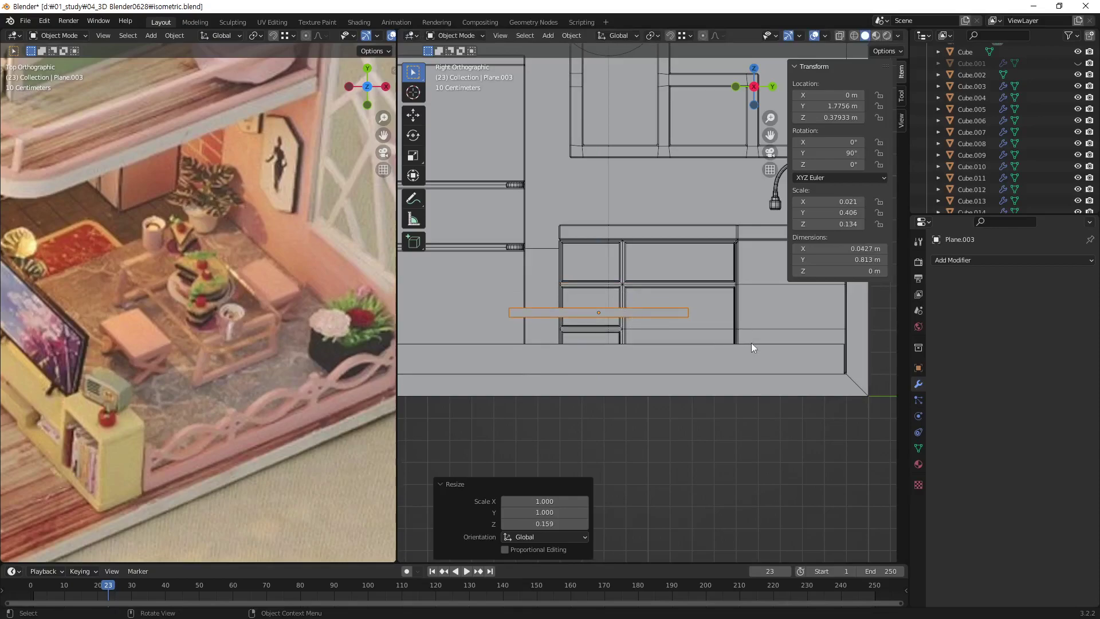
key("s")
key("y")
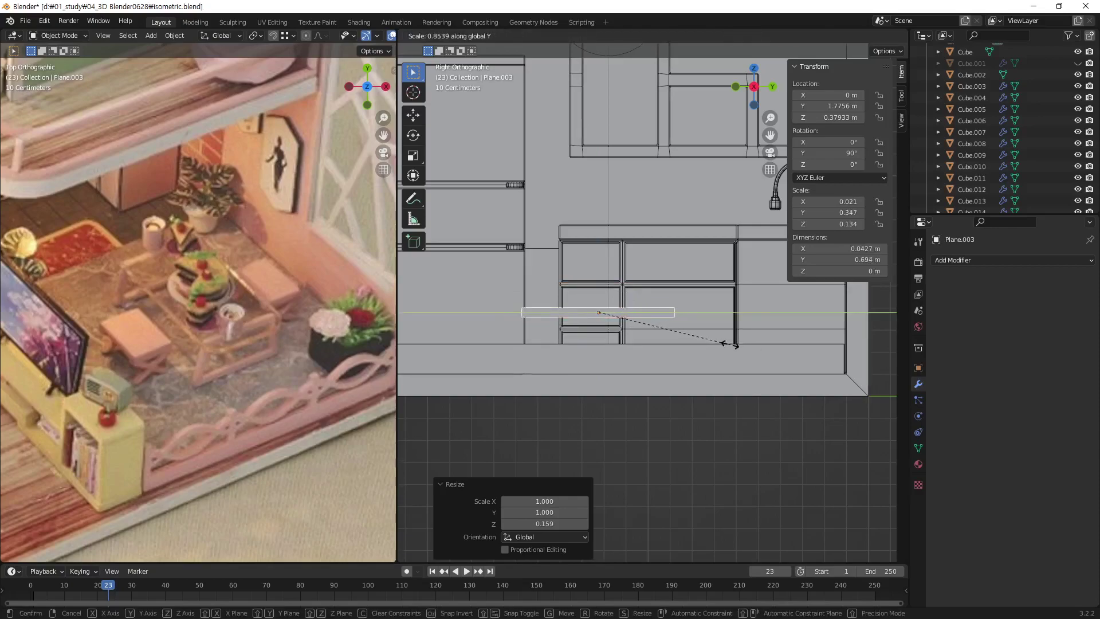
left_click(723, 345)
middle_click_drag(723, 345, 755, 362, "shift")
key("g")
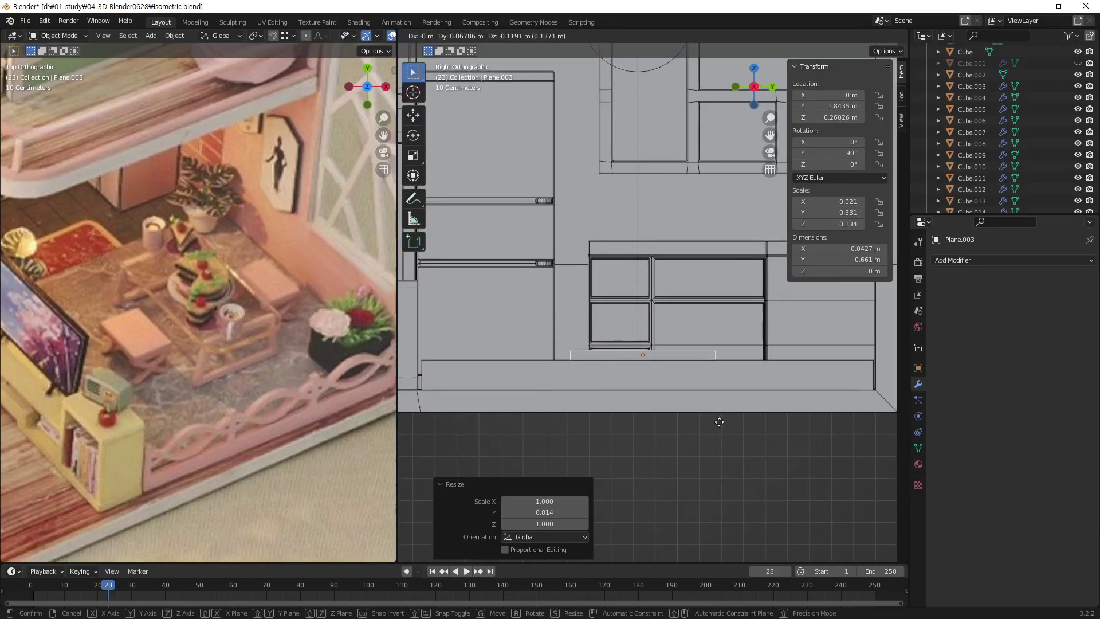
left_click(727, 423)
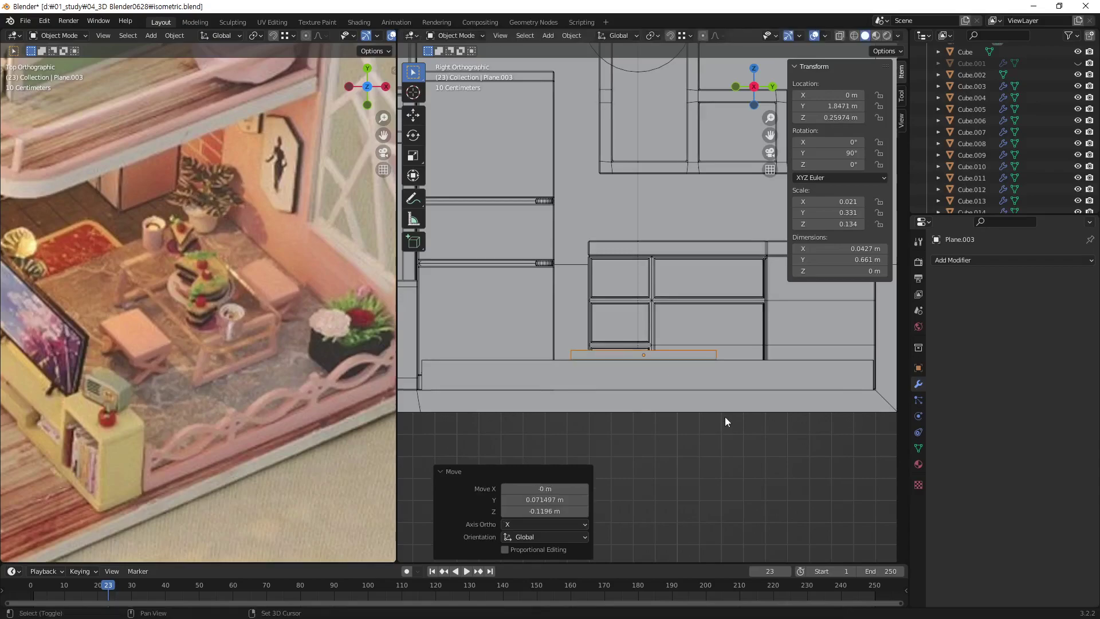
mouse_move(682, 362)
middle_mouse_down()
mouse_move(734, 398)
mouse_move(698, 421)
mouse_move(620, 297)
middle_mouse_up()
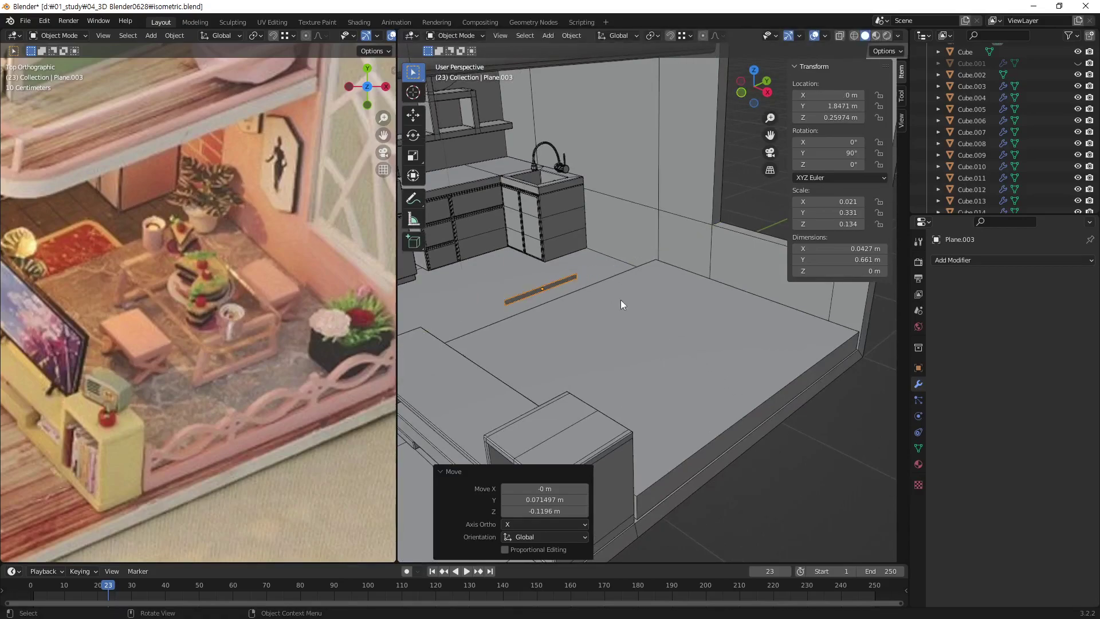
Slide the thin strip Plane.003 along X to 1.4214 m, then zoom in from the Right Orthographic view.
key("g")
key("x")
left_click(772, 410)
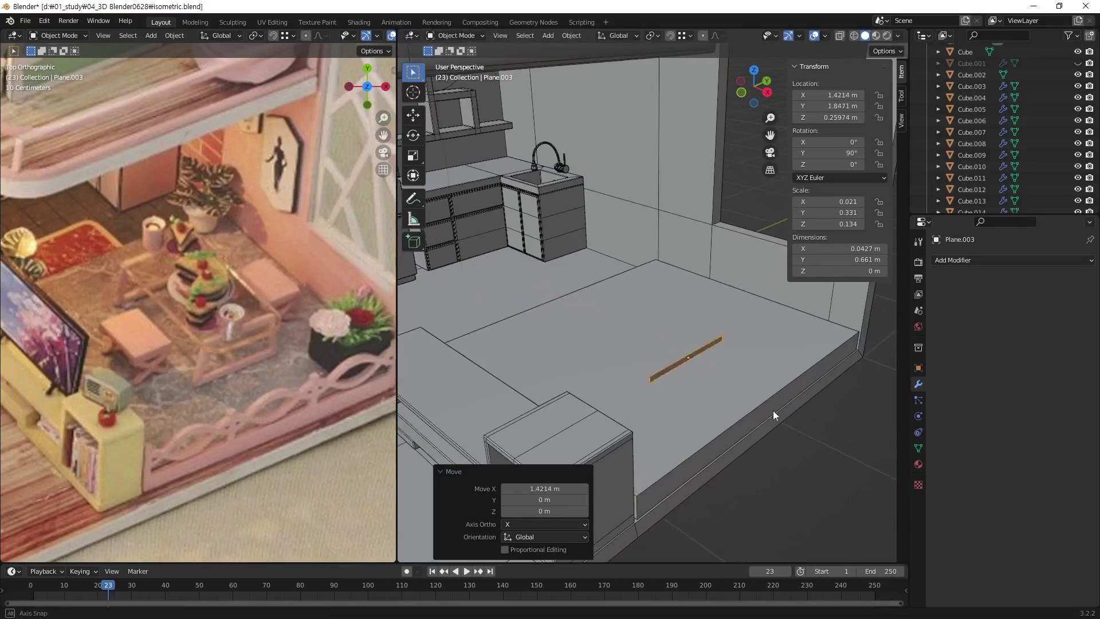
key("KP_3")
scroll(707, 371, "up", 2)
scroll(672, 389, "up", 2)
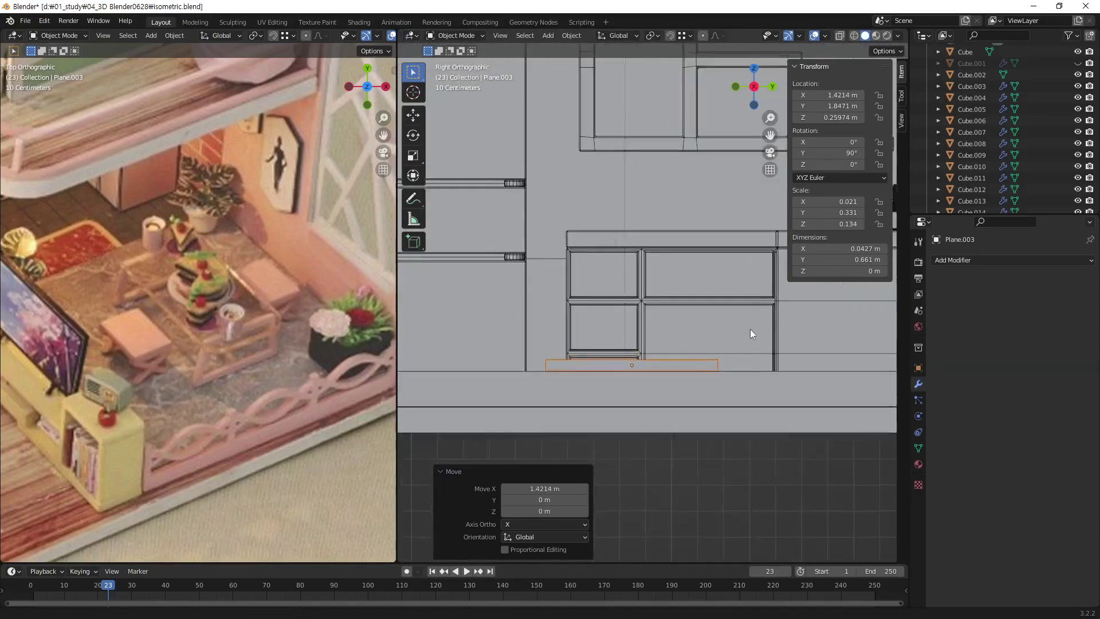
scroll(652, 411, "up", 2)
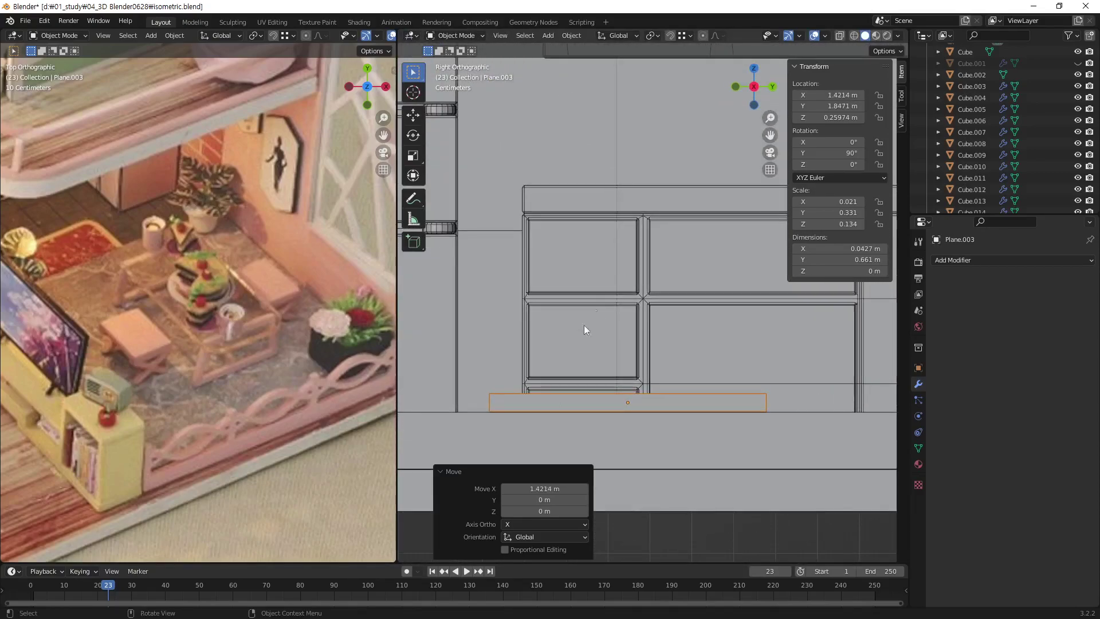
scroll(653, 352, "up", 1)
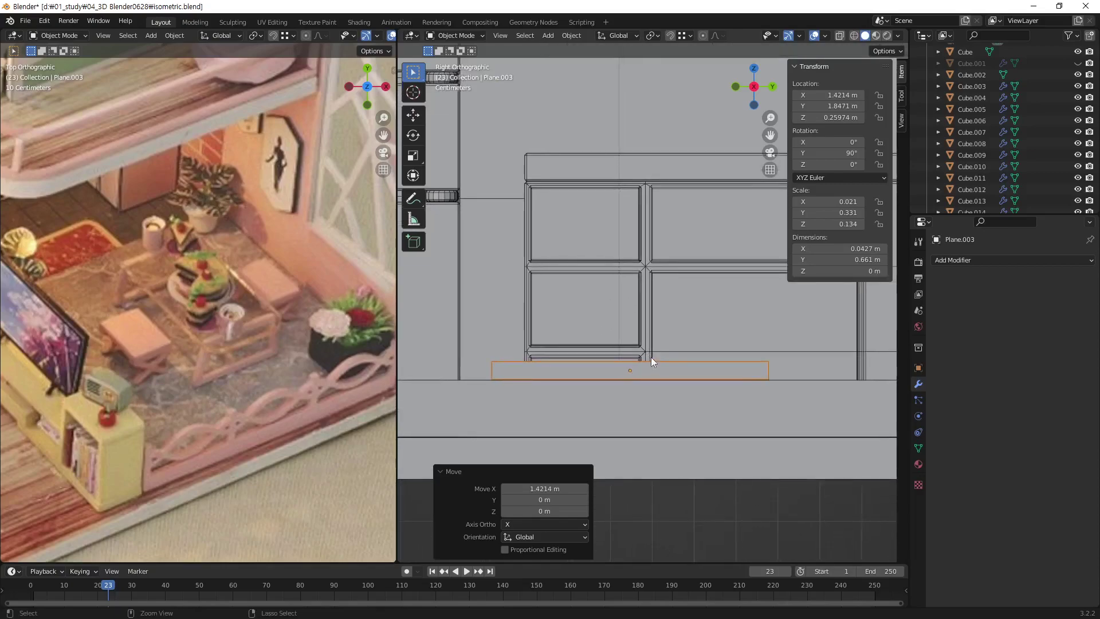
scroll(659, 350, "up", 1)
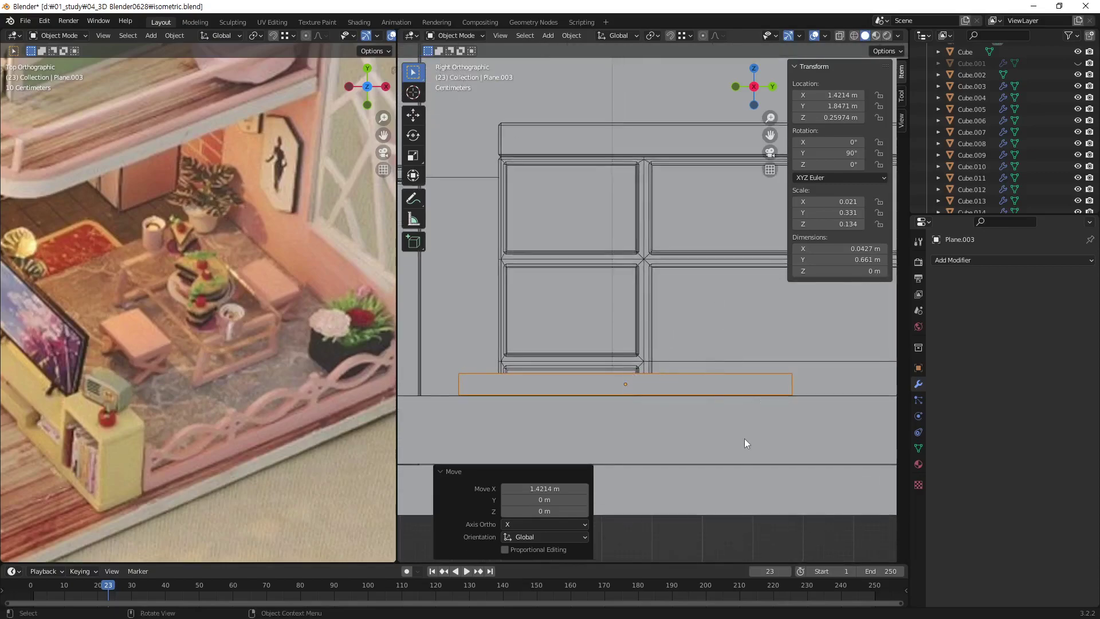
In Edit Mode, add loop cuts across the strip near both of its ends.
key("Tab")
key("ctrl+r")
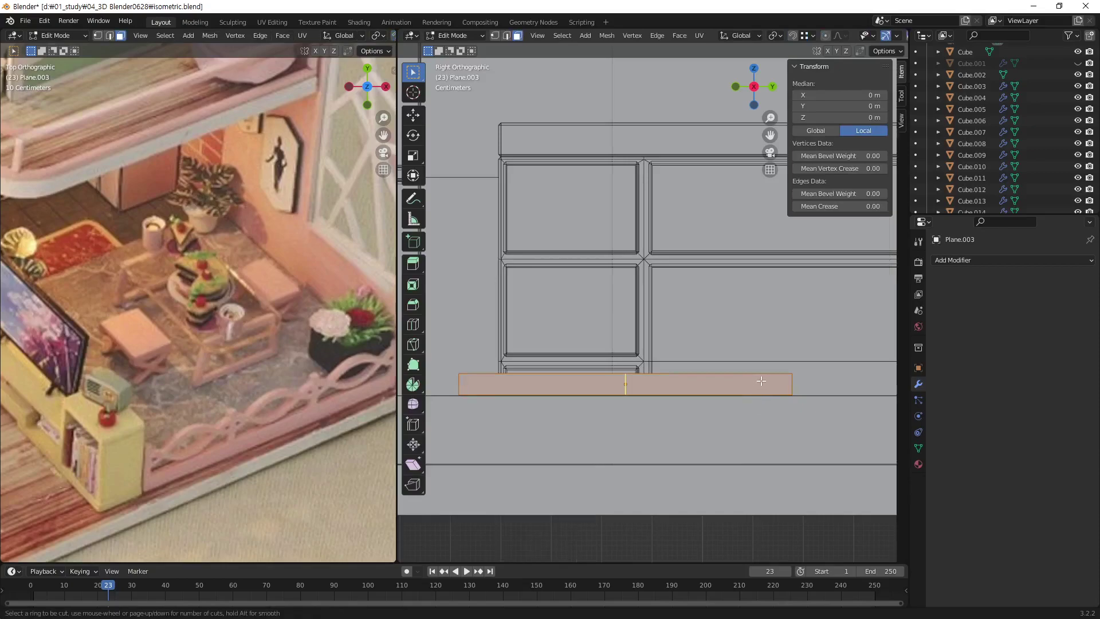
left_click(638, 386)
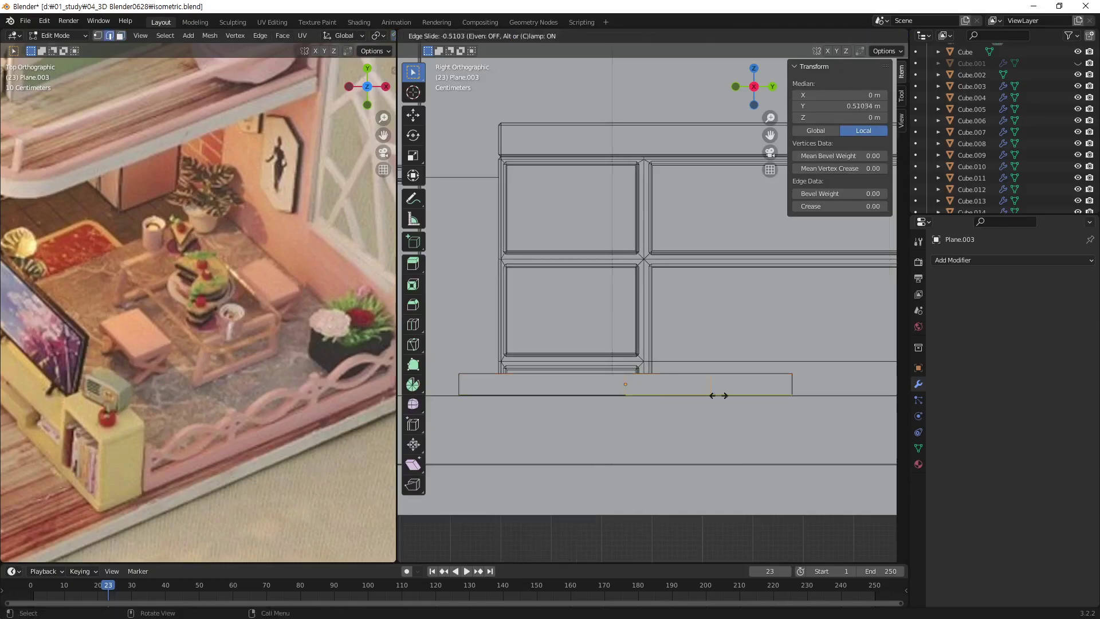
left_click(775, 423)
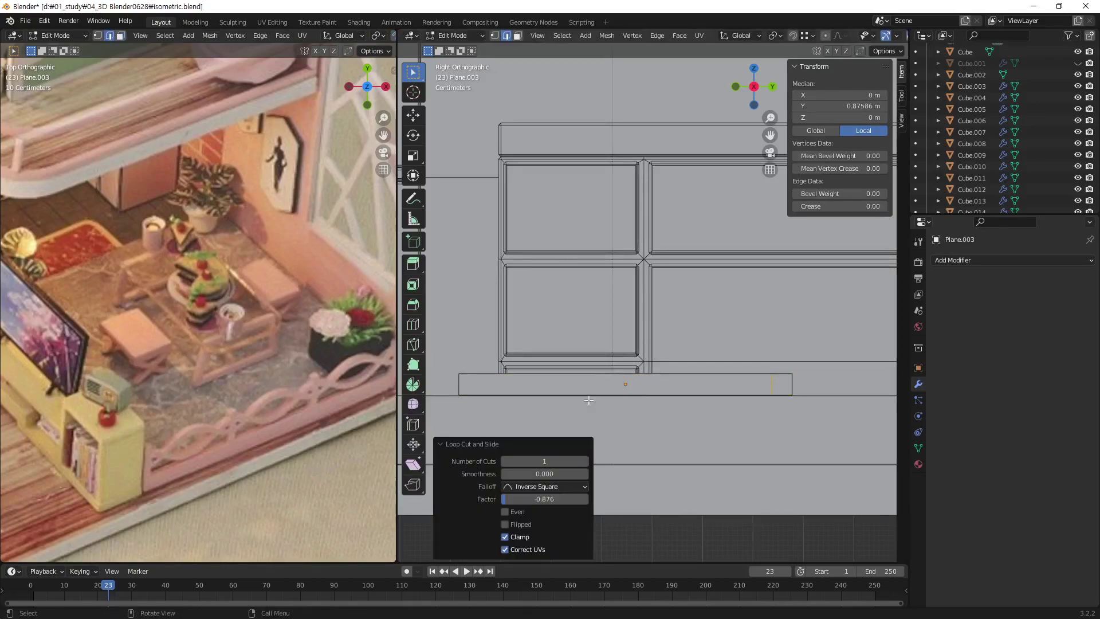
key("g")
key("g")
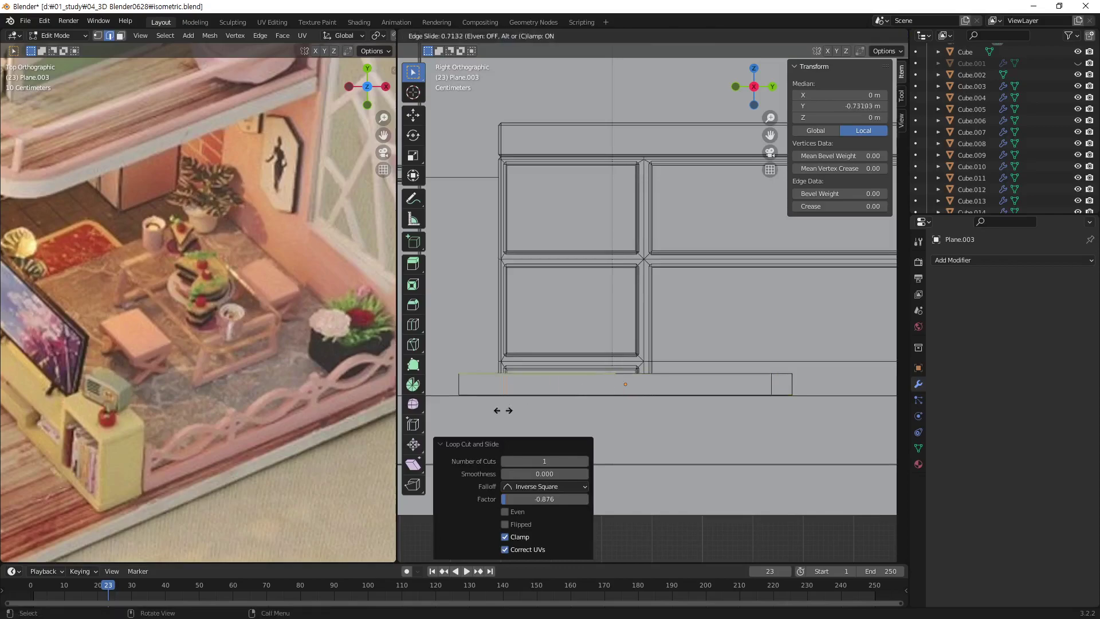
left_click(485, 413)
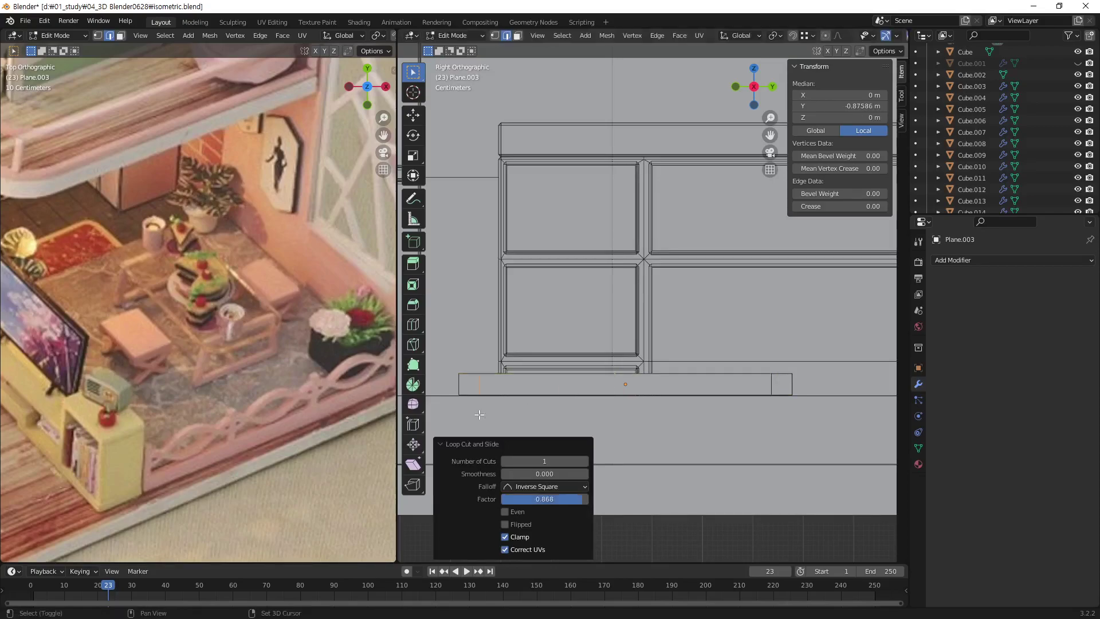
left_click(486, 374)
Extrude the strip's end edges straight up along Z in two stages to form two posts.
left_click(795, 367, "alt")
scroll(802, 378, "down", 2)
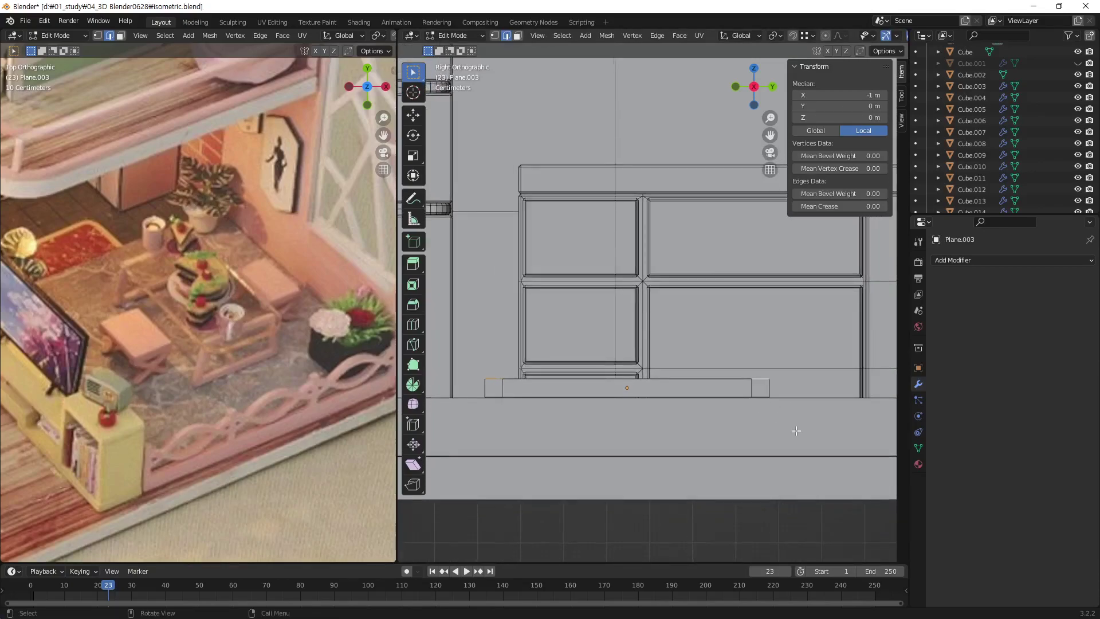
key("e")
key("z")
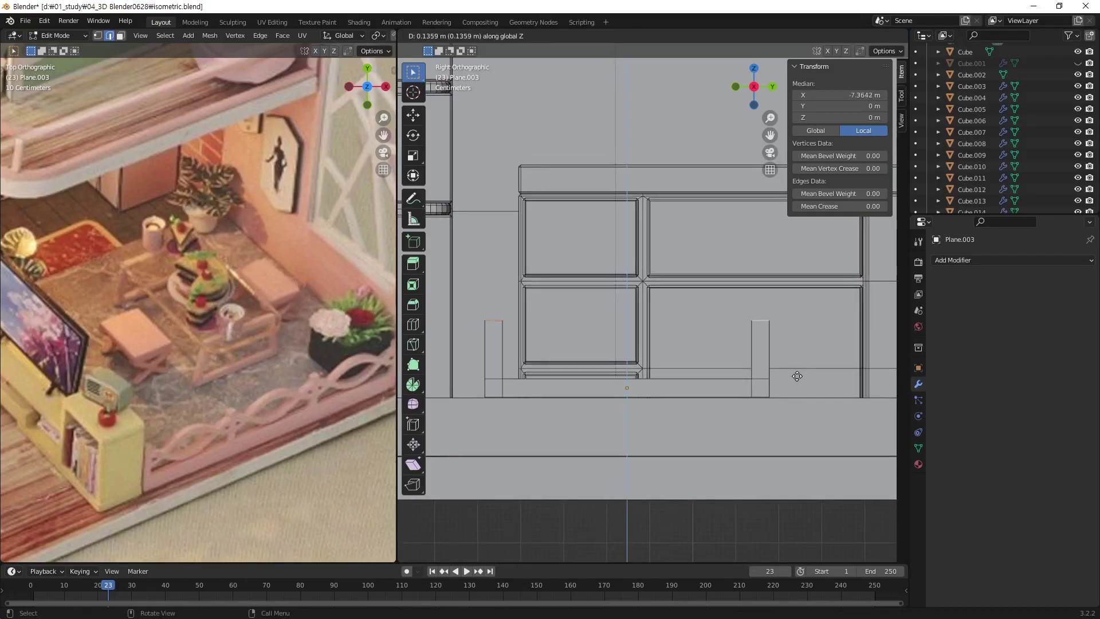
left_click(797, 376)
key("e")
key("z")
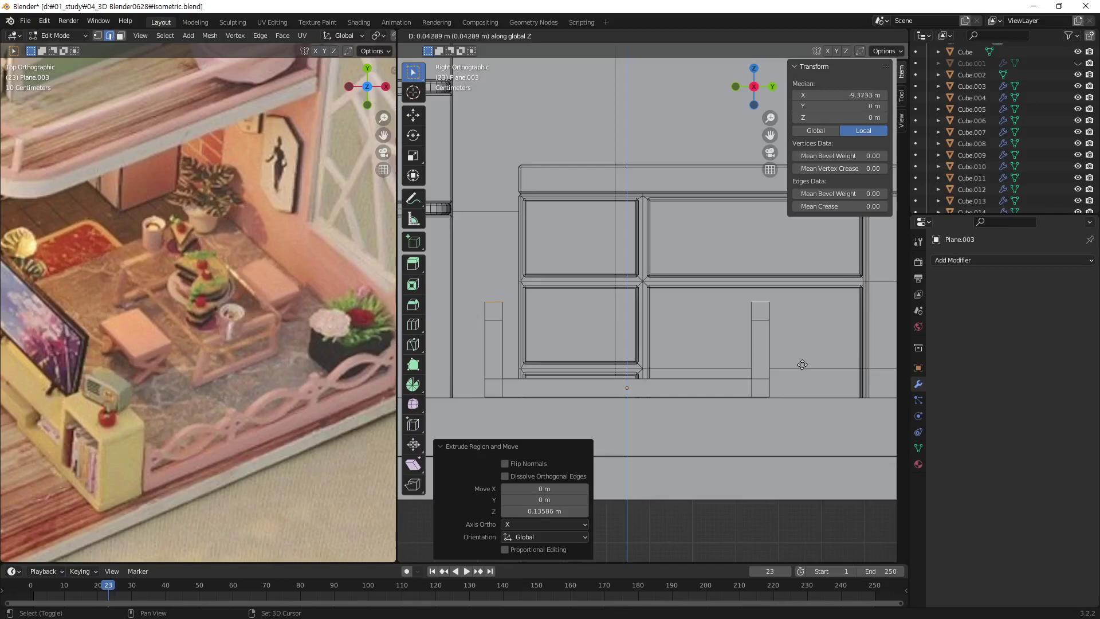
left_click(802, 365)
Fill a face between the two posts' inner top edges to close the frame.
left_click(753, 311, "alt")
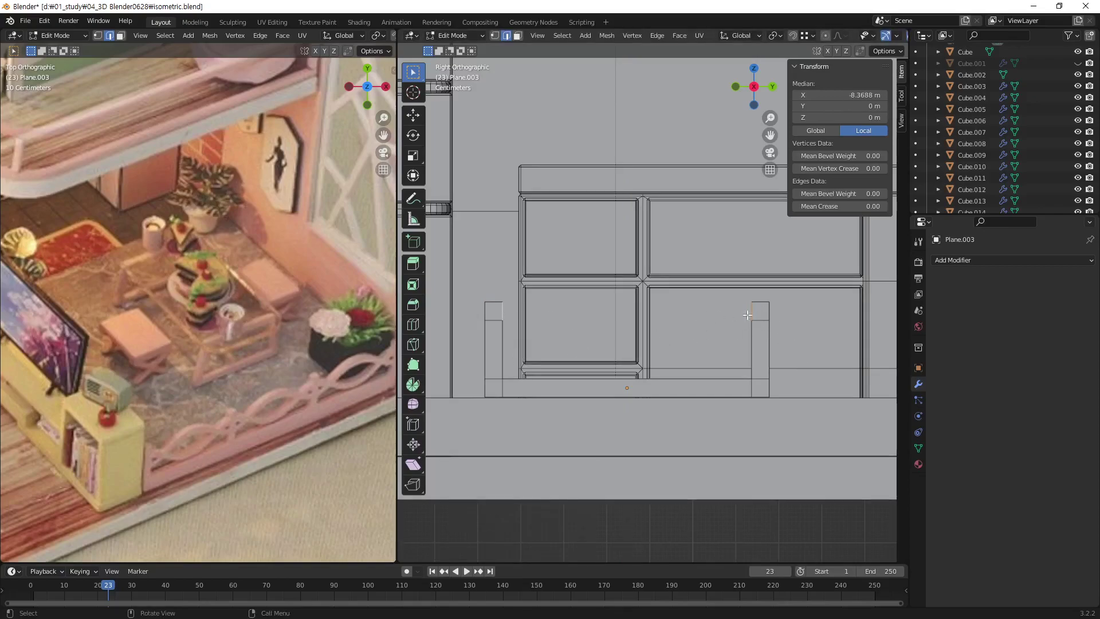
key("f")
left_click(769, 523)
mouse_move(719, 363)
middle_mouse_down()
mouse_move(738, 442)
mouse_move(724, 405)
mouse_move(748, 390)
mouse_move(749, 356)
mouse_move(736, 385)
mouse_move(758, 356)
mouse_move(749, 397)
mouse_move(722, 423)
mouse_move(719, 395)
mouse_move(736, 418)
mouse_move(753, 399)
middle_mouse_up()
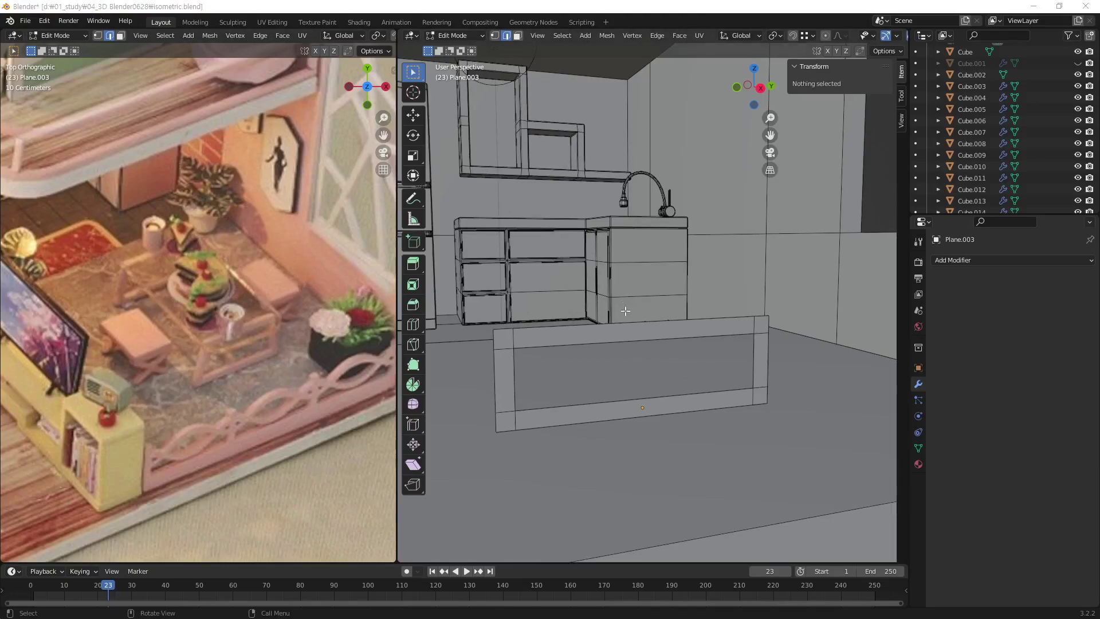
In vertex mode and side view, shear the frame's left-side vertices outward by about -0.5.
left_click(533, 423)
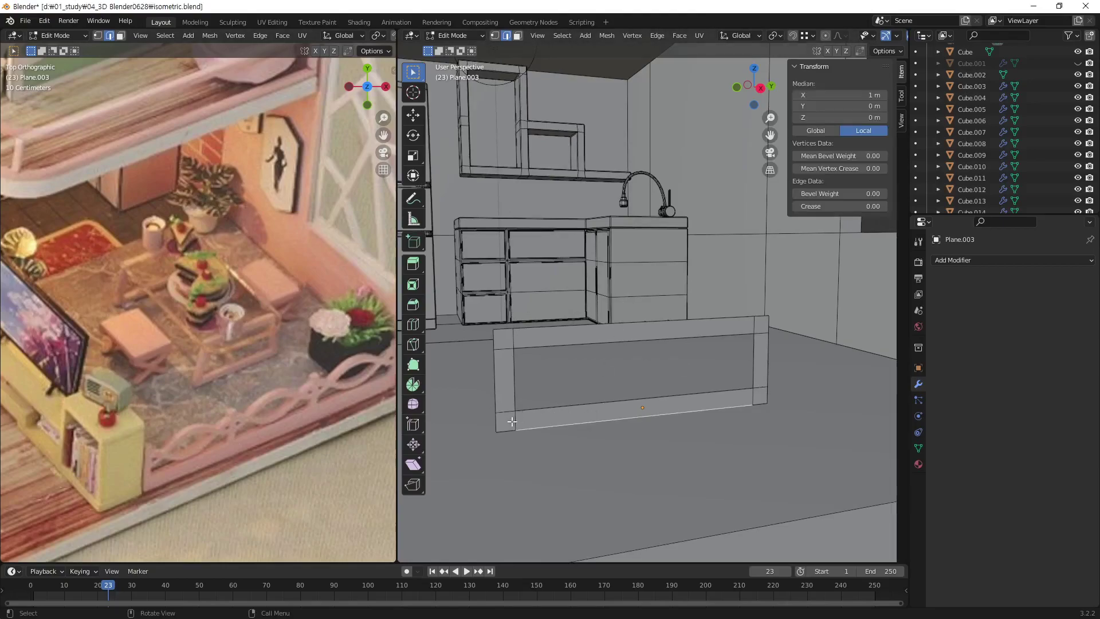
middle_click_drag(512, 422, 519, 394)
key("1")
key("KP_3")
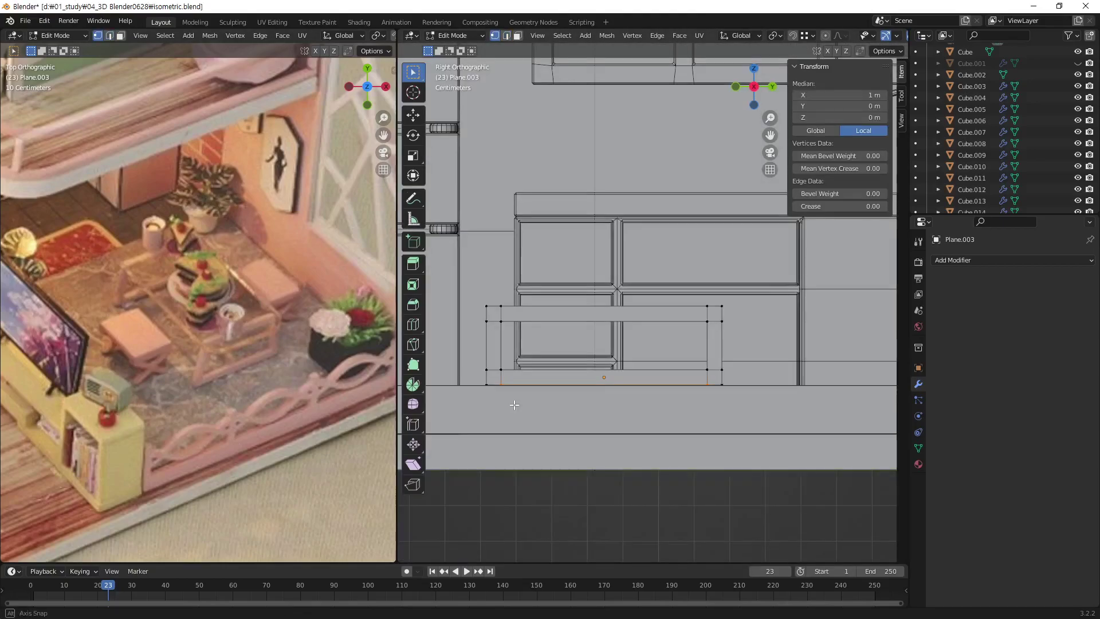
left_click_drag(473, 289, 530, 389)
scroll(597, 394, "up", 2, "ctrl")
scroll(597, 394, "up", 3)
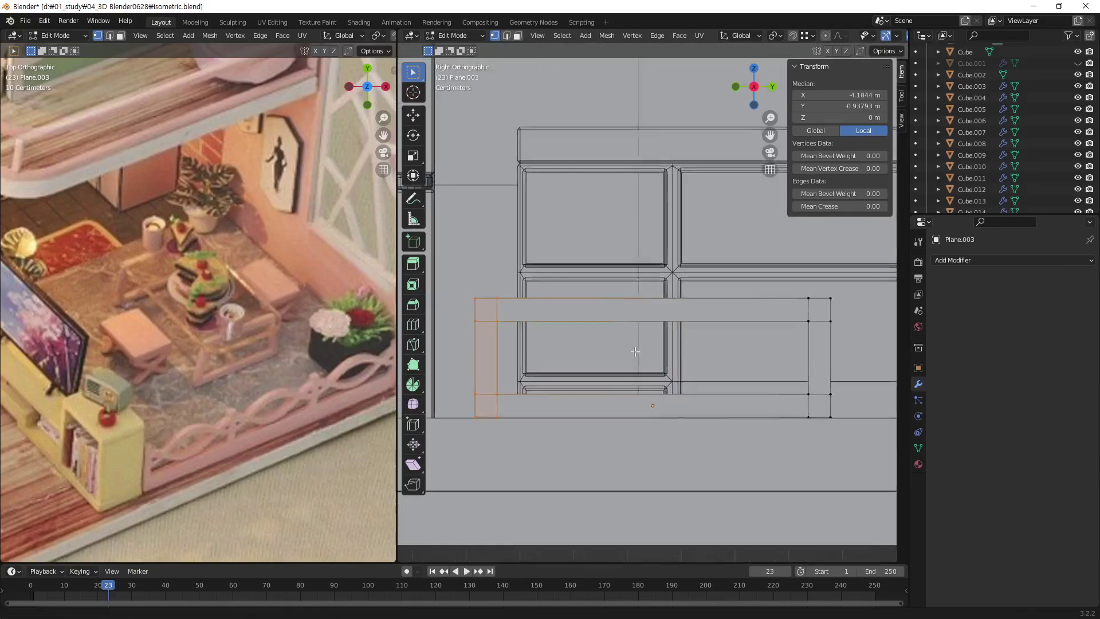
scroll(595, 378, "up", 2, "ctrl")
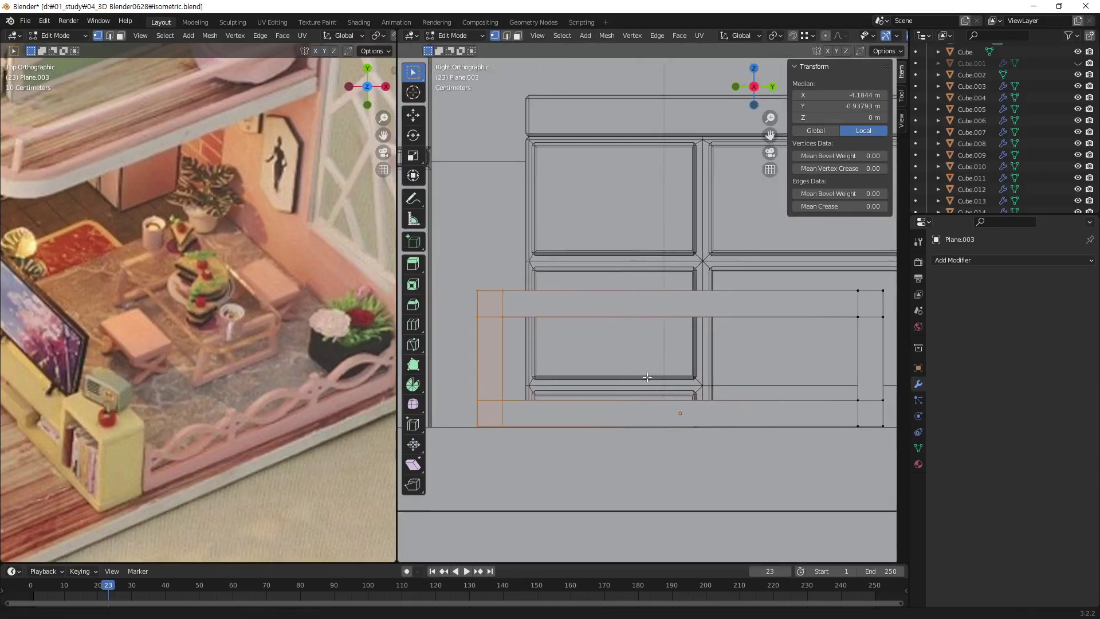
left_click(412, 467)
left_click_drag(491, 312, 630, 328)
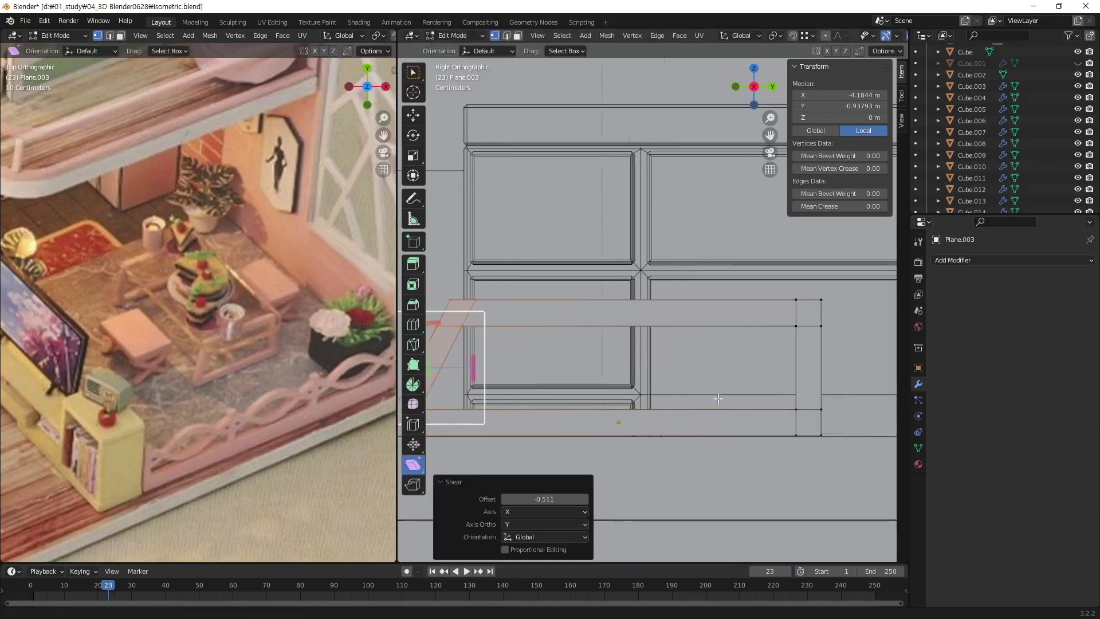
Shear the frame's right-side vertices outward by 0.5 to complete the trapezoid.
scroll(630, 328, "down", 2, "ctrl")
scroll(676, 402, "down", 2)
left_click(761, 344)
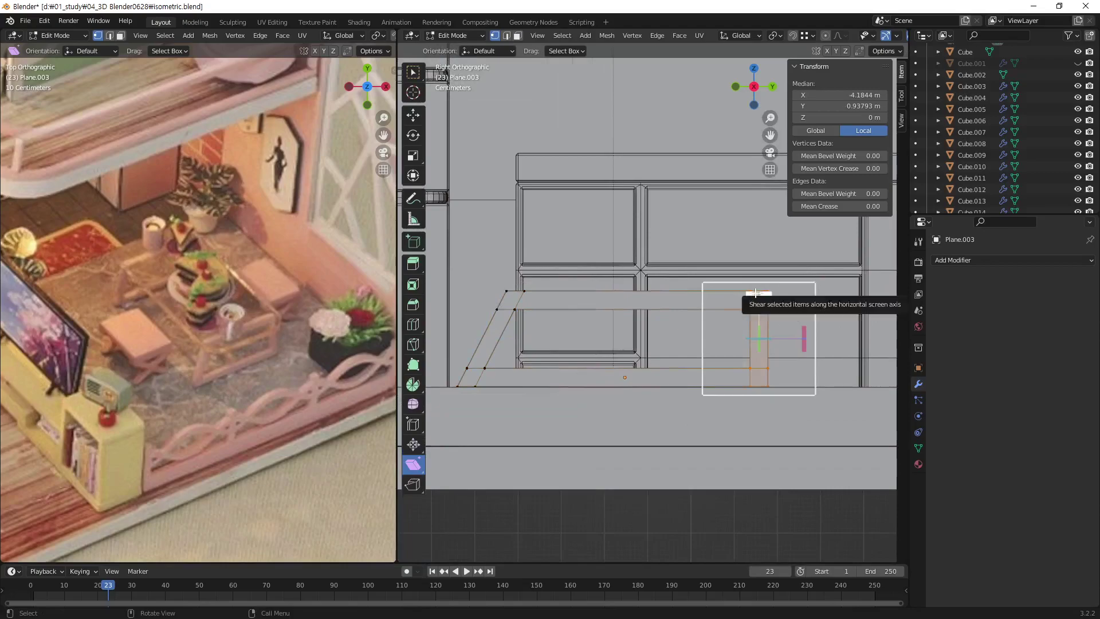
left_click_drag(788, 325, 634, 331)
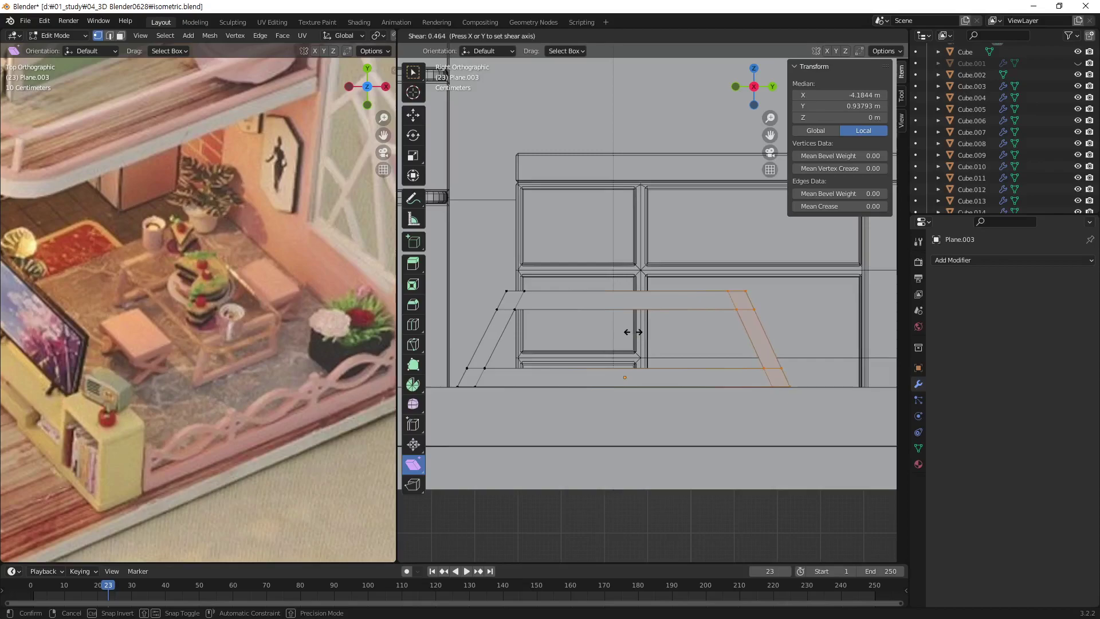
left_click_drag(623, 338, 624, 338)
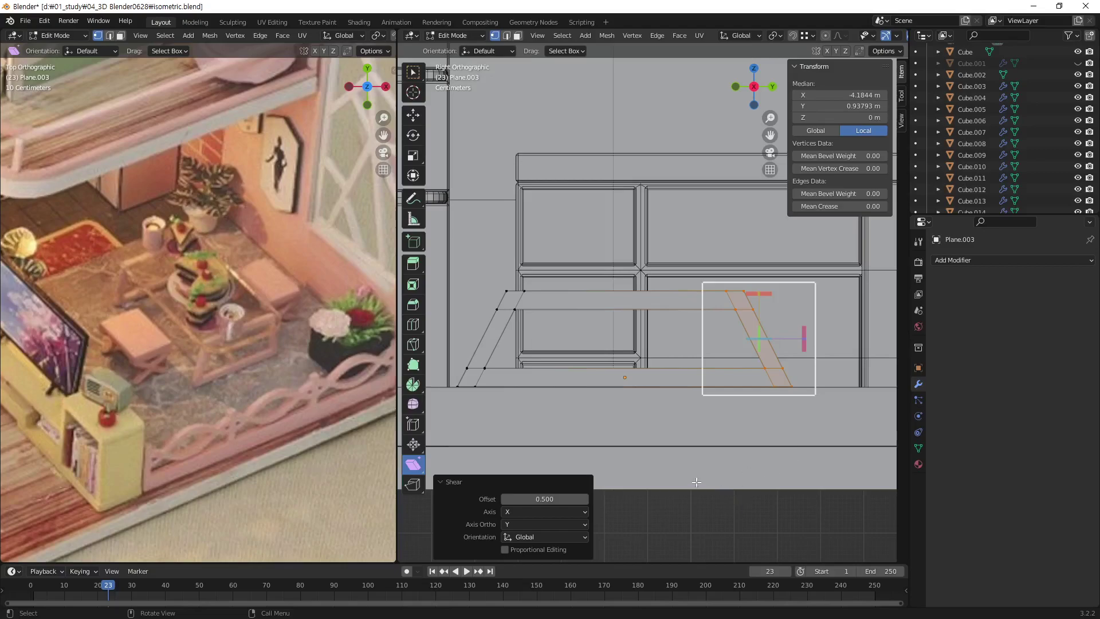
mouse_move(711, 412)
middle_mouse_down()
mouse_move(701, 424)
mouse_move(707, 417)
middle_mouse_up()
Move the frame's right-side vertices about 0.157 m along Y, narrowing it to 0.617 m.
key("Tab")
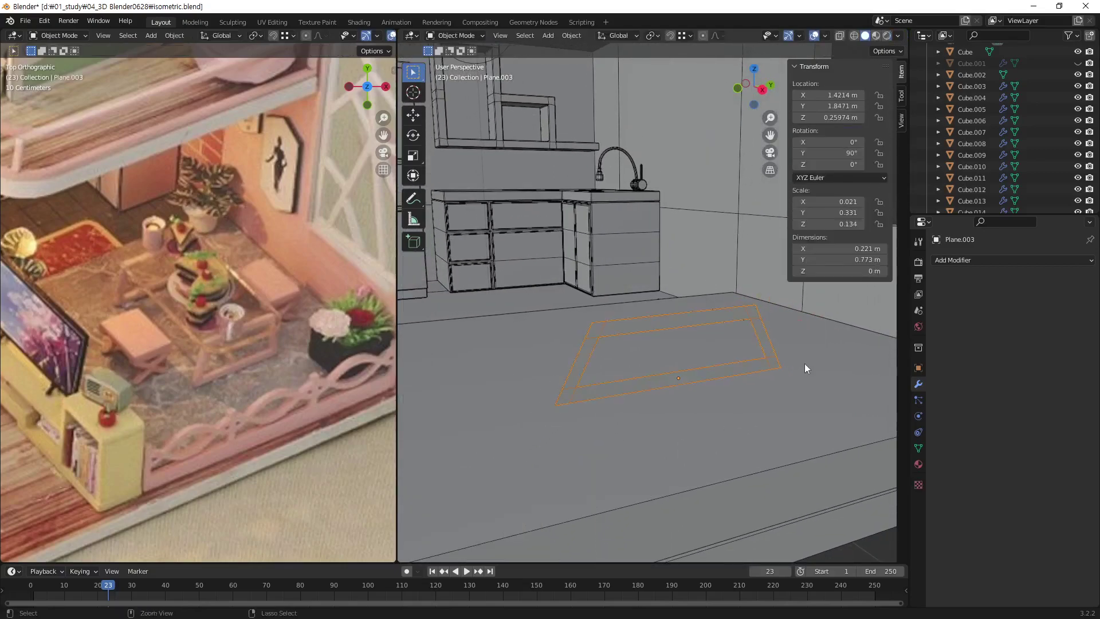
mouse_move(805, 368)
middle_mouse_down()
mouse_move(670, 388)
mouse_move(658, 442)
mouse_move(634, 423)
mouse_move(627, 377)
middle_mouse_up()
scroll(696, 370, "up", 3)
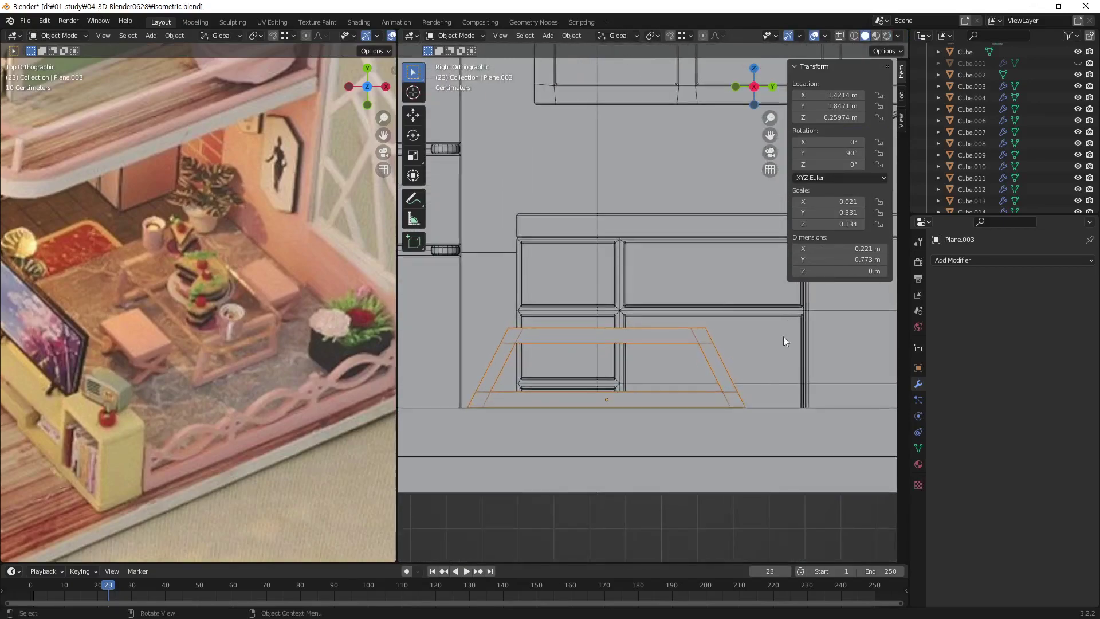
key("Tab")
left_click_drag(662, 424, 775, 312)
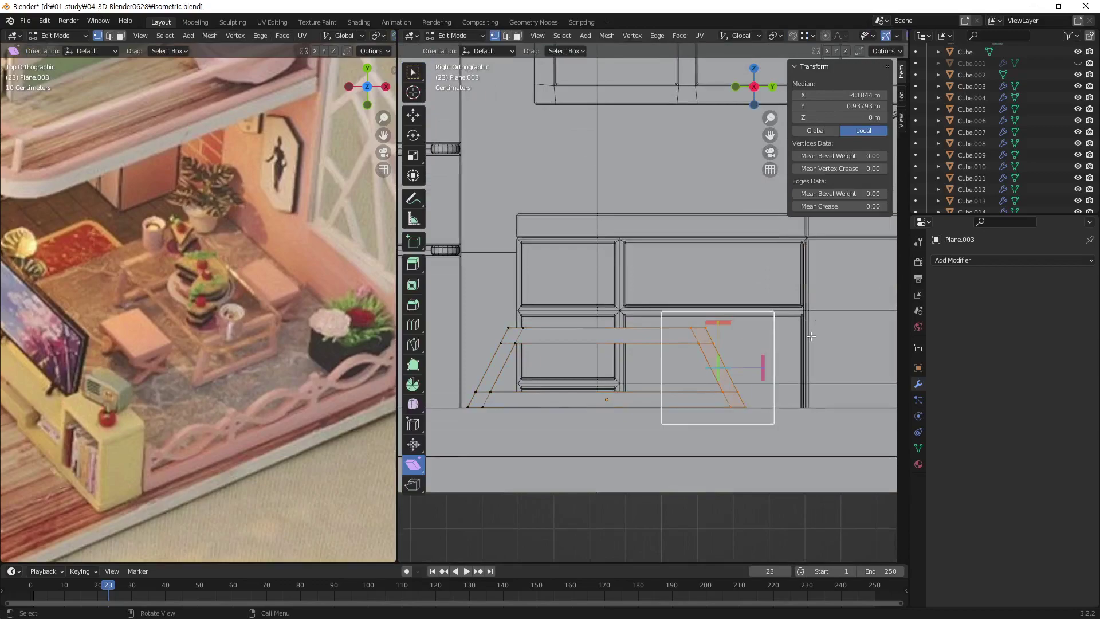
key("w")
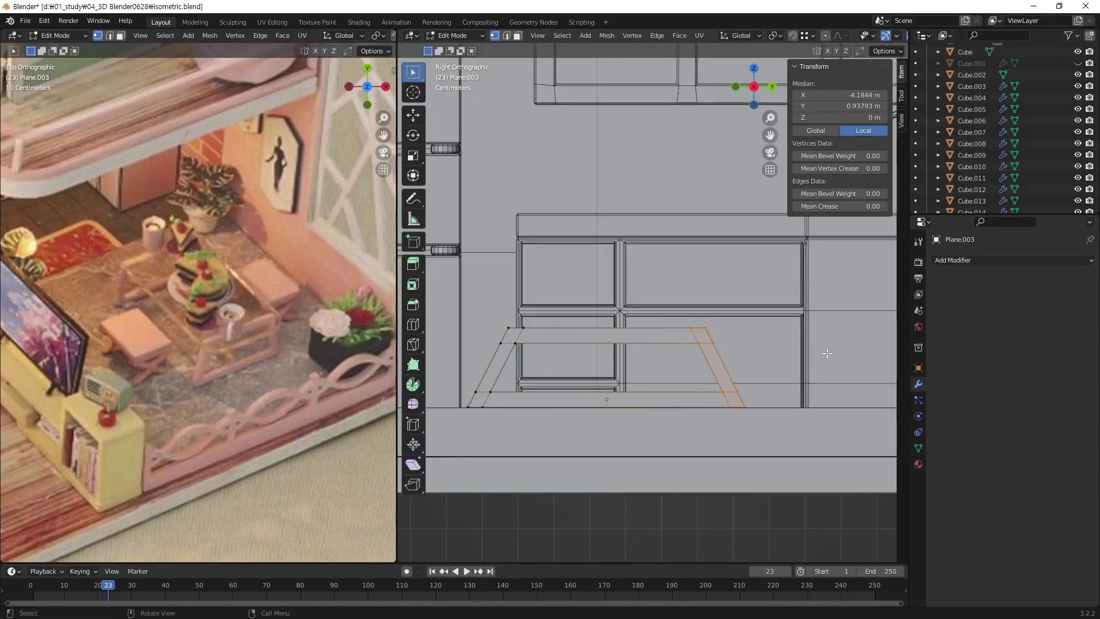
key("g")
key("y")
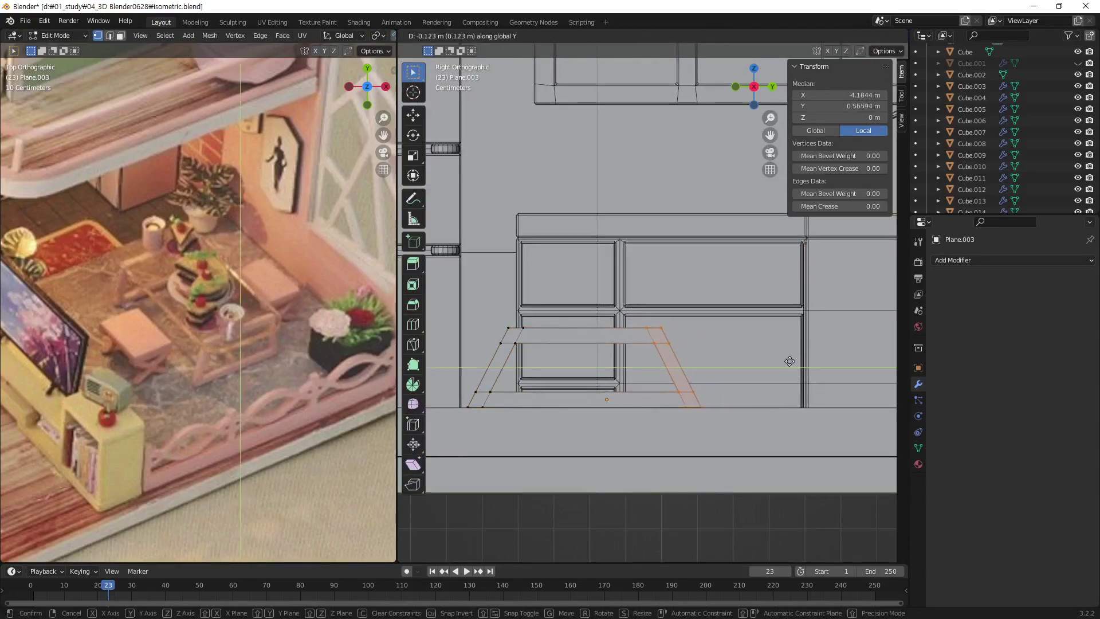
left_click(777, 367)
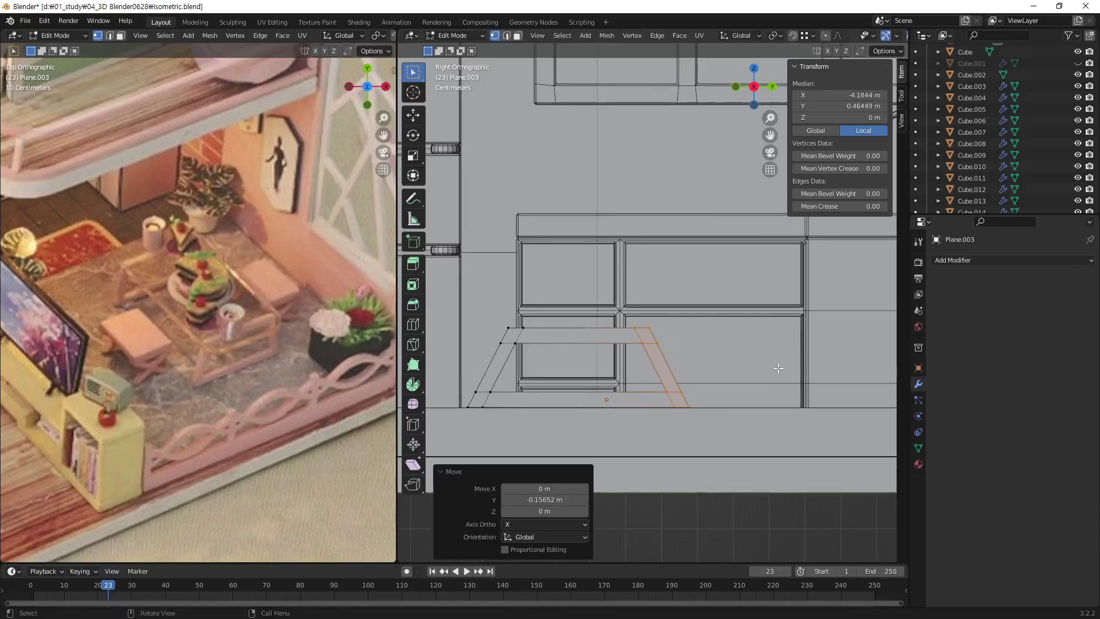
key("Tab")
mouse_move(727, 406)
middle_mouse_down()
mouse_move(715, 421)
mouse_move(799, 385)
mouse_move(699, 453)
mouse_move(687, 440)
mouse_move(706, 425)
mouse_move(585, 450)
mouse_move(658, 421)
mouse_move(750, 358)
mouse_move(688, 425)
middle_mouse_up()
Extrude all frame faces about 0.065 m along their normals, then nudge them slightly along X.
key("Tab")
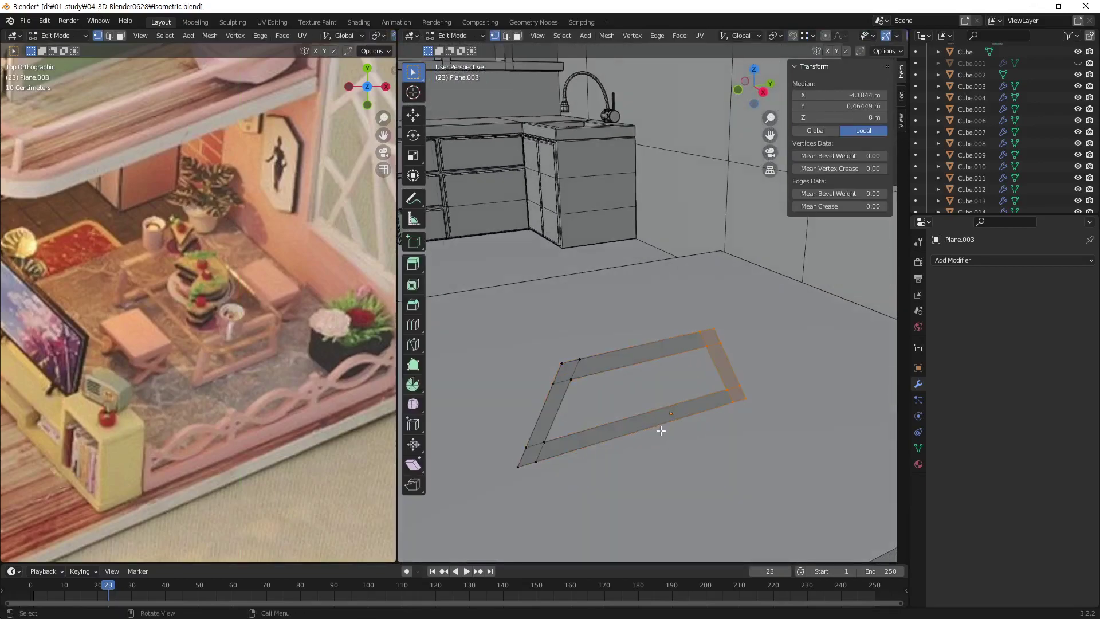
key("3")
key("a")
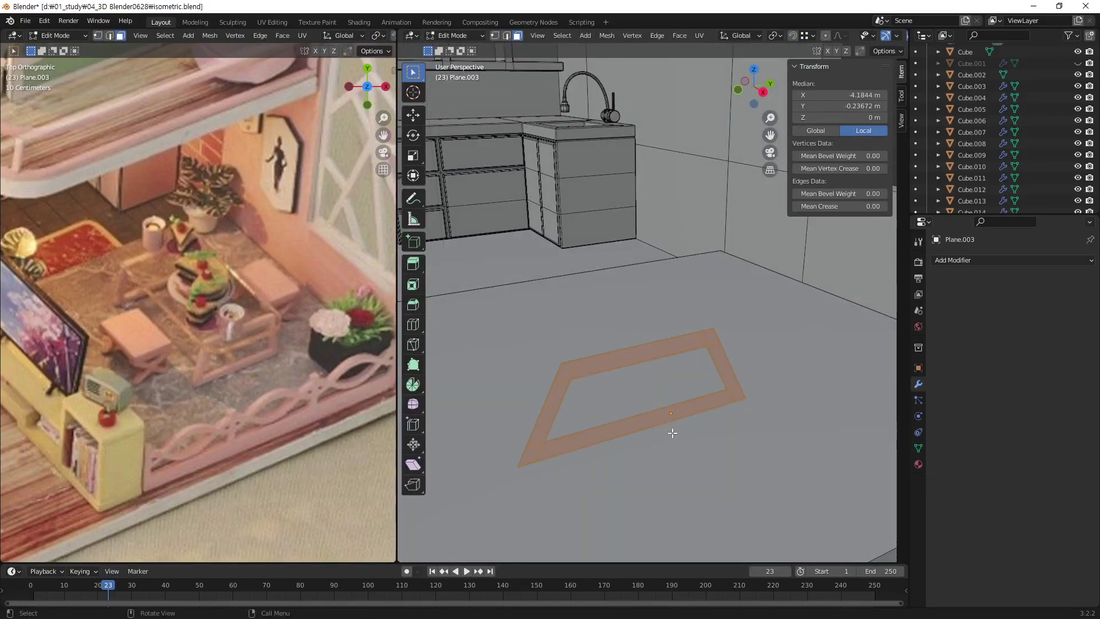
key("e")
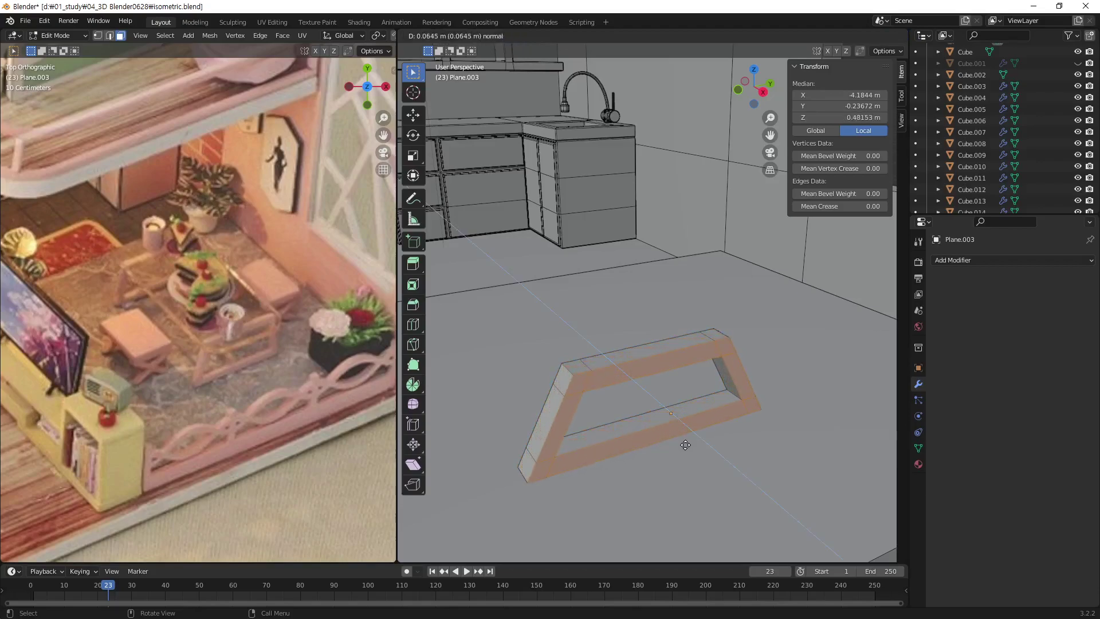
left_click(685, 445)
mouse_move(686, 444)
middle_mouse_down()
mouse_move(739, 451)
mouse_move(766, 427)
middle_mouse_up()
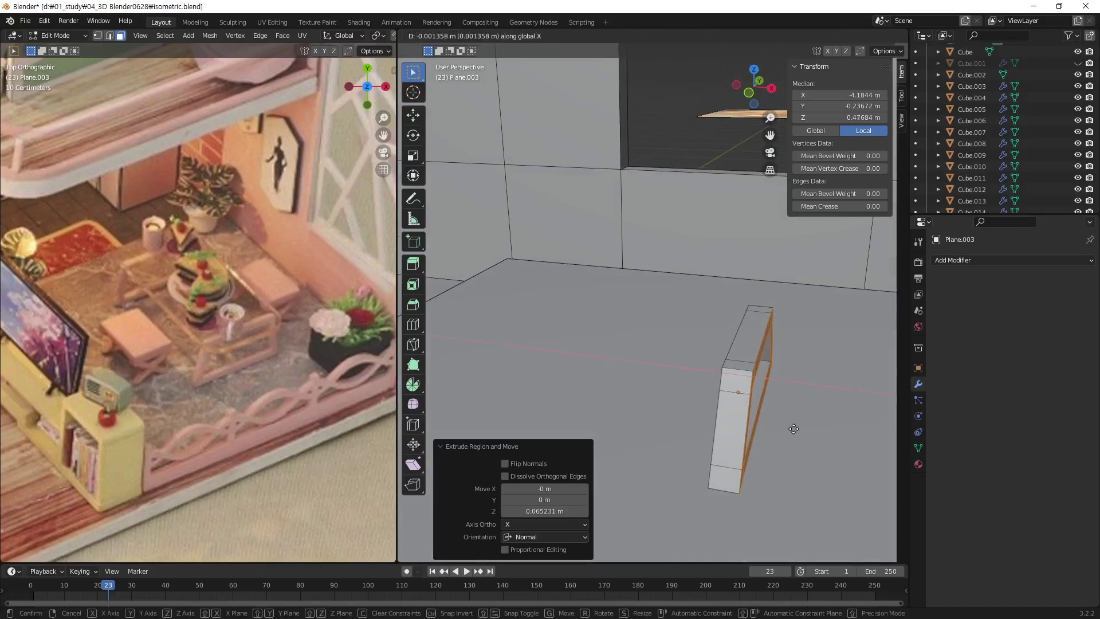
key("g")
key("x")
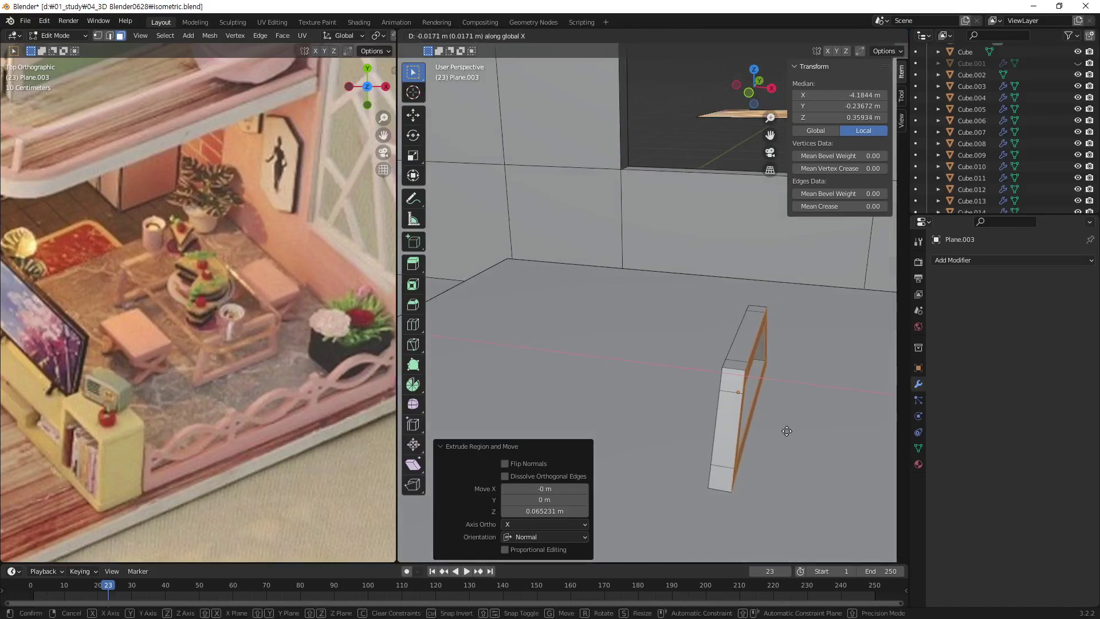
left_click(787, 431)
mouse_move(786, 431)
middle_mouse_down()
mouse_move(712, 401)
mouse_move(751, 394)
mouse_move(737, 390)
mouse_move(761, 363)
middle_mouse_up()
key("Tab")
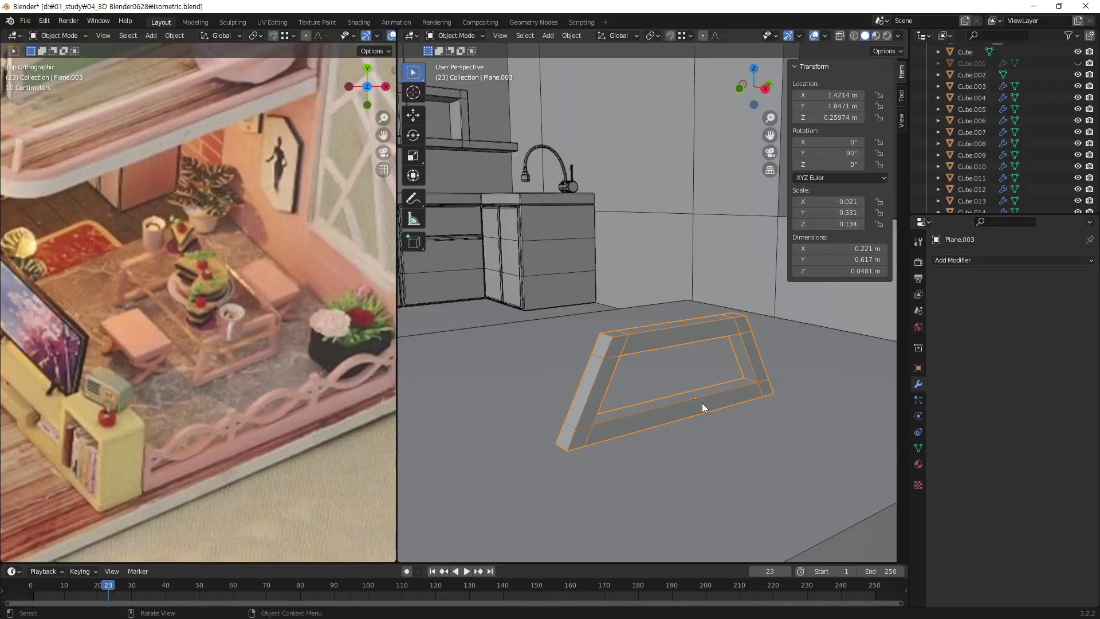
Apply rotation and scale to the trapezoid leg frame.
key("ctrl+a")
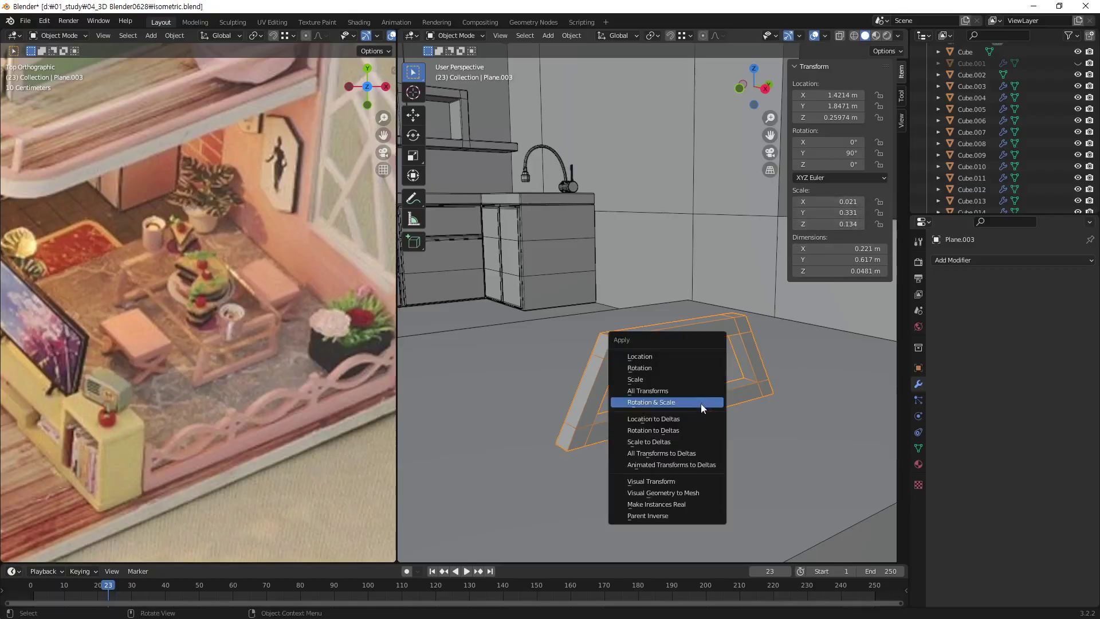
left_click(700, 402)
middle_click_drag(735, 387, 732, 419)
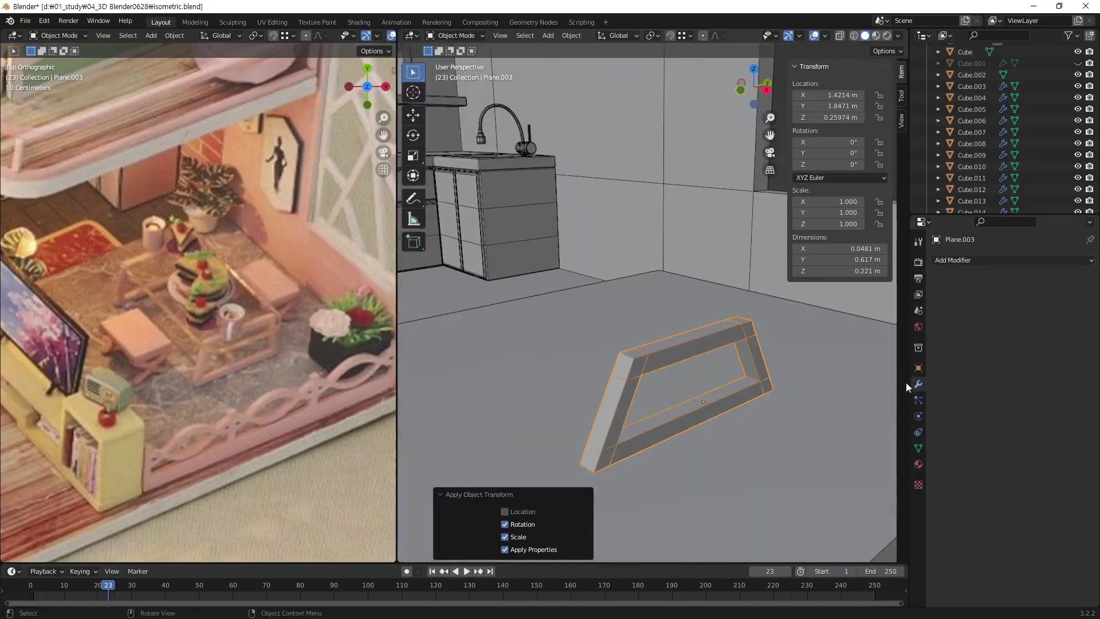
Add a Bevel modifier to the frame with Amount 0.005 m and 1 segment.
left_click(961, 264)
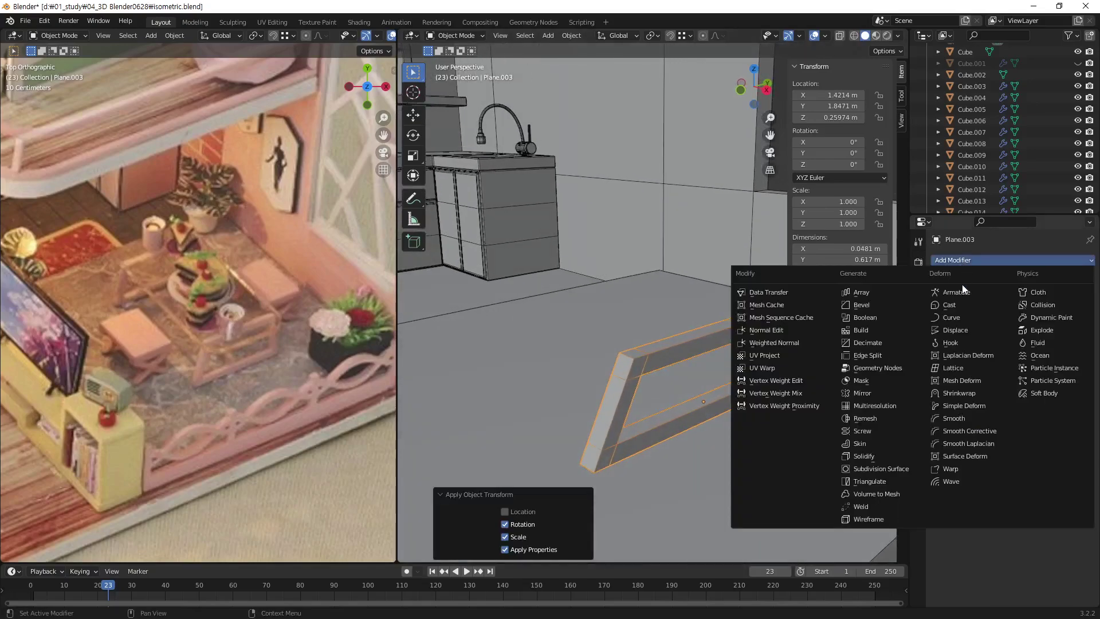
left_click(877, 308)
left_click(1033, 322)
key("BackSpace")
type(".005")
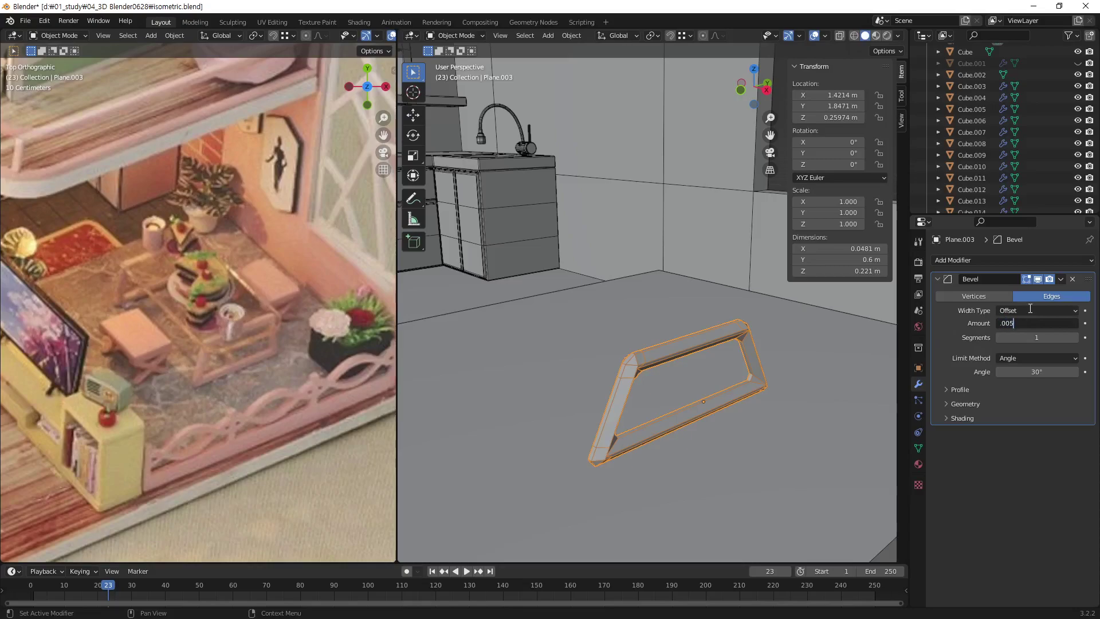
key("Tab")
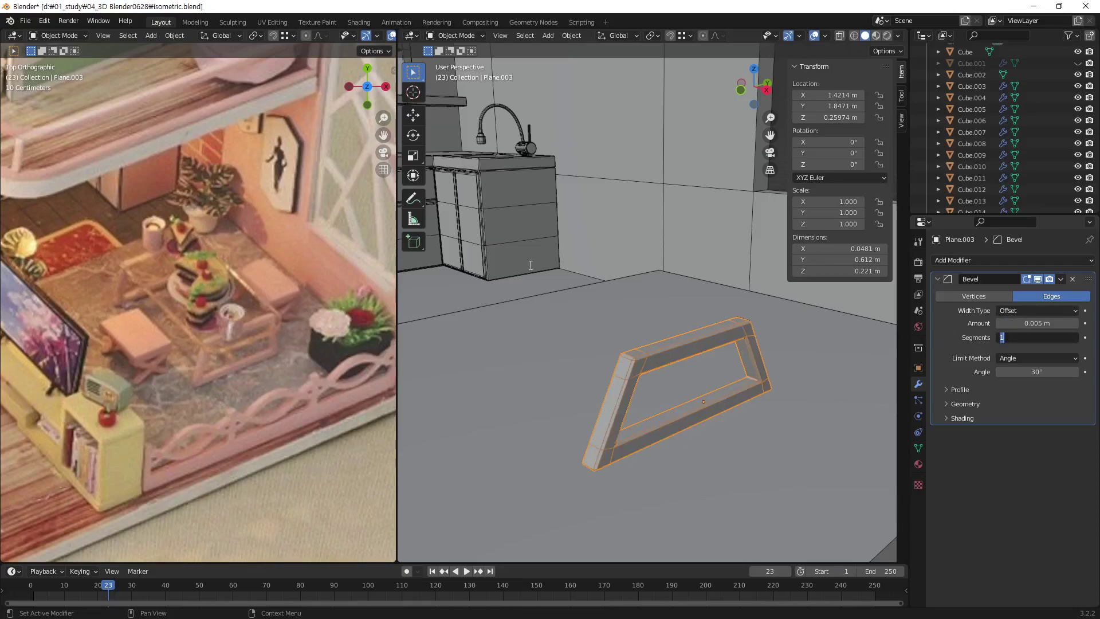
key("Return")
middle_click_drag(806, 410, 726, 411)
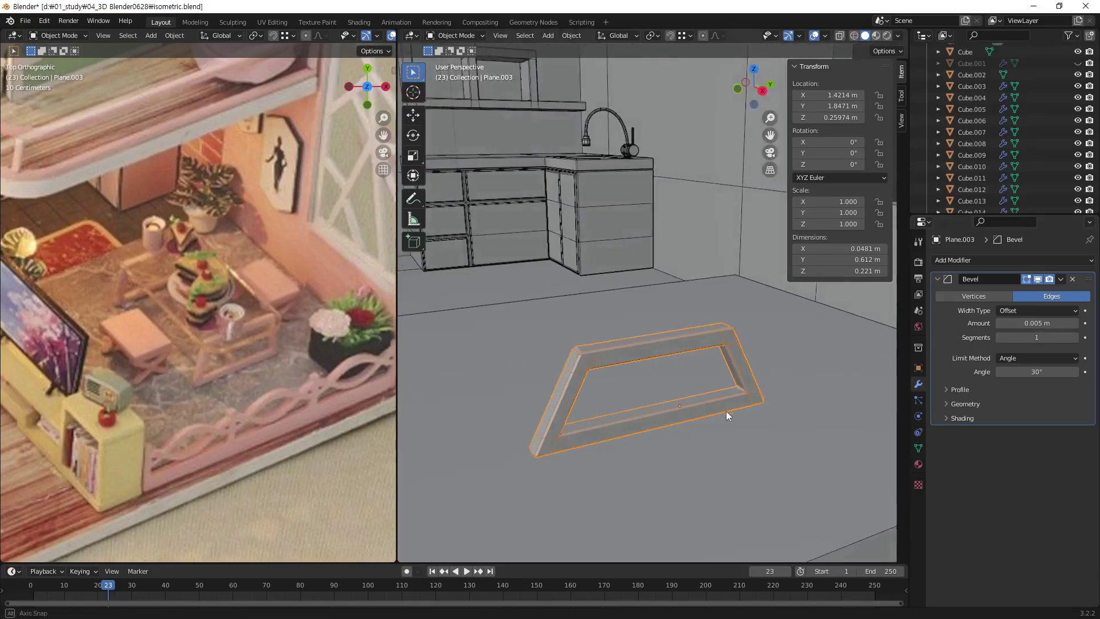
scroll(727, 411, "down", 2)
mouse_move(621, 507)
middle_mouse_down()
mouse_move(825, 516)
mouse_move(706, 436)
mouse_move(790, 437)
mouse_move(621, 446)
mouse_move(658, 375)
mouse_move(679, 390)
mouse_move(721, 383)
mouse_move(802, 356)
mouse_move(809, 327)
middle_mouse_up()
left_click(825, 511)
Nudge the trapezoid leg frame slightly along Y.
left_click(659, 372)
key("g")
key("y")
left_click(737, 384)
Duplicate the leg frame and move the copy about 0.70482 m along X beside the original.
key("shift+d")
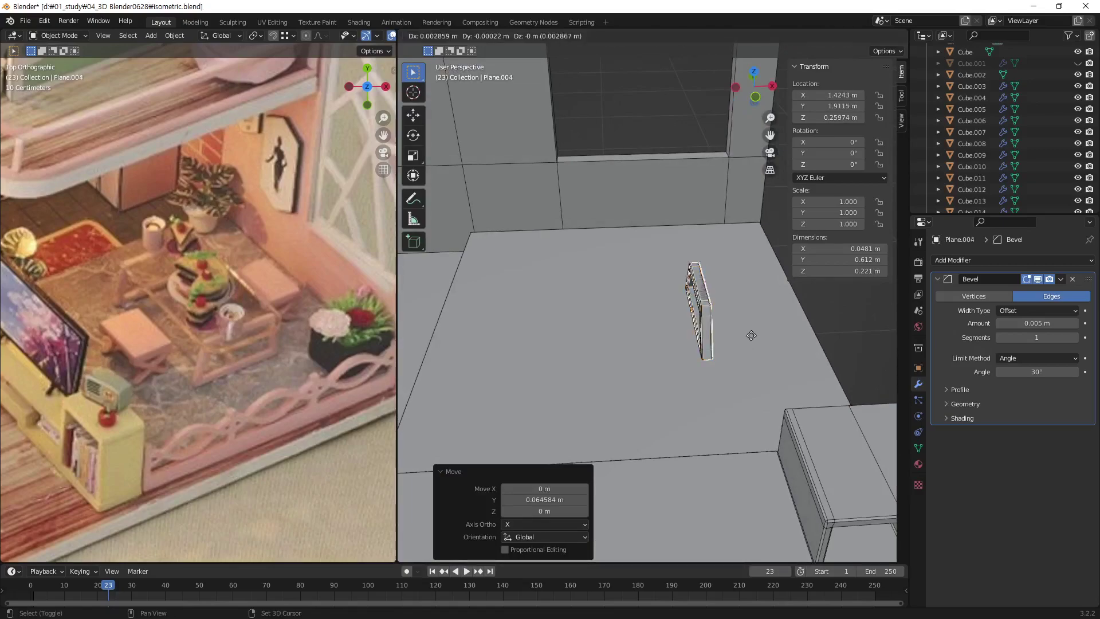
key("x")
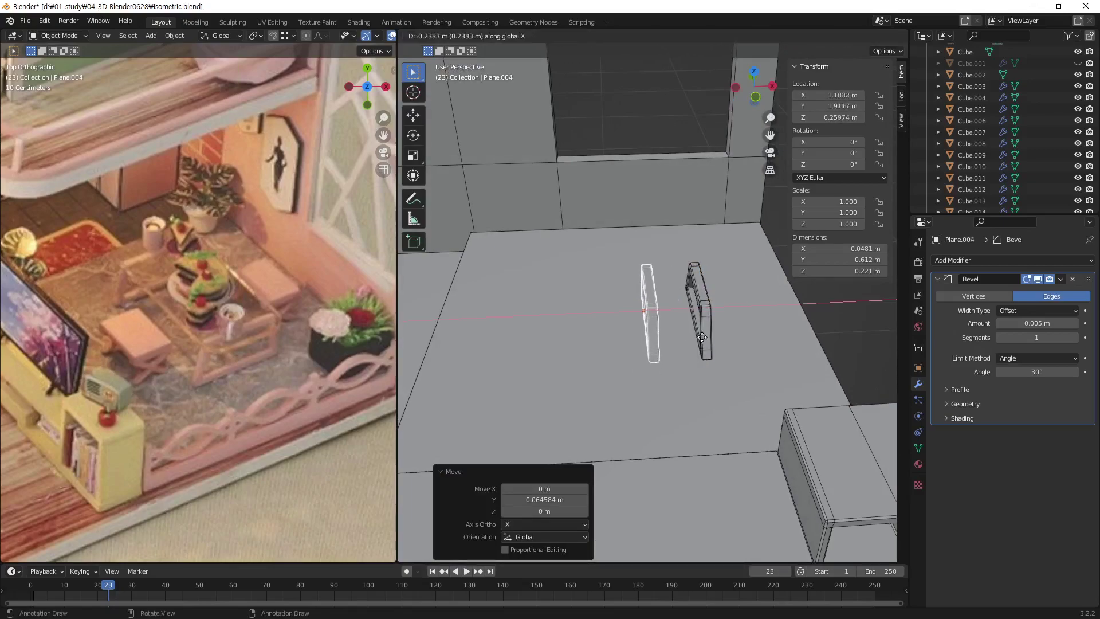
left_click(610, 365)
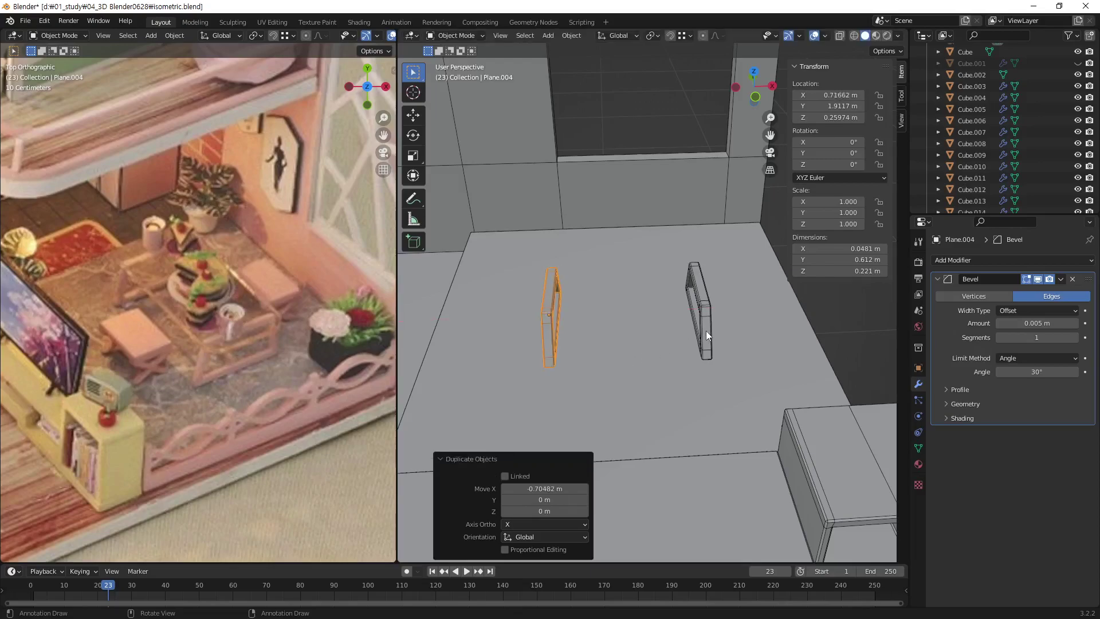
mouse_move(841, 334)
middle_mouse_down()
mouse_move(692, 332)
mouse_move(703, 358)
middle_mouse_up()
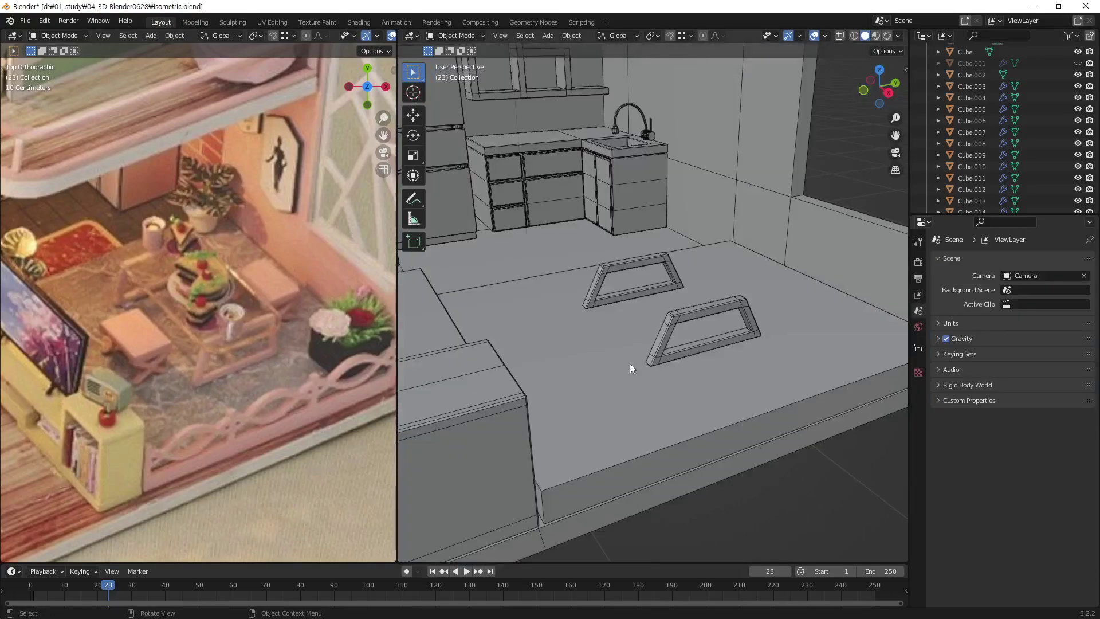
mouse_move(631, 363)
middle_mouse_down()
mouse_move(707, 399)
mouse_move(633, 384)
mouse_move(618, 375)
mouse_move(625, 358)
mouse_move(628, 371)
middle_mouse_up()
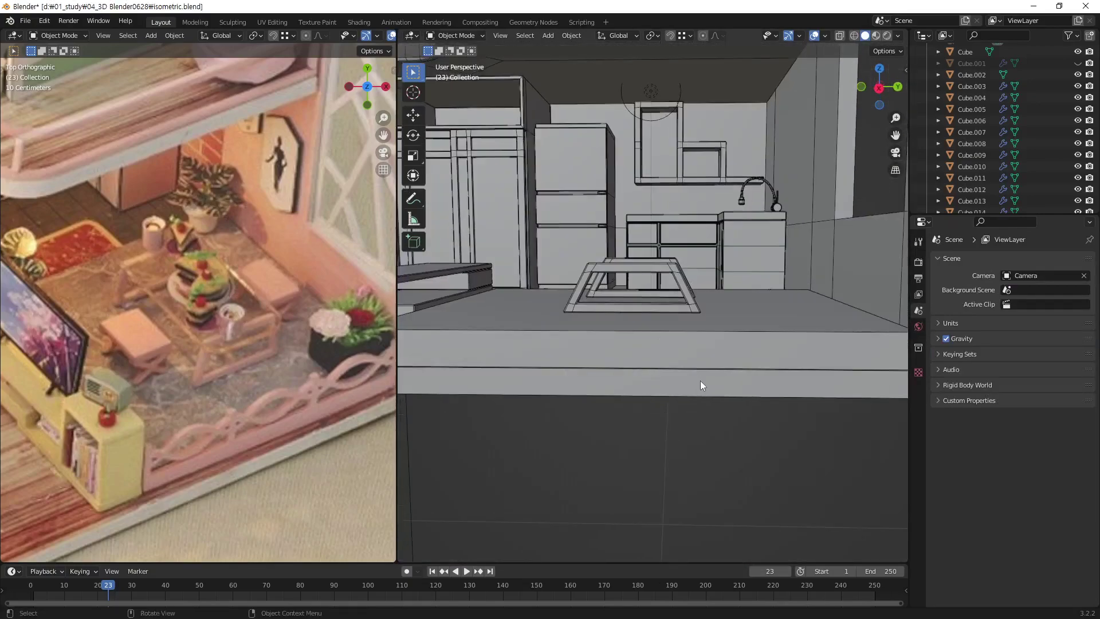
Add a cube, shrink it to about 0.29 and place it over the leg frame.
key("shift+a")
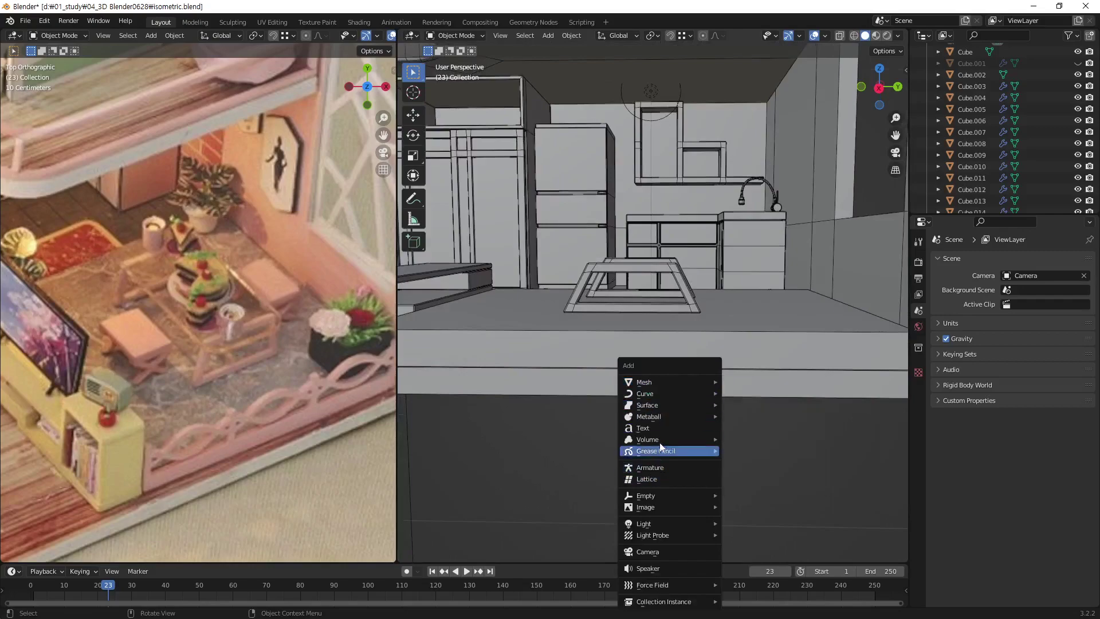
left_click(748, 395)
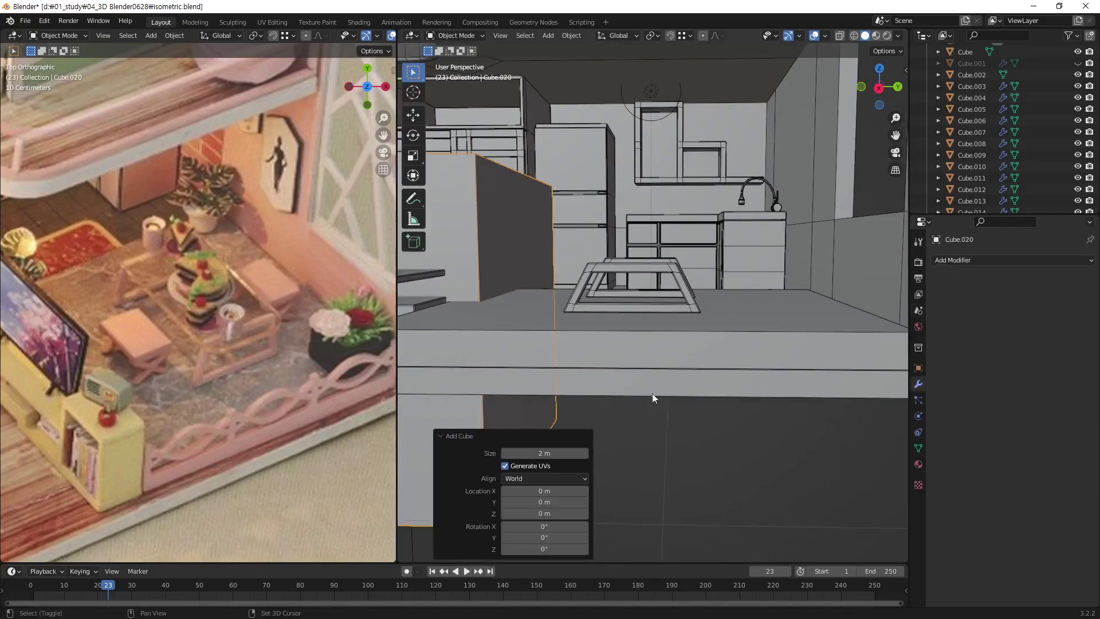
mouse_move(652, 393)
middle_mouse_down("alt")
mouse_move(729, 398)
mouse_move(727, 382)
mouse_move(646, 427)
middle_mouse_up("alt")
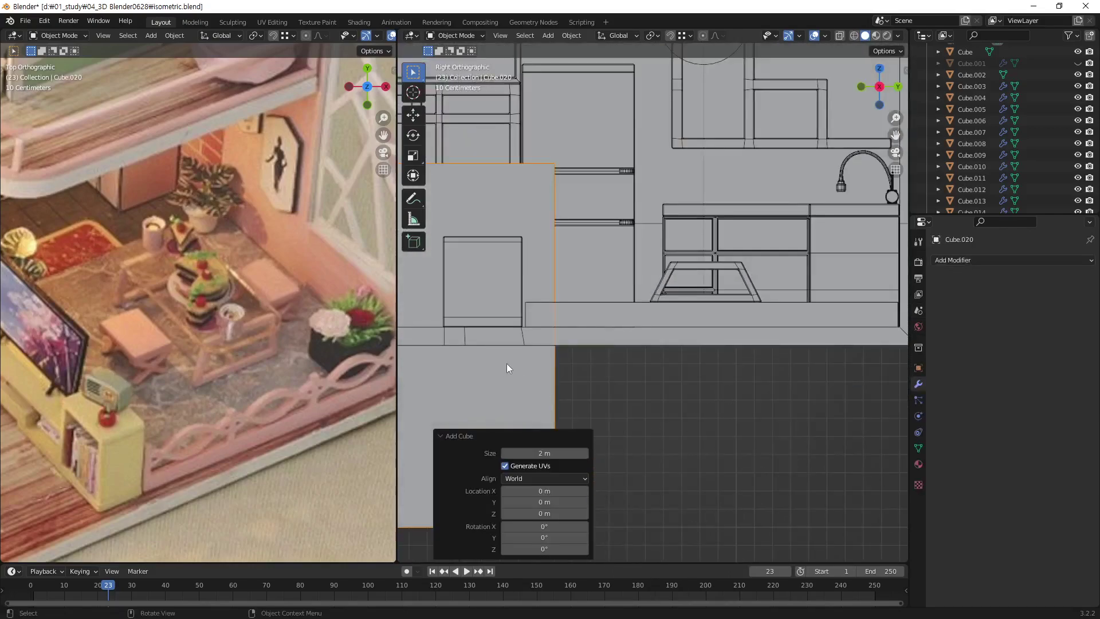
key("g")
left_click(815, 269)
key("s")
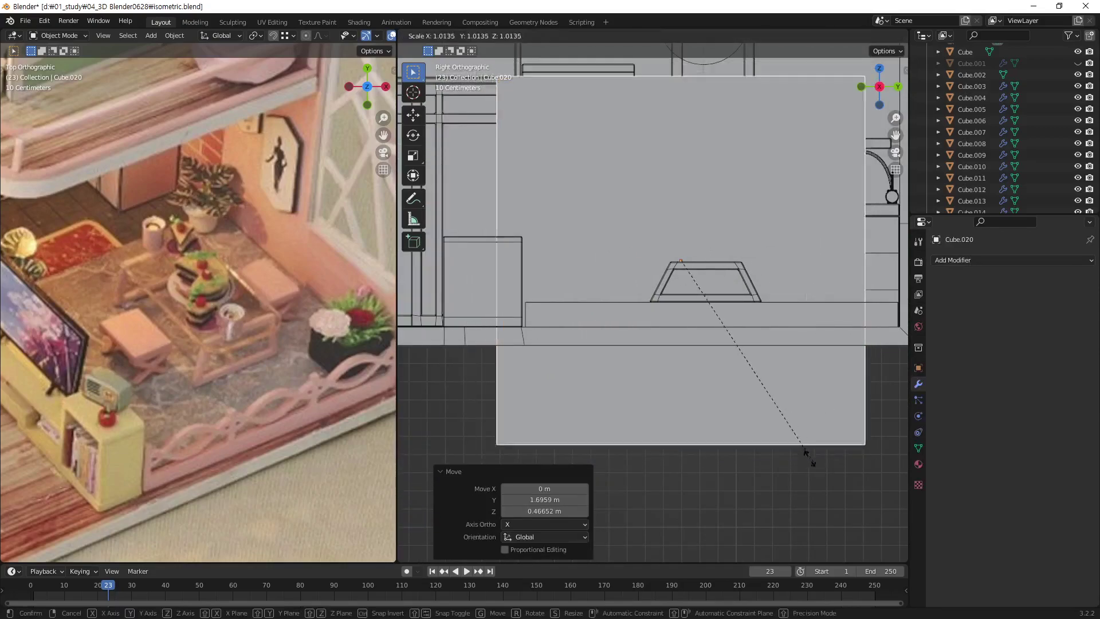
left_click(677, 330)
key("g")
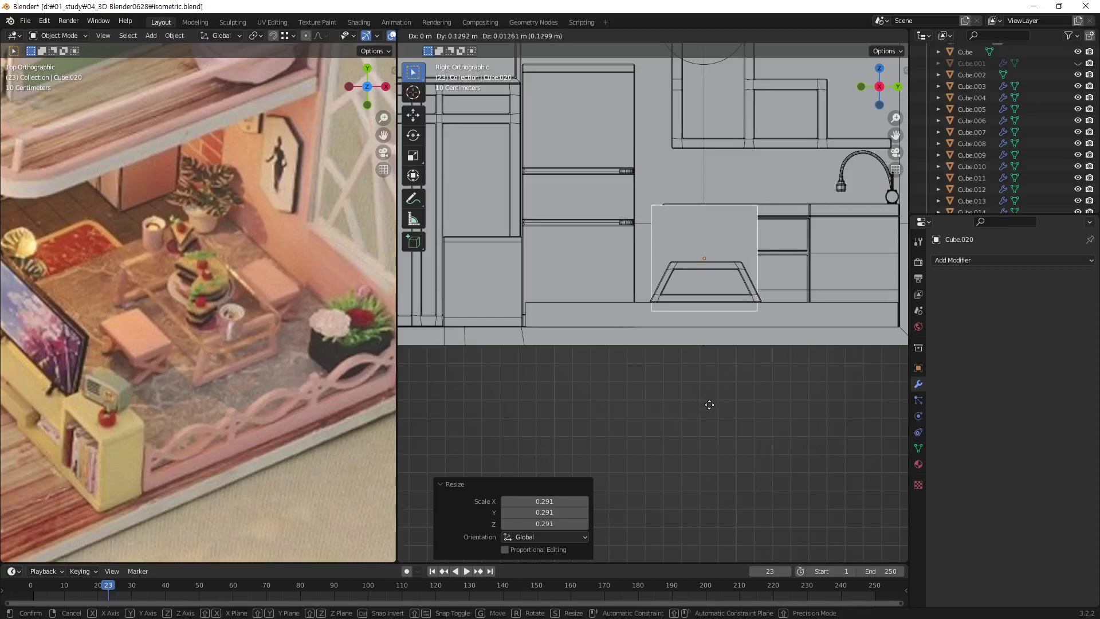
left_click(709, 404)
key("s")
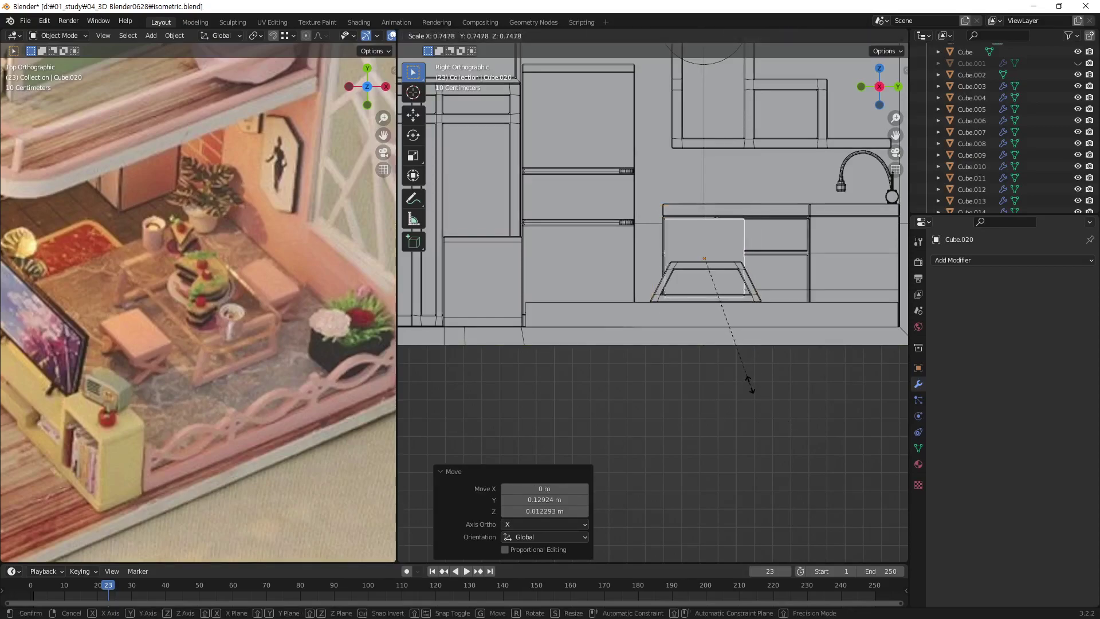
left_click(760, 406)
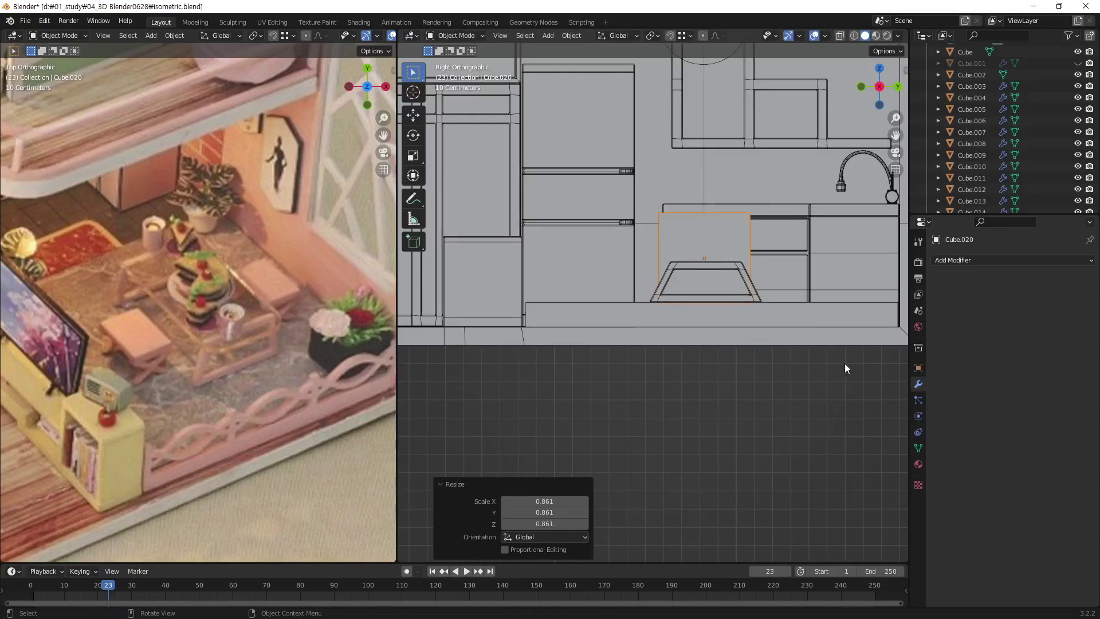
Flatten the cube to 0.115 on Z and seat the slab on top of the frames.
key("s")
key("z")
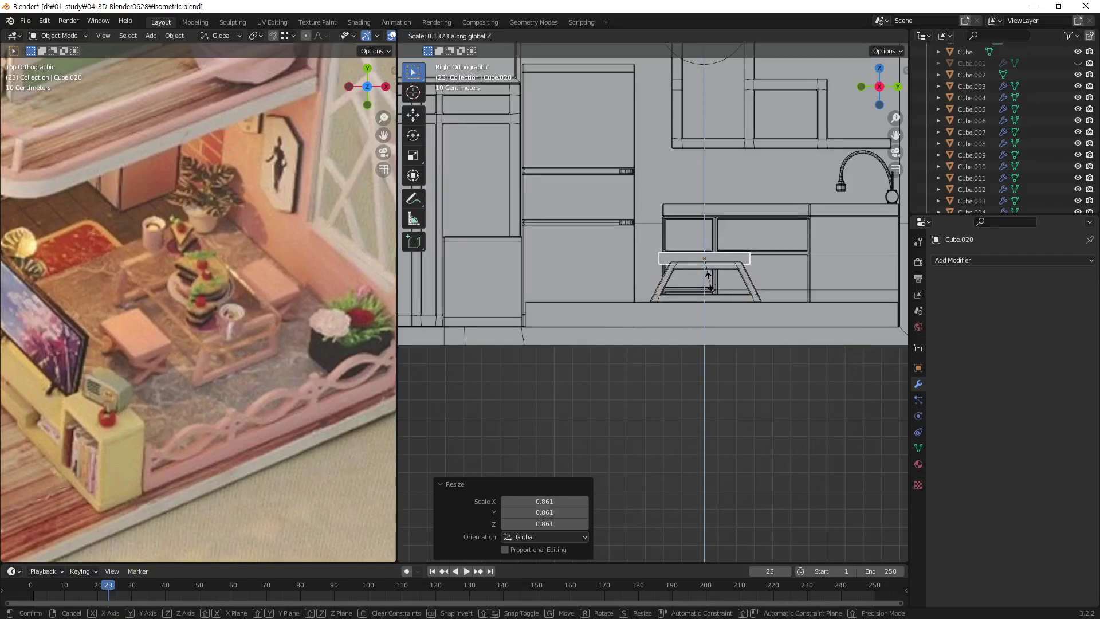
left_click(708, 278)
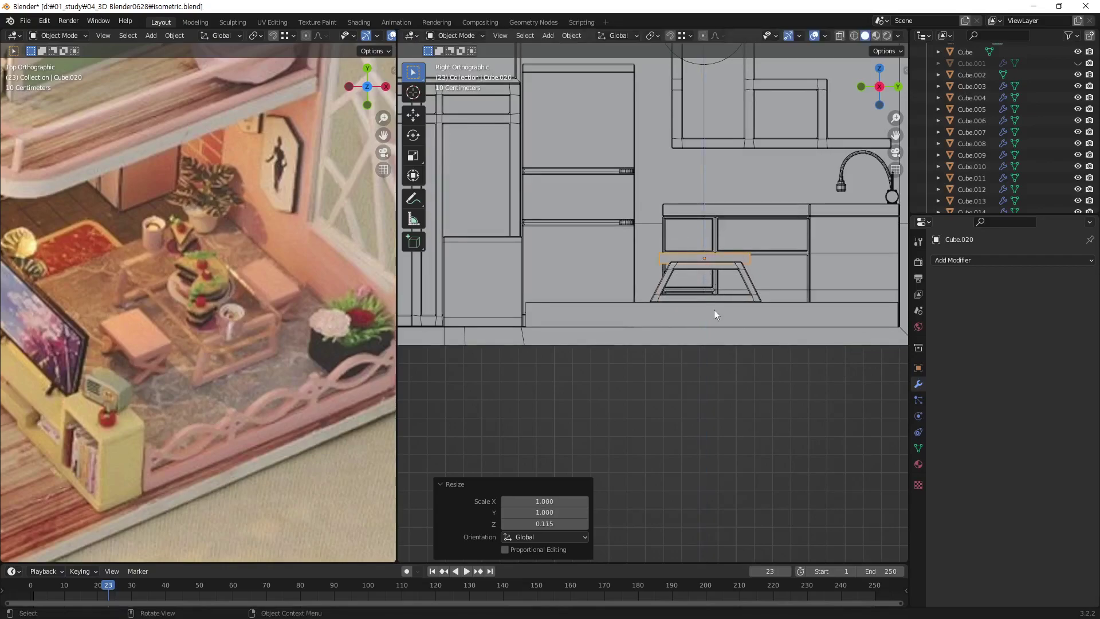
scroll(711, 312, "up", 3)
scroll(768, 263, "up", 4)
middle_click_drag(830, 215, 665, 287, "shift")
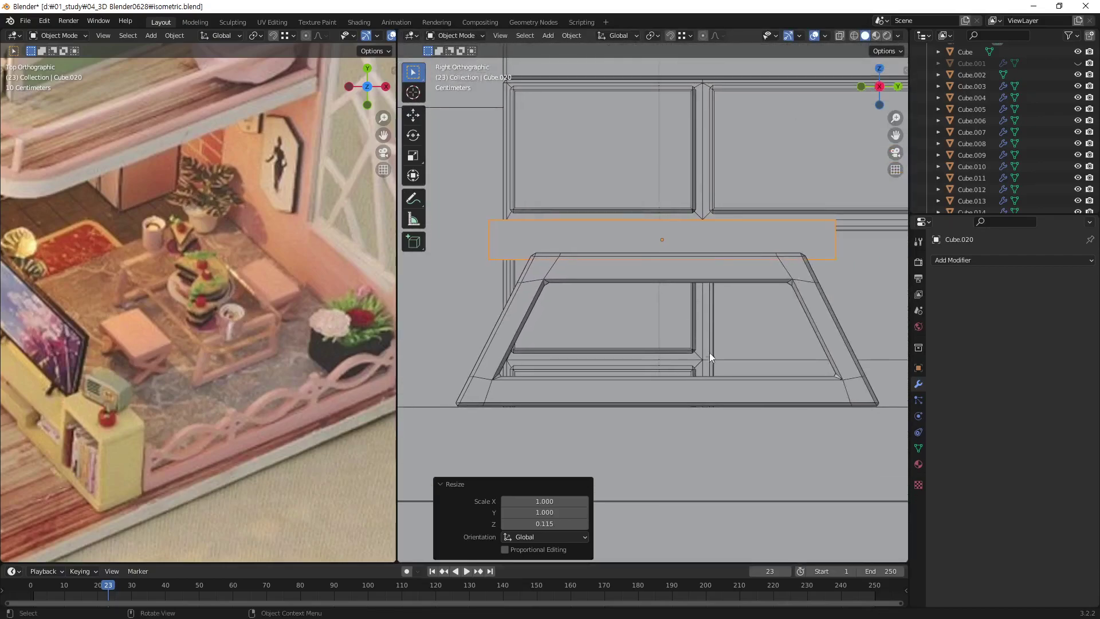
key("g")
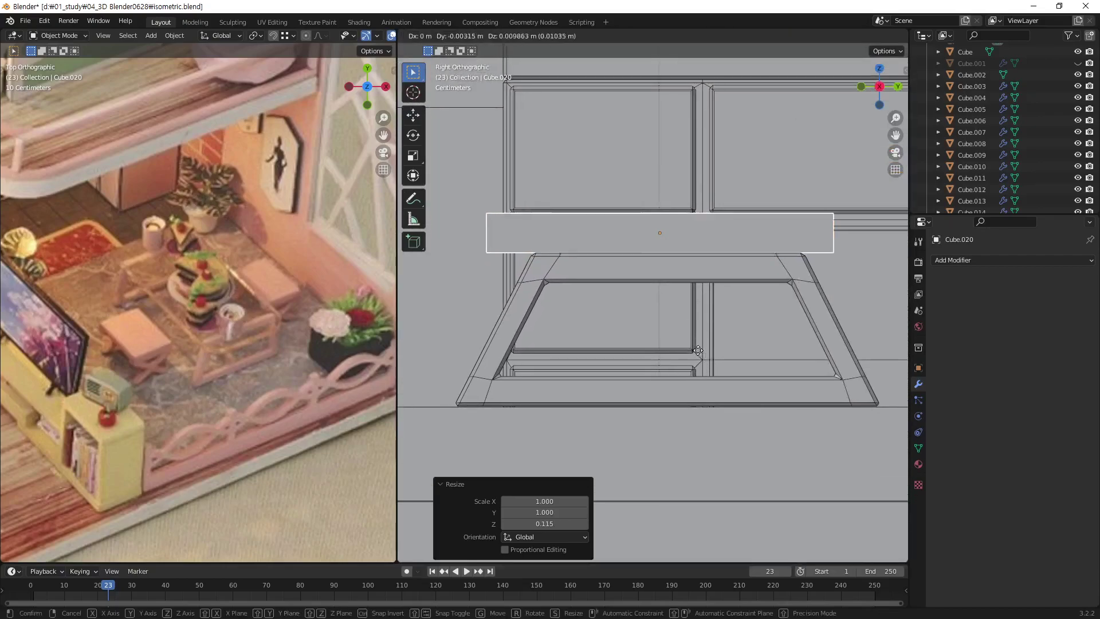
left_click(743, 351)
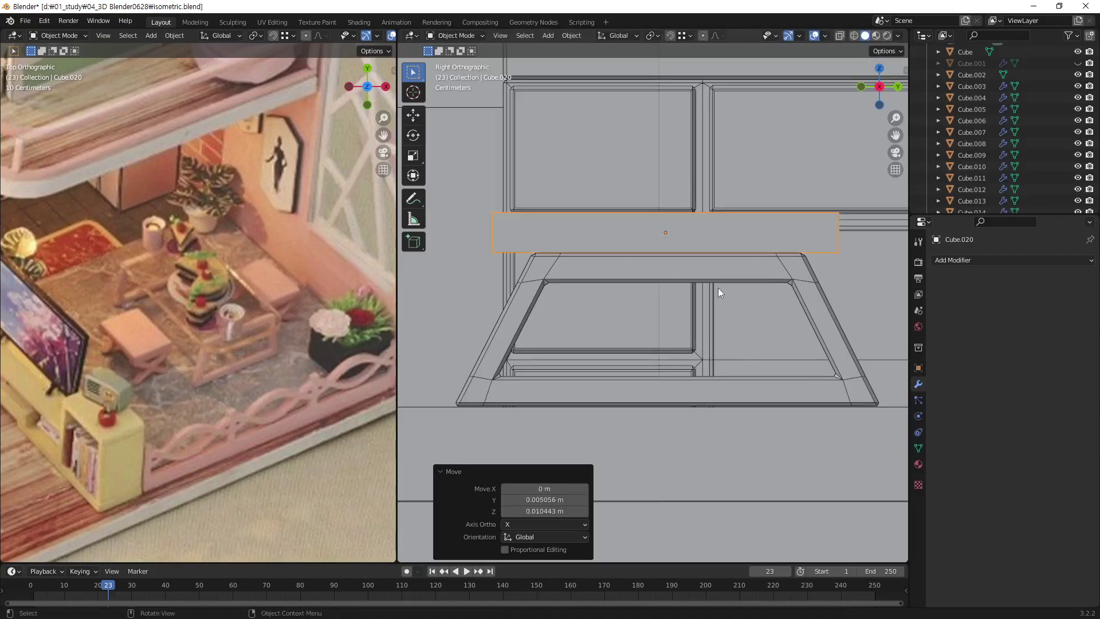
mouse_move(718, 287)
middle_mouse_down()
mouse_move(764, 305)
mouse_move(535, 405)
mouse_move(781, 321)
mouse_move(672, 337)
mouse_move(705, 327)
middle_mouse_up()
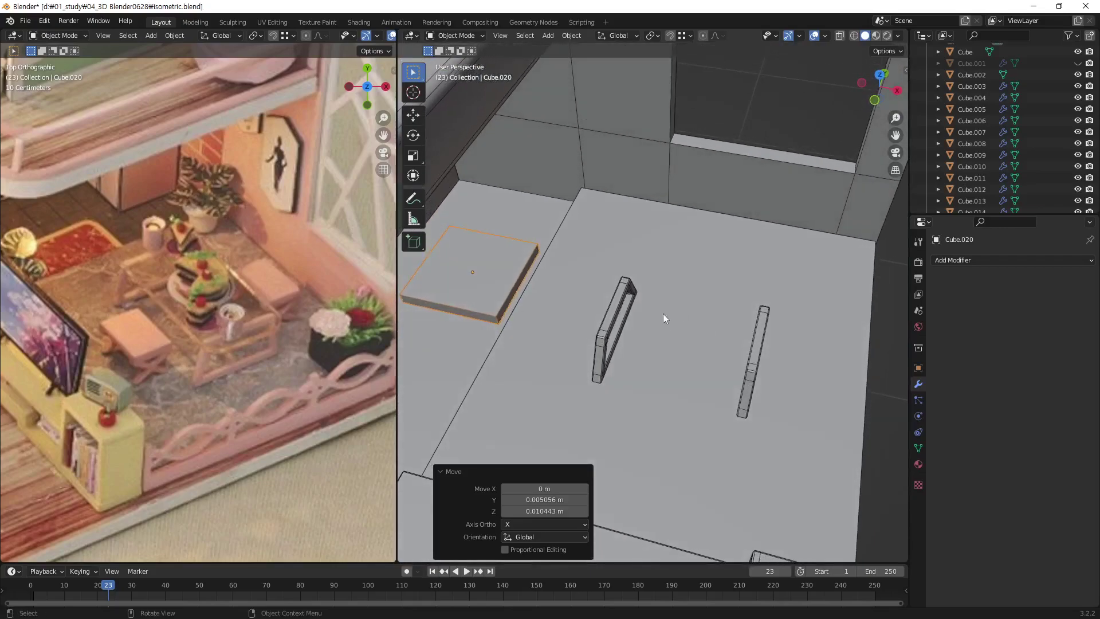
Slide the slab along X so it sits between the two frames.
key("g")
key("x")
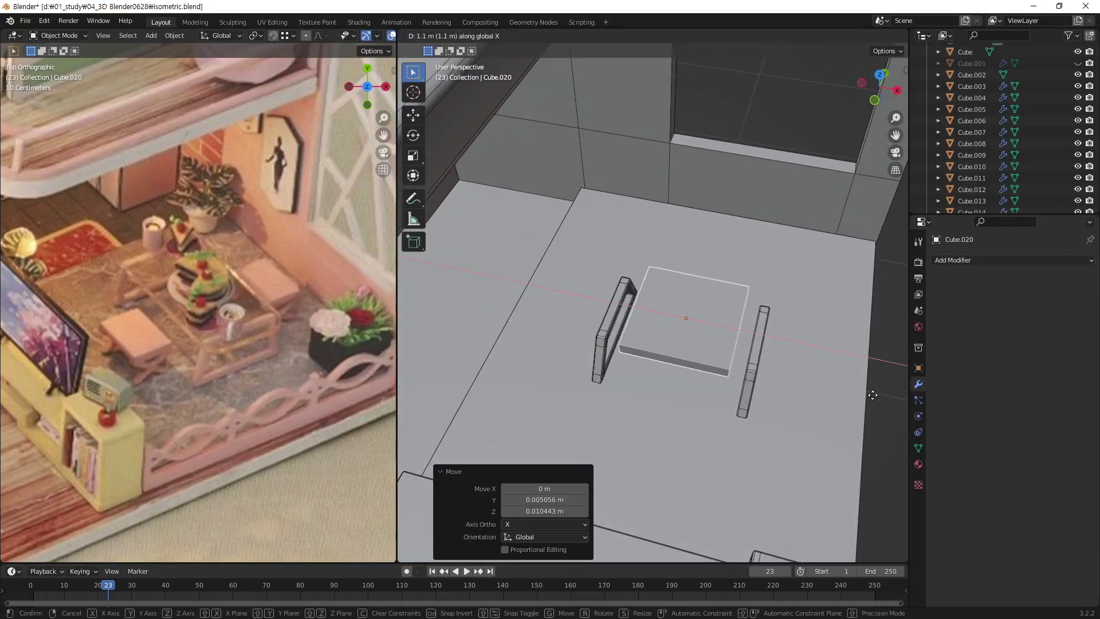
left_click(873, 395)
mouse_move(824, 393)
middle_mouse_down()
mouse_move(754, 364)
mouse_move(756, 318)
middle_mouse_up()
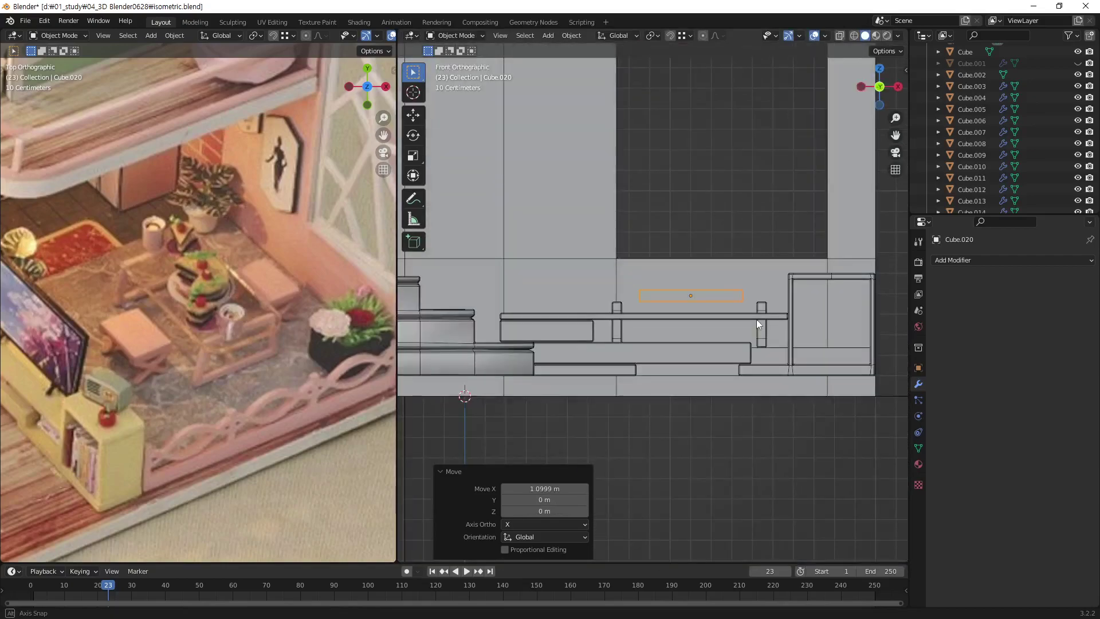
Stretch the tabletop to 1.792 along X and centre it over both legs.
key("s")
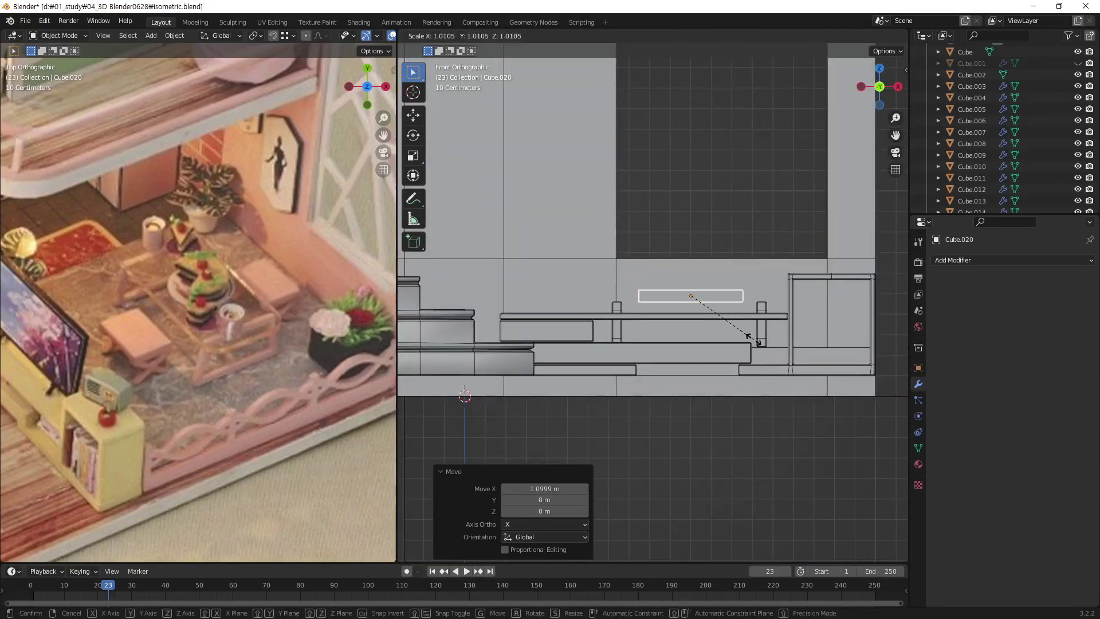
key("x")
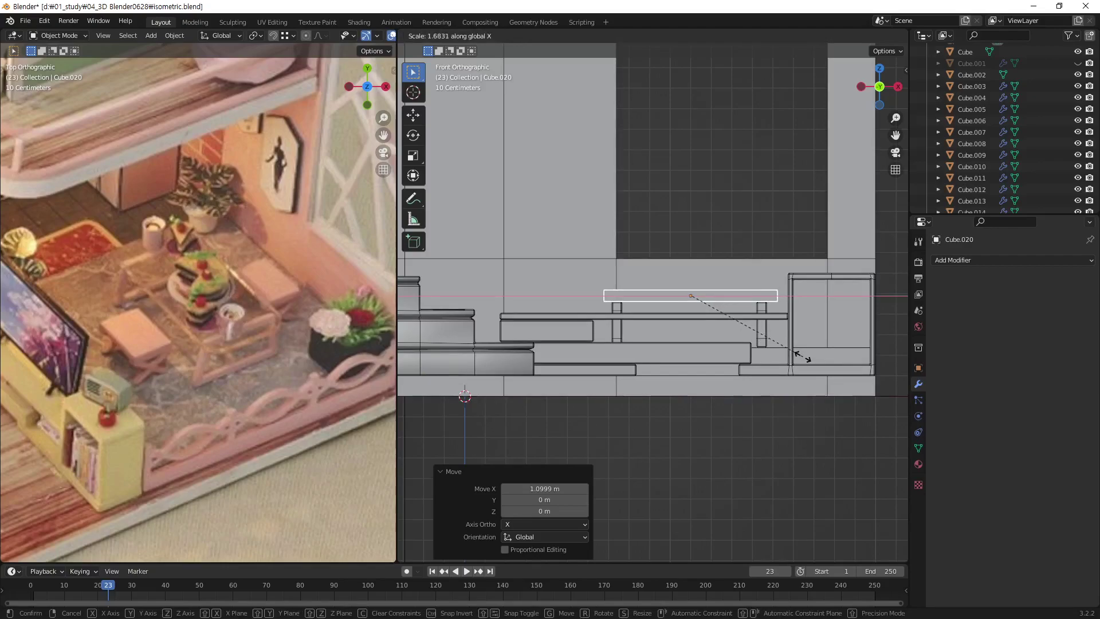
left_click(810, 361)
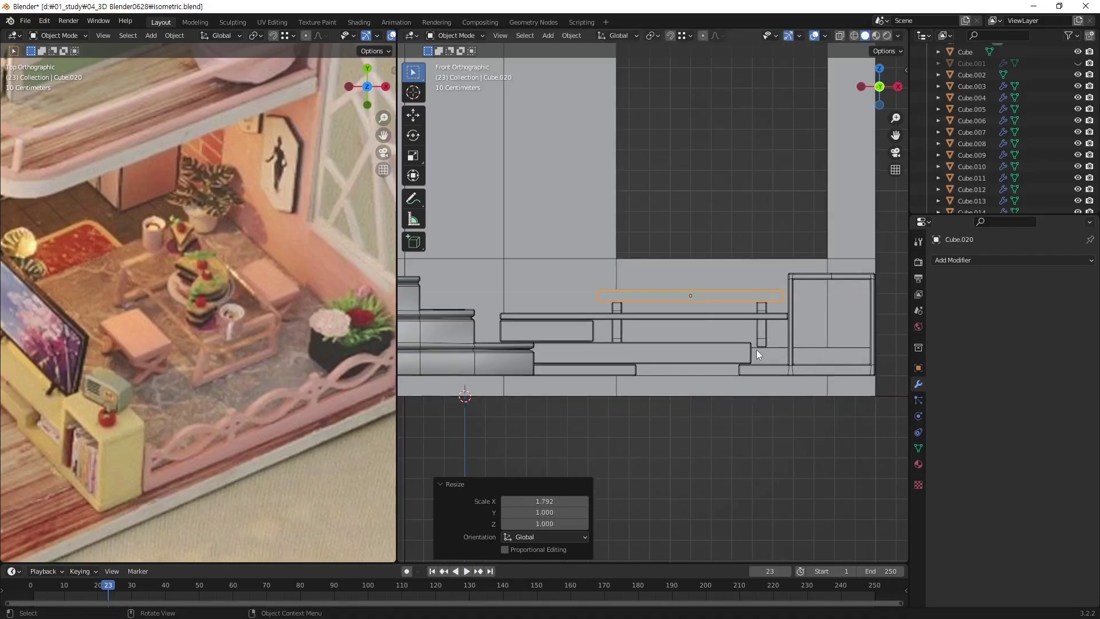
key("g")
key("x")
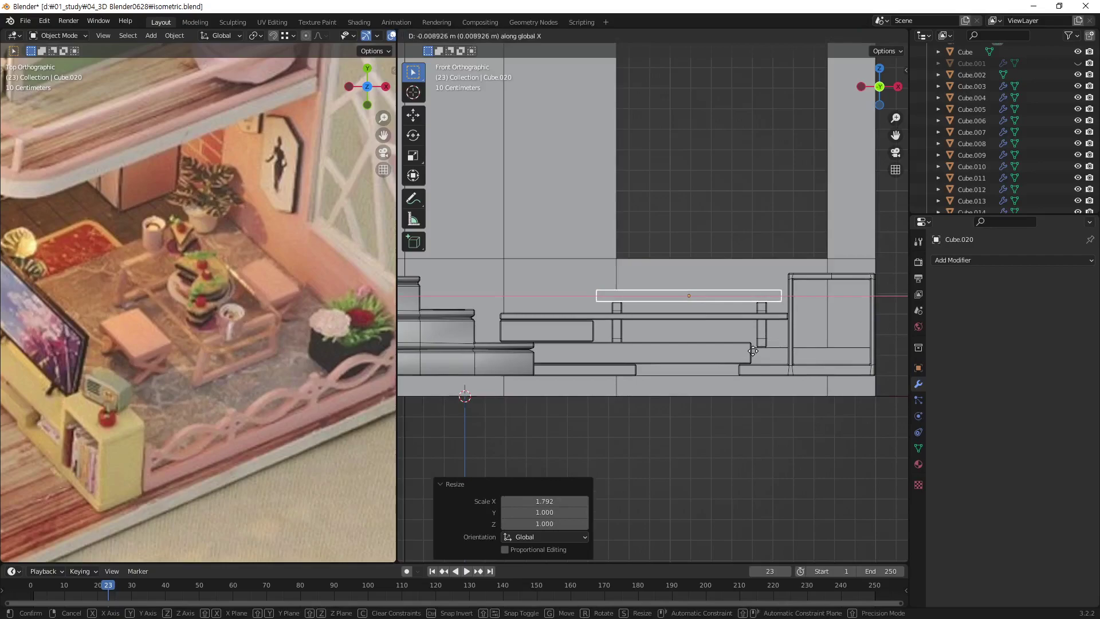
left_click(756, 350)
mouse_move(771, 292)
middle_mouse_down()
mouse_move(798, 296)
mouse_move(672, 370)
mouse_move(747, 341)
mouse_move(696, 397)
mouse_move(774, 360)
middle_mouse_up()
left_click(672, 370)
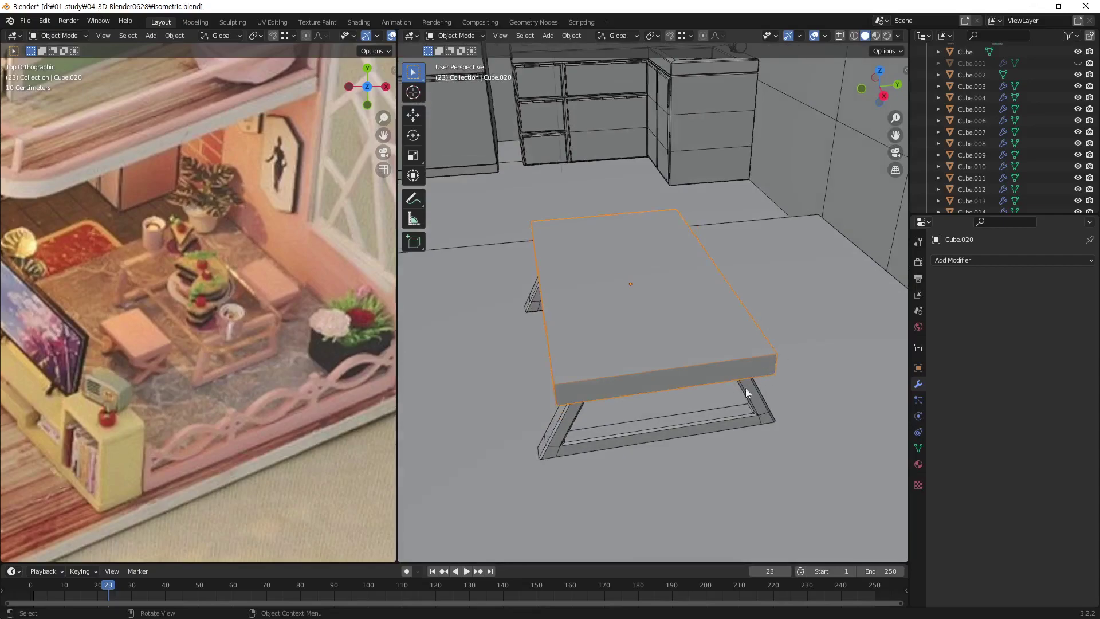
Apply rotation and scale to the tabletop.
mouse_move(700, 376)
middle_mouse_down()
mouse_move(732, 374)
mouse_move(722, 365)
middle_mouse_up()
key("ctrl+a")
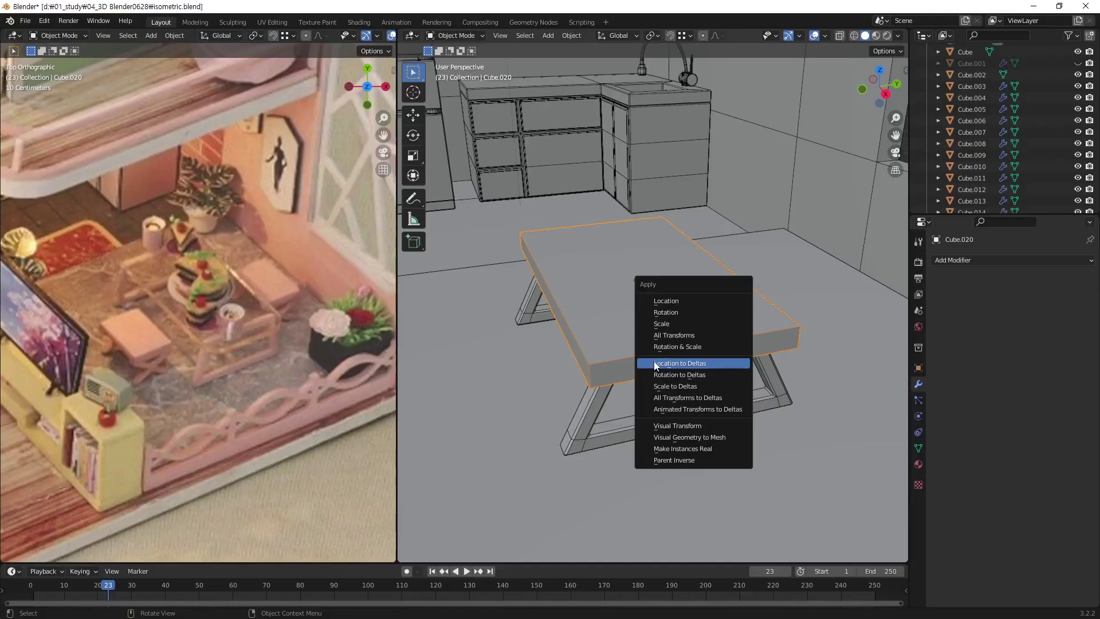
left_click(670, 347)
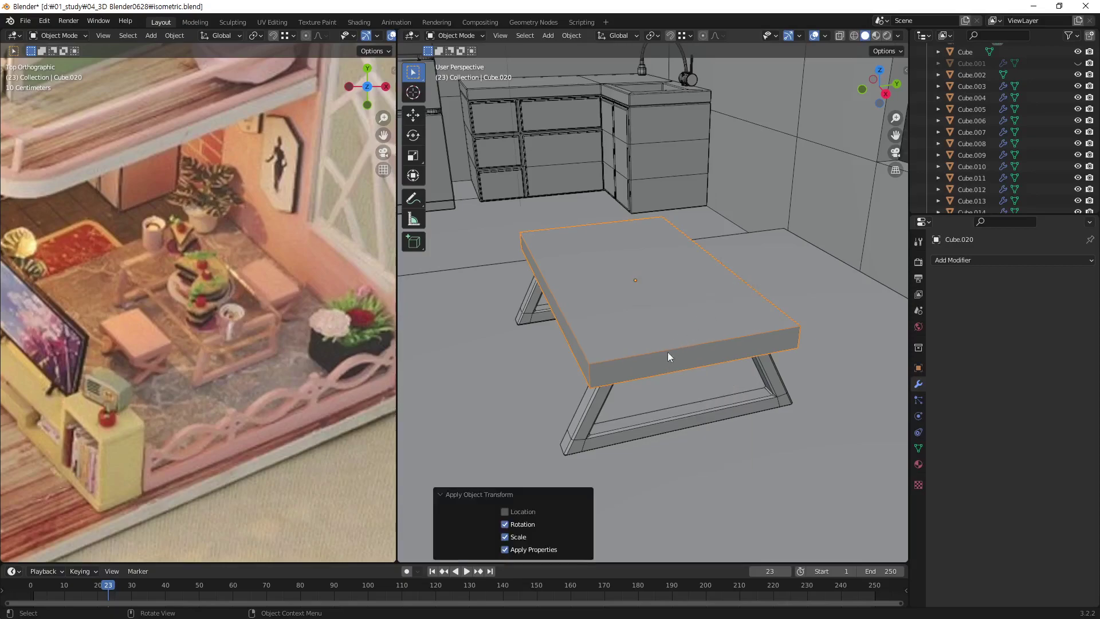
Bevel the tabletop's vertical corner edges at 0.103 m with 5 segments.
key("Tab")
key("2")
left_click(641, 368)
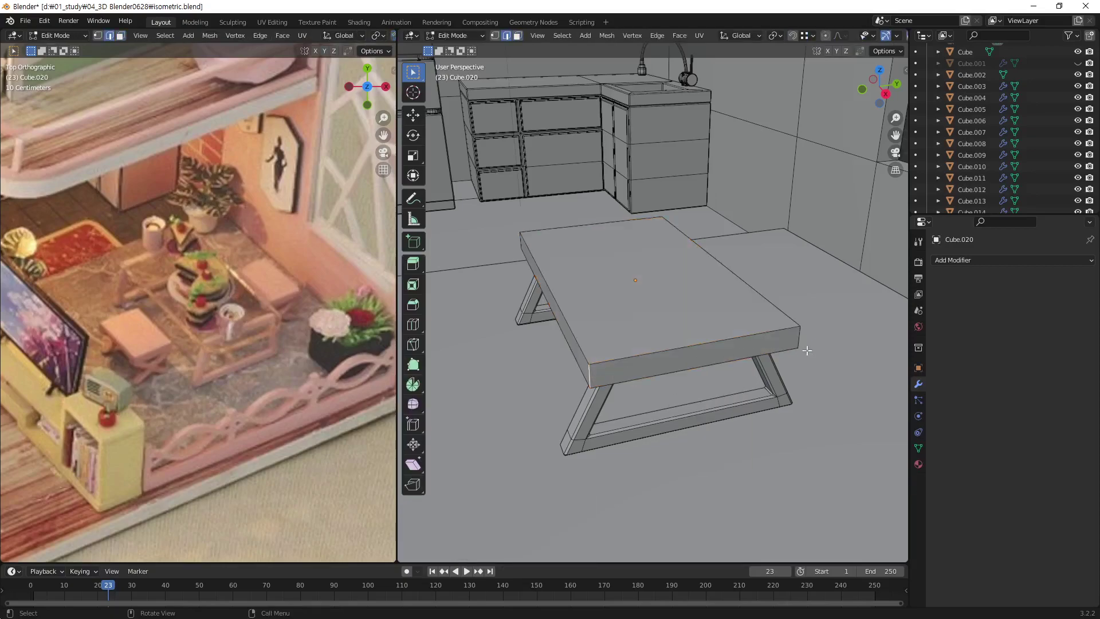
left_click(522, 238)
key("ctrl+z")
mouse_move(521, 243)
middle_mouse_down()
mouse_move(726, 234)
mouse_move(709, 333)
mouse_move(666, 327)
mouse_move(699, 336)
mouse_move(700, 355)
middle_mouse_up()
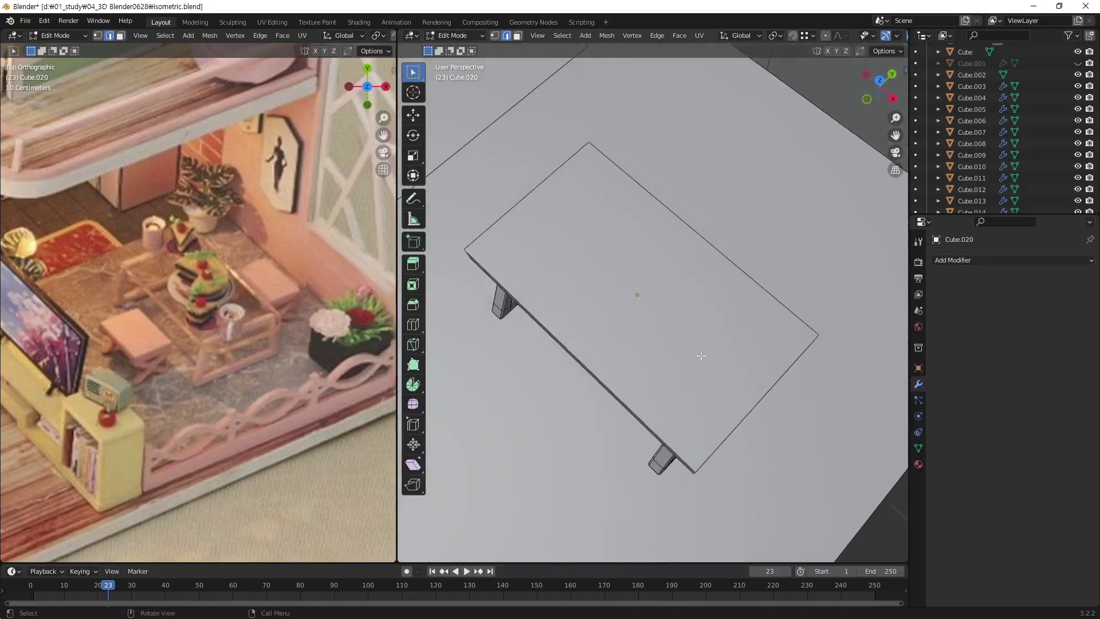
key("ctrl+b")
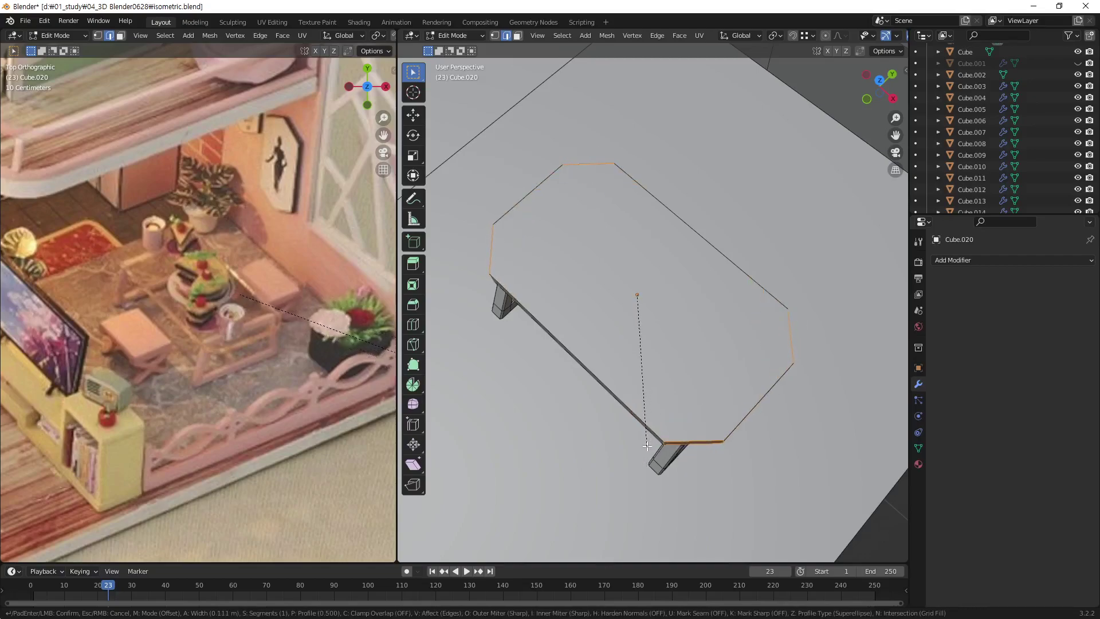
left_click(651, 417)
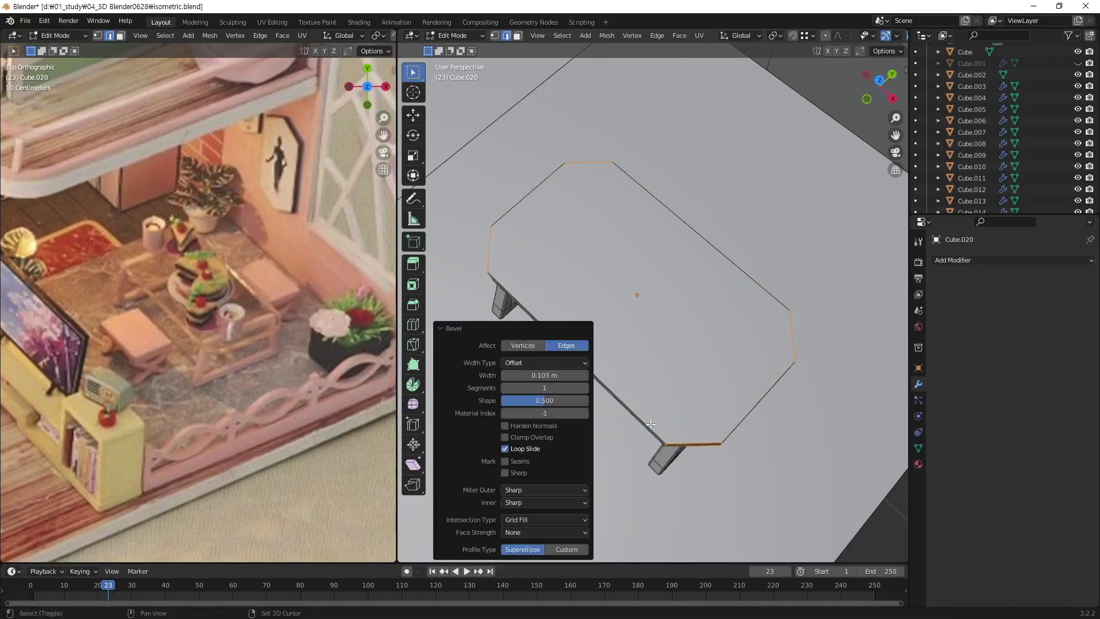
Inspect the rounded corners from a low side view and return to Object Mode.
scroll(582, 387, "up", 4, "ctrl")
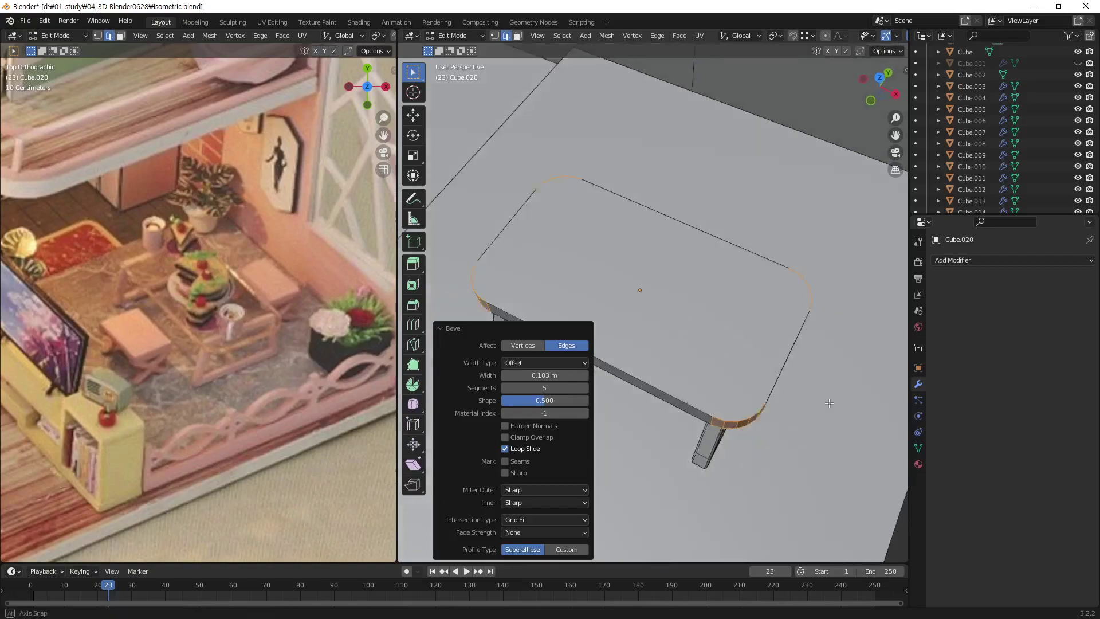
middle_click_drag(754, 420, 885, 294)
left_click(868, 237)
mouse_move(829, 315)
middle_mouse_down()
mouse_move(726, 276)
mouse_move(709, 302)
mouse_move(705, 285)
middle_mouse_up()
scroll(704, 285, "up", 3)
scroll(743, 325, "down", 1)
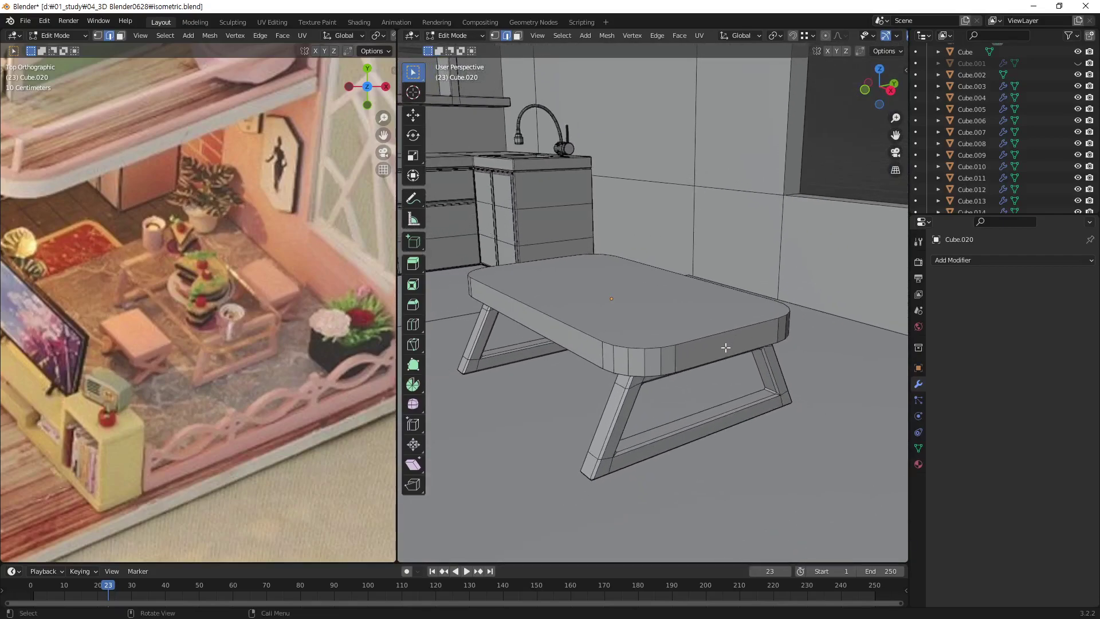
key("Tab")
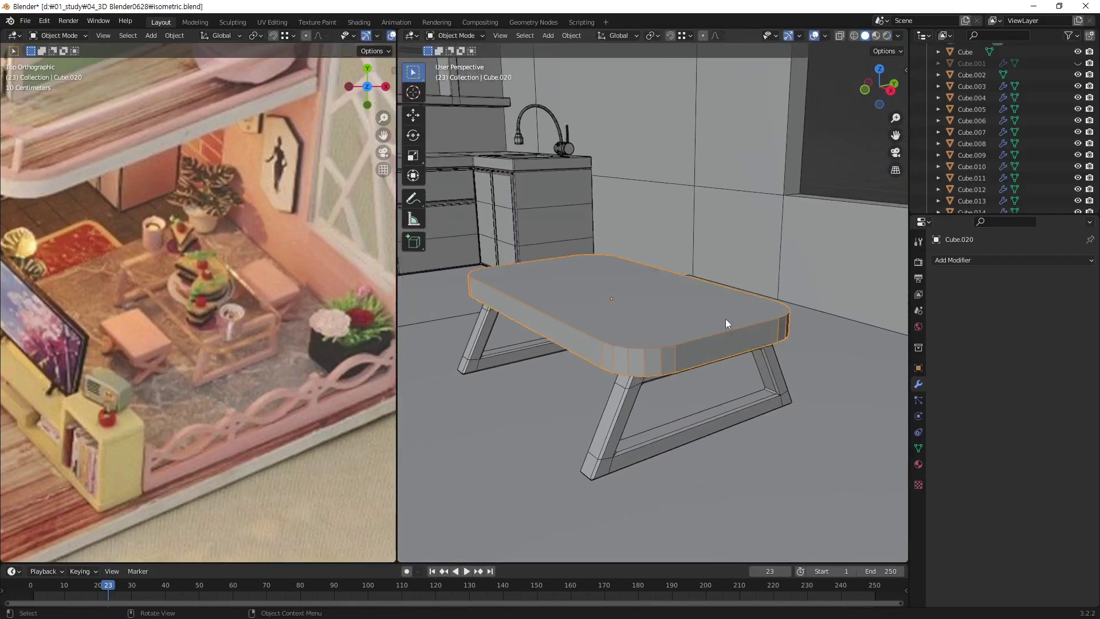
key("m")
Add a single-segment Bevel modifier with Amount 0.005 m to the tabletop.
key("n")
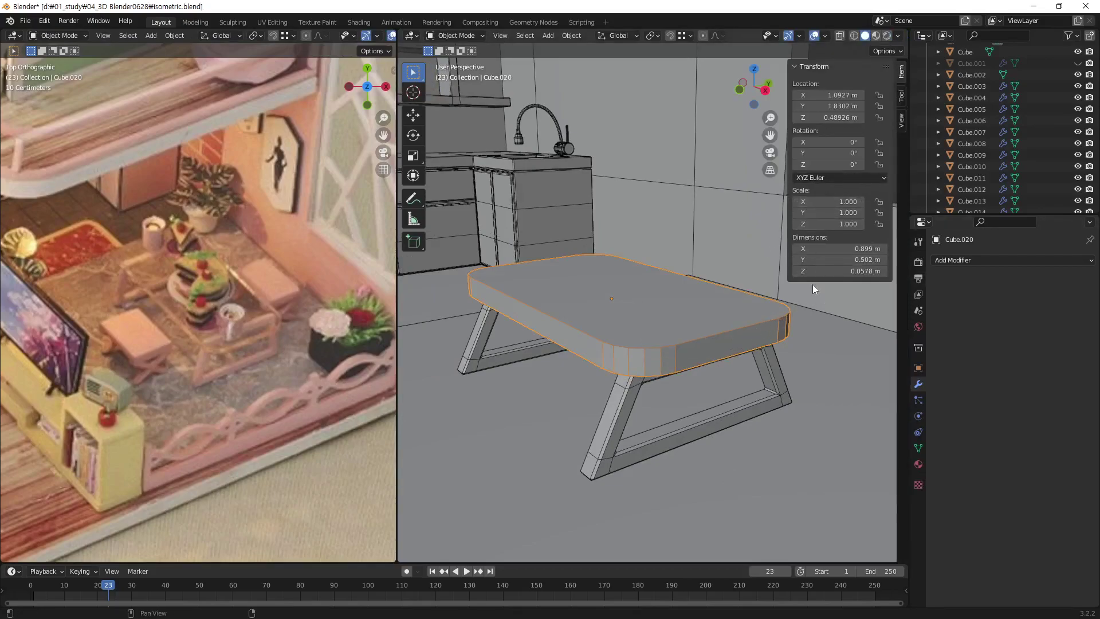
left_click(766, 328)
left_click(968, 260)
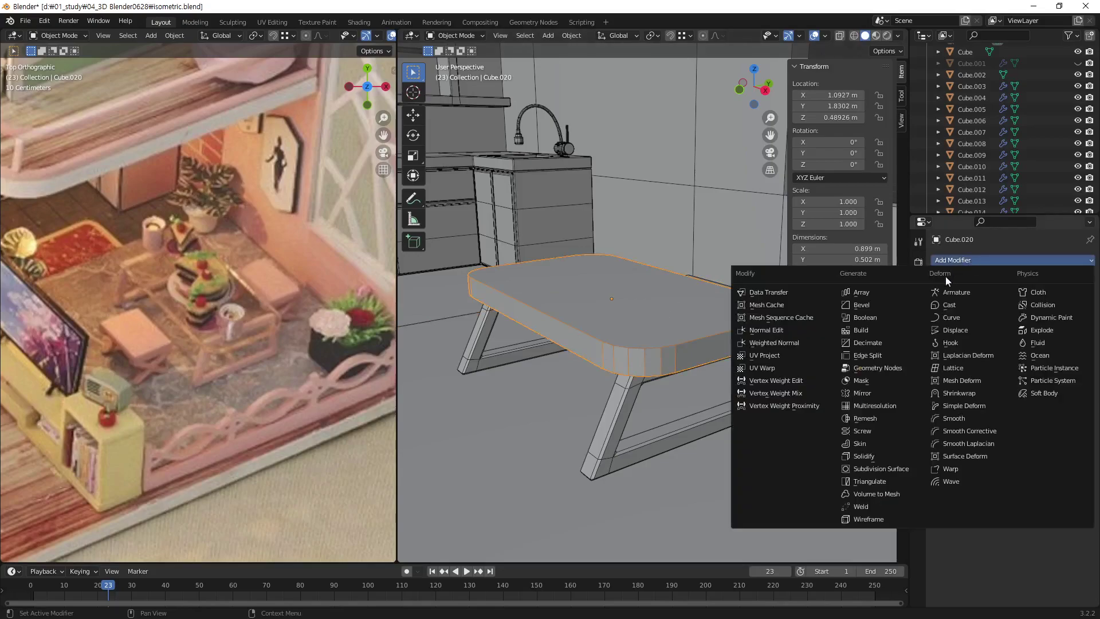
left_click(875, 307)
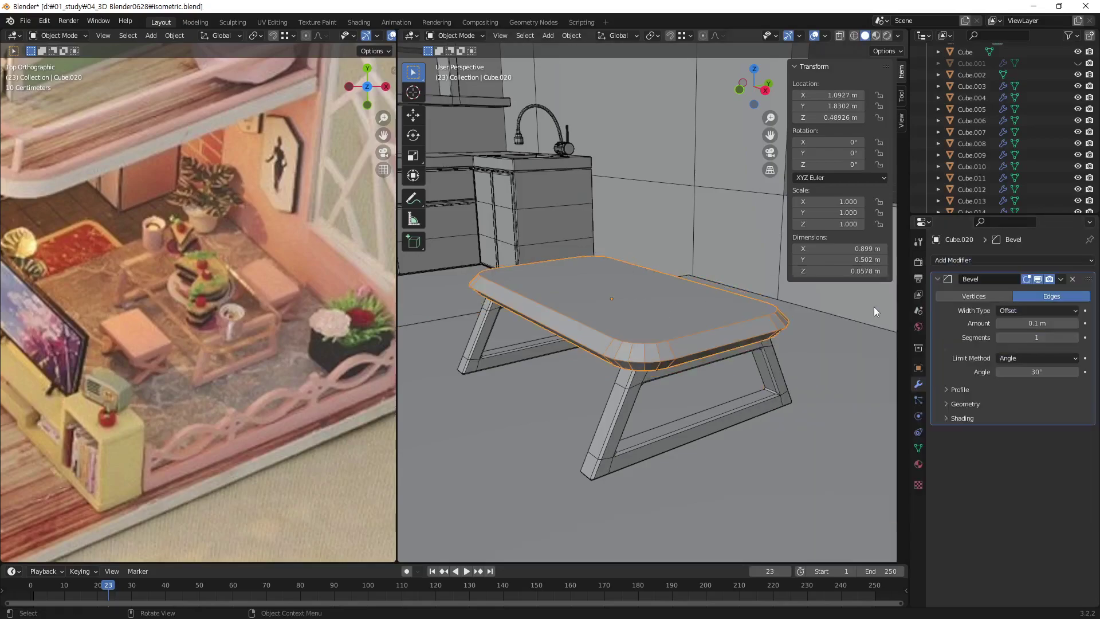
left_click(1031, 323)
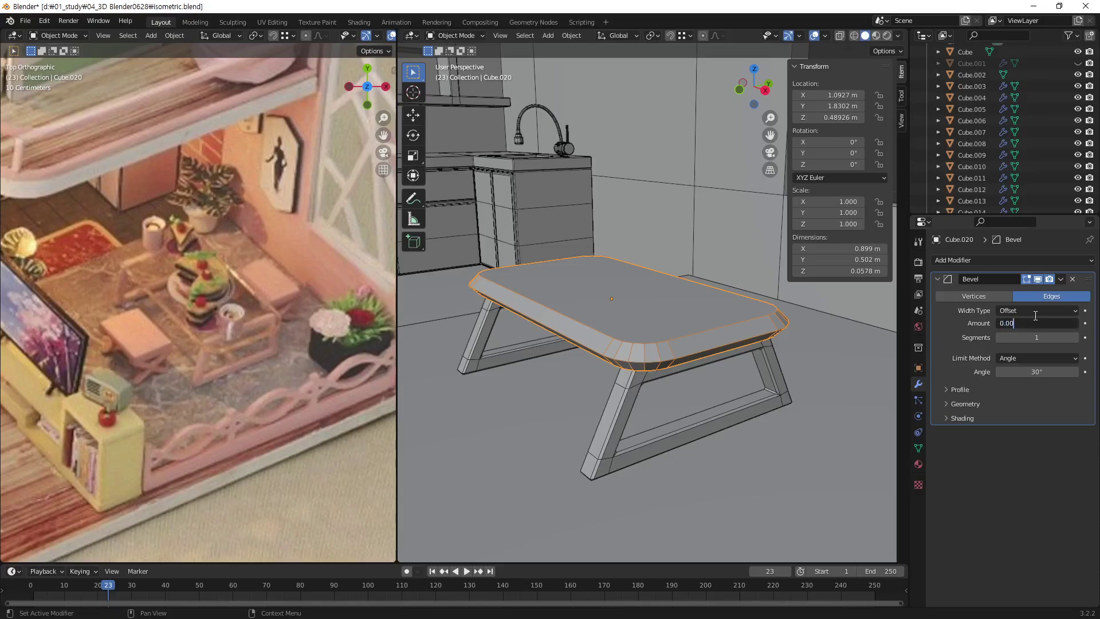
type("005")
key("Return")
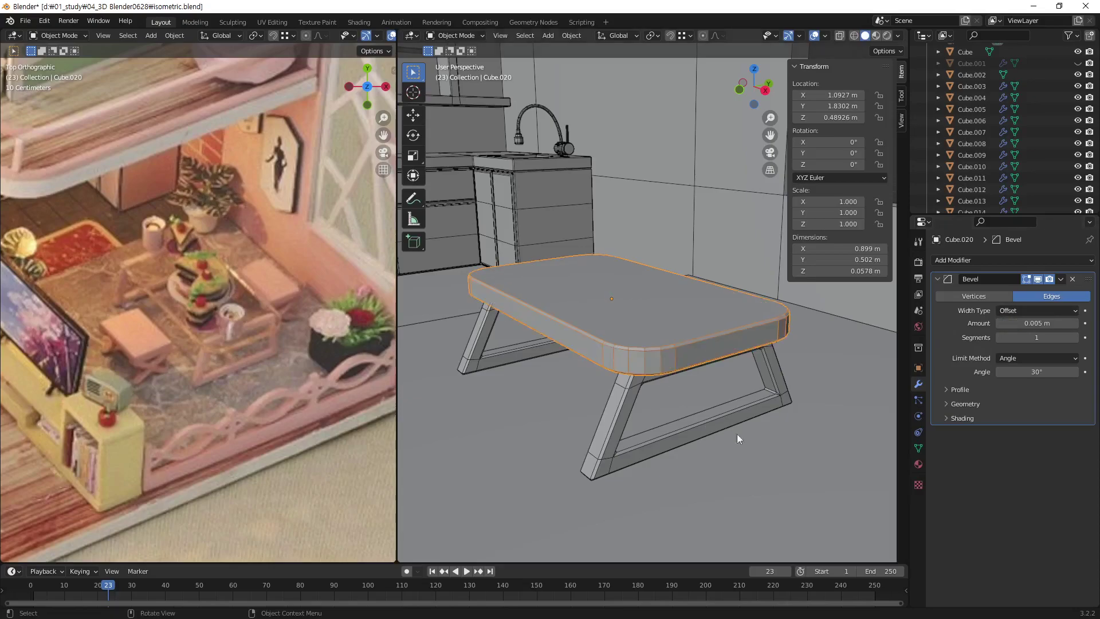
left_click(779, 414)
mouse_move(779, 413)
middle_mouse_down()
mouse_move(775, 403)
mouse_move(668, 476)
mouse_move(757, 418)
mouse_move(820, 479)
mouse_move(680, 409)
mouse_move(737, 425)
mouse_move(746, 409)
mouse_move(671, 397)
middle_mouse_up()
scroll(672, 395, "up", 2)
scroll(742, 350, "up", 2)
Orbit the view and snap it to the right-side orthographic view.
mouse_move(834, 323)
middle_mouse_down()
mouse_move(794, 378)
mouse_move(762, 396)
middle_mouse_up()
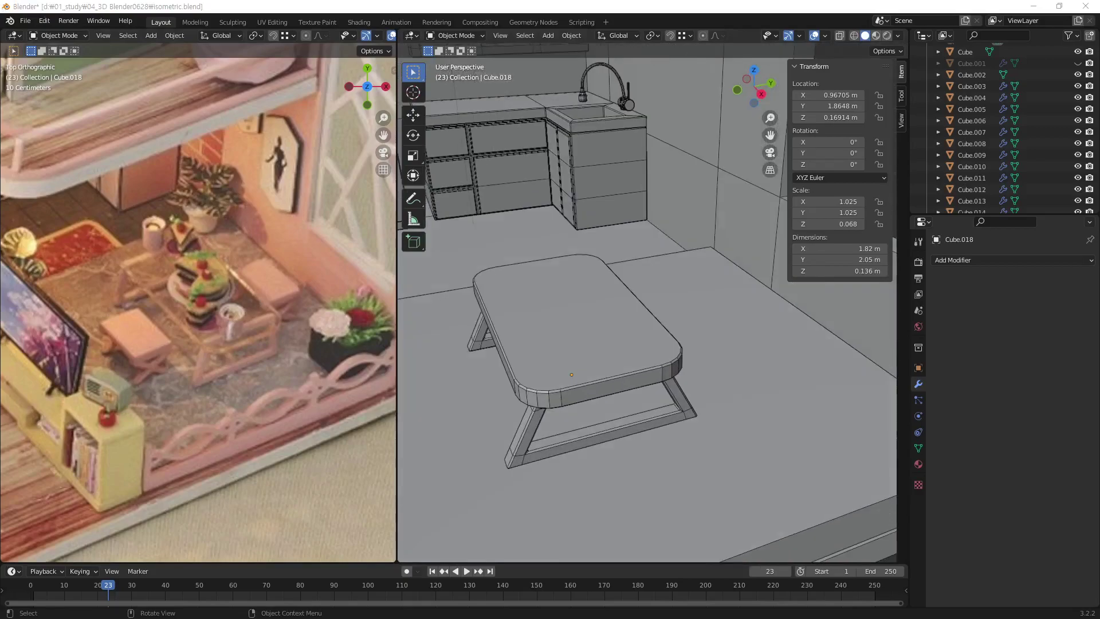
mouse_move(615, 421)
middle_mouse_down()
mouse_move(630, 389)
mouse_move(594, 393)
mouse_move(673, 336)
mouse_move(620, 380)
mouse_move(638, 390)
mouse_move(656, 380)
mouse_move(700, 329)
mouse_move(608, 401)
mouse_move(661, 367)
mouse_move(643, 359)
middle_mouse_up()
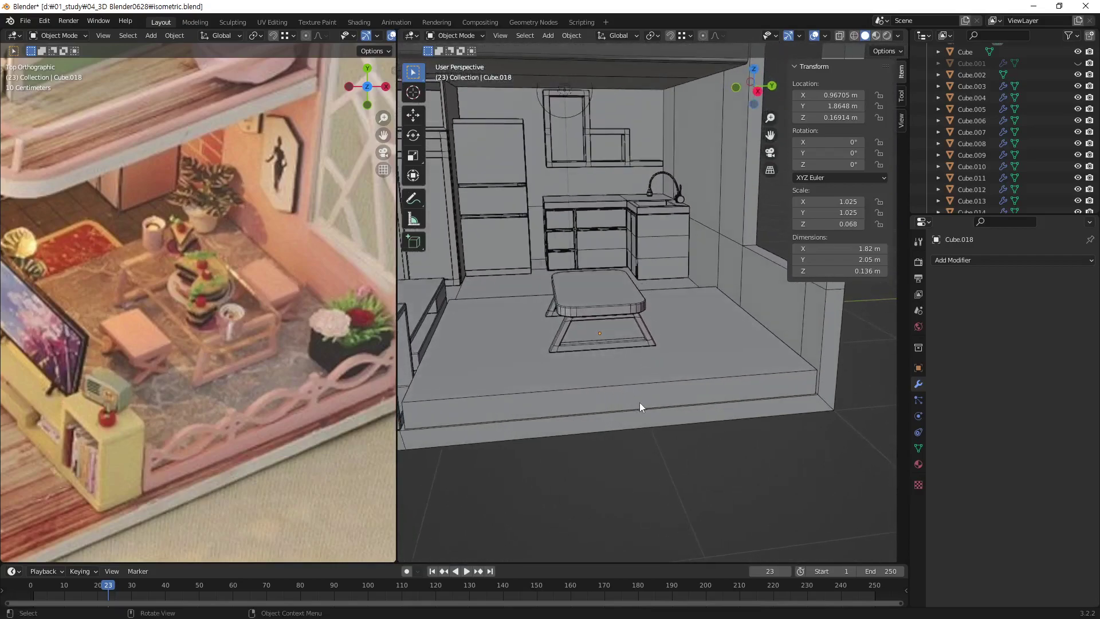
mouse_move(639, 402)
middle_mouse_down()
mouse_move(628, 376)
mouse_move(709, 383)
mouse_move(665, 410)
mouse_move(678, 392)
mouse_move(652, 360)
middle_mouse_up()
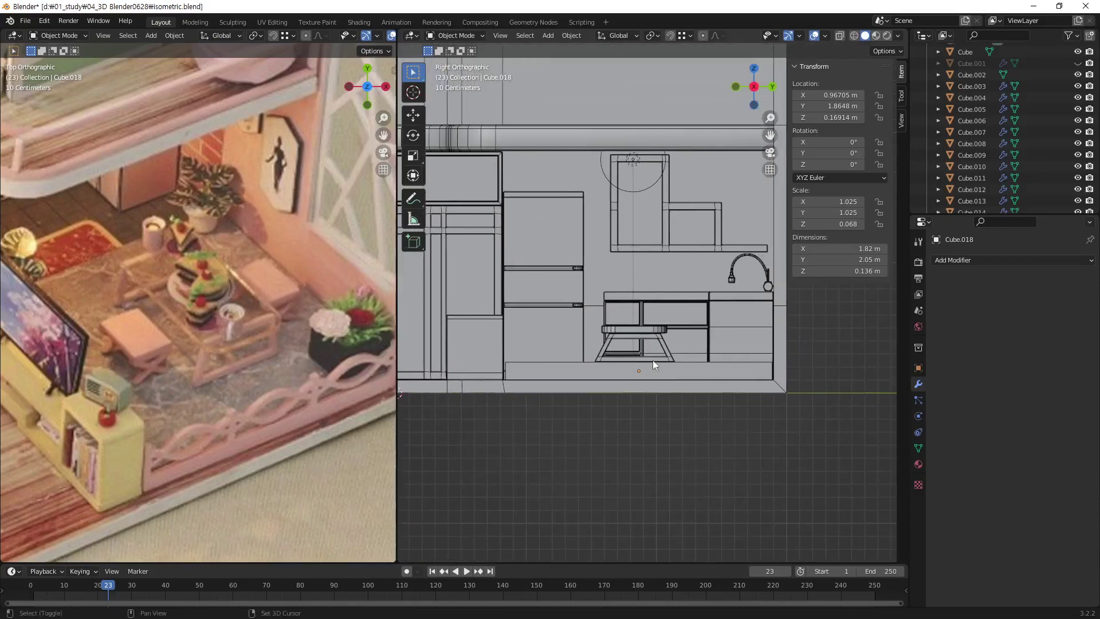
Sketch red Annotate guide strokes for the stool, then delete the annotation layer.
left_click(412, 204)
left_click_drag(598, 253, 633, 279)
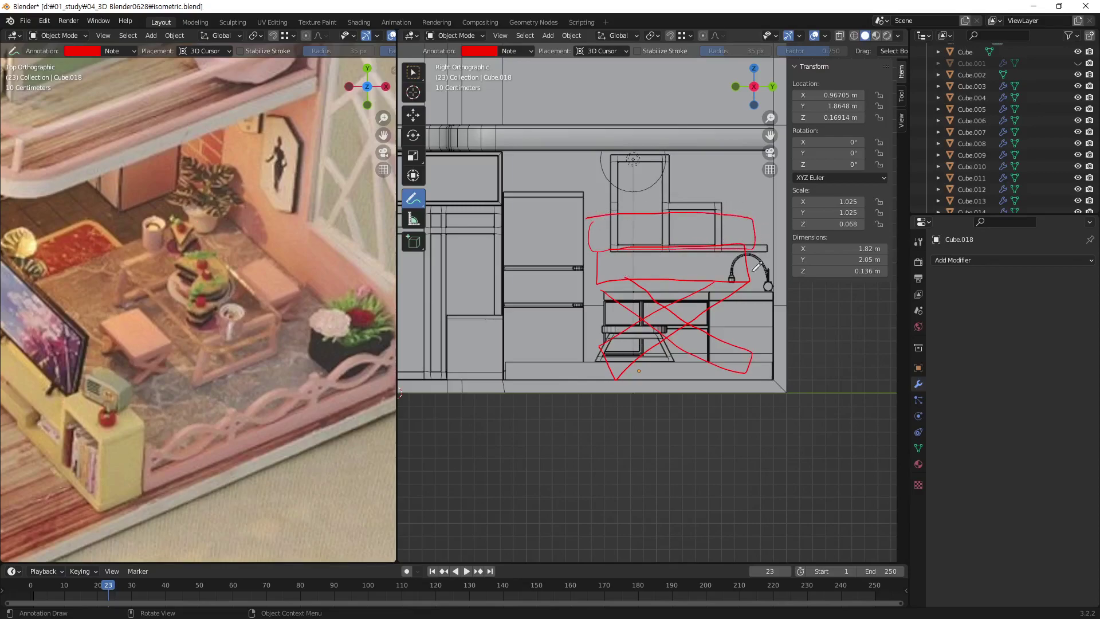
left_click(531, 52)
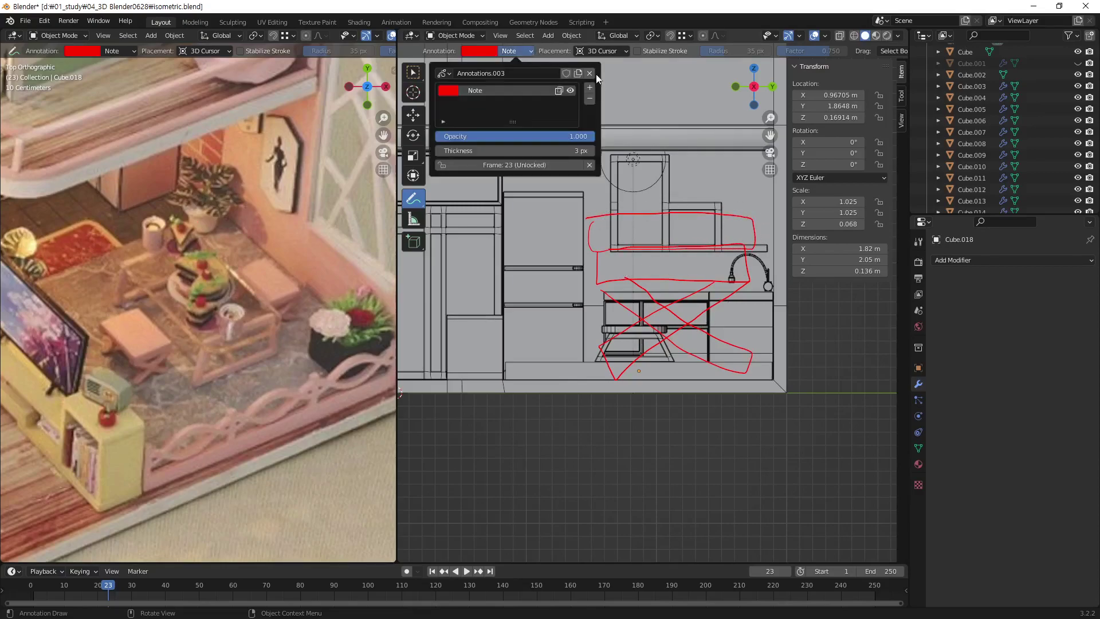
left_click(596, 74)
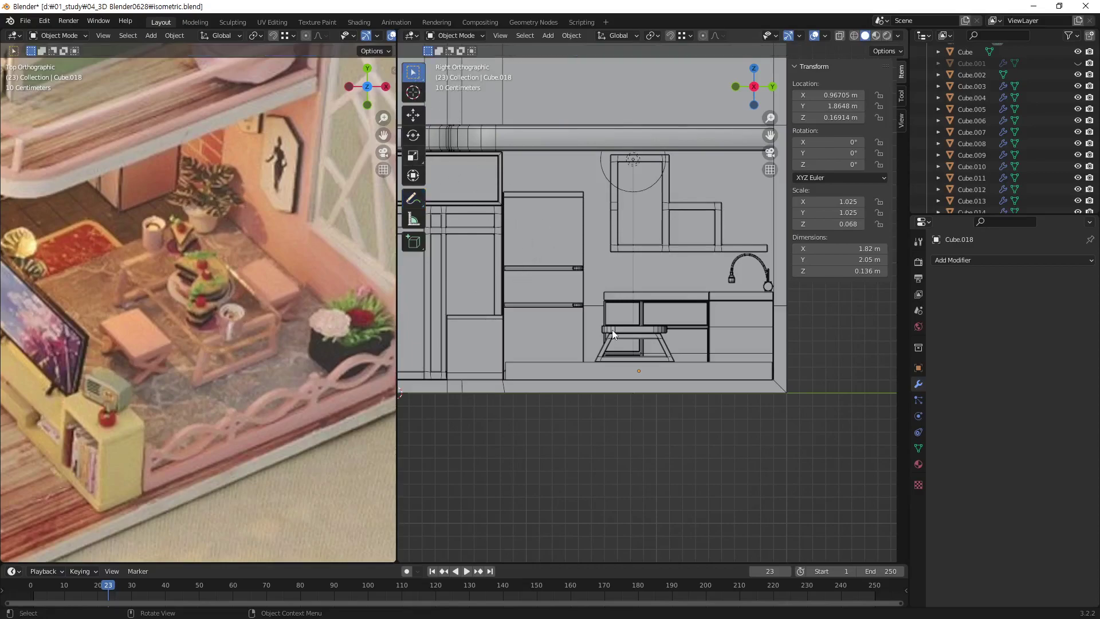
Add a 2 m plane and rotate it 90° about Y so it stands upright.
key("shift+a")
left_click(666, 327)
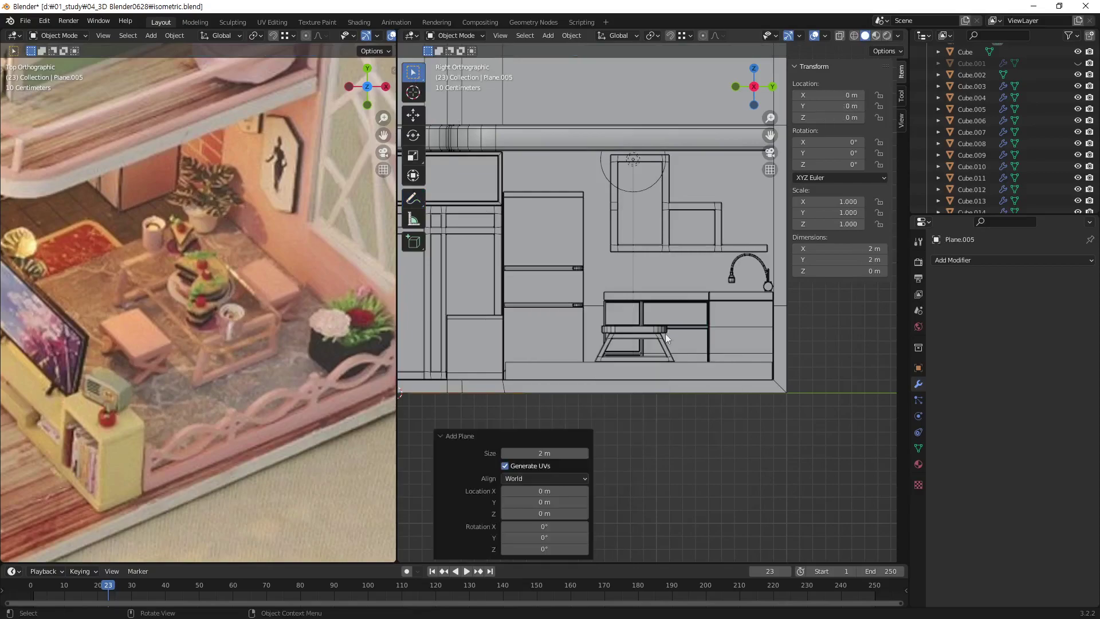
scroll(665, 334, "up", 2, "ctrl")
scroll(668, 370, "up", 2, "ctrl")
scroll(682, 380, "up", 2, "ctrl")
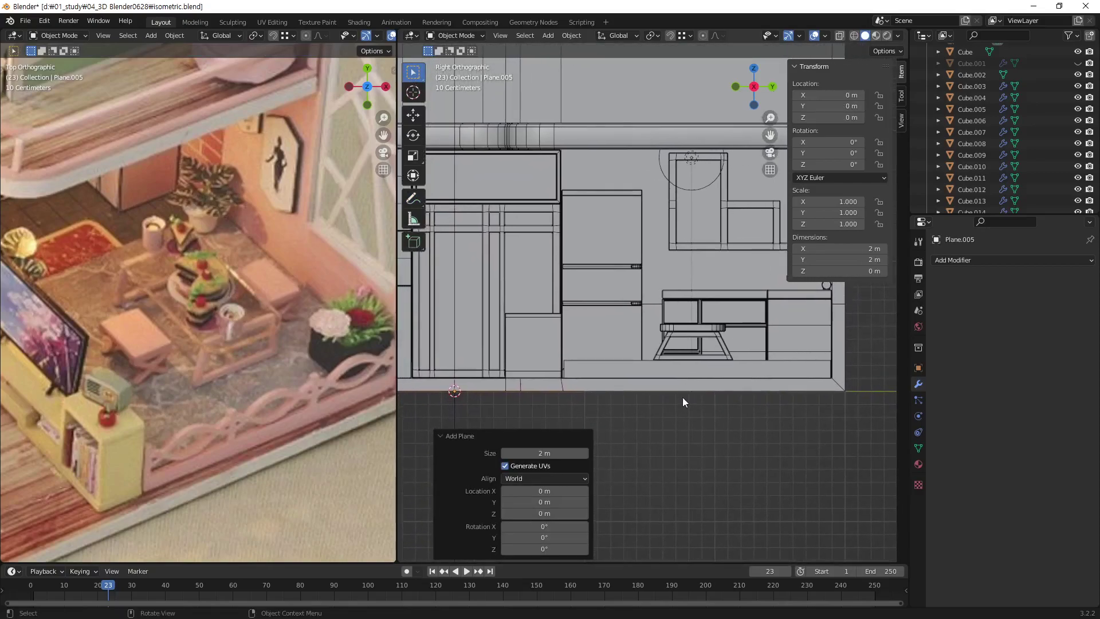
type("ry")
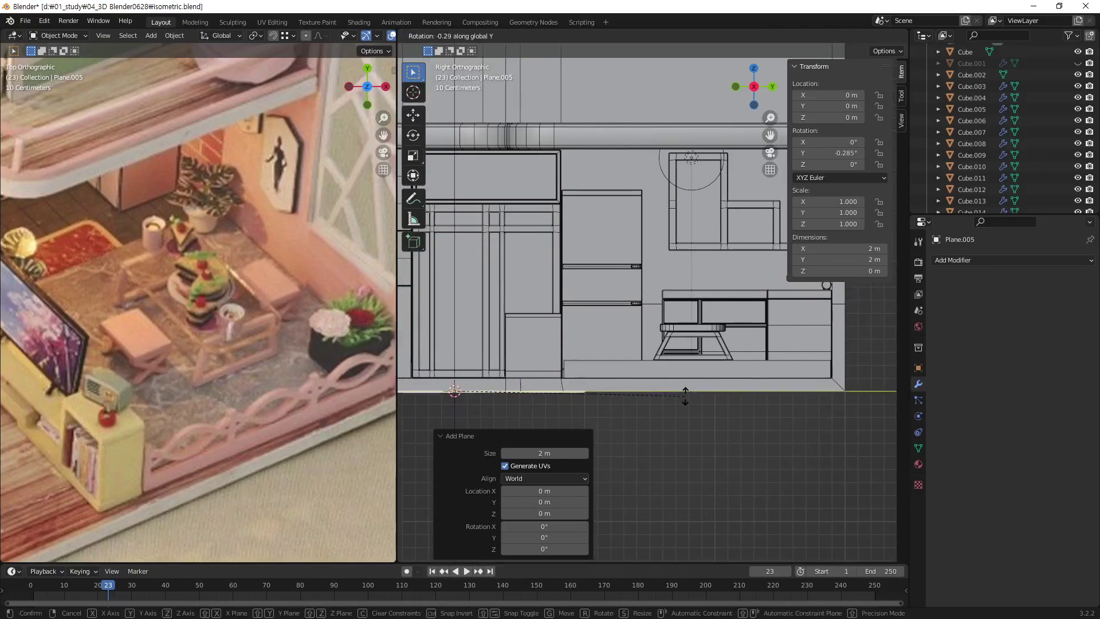
type("90")
key("Return")
Frame the upright plane in the side view and isolate it in Local View.
middle_click_drag(635, 422, 717, 385, "shift")
scroll(670, 421, "down", 2)
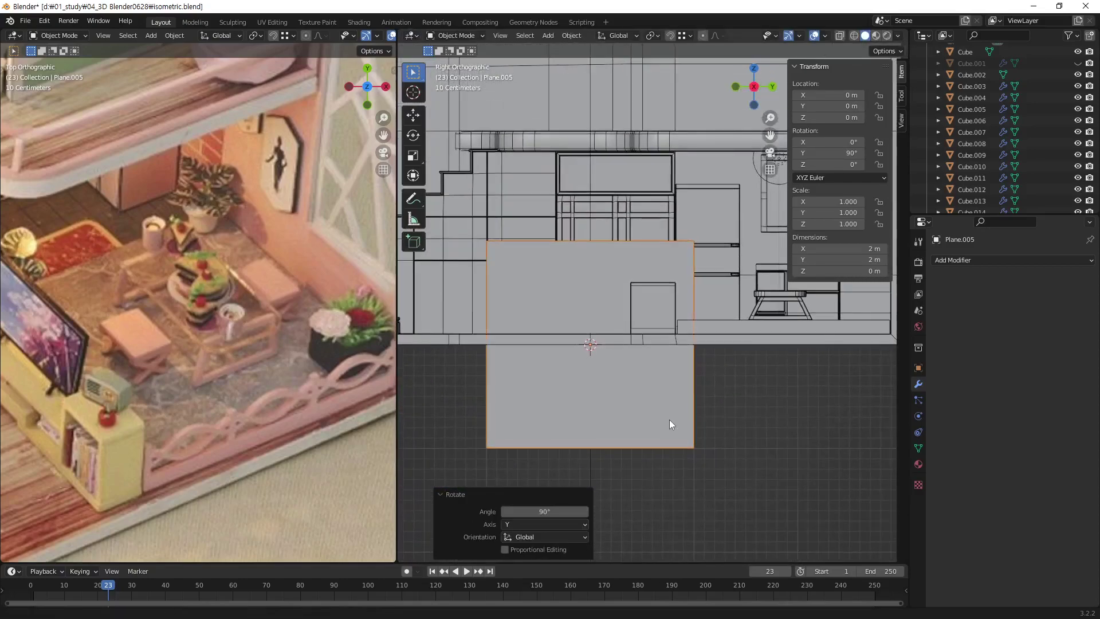
scroll(672, 413, "up", 1)
scroll(728, 386, "up", 1)
scroll(700, 398, "down", 1)
scroll(679, 413, "down", 1)
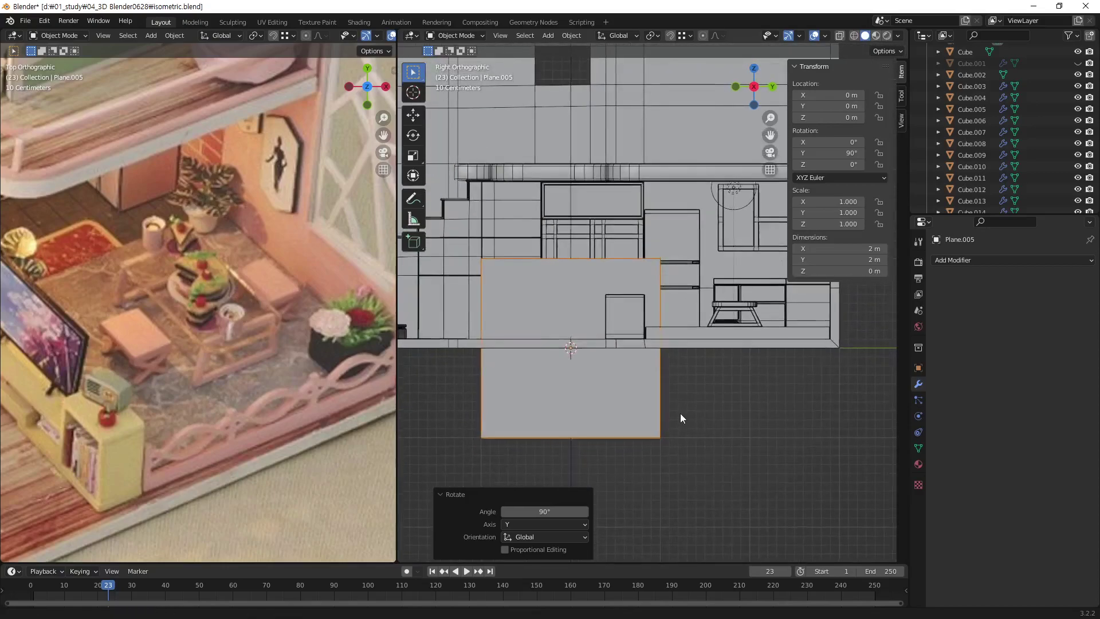
scroll(713, 397, "down", 1)
scroll(687, 412, "down", 1)
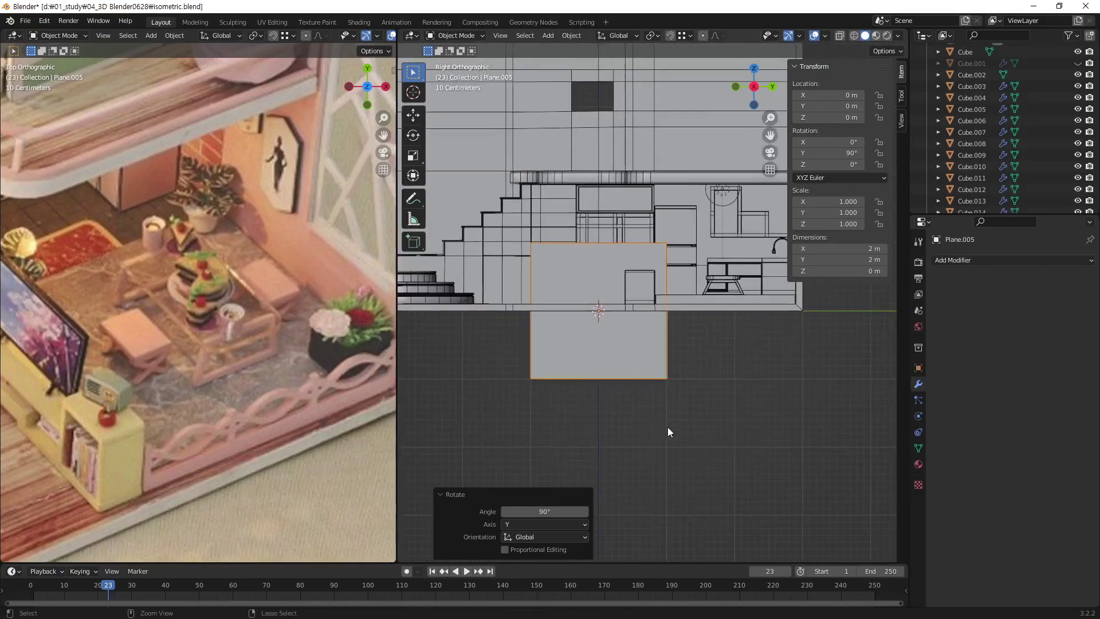
middle_click_drag(668, 428, 675, 395, "shift")
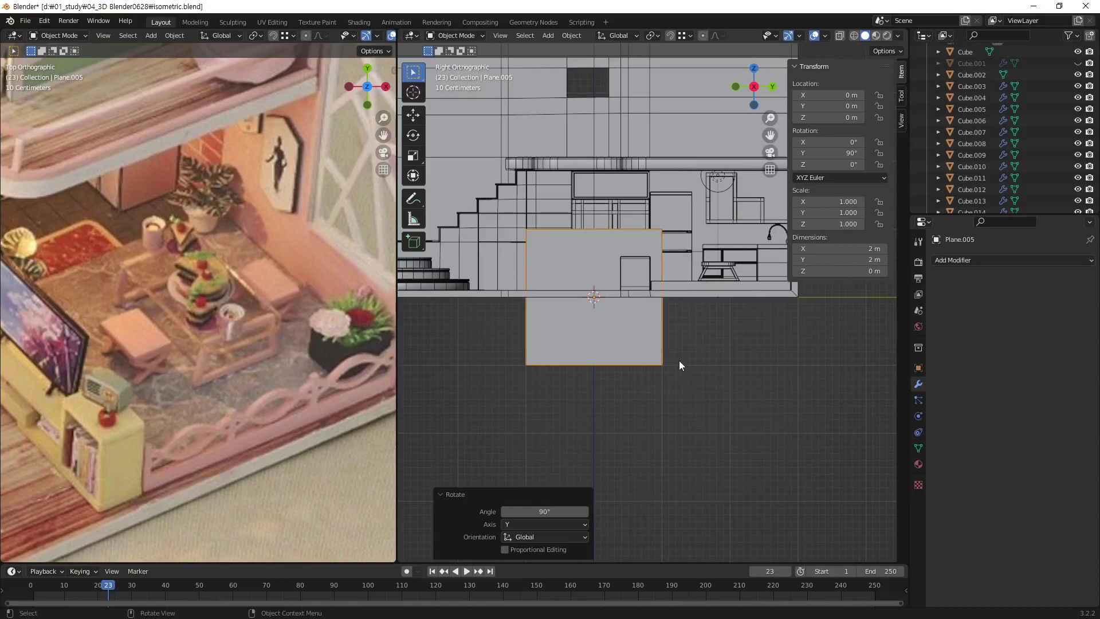
key("KP_Divide")
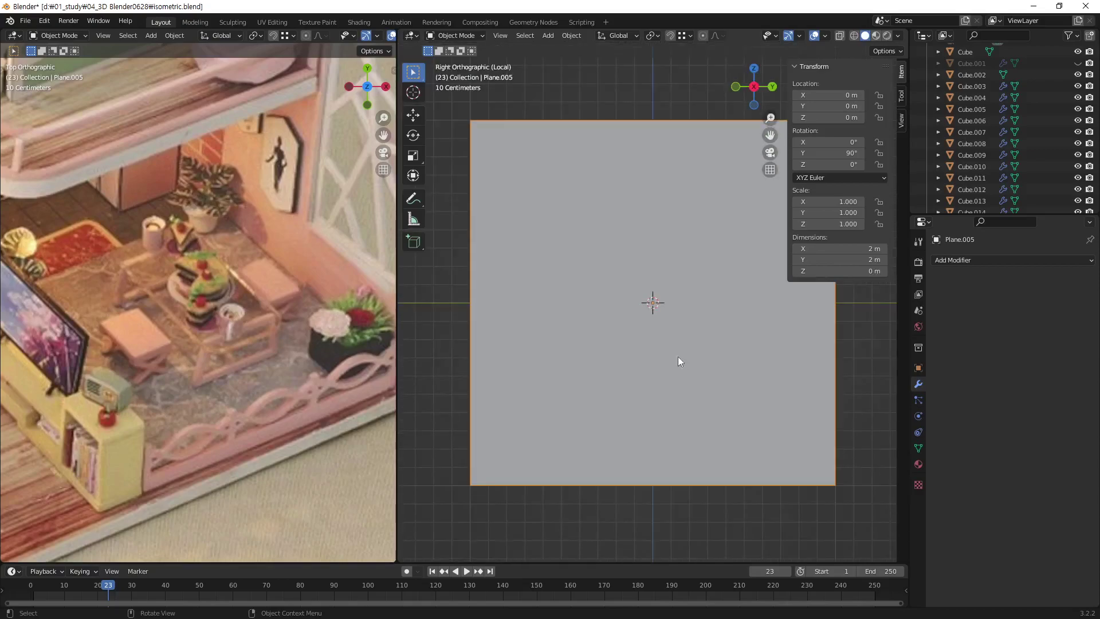
scroll(734, 367, "down", 2)
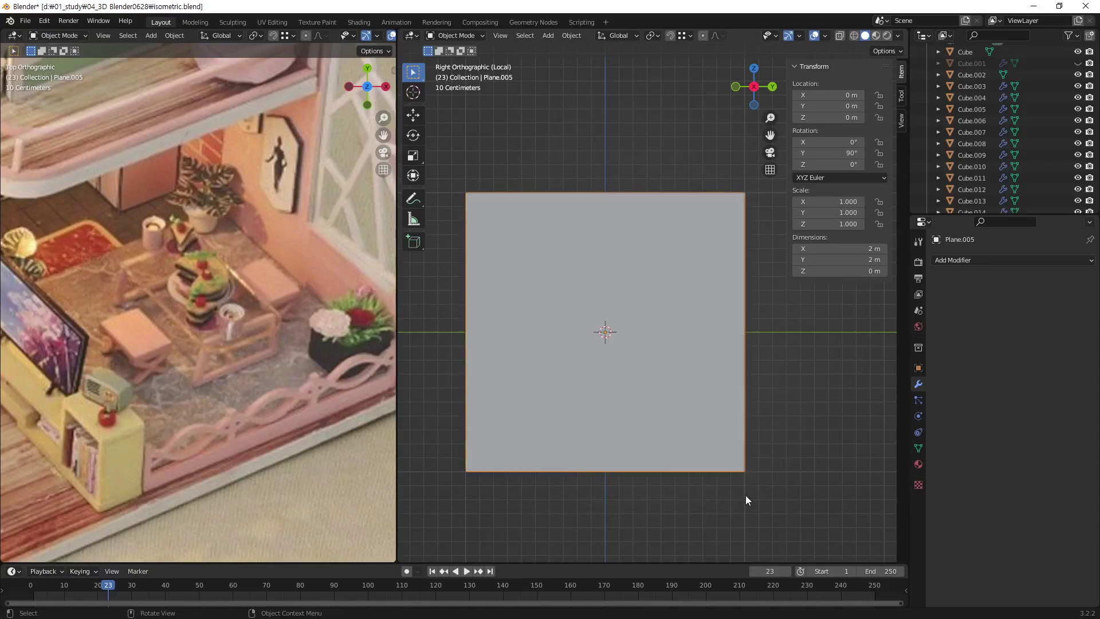
In vertex Edit Mode, try bevelling the plane's corner vertex, then undo it.
key("Tab")
key("1")
left_click(744, 471)
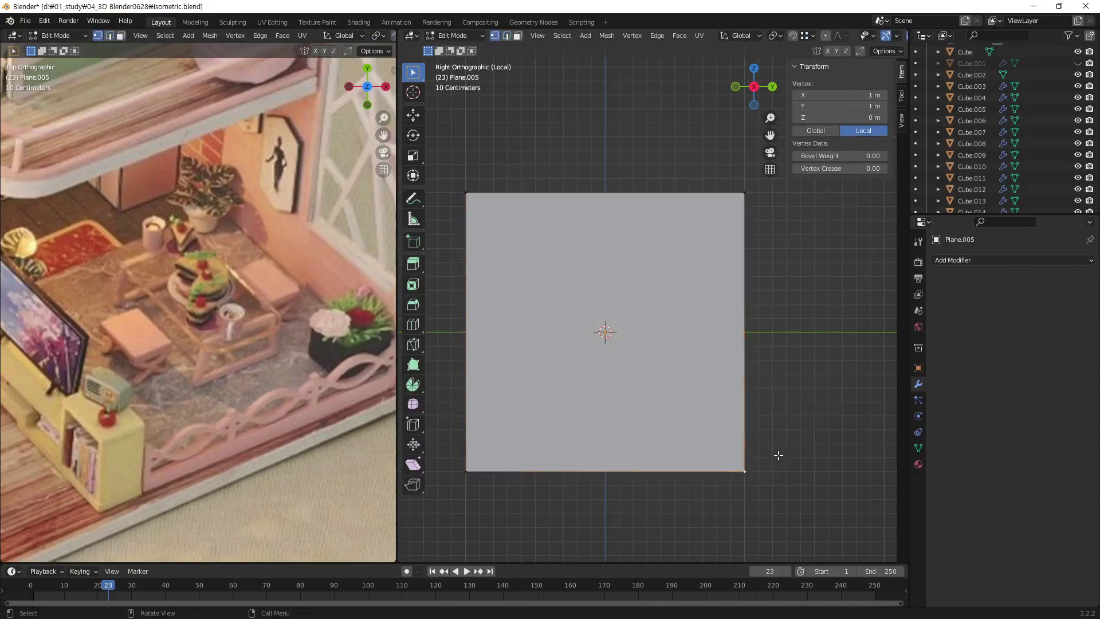
key("ctrl+b")
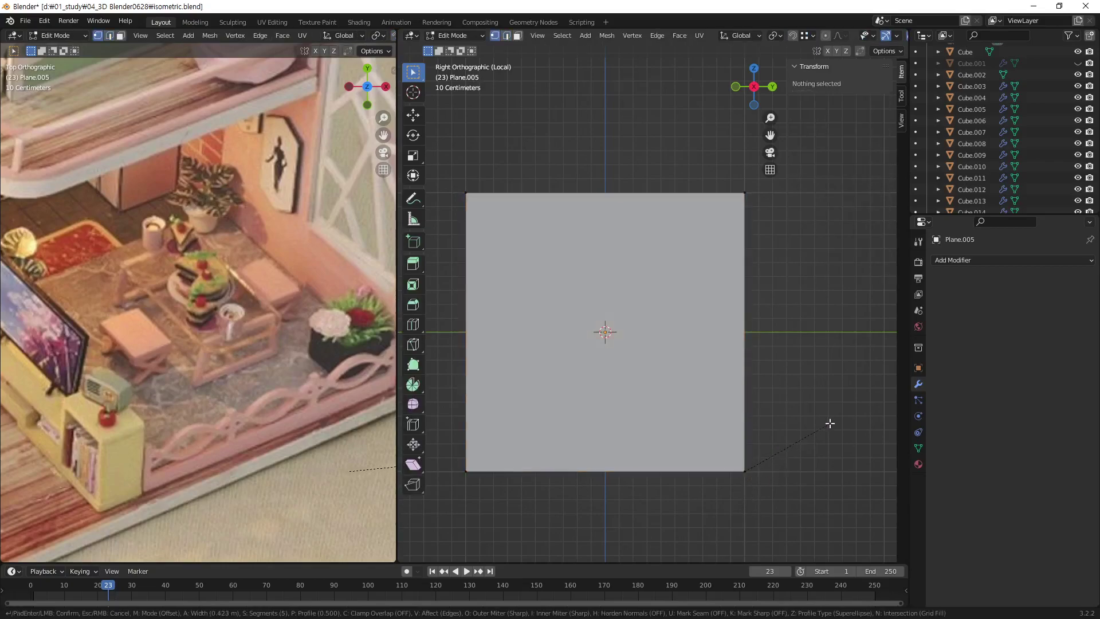
left_click(807, 502)
key("ctrl+z")
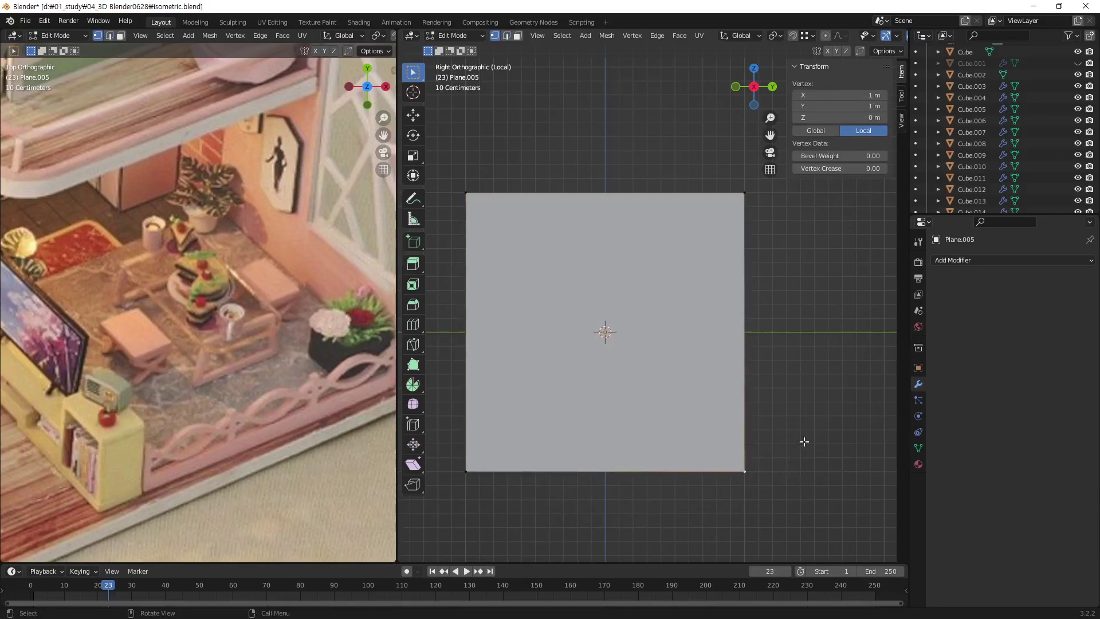
left_click(826, 431)
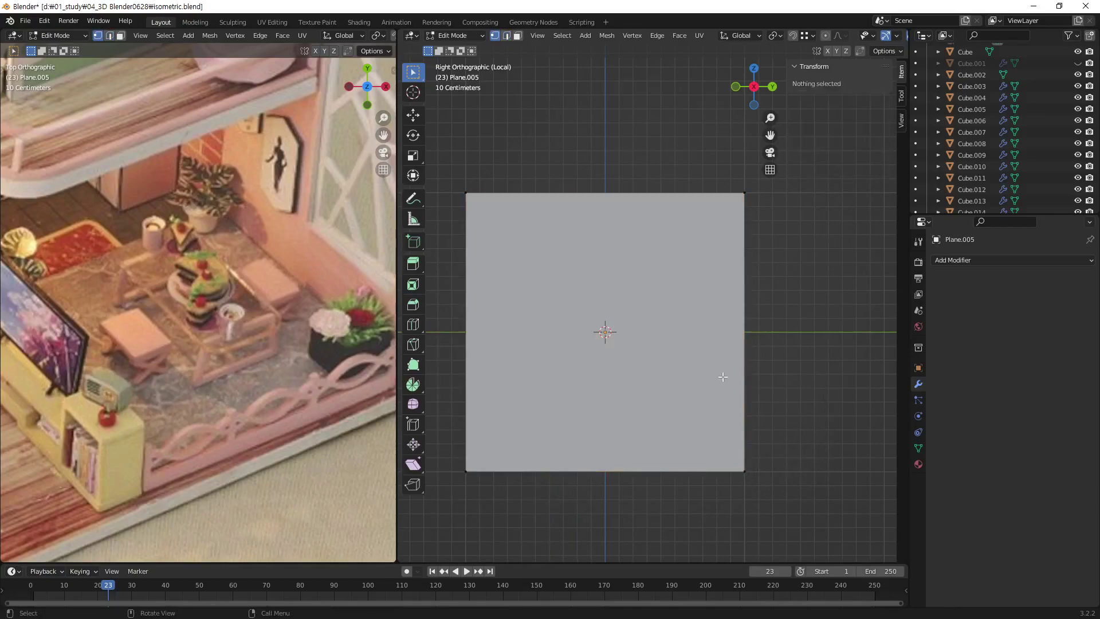
mouse_move(720, 381)
middle_mouse_down("shift")
mouse_move(754, 344)
mouse_move(727, 369)
middle_mouse_up("shift")
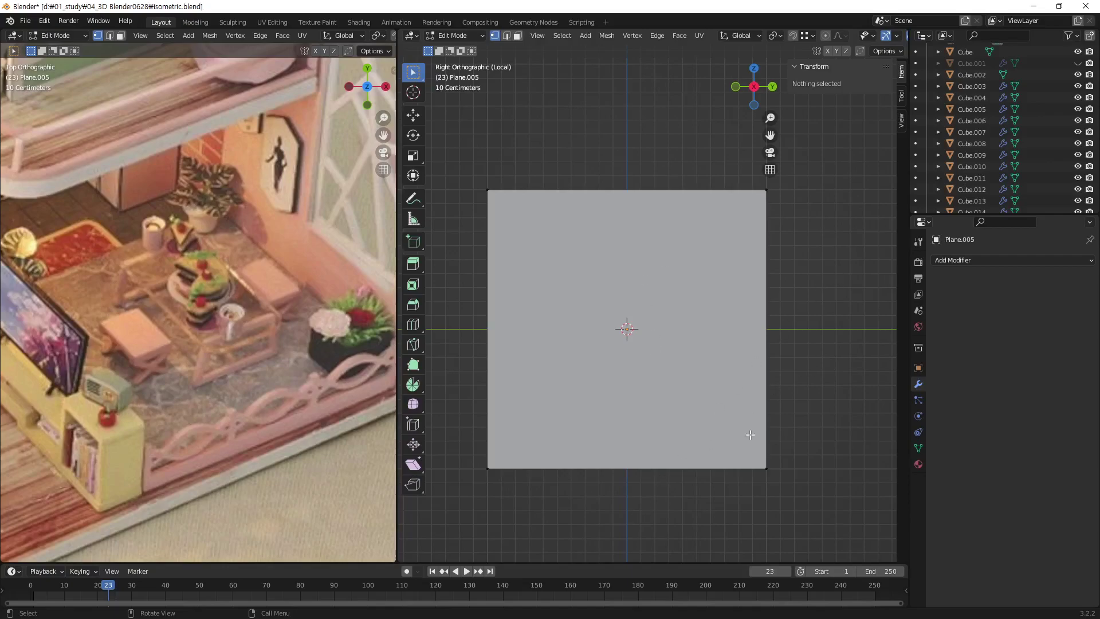
middle_click_drag(721, 430, 712, 385, "shift")
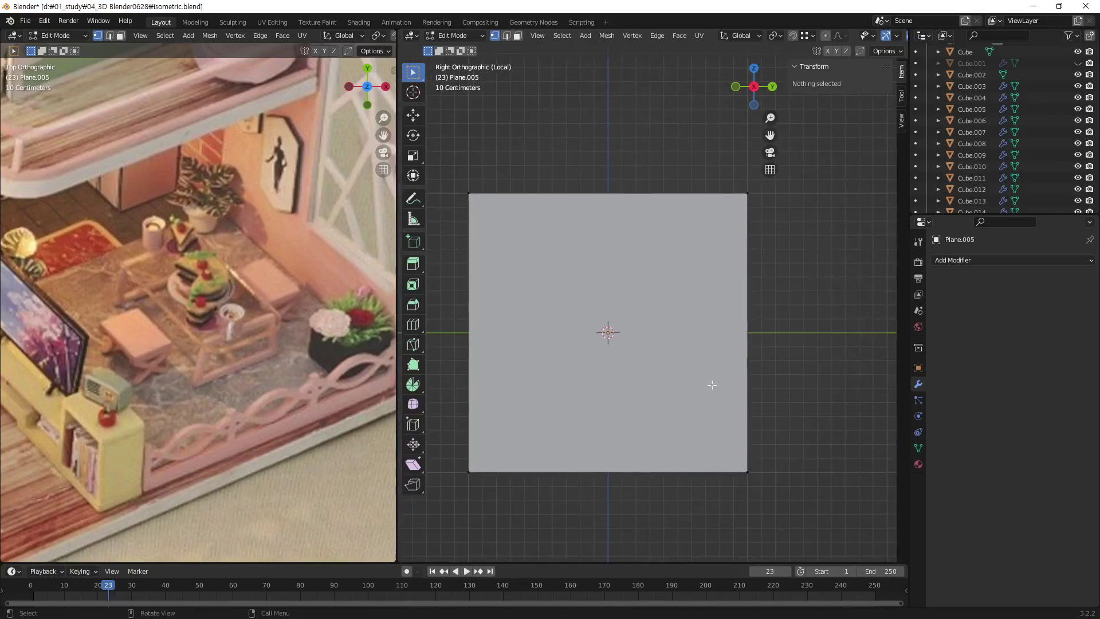
Cut two vertical edge loops and spread them apart with a Y scale of 2.
key("ctrl+r")
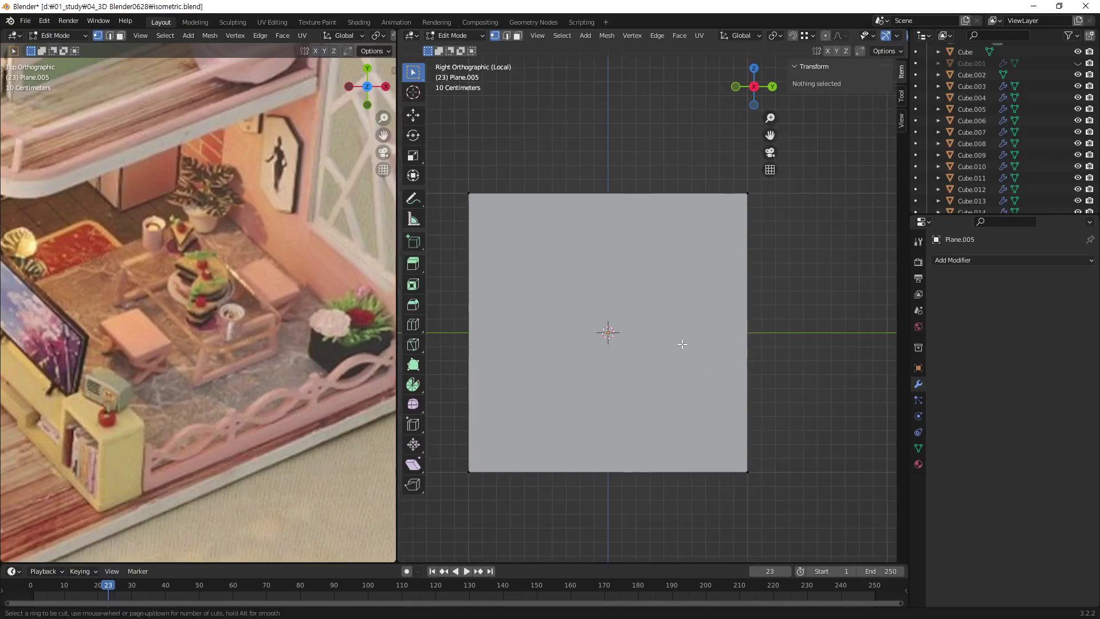
key("2")
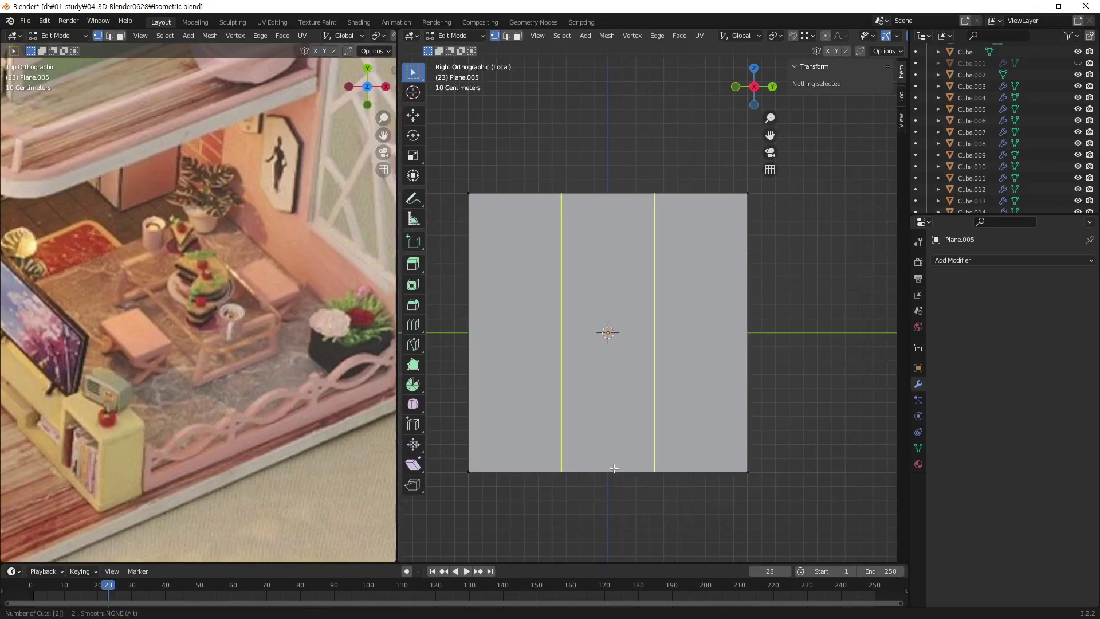
left_click(614, 468)
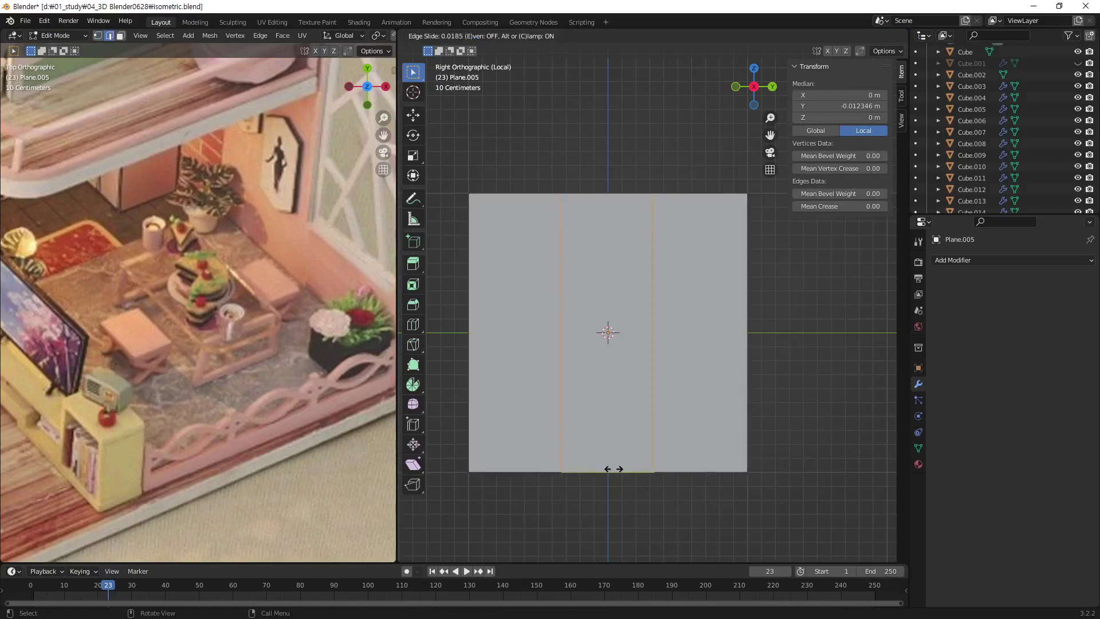
right_click(616, 410)
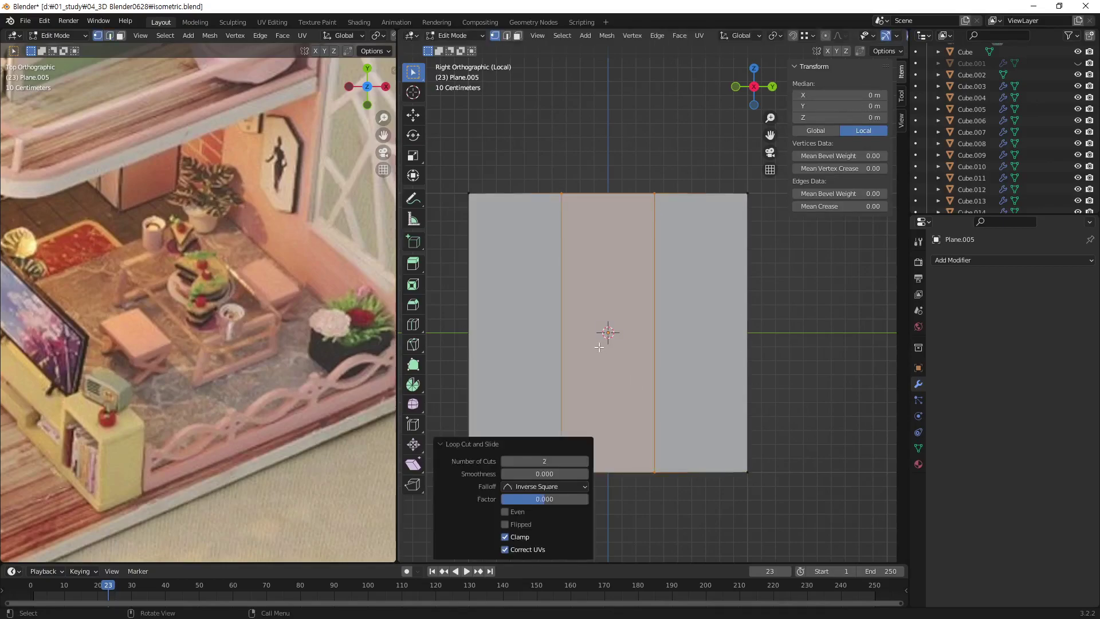
key("s")
key("y")
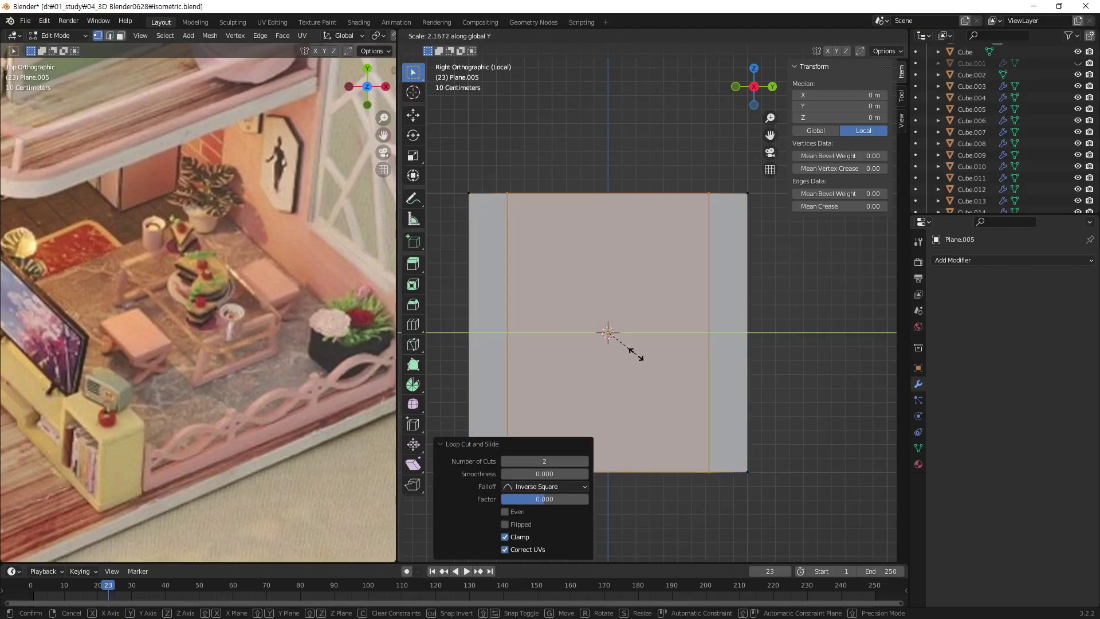
left_click(637, 354)
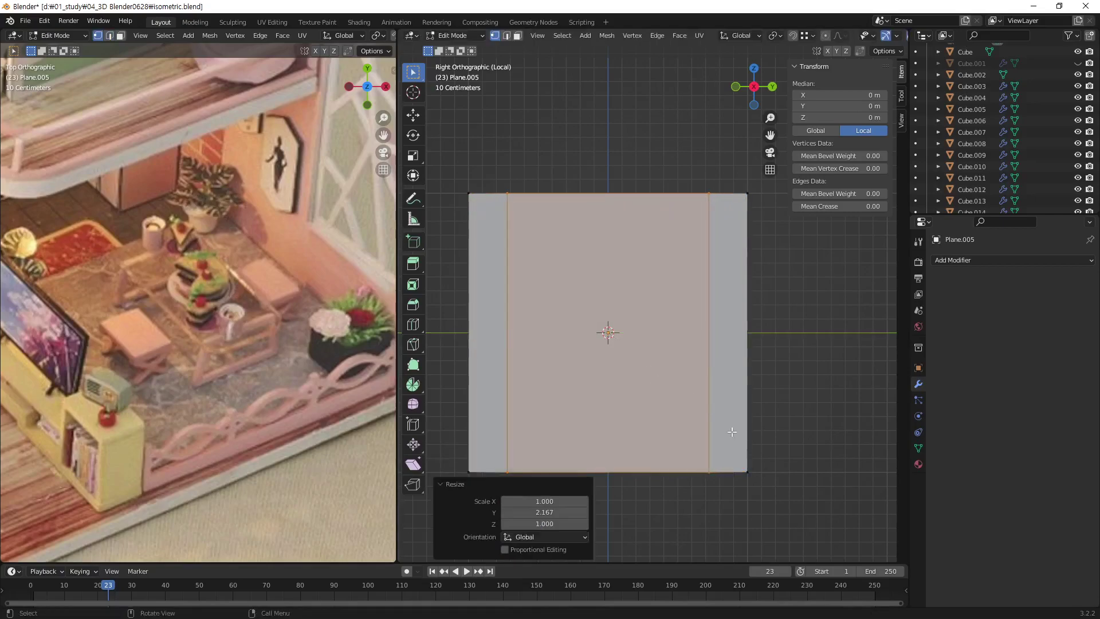
left_click(568, 512)
type("2")
key("Return")
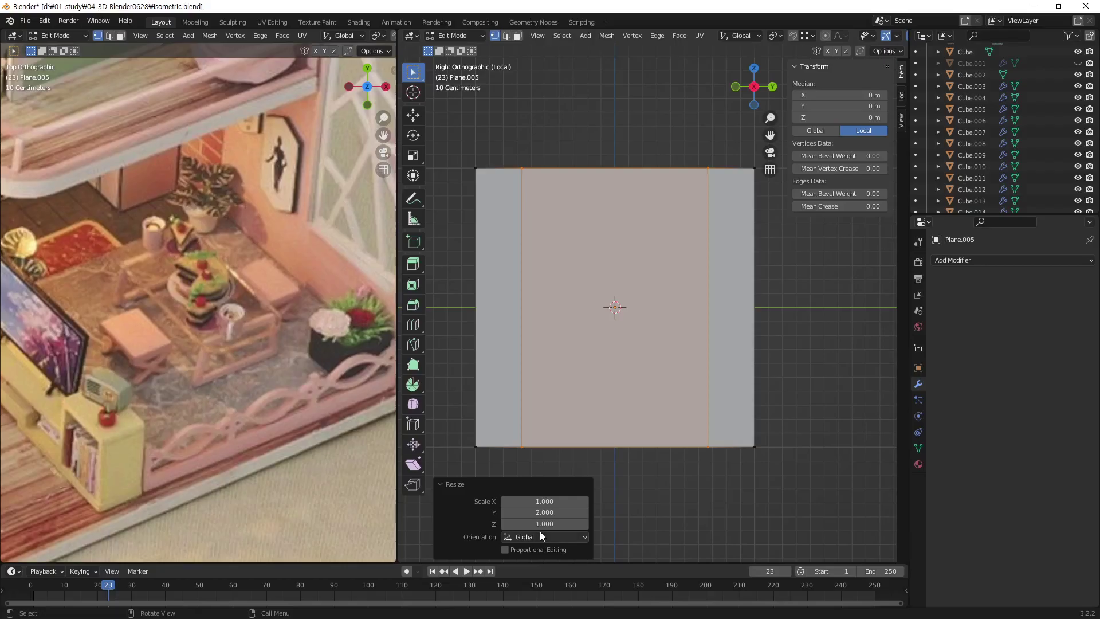
middle_click_drag(688, 427, 691, 413, "shift")
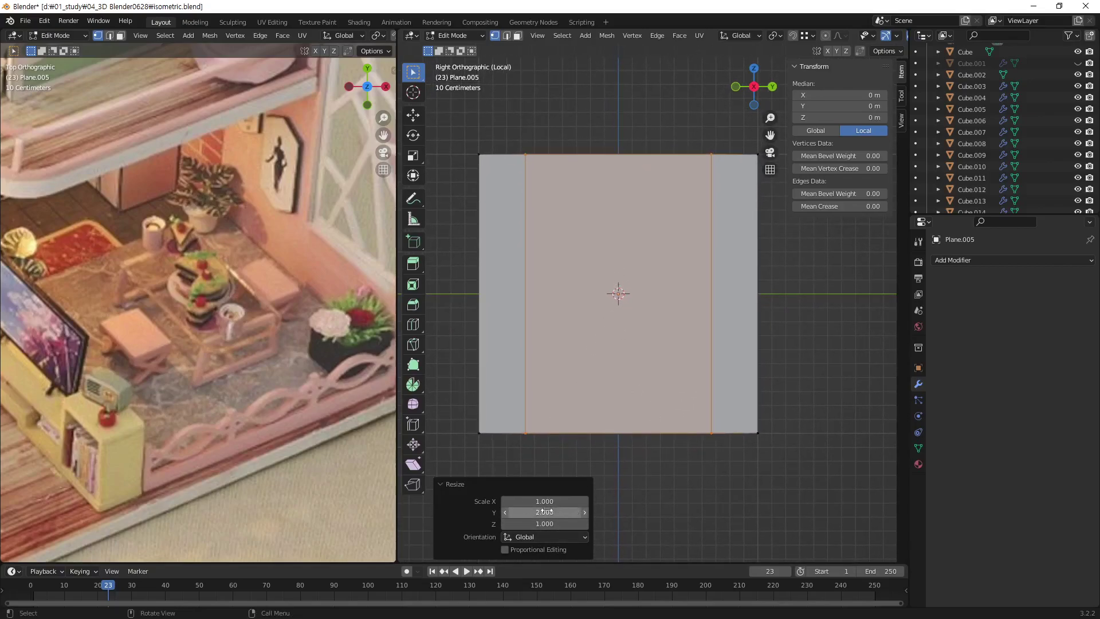
left_click(461, 286)
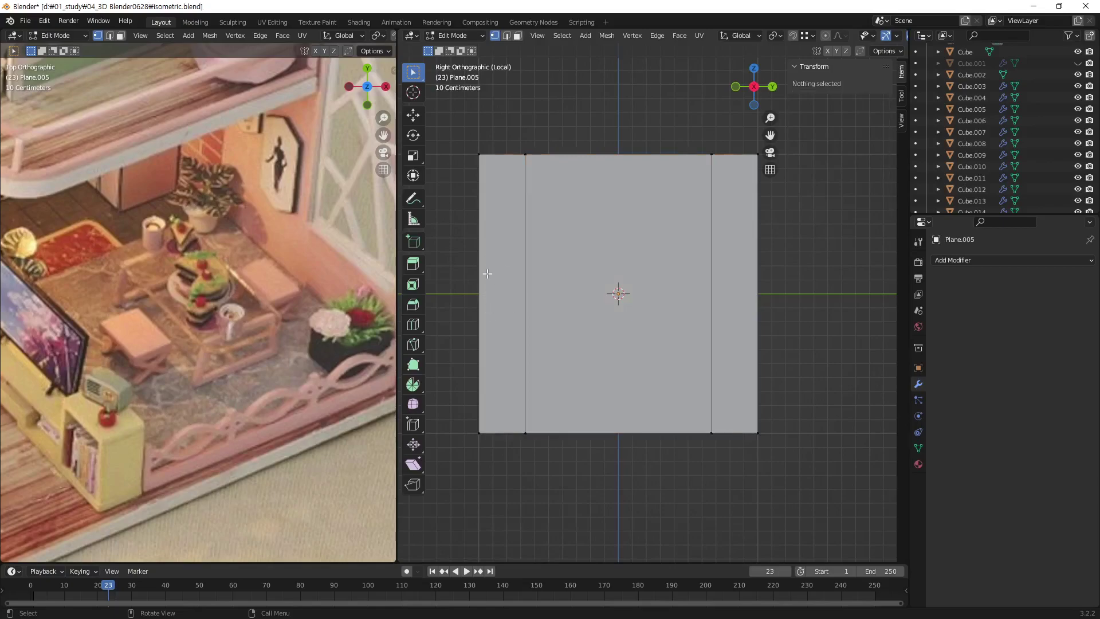
Cut two horizontal edge loops across the plane and spread them apart with a Z scale of 2.
key("ctrl+r")
left_click(486, 287)
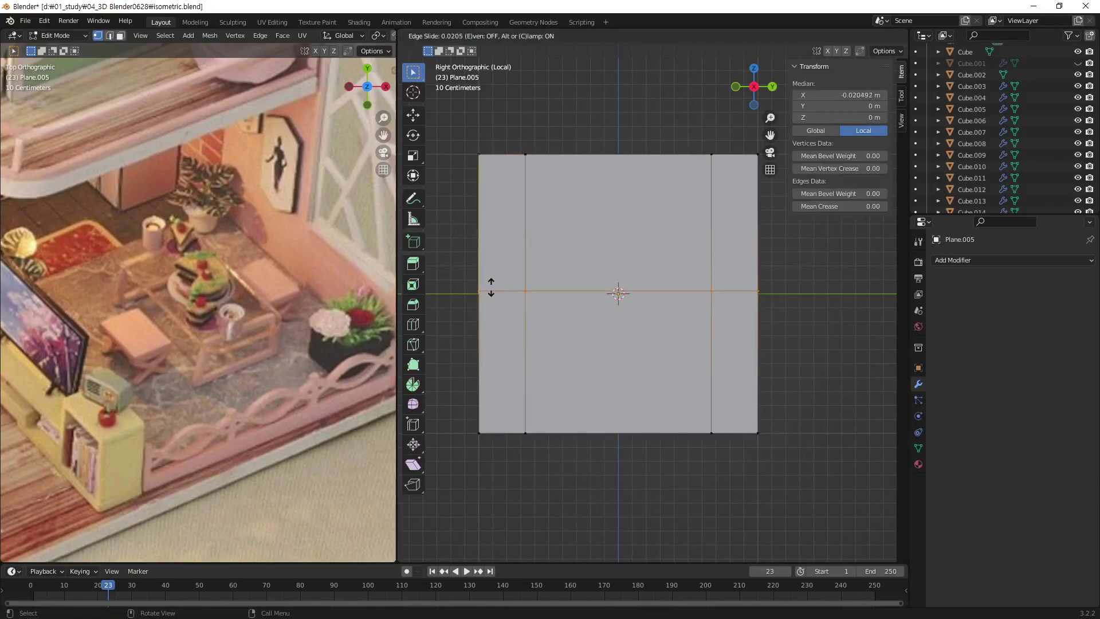
left_click(491, 298)
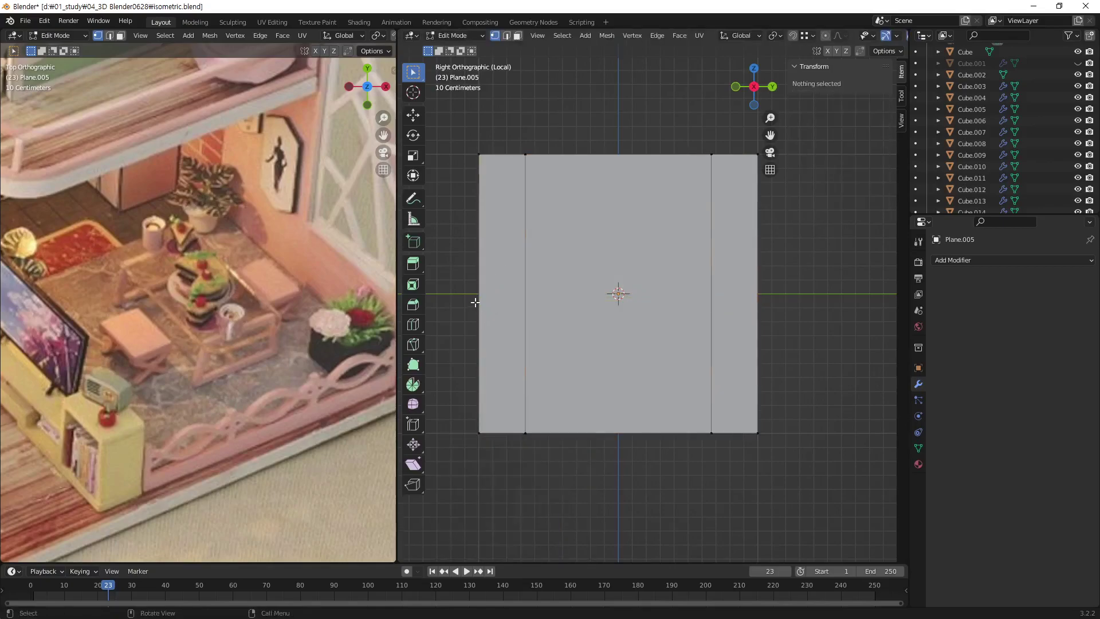
key("ctrl+r")
scroll(484, 299, "up", 1)
left_click(486, 299)
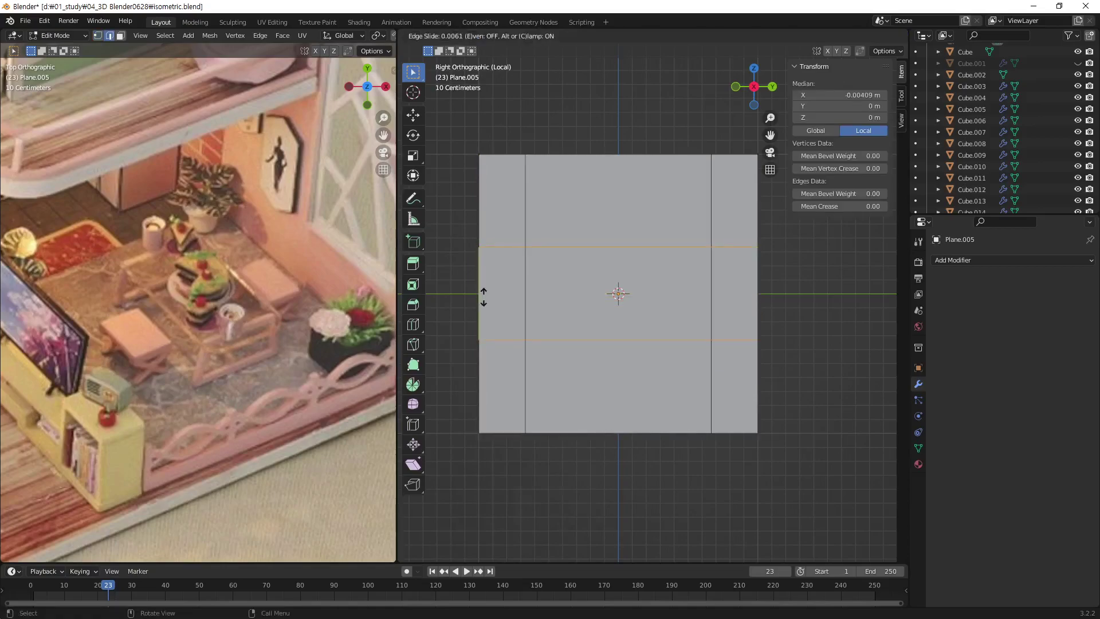
right_click(490, 298)
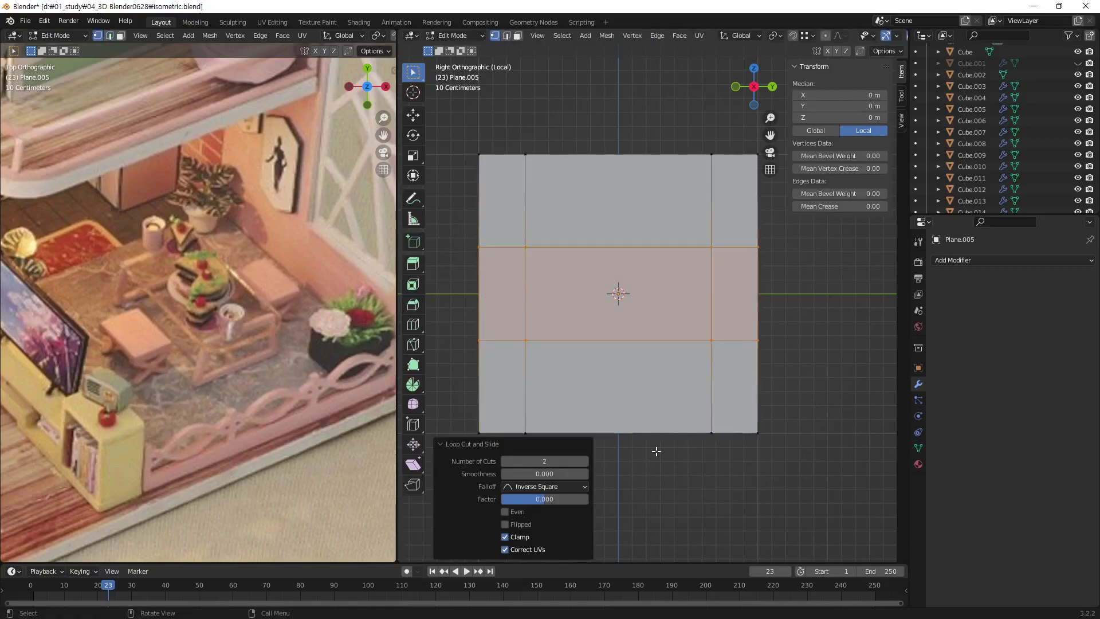
type("sz")
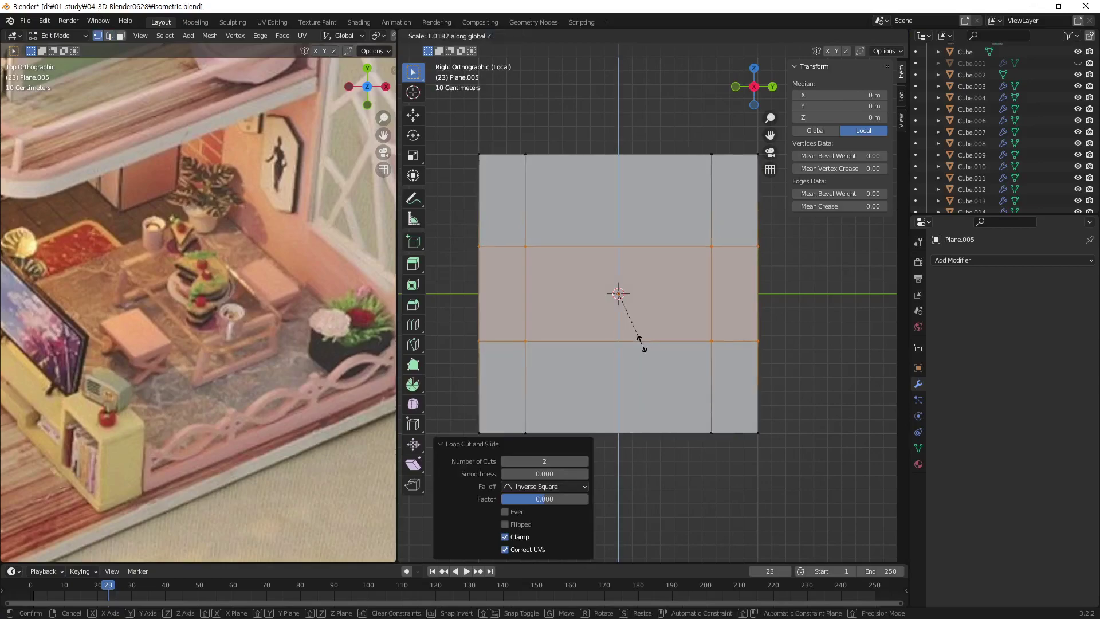
type("2")
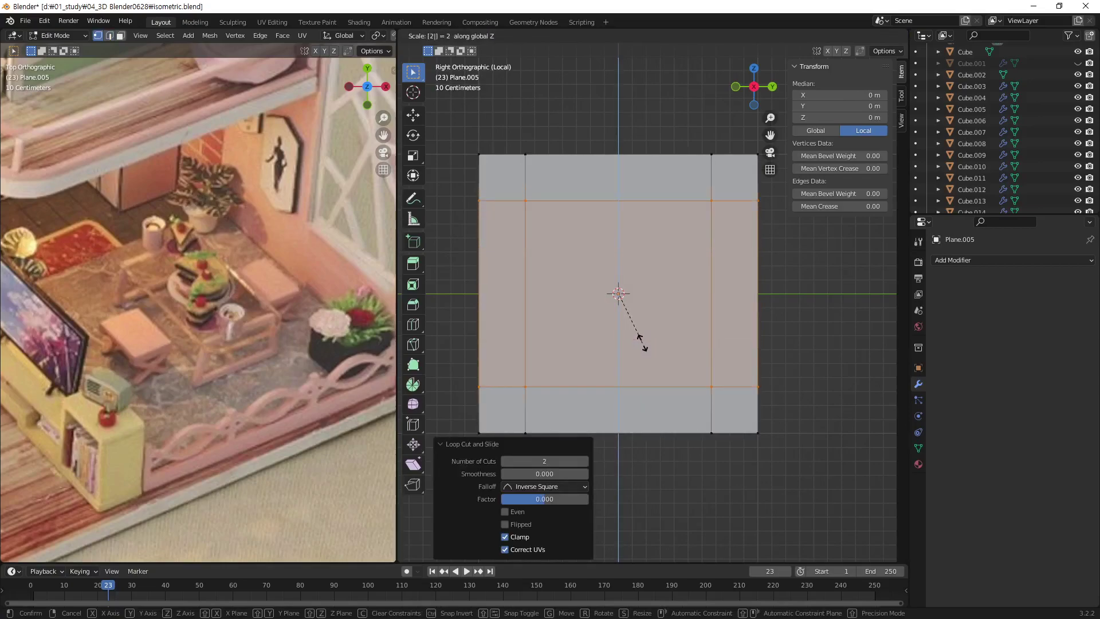
key("Return")
left_click(823, 416)
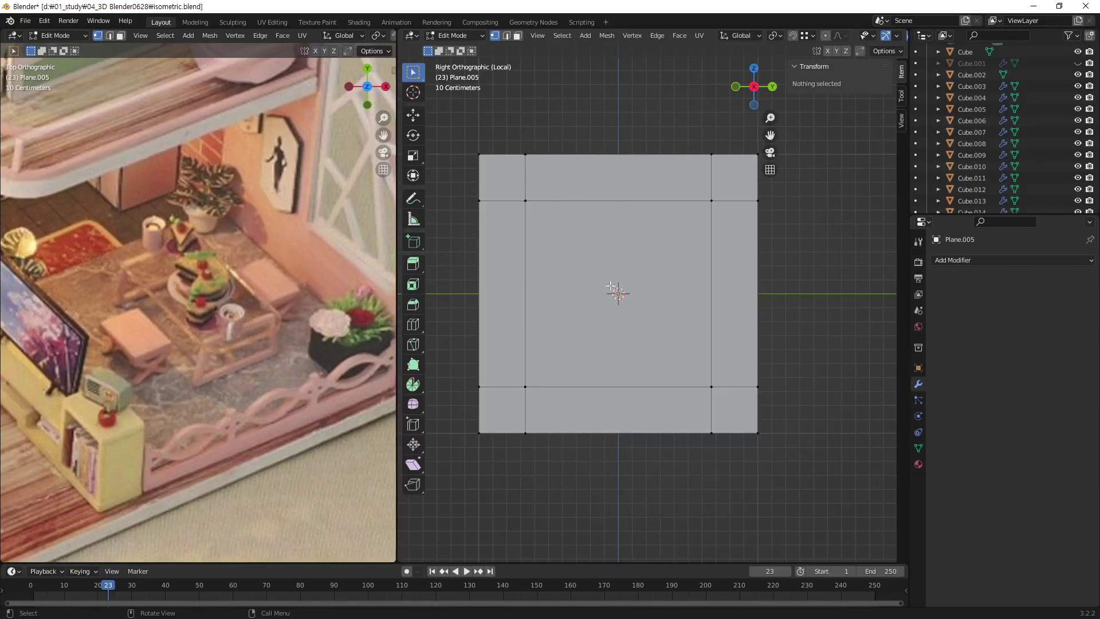
Knife two parallel down-right diagonal cuts across the plane, forming the first diagonal band.
key("k")
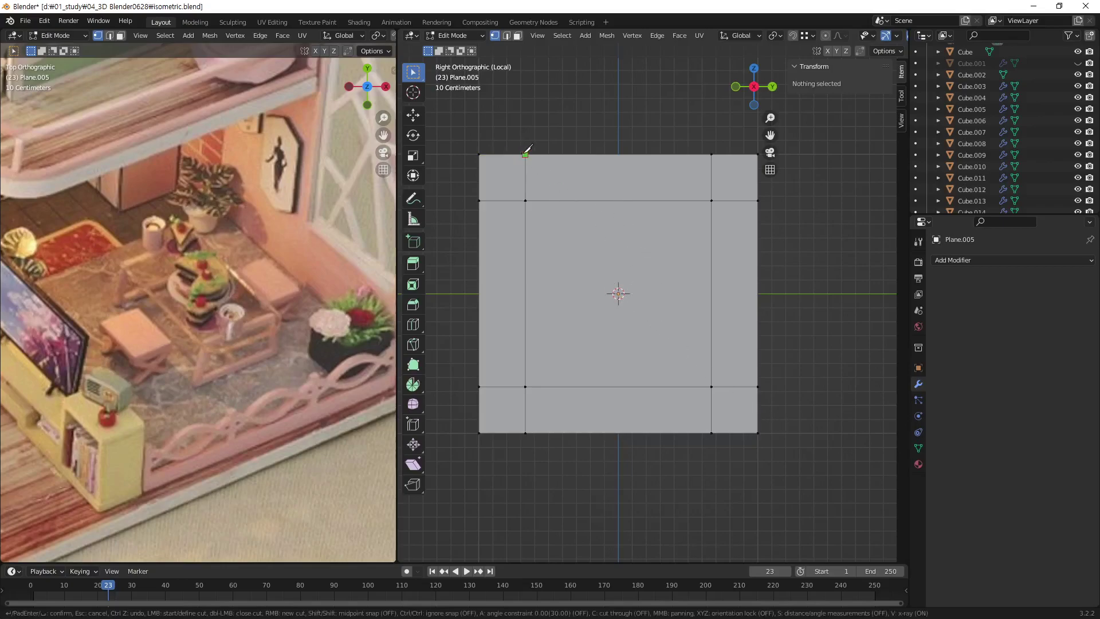
left_click(525, 154)
left_click(758, 387)
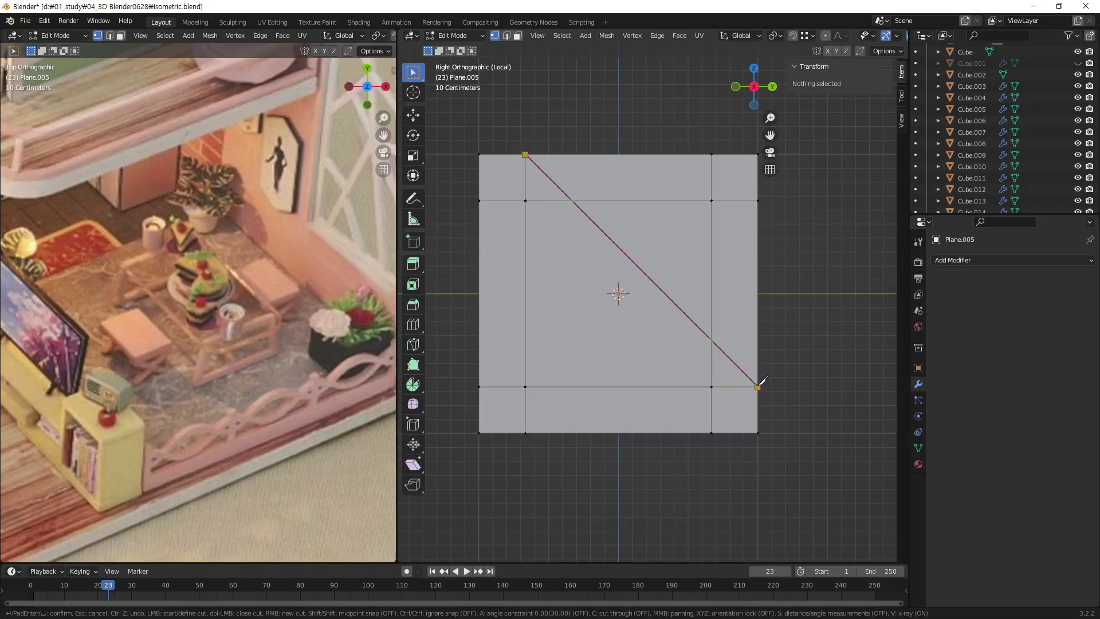
key("Return")
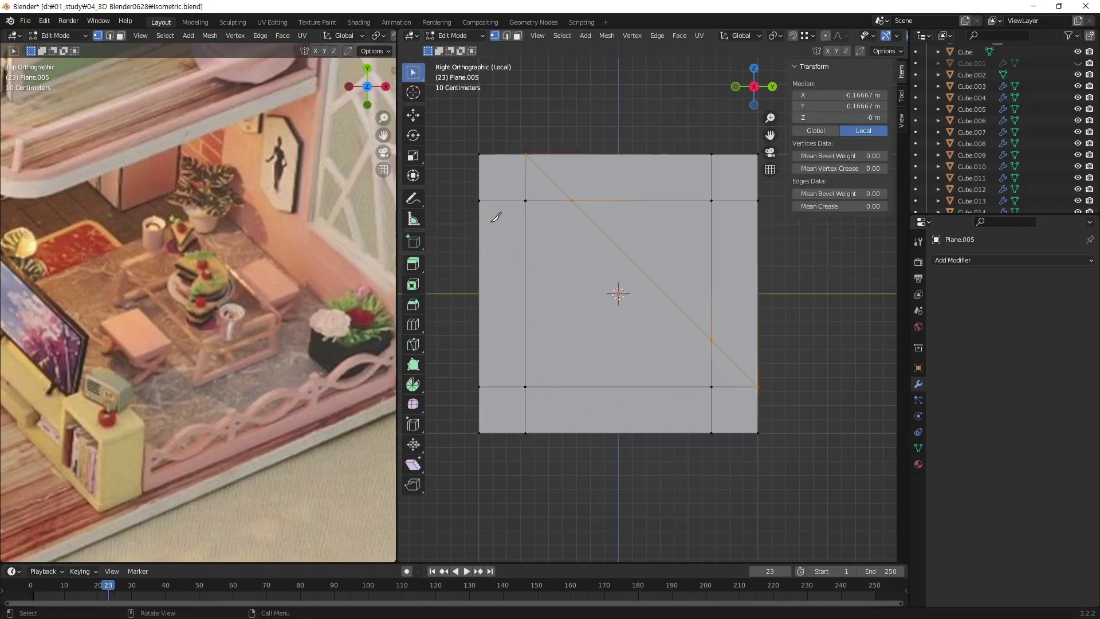
key("k")
left_click(479, 201)
left_click(711, 433)
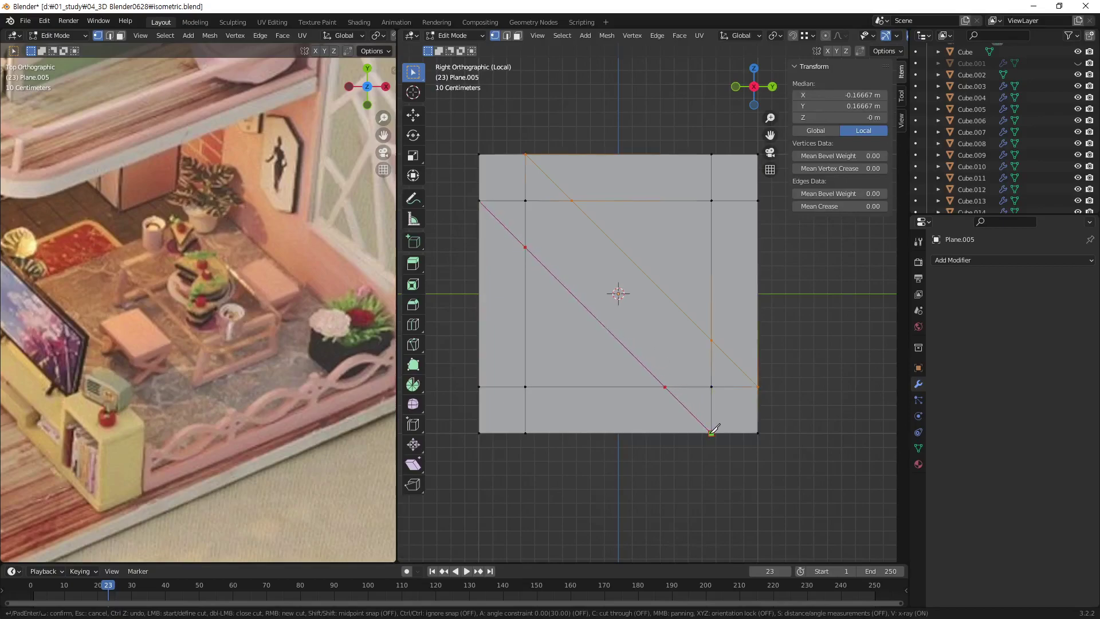
key("Return")
Knife two parallel up-right diagonal cuts forming the crossing band, then deselect everything.
key("k")
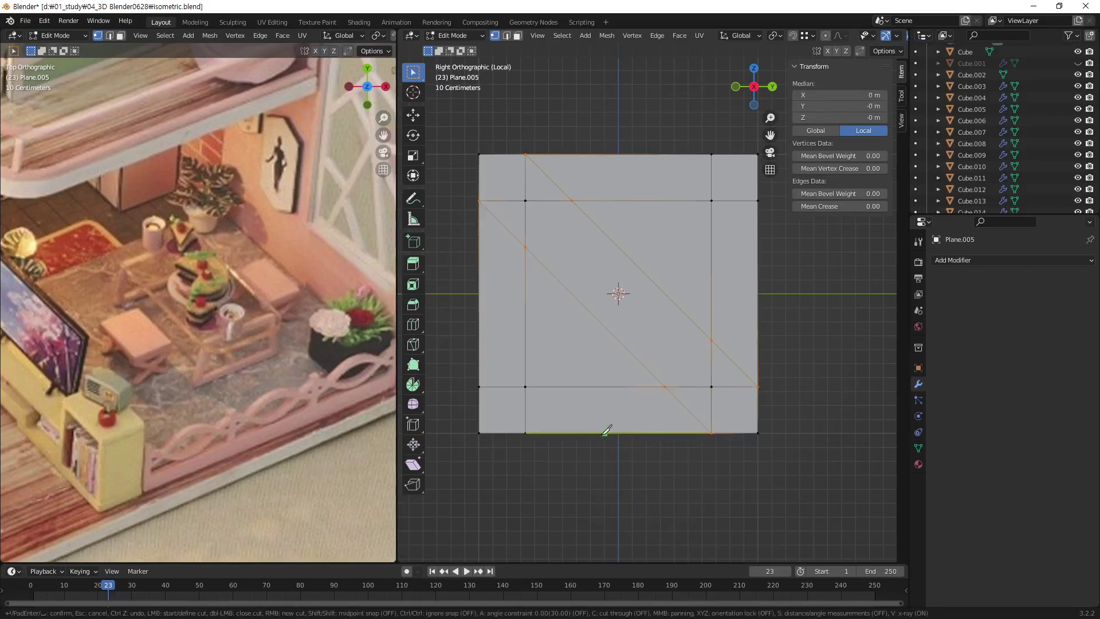
left_click(525, 433)
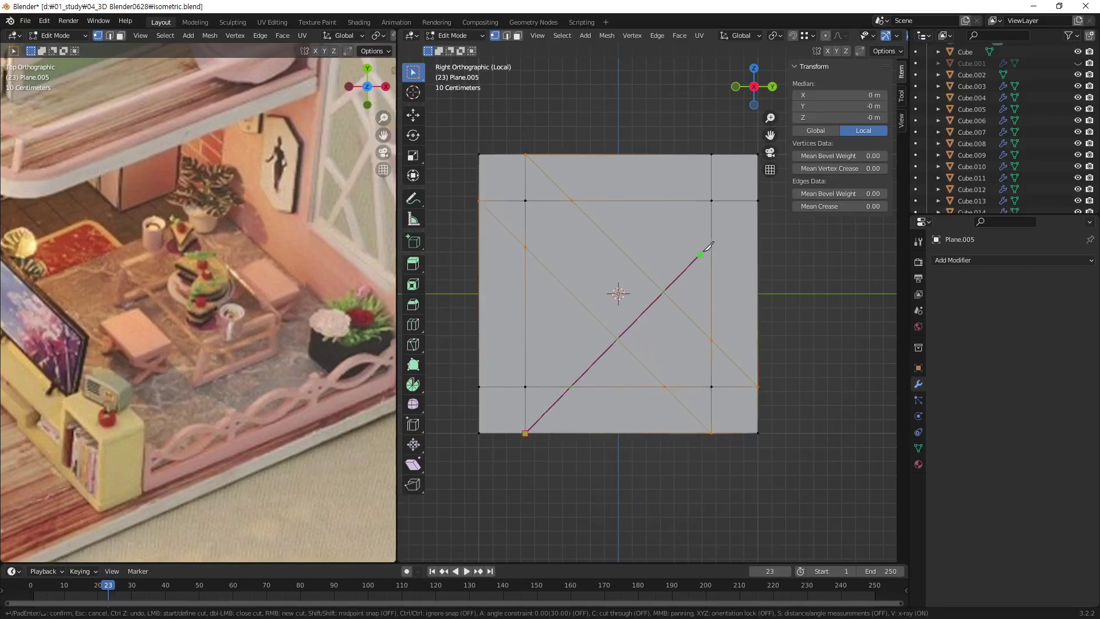
left_click(758, 201)
key("Return")
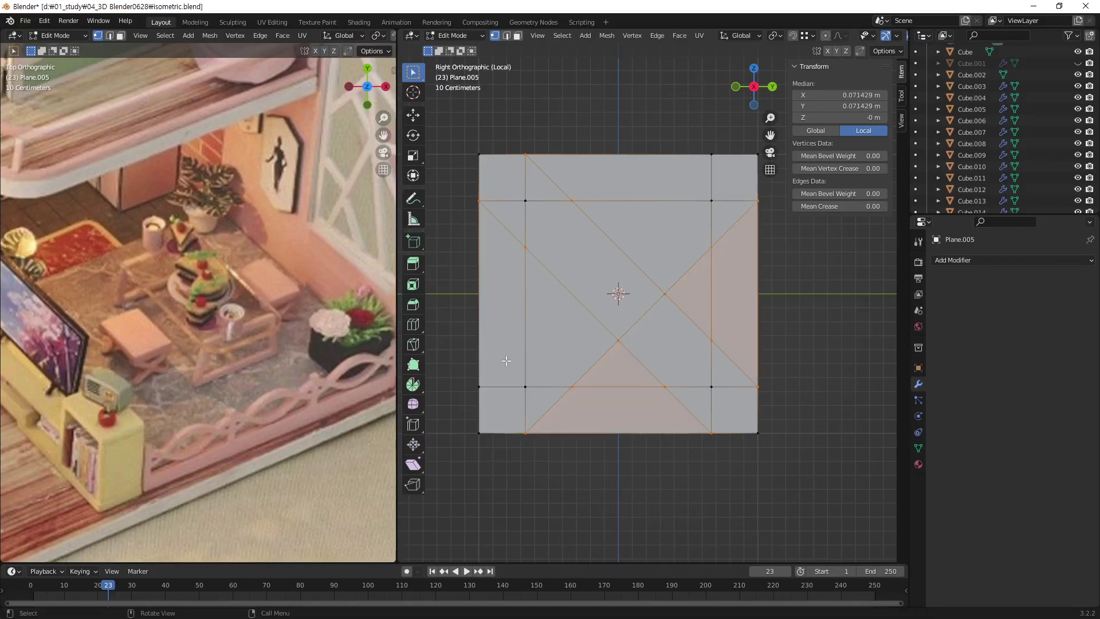
key("k")
left_click(479, 386)
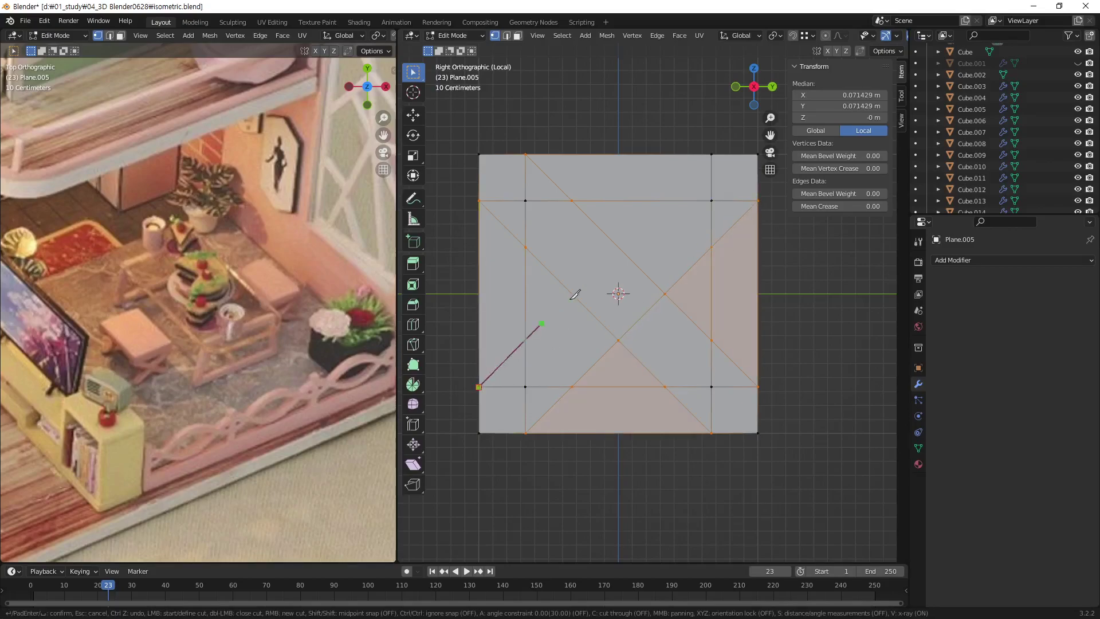
left_click(711, 154)
key("Return")
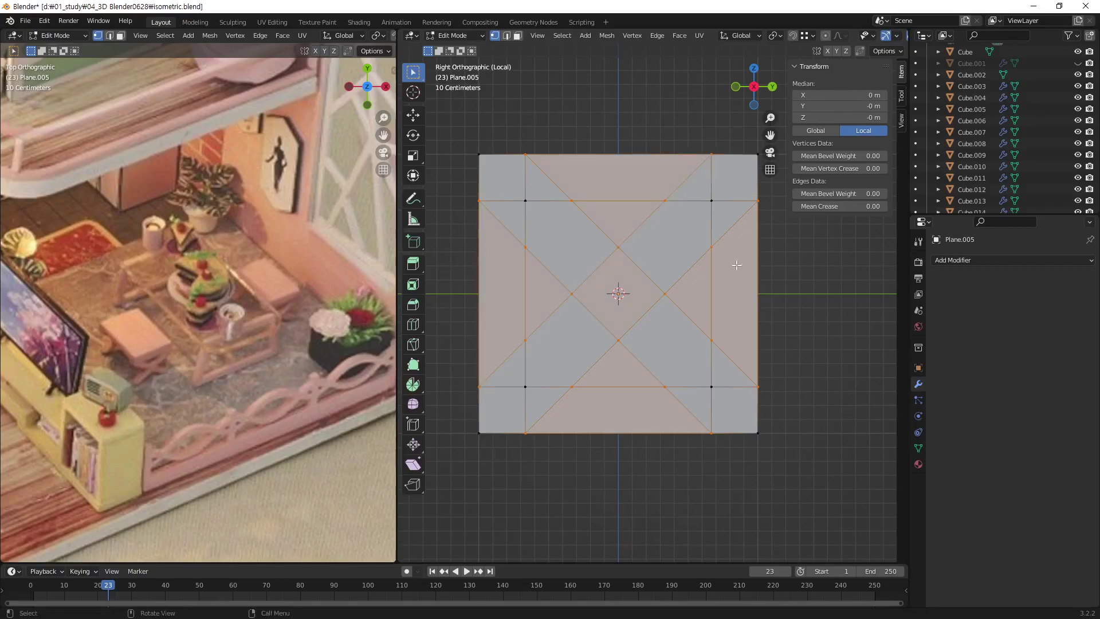
left_click(826, 386)
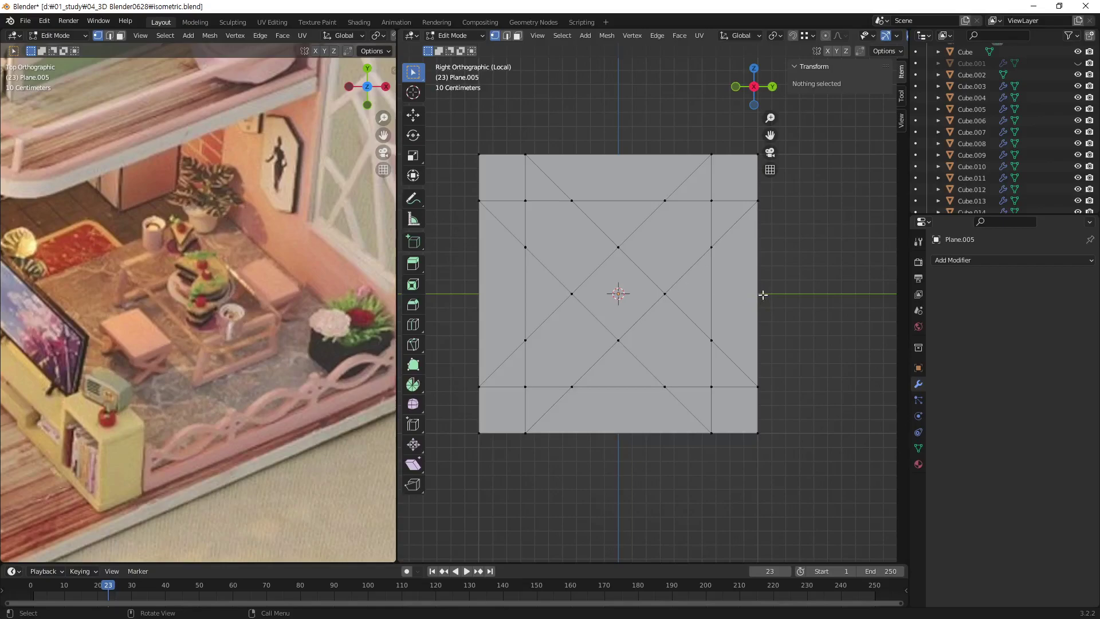
In face mode, select the four outer triangles and edge strips and delete them as Faces.
key("3")
left_click(695, 289)
left_click(733, 292, "shift")
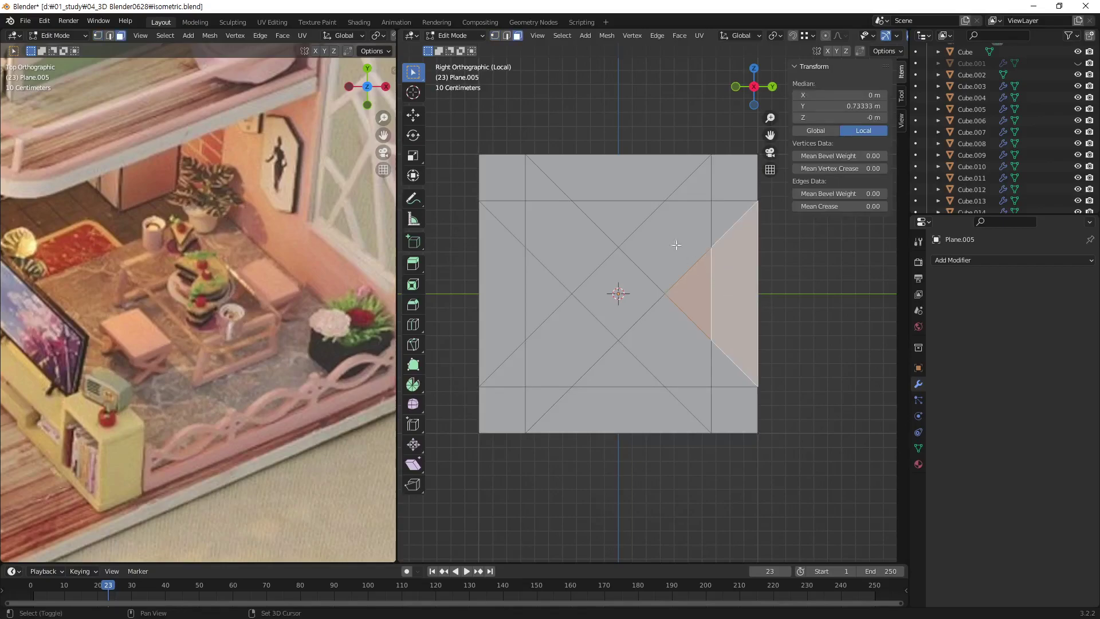
left_click(616, 211, "shift")
left_click(627, 179, "shift")
left_click(536, 292, "shift")
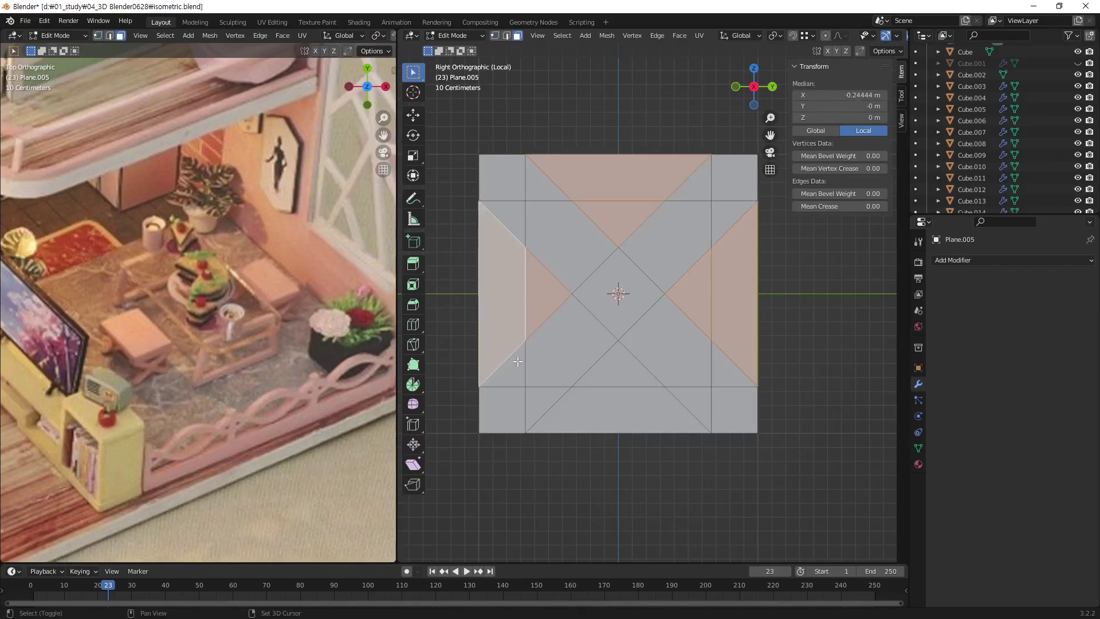
left_click(602, 412, "shift")
left_click(618, 373, "shift")
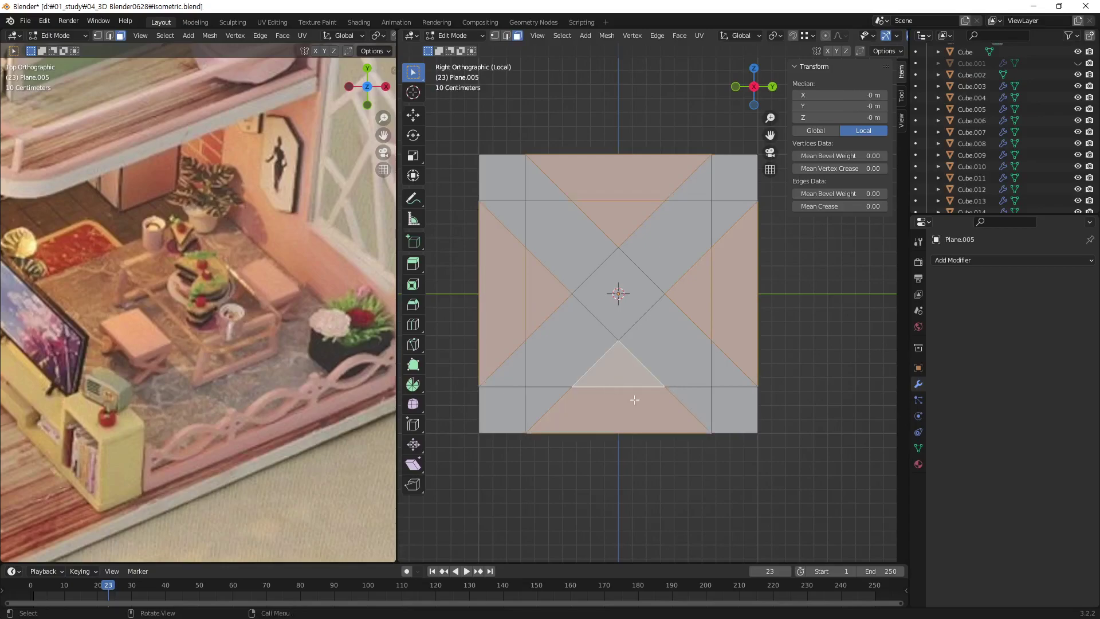
key("x")
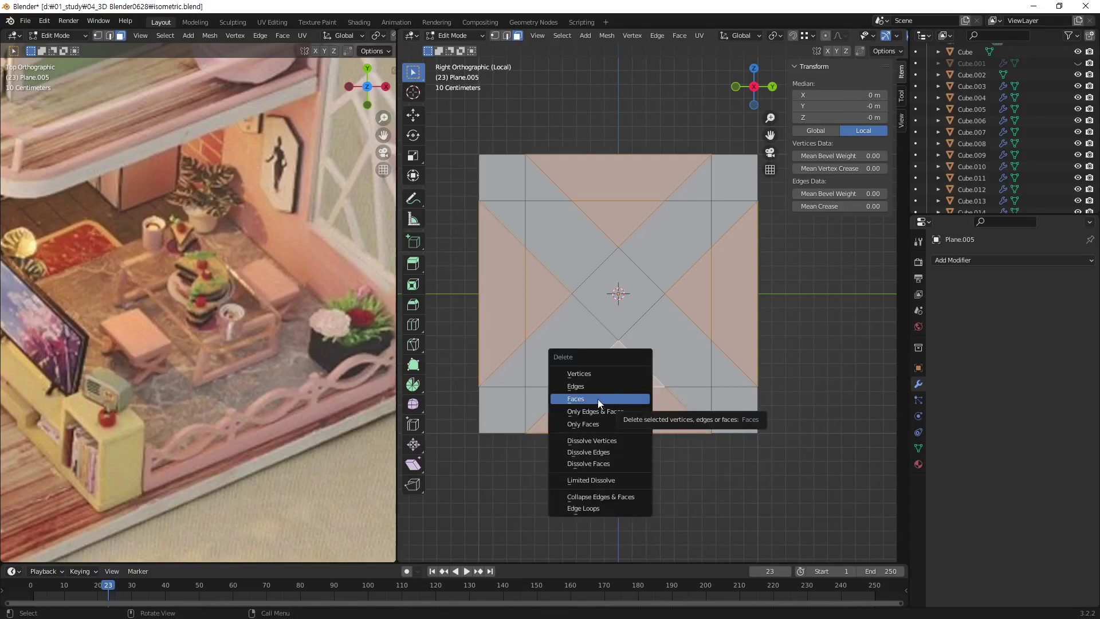
left_click(597, 400)
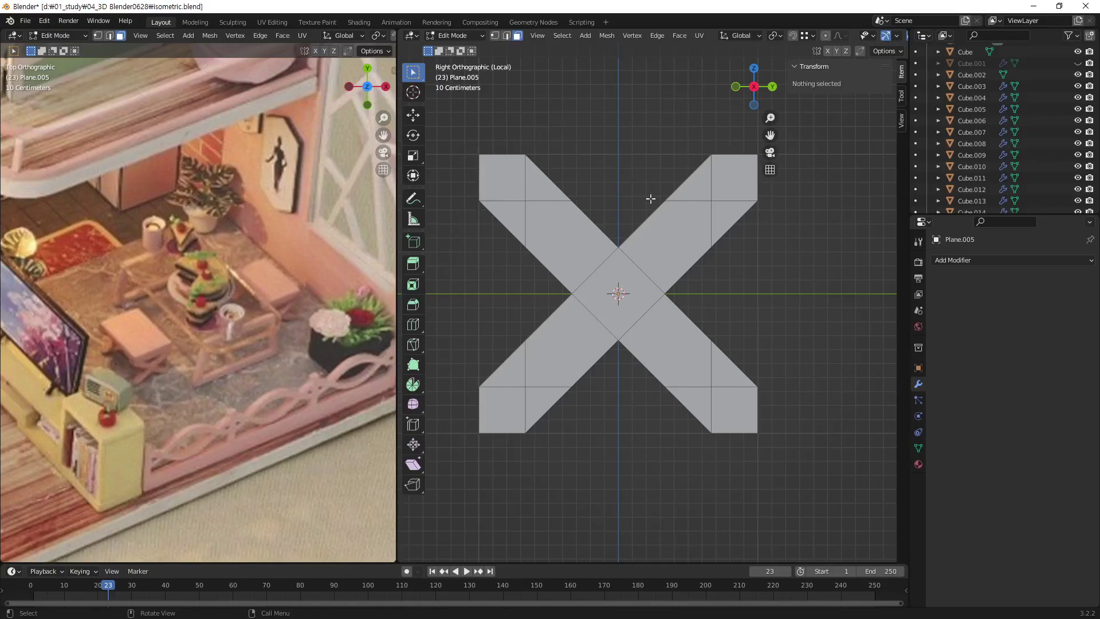
left_click(524, 185)
key("alt+a")
key("2")
left_click(519, 200)
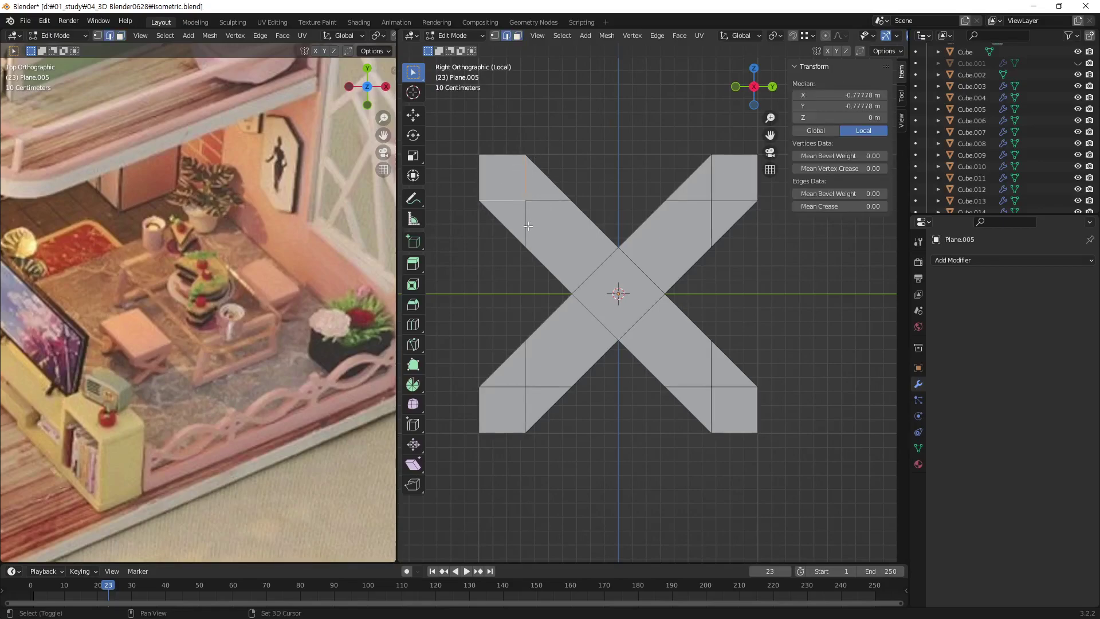
left_click(525, 225, "shift")
left_click(547, 203, "shift")
key("x")
left_click(543, 217)
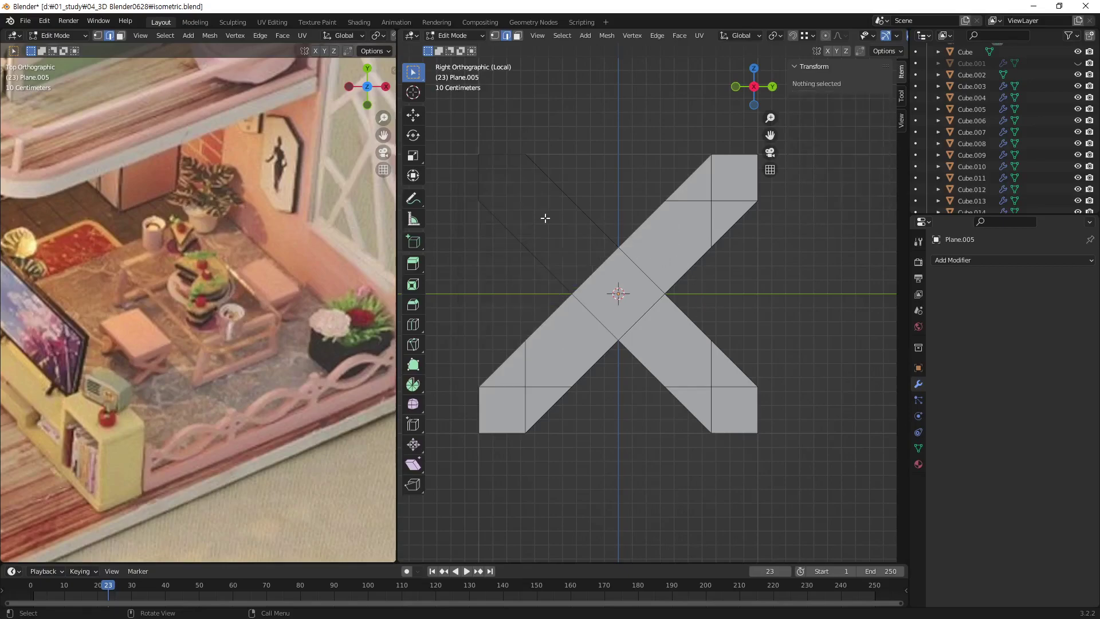
key("ctrl+z")
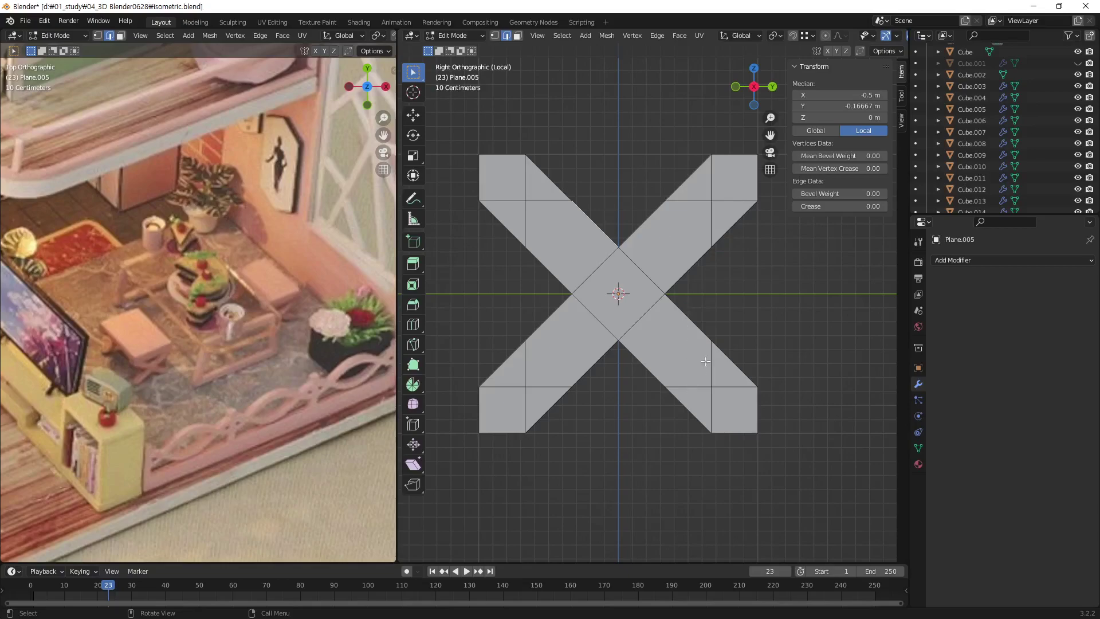
mouse_move(642, 308)
middle_mouse_down()
mouse_move(692, 267)
mouse_move(683, 343)
middle_mouse_up()
scroll(692, 267, "down", 3)
In Object Mode, scale the X-shaped plane along Z to 0.393.
key("Tab")
left_click(683, 401)
left_click(662, 325)
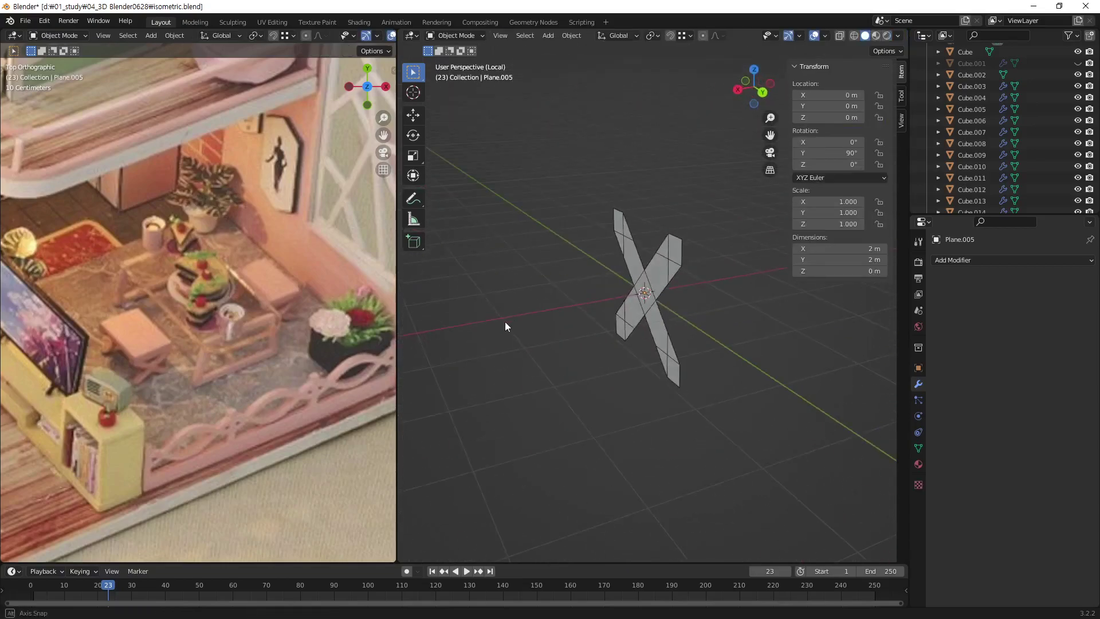
mouse_move(504, 322)
middle_mouse_down()
mouse_move(658, 311)
mouse_move(656, 323)
mouse_move(591, 284)
middle_mouse_up()
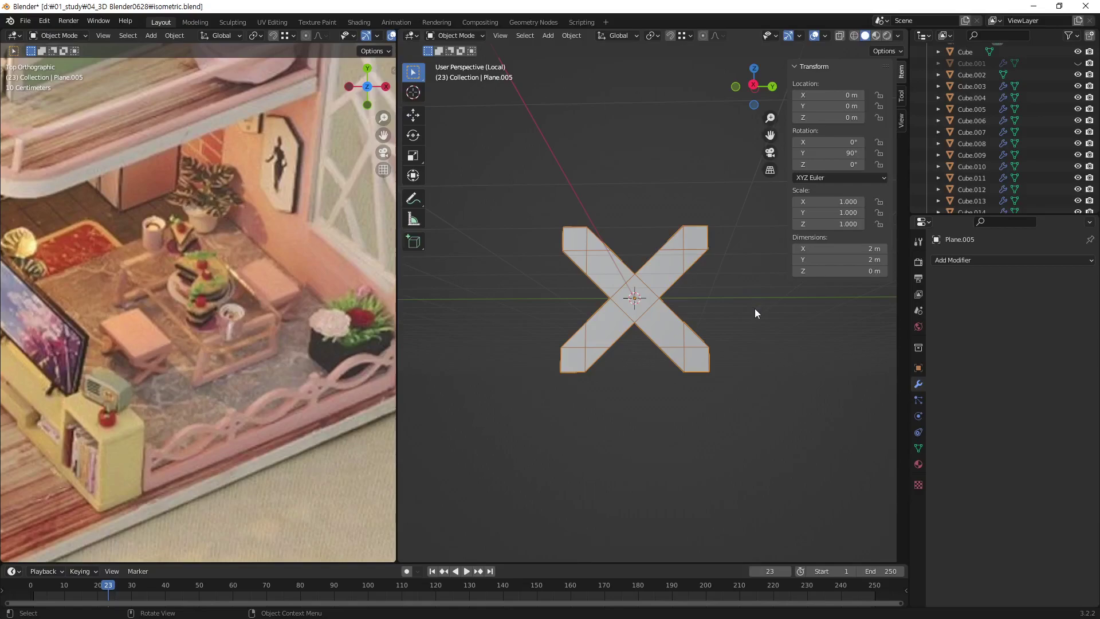
key("s")
key("z")
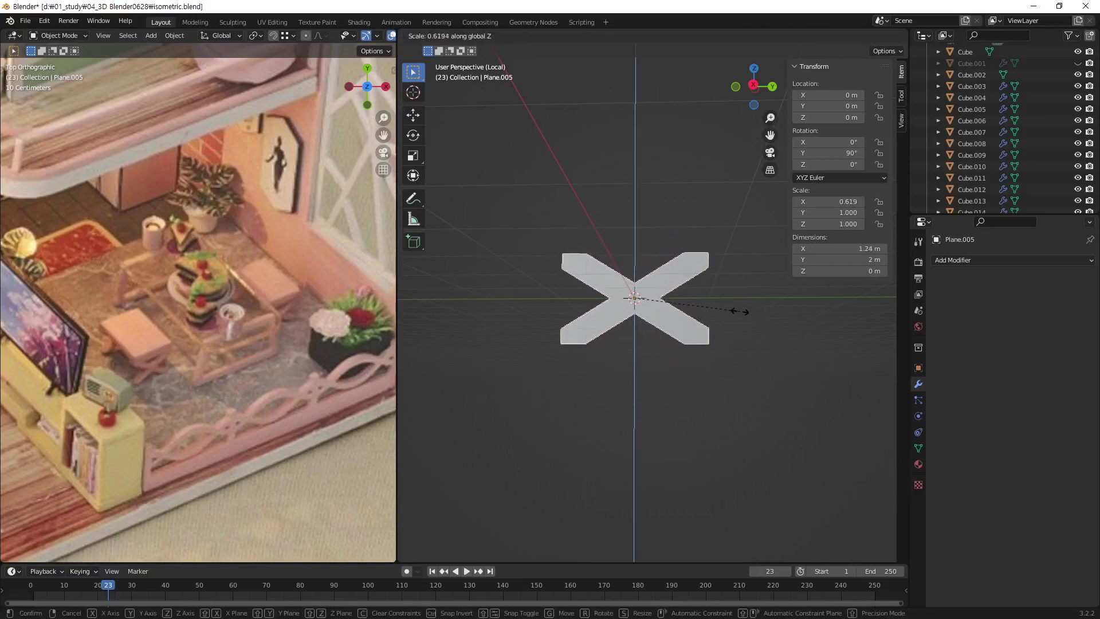
left_click(703, 296)
mouse_move(728, 311)
middle_mouse_down()
mouse_move(769, 321)
mouse_move(703, 317)
mouse_move(657, 335)
mouse_move(790, 263)
mouse_move(701, 290)
mouse_move(682, 281)
mouse_move(710, 216)
mouse_move(704, 294)
middle_mouse_up()
Fill a face between the X's upper arms, then exit local view into Right view.
left_click(686, 274)
key("Tab")
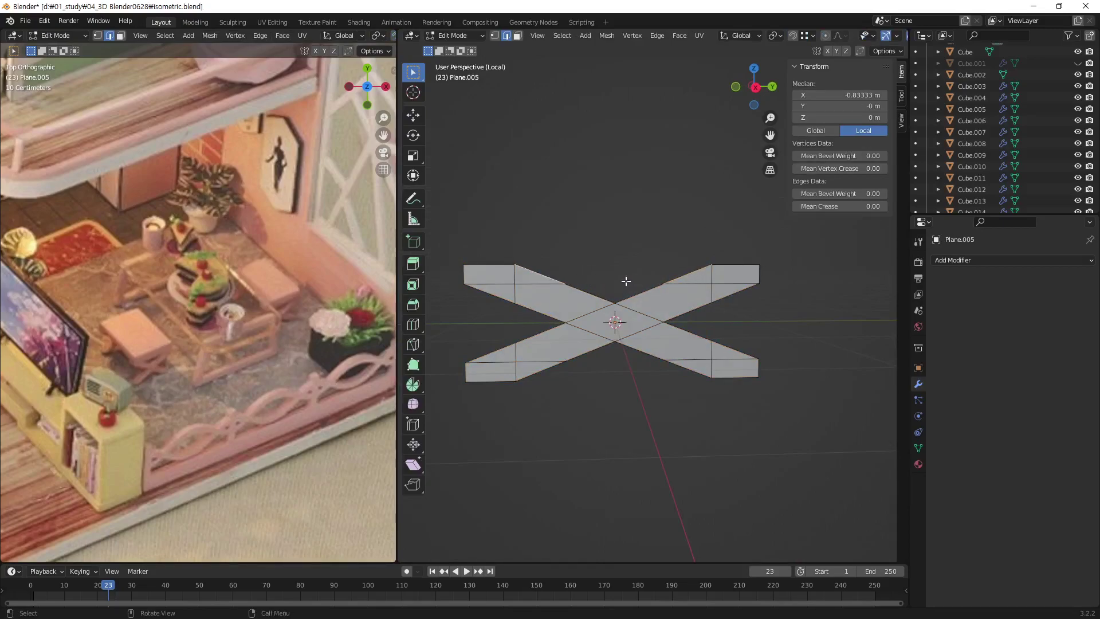
key("f")
left_click(625, 208)
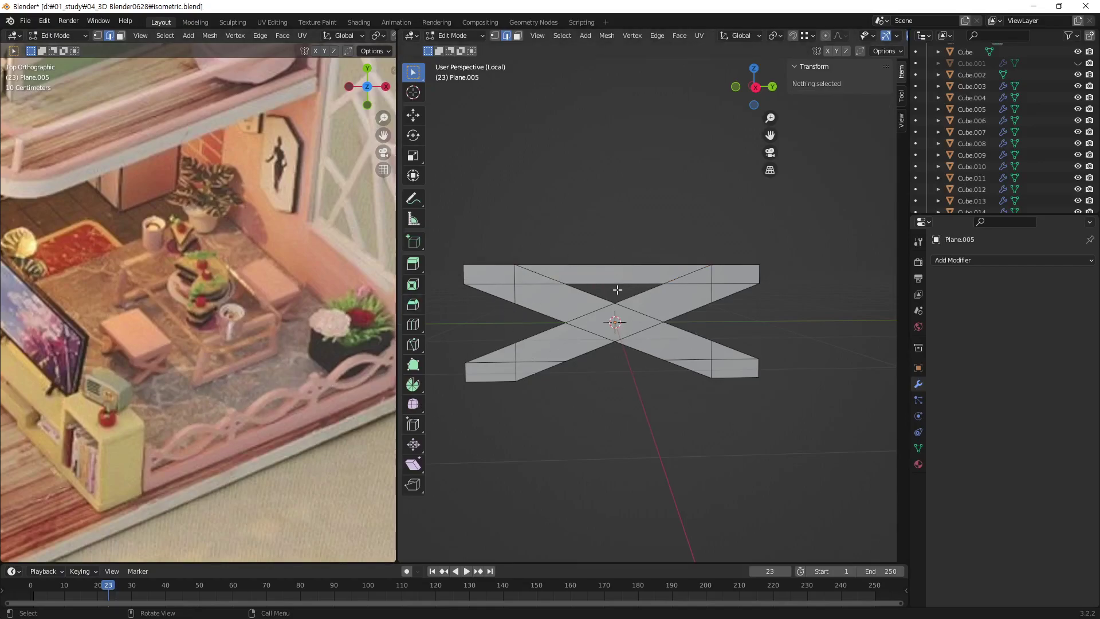
middle_click_drag(613, 282, 722, 305)
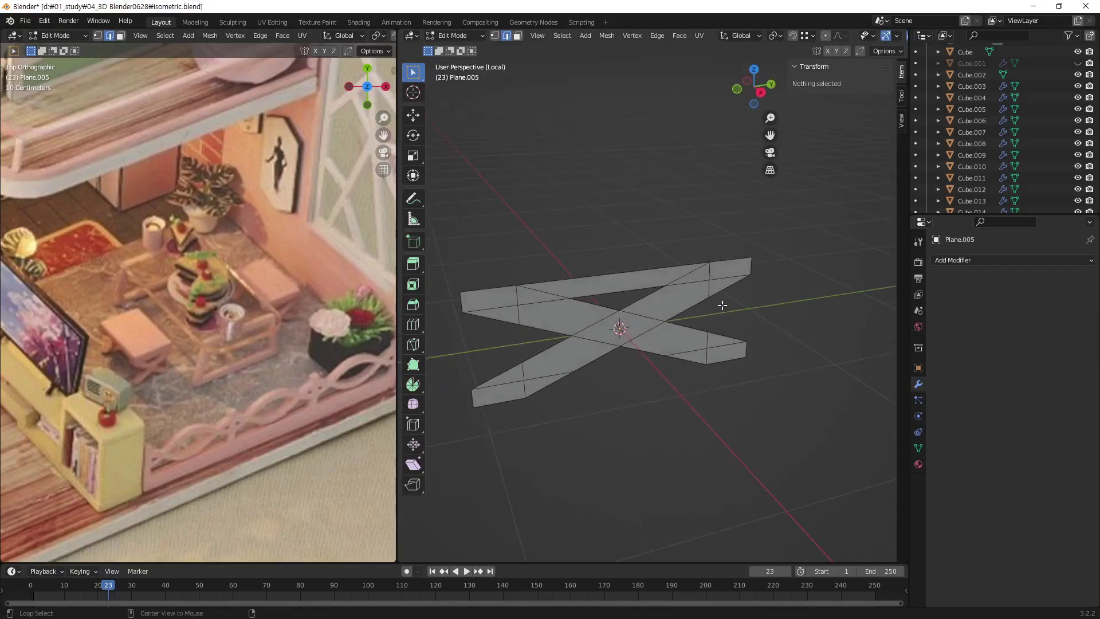
key("KP_Divide")
key("KP_3")
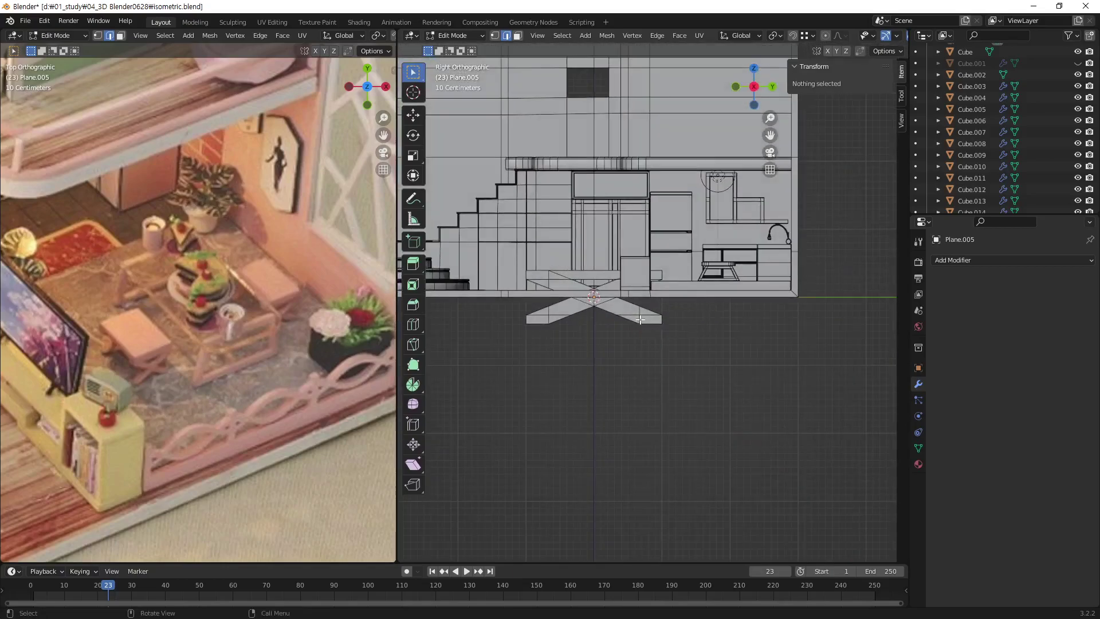
Reposition the X-shaped outline and shrink it to 0.187 scale.
key("Tab")
scroll(645, 344, "up", 1)
scroll(713, 301, "up", 2)
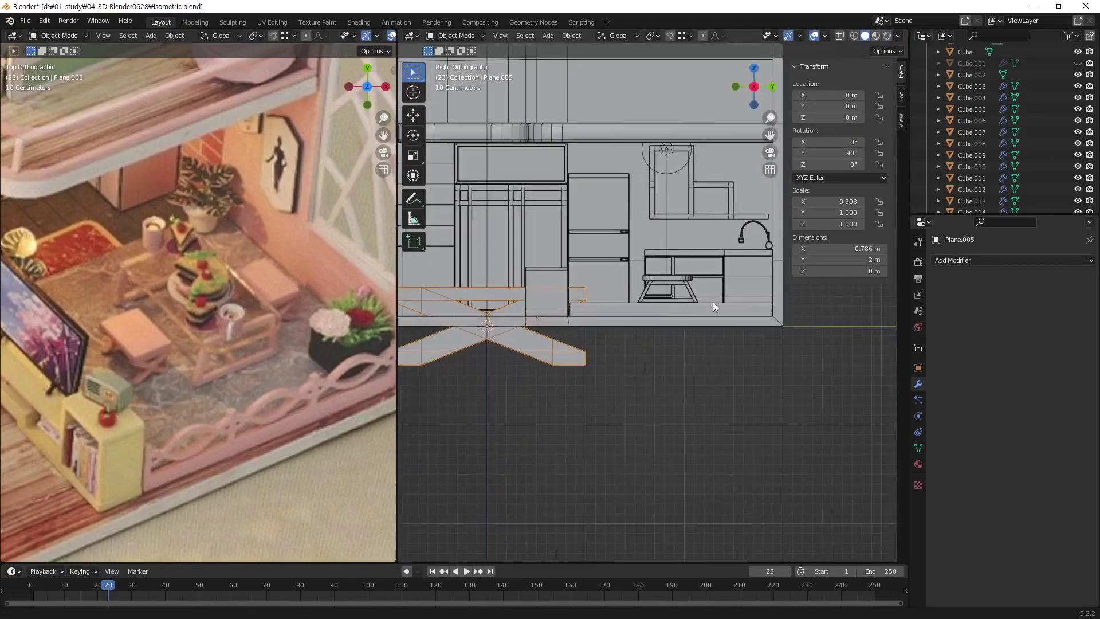
key("g")
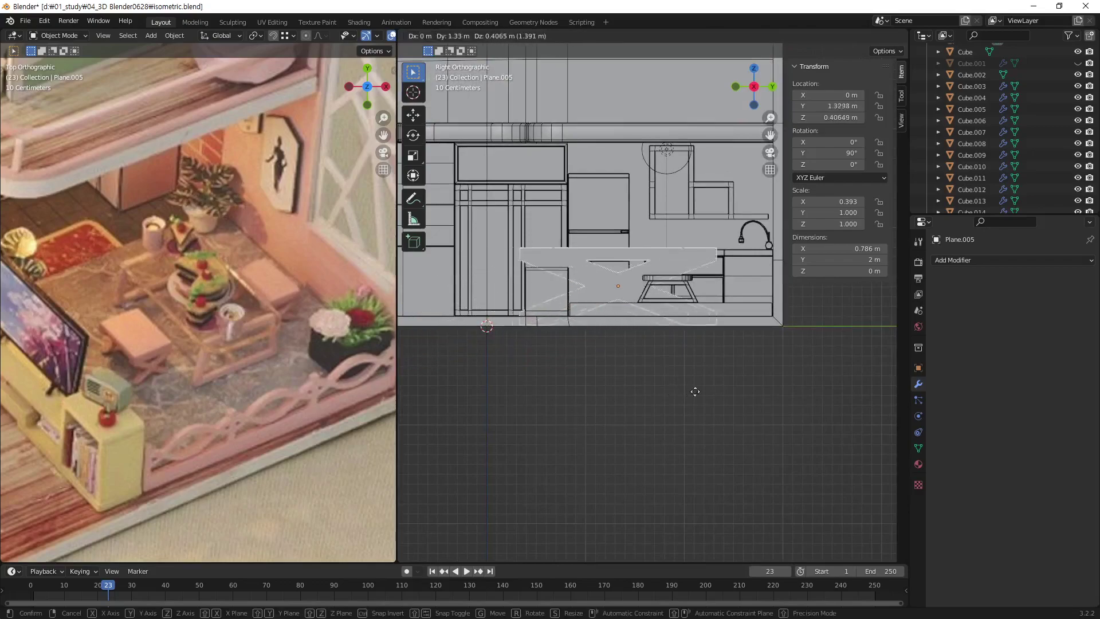
left_click(698, 394)
key("s")
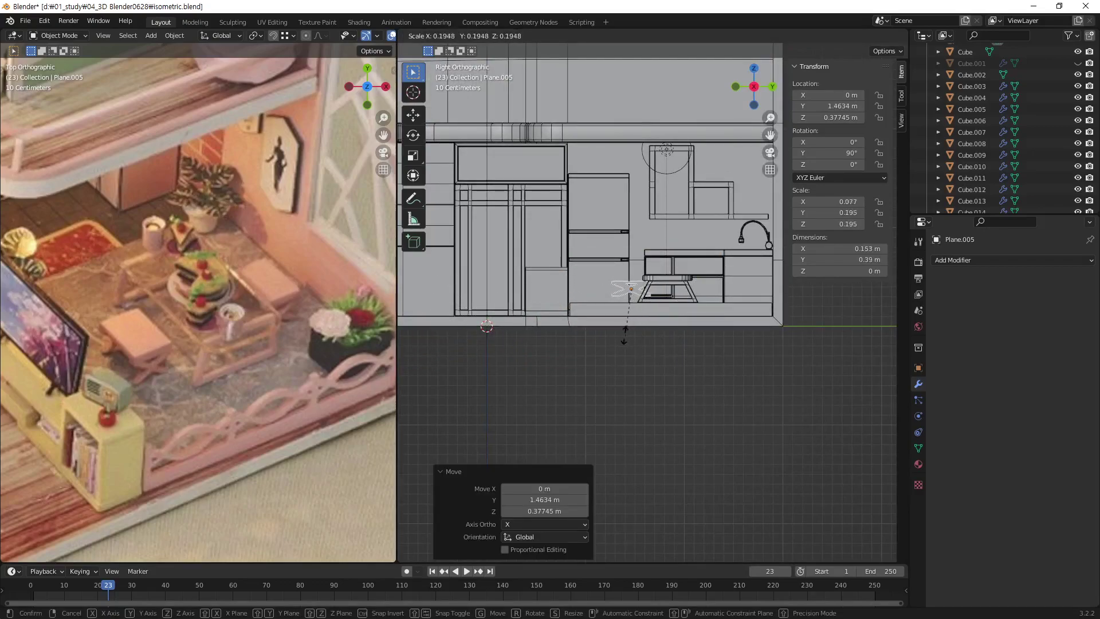
left_click(641, 335)
Lower the shrunken outline to floor level beside the chair.
scroll(624, 345, "up", 3)
scroll(722, 283, "up", 4)
scroll(696, 336, "down", 3)
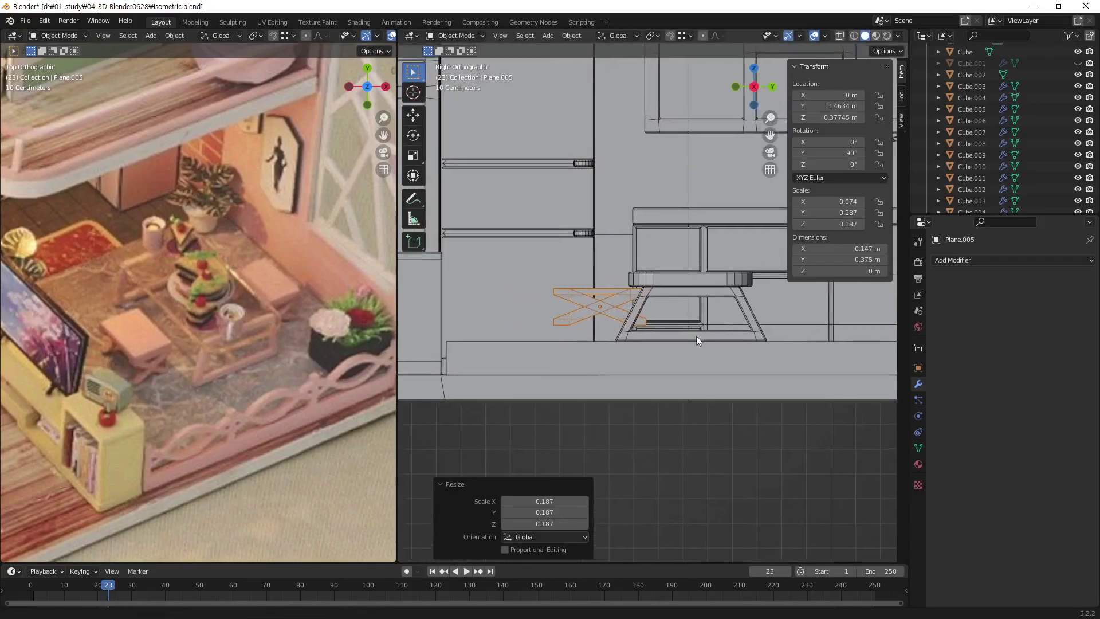
scroll(751, 335, "up", 1)
key("g")
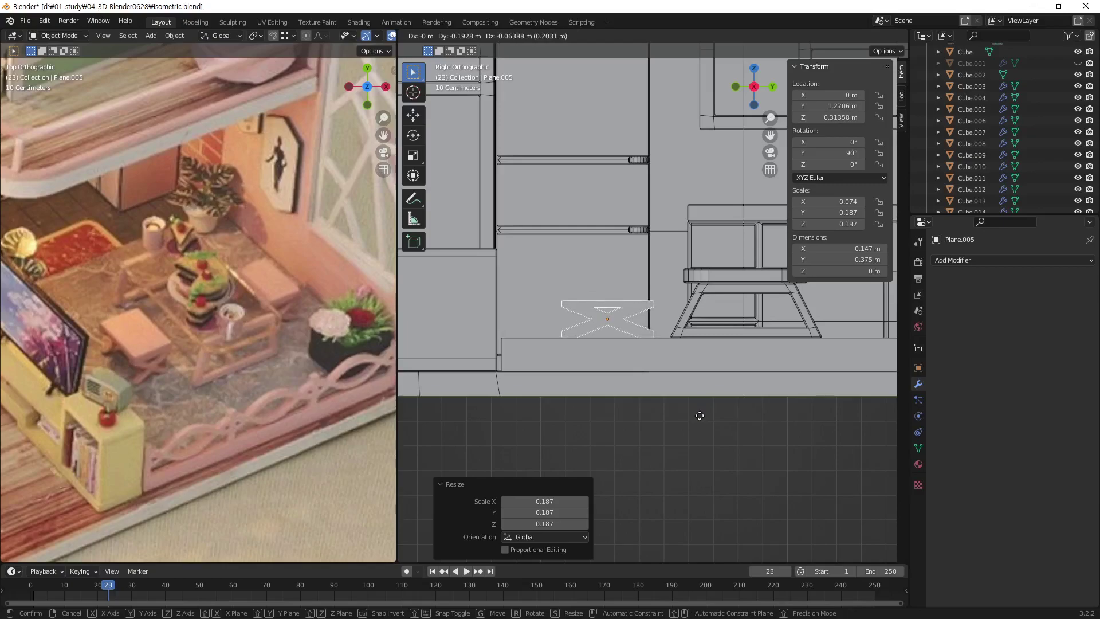
left_click(702, 415)
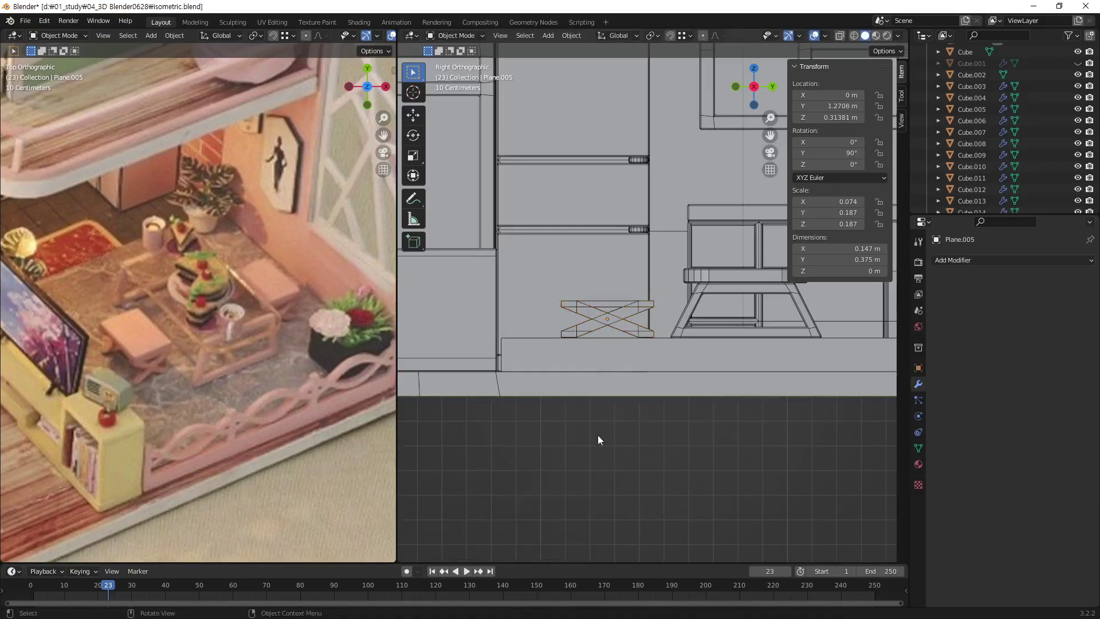
mouse_move(610, 325)
middle_mouse_down()
mouse_move(678, 376)
mouse_move(493, 252)
middle_mouse_up()
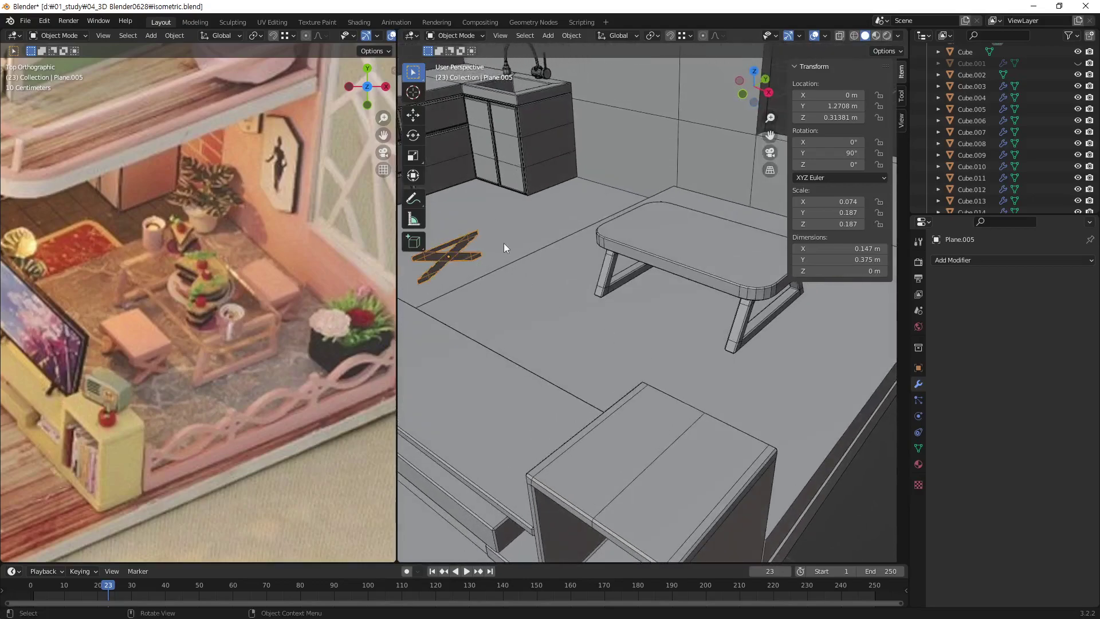
Slide the X outline along global X to 1.2845 m, beside the table legs.
key("g")
key("x")
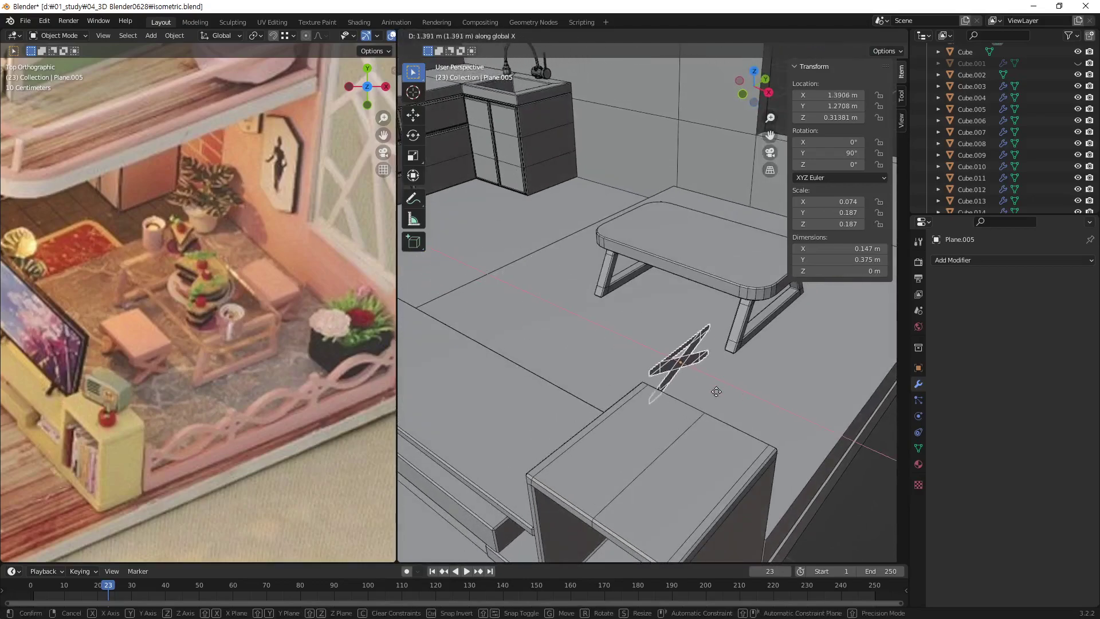
left_click(696, 386)
mouse_move(696, 385)
middle_mouse_down()
mouse_move(752, 394)
mouse_move(652, 373)
mouse_move(678, 368)
mouse_move(653, 386)
middle_mouse_up()
scroll(720, 311, "up", 3)
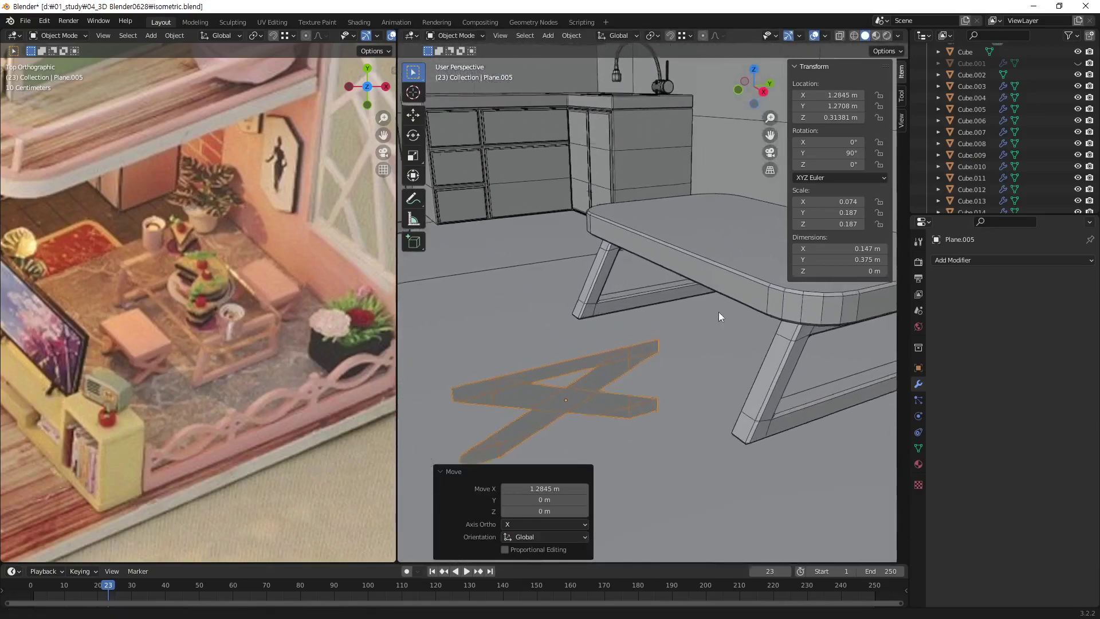
mouse_move(719, 311)
middle_mouse_down()
mouse_move(685, 357)
mouse_move(695, 344)
mouse_move(754, 368)
mouse_move(815, 375)
mouse_move(688, 357)
mouse_move(779, 366)
mouse_move(733, 346)
middle_mouse_up()
left_click(701, 338)
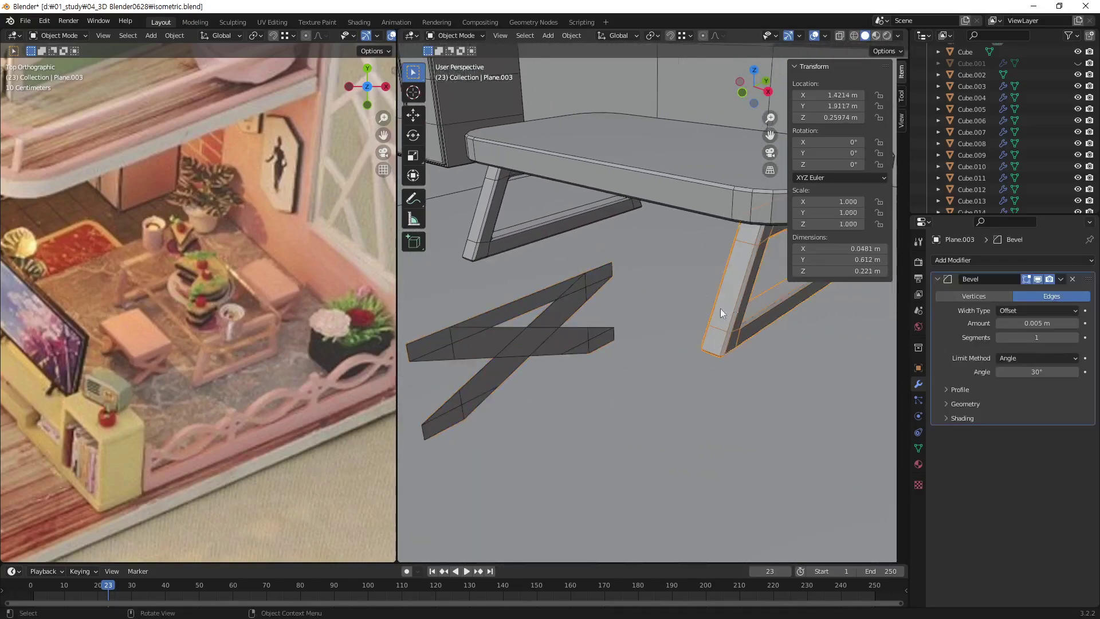
Extrude all of the X outline's geometry to about 0.0251 m thickness.
left_click(564, 339)
key("Tab")
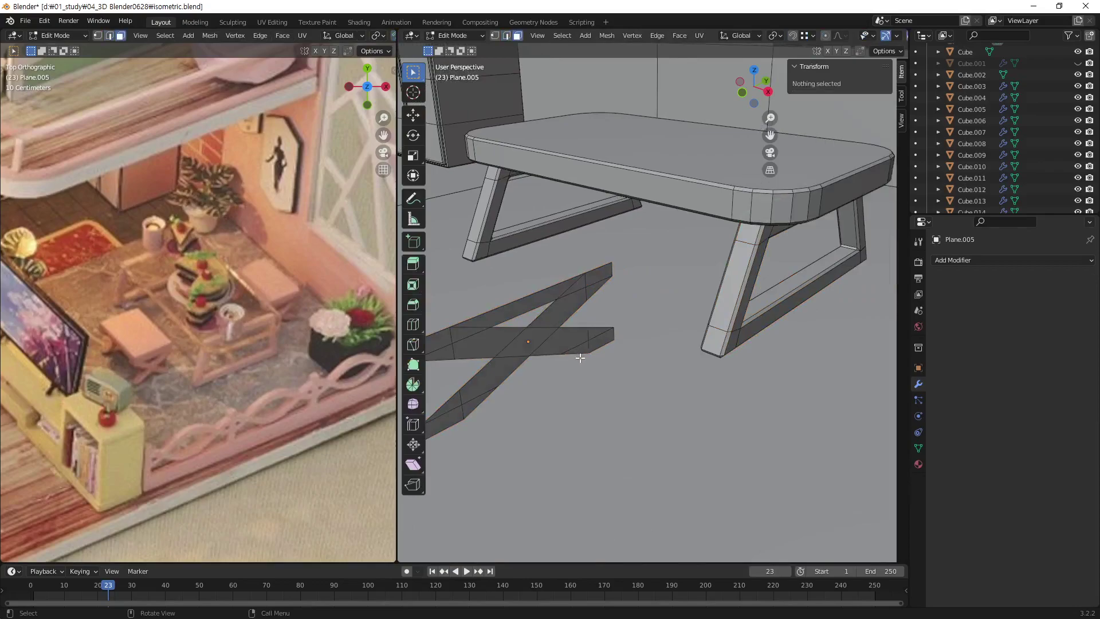
mouse_move(631, 352)
middle_mouse_down()
mouse_move(680, 427)
mouse_move(707, 417)
middle_mouse_up()
key("a")
key("e")
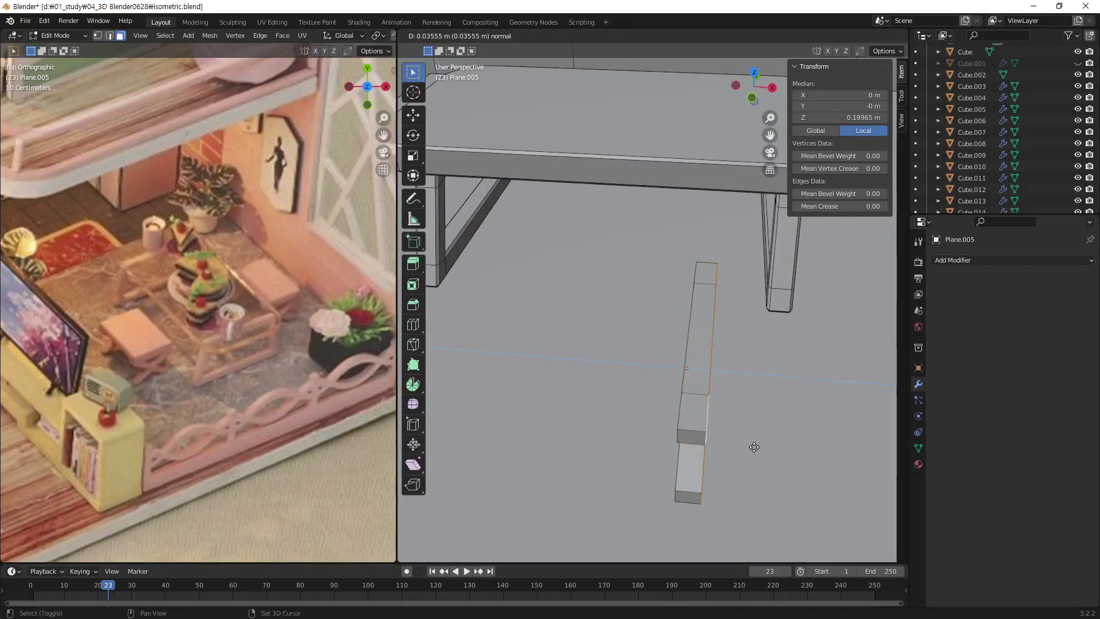
left_click(754, 447)
Nudge the selected edge along X and return to Object Mode.
middle_click_drag(730, 425, 747, 401)
key("g")
key("x")
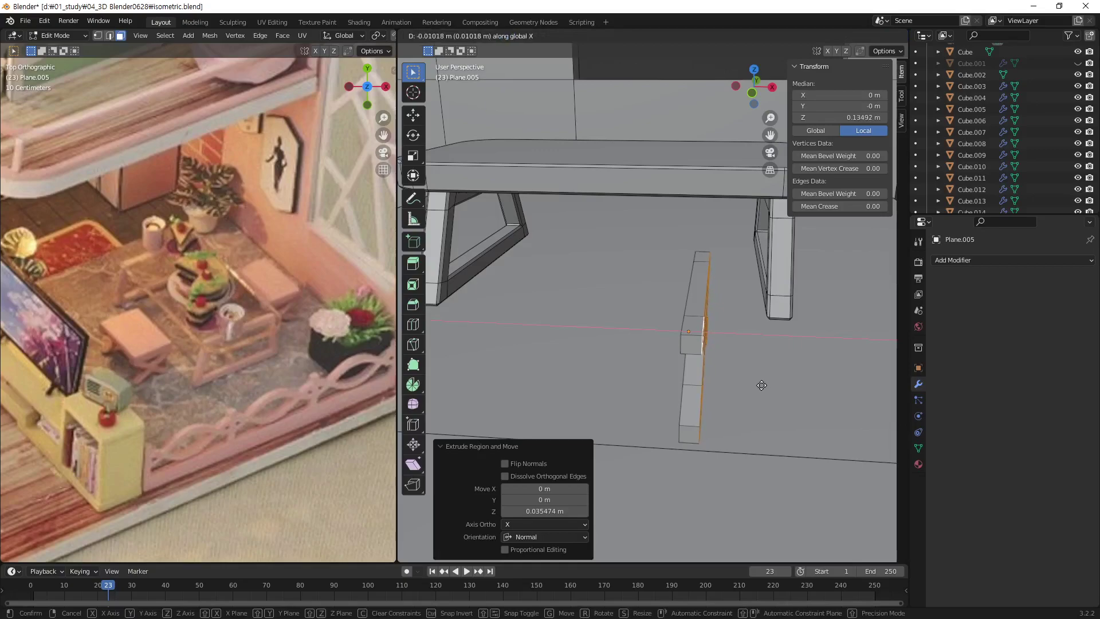
left_click(760, 386)
mouse_move(756, 386)
middle_mouse_down()
mouse_move(736, 397)
mouse_move(719, 363)
mouse_move(673, 439)
middle_mouse_up()
key("Tab")
Inspect the solid X piece, check the modifier list, and bring up Apply Transform.
middle_click_drag(884, 535, 634, 373)
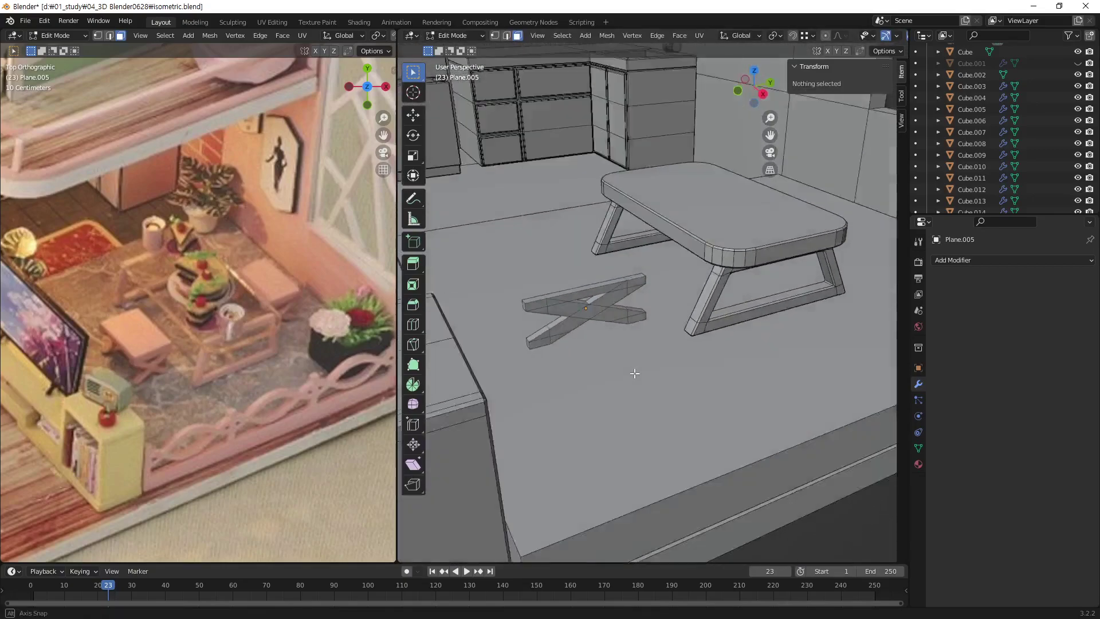
scroll(606, 333, "up", 2)
mouse_move(606, 334)
middle_mouse_down()
mouse_move(617, 345)
mouse_move(590, 349)
mouse_move(769, 259)
mouse_move(730, 363)
mouse_move(668, 359)
mouse_move(682, 352)
middle_mouse_up()
scroll(590, 350, "up", 3)
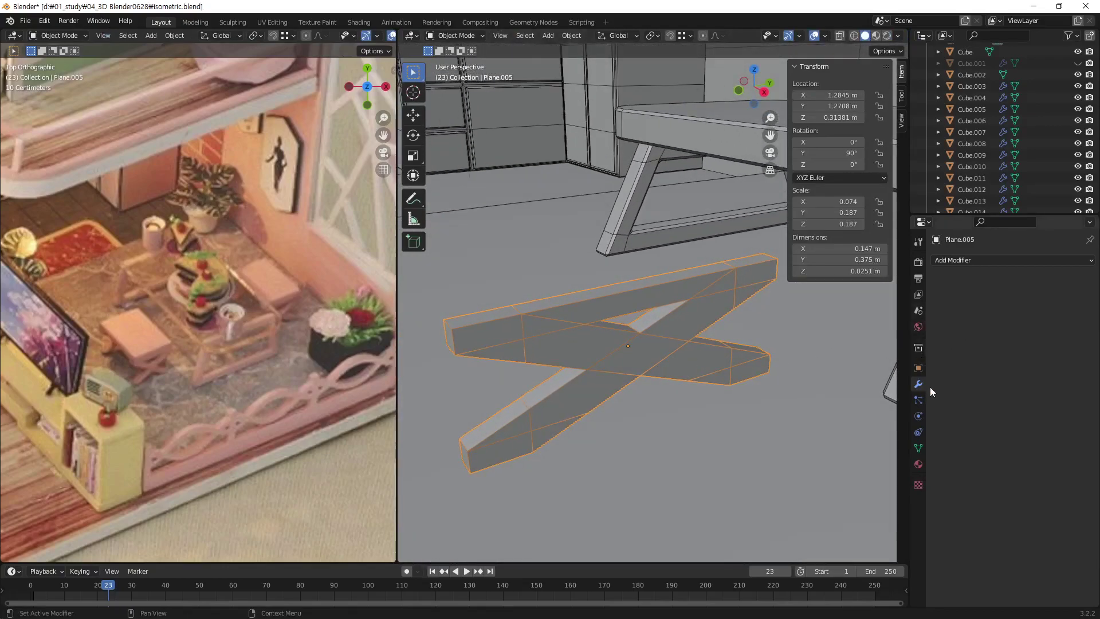
left_click(967, 262)
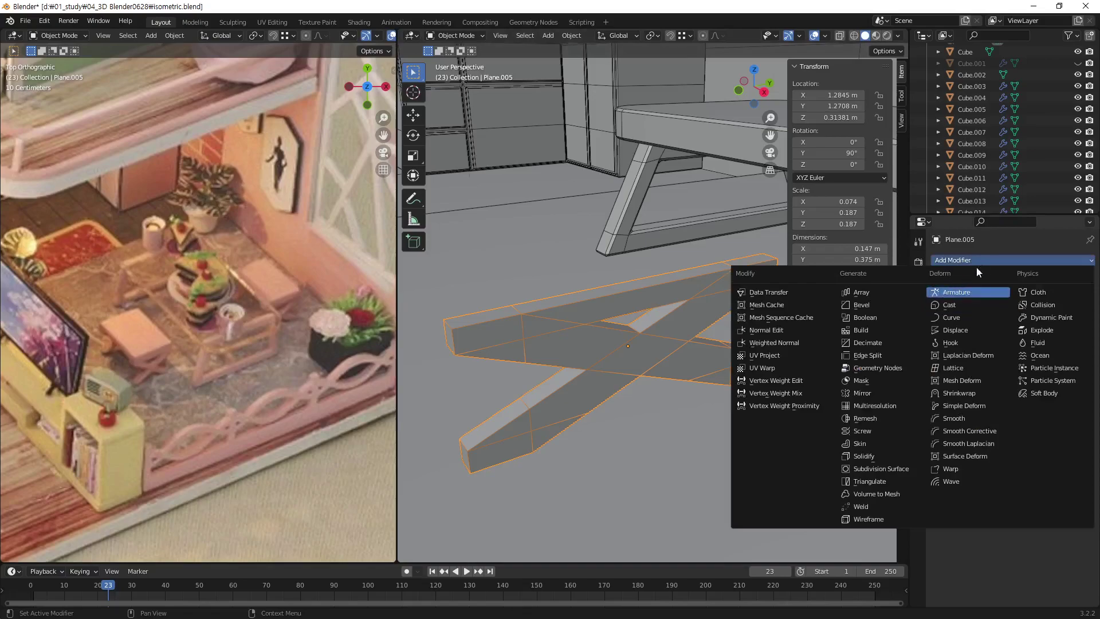
key("Escape")
key("ctrl+a")
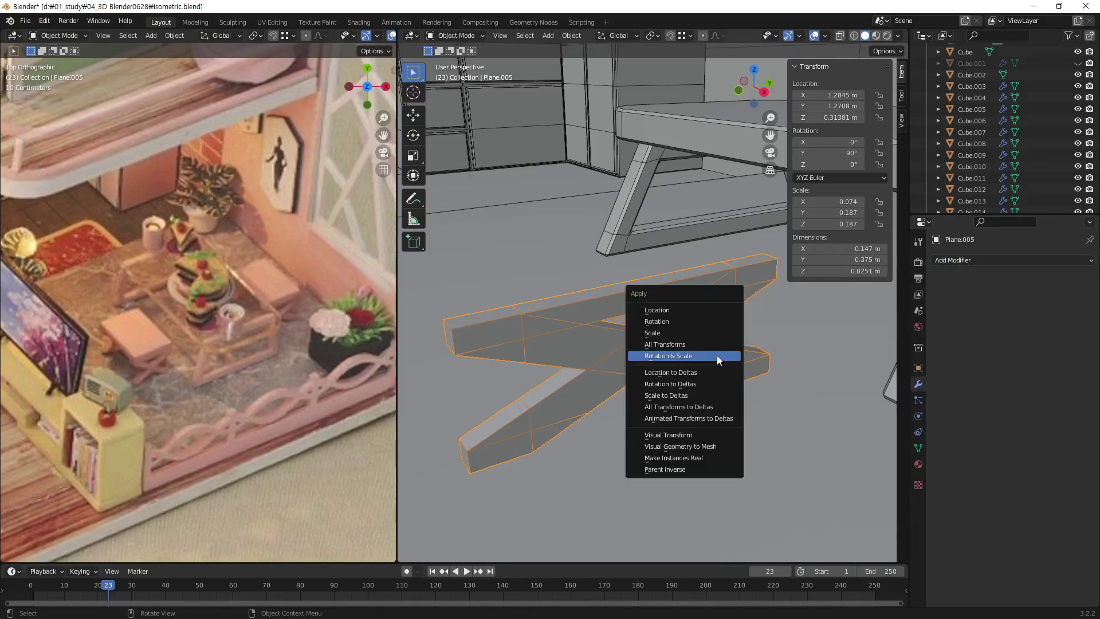
Apply Rotation & Scale, then add a Bevel modifier with 0.005 m amount.
left_click(717, 355)
left_click(970, 261)
left_click(875, 304)
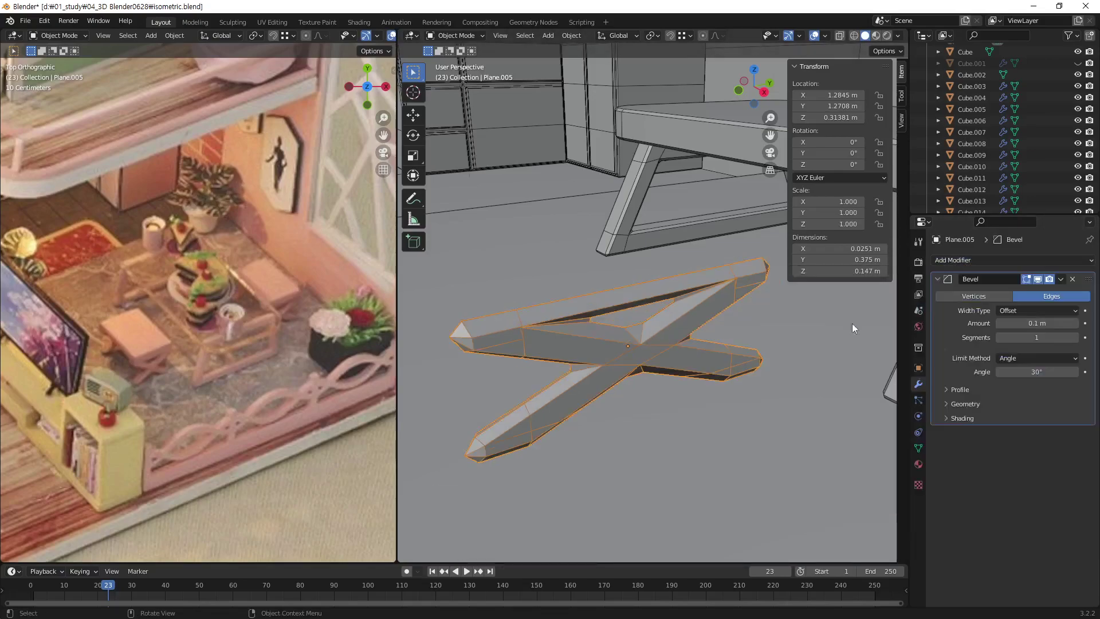
mouse_move(802, 333)
middle_mouse_down()
mouse_move(707, 347)
mouse_move(745, 344)
middle_mouse_up()
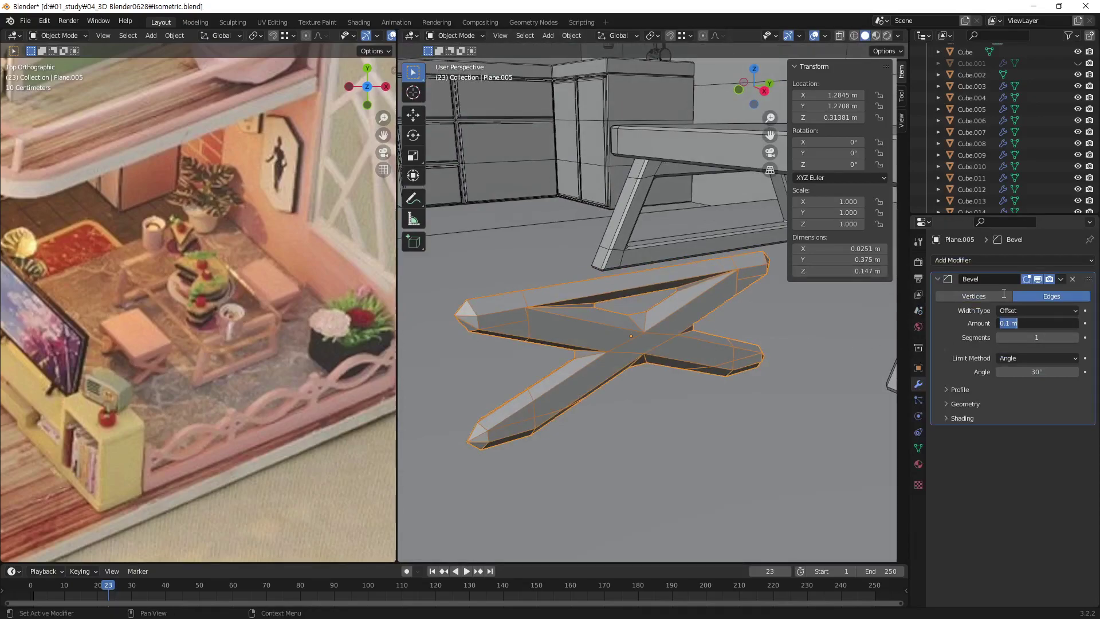
type("0.005")
key("Return")
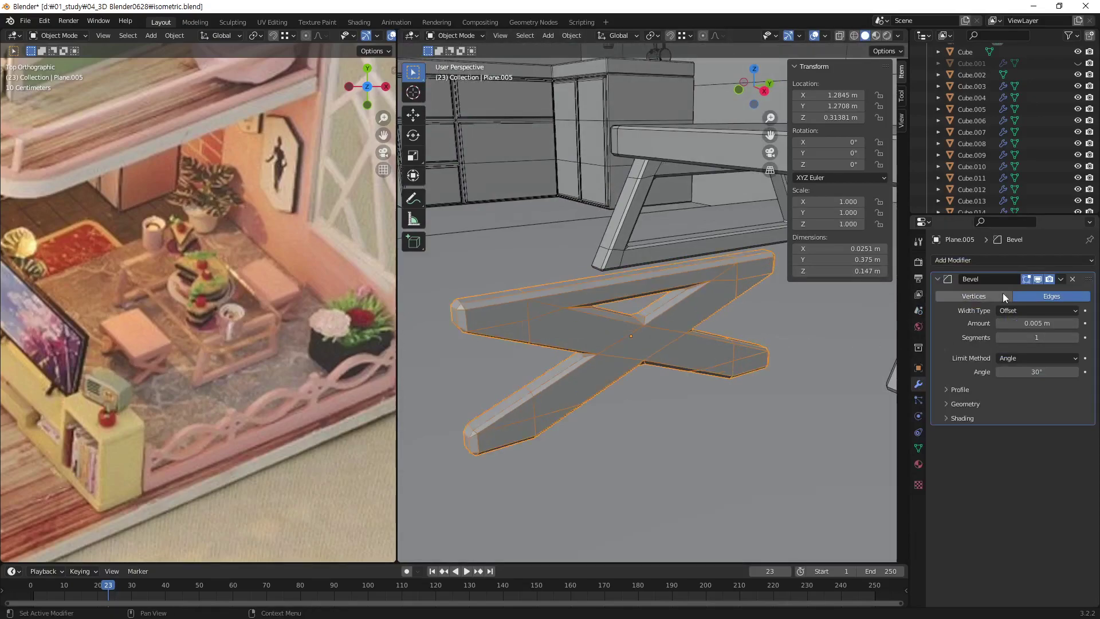
scroll(658, 365, "down", 2)
scroll(649, 352, "down", 3)
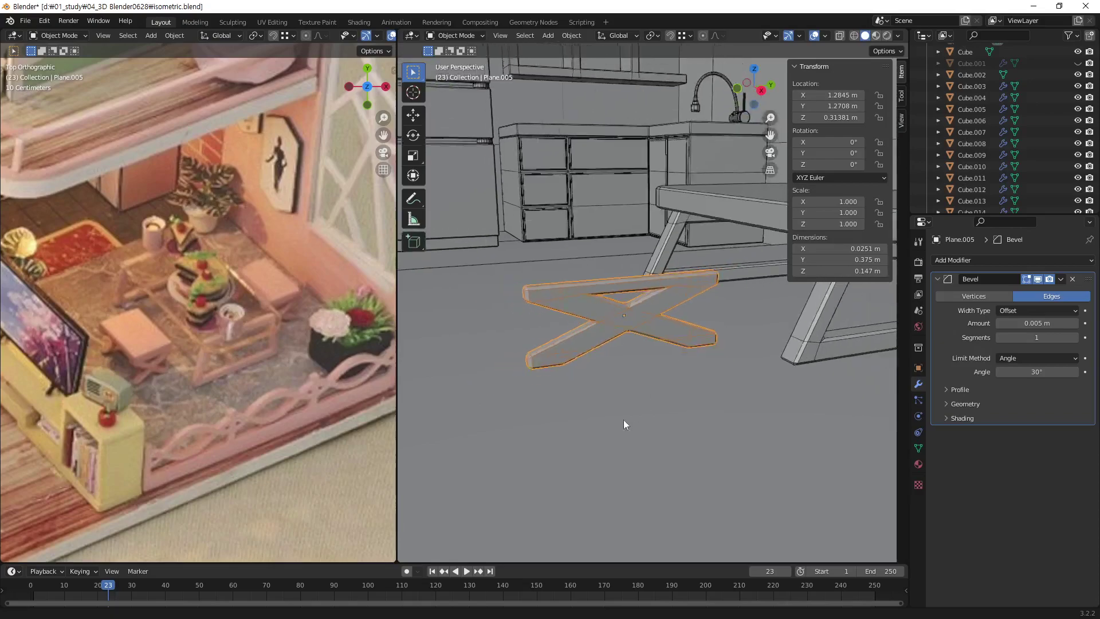
scroll(623, 419, "down", 1)
mouse_move(694, 393)
middle_mouse_down()
mouse_move(758, 439)
mouse_move(804, 380)
mouse_move(845, 375)
mouse_move(534, 365)
mouse_move(576, 382)
mouse_move(584, 362)
mouse_move(694, 421)
mouse_move(803, 436)
mouse_move(675, 387)
middle_mouse_up()
left_click(589, 358)
mouse_move(610, 367)
middle_mouse_down()
mouse_move(600, 367)
mouse_move(615, 348)
mouse_move(576, 355)
mouse_move(559, 395)
mouse_move(645, 361)
mouse_move(678, 367)
mouse_move(682, 342)
mouse_move(463, 456)
mouse_move(611, 411)
mouse_move(565, 356)
mouse_move(624, 325)
mouse_move(668, 370)
mouse_move(663, 352)
middle_mouse_up()
scroll(687, 338, "down", 3)
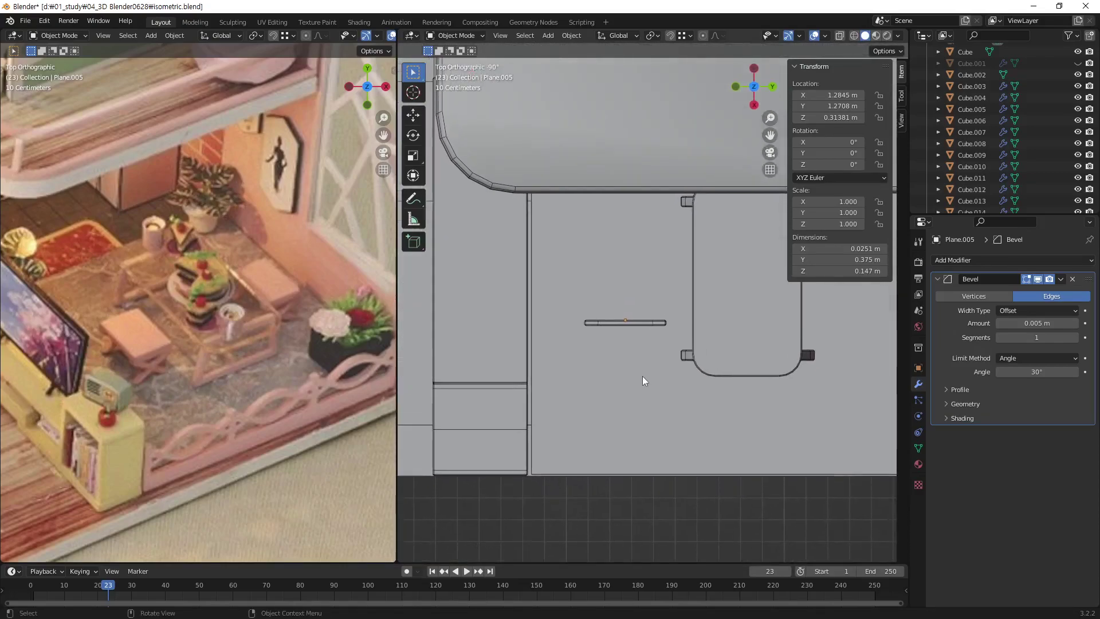
Add a new cube, shrink it, and move it over the X piece.
key("shift+a")
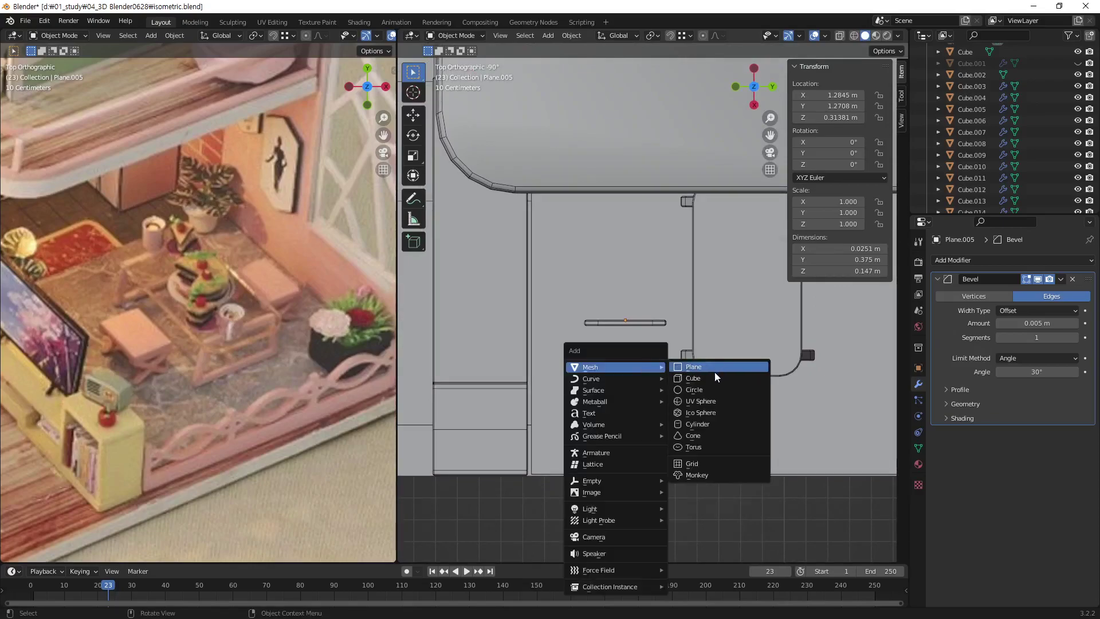
left_click(713, 378)
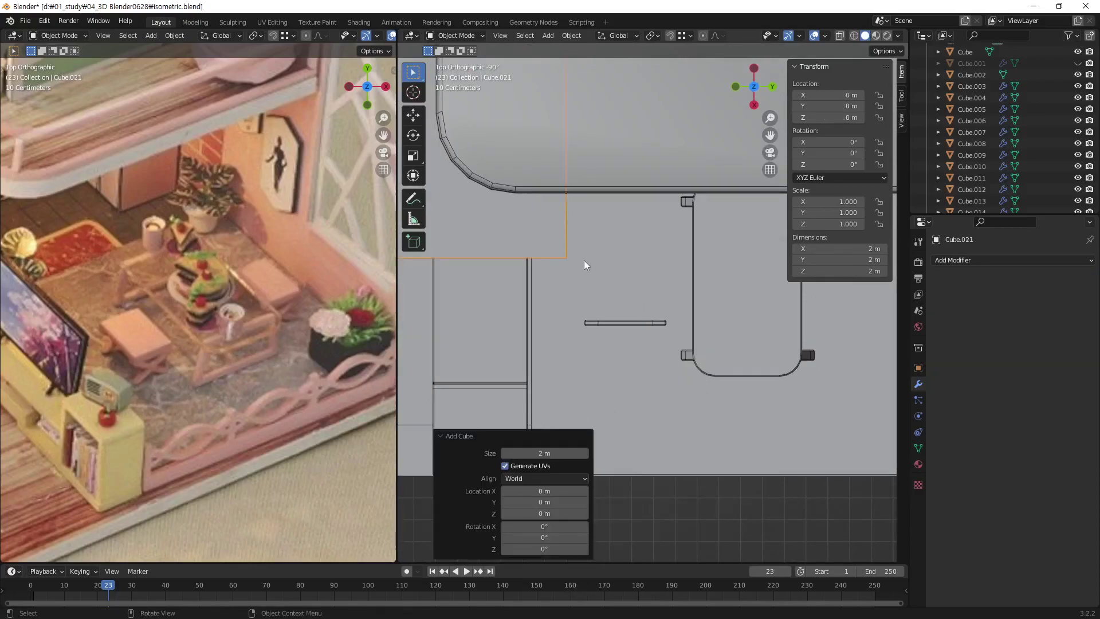
left_click_drag(565, 252, 820, 496)
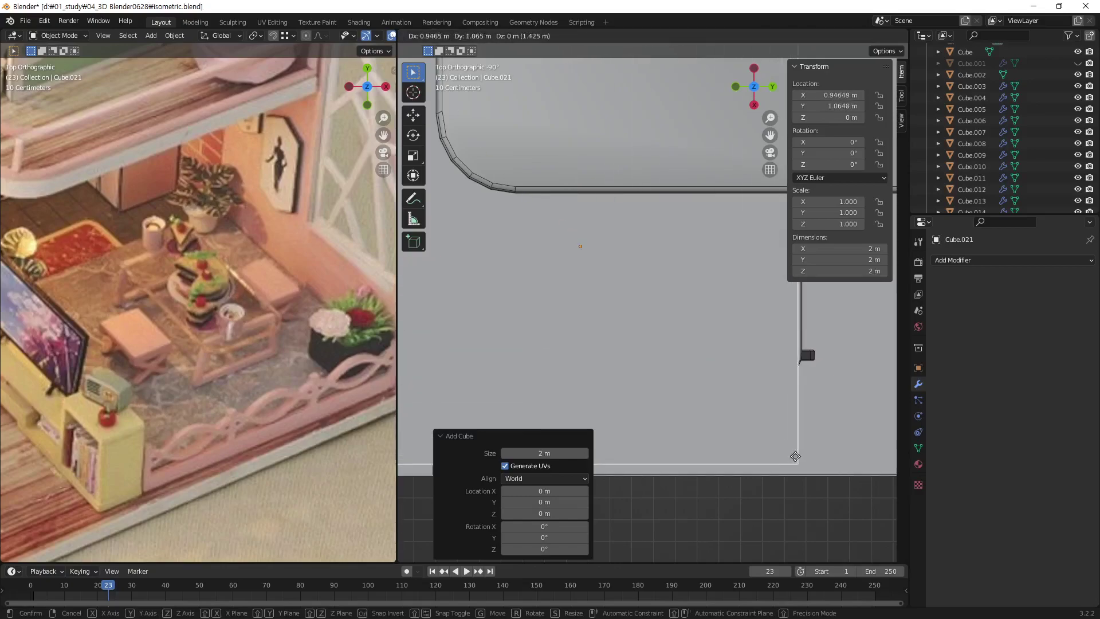
key("s")
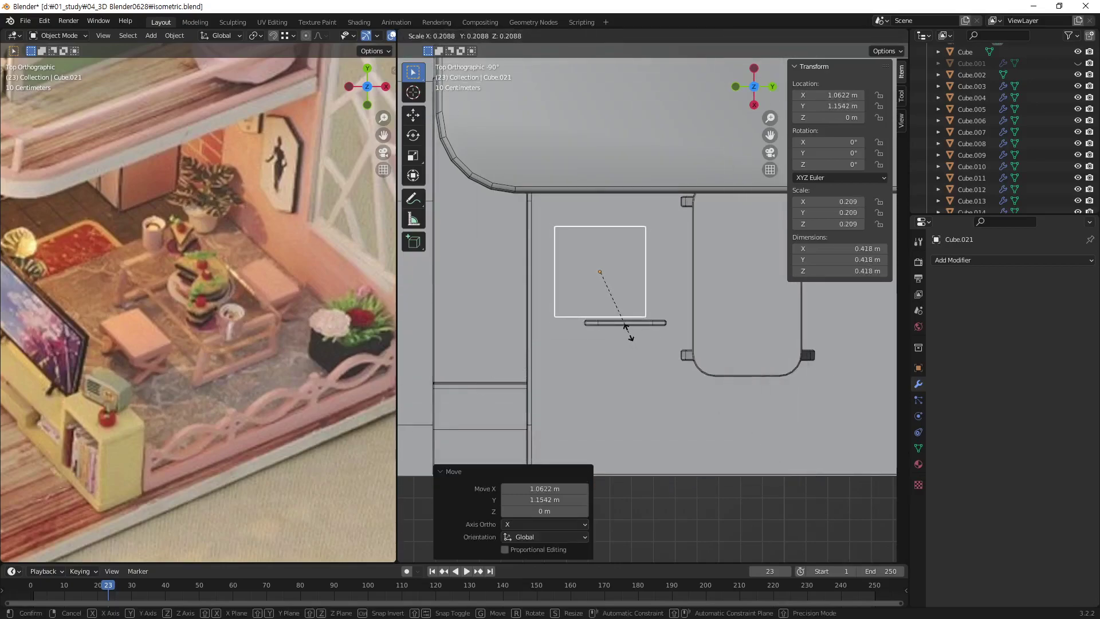
left_click(628, 329)
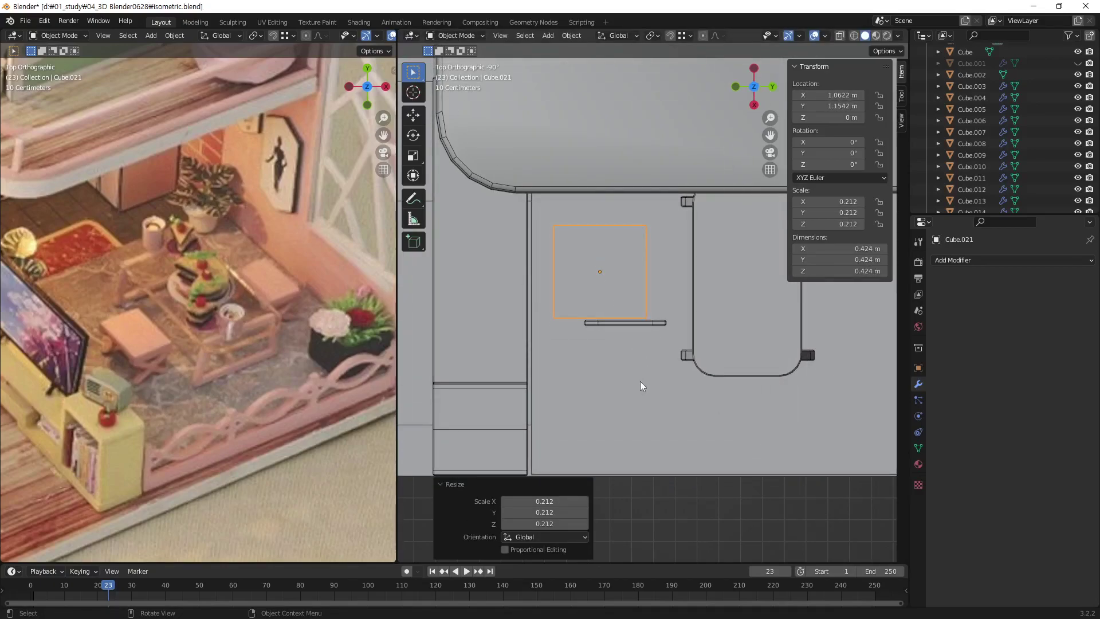
key("g")
left_click(663, 382)
Fine-tune the cube's size and position directly above the stool legs.
key("s")
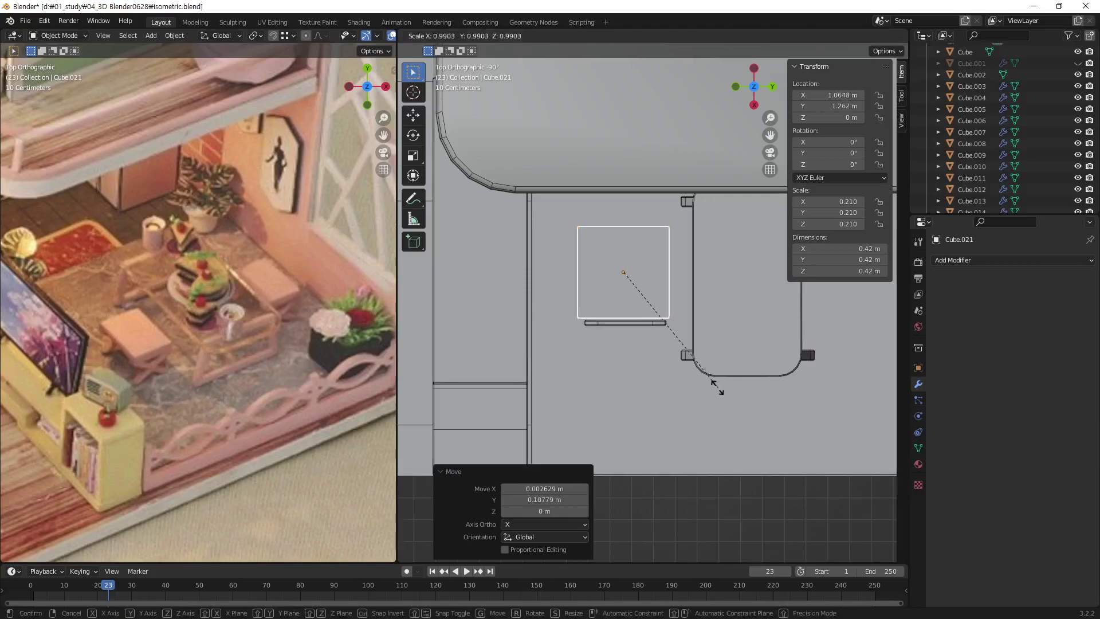
left_click(700, 377)
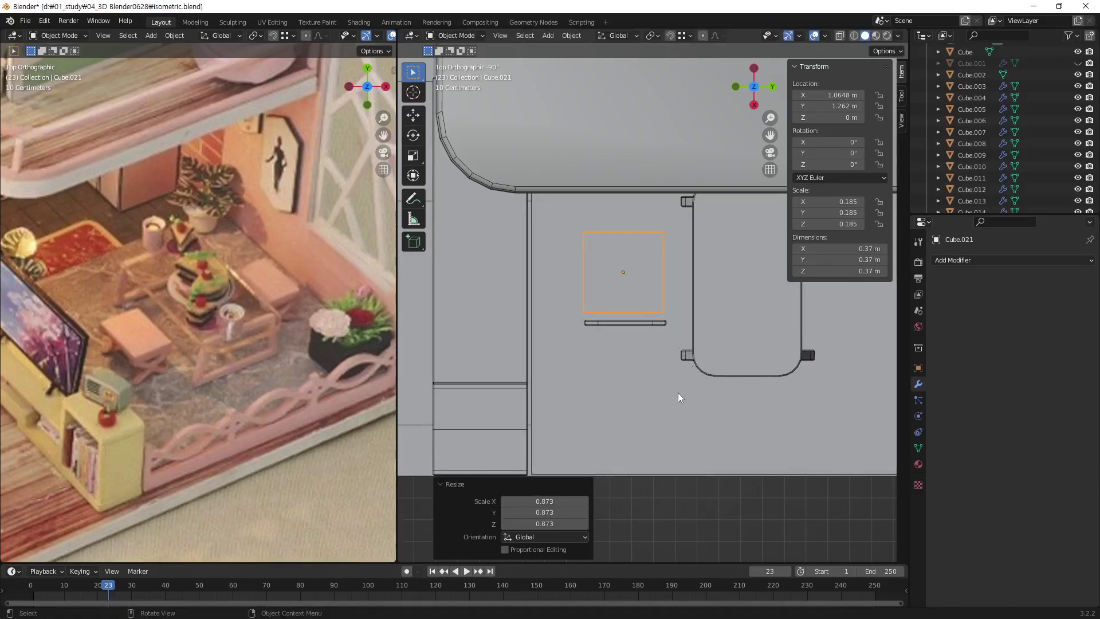
key("g")
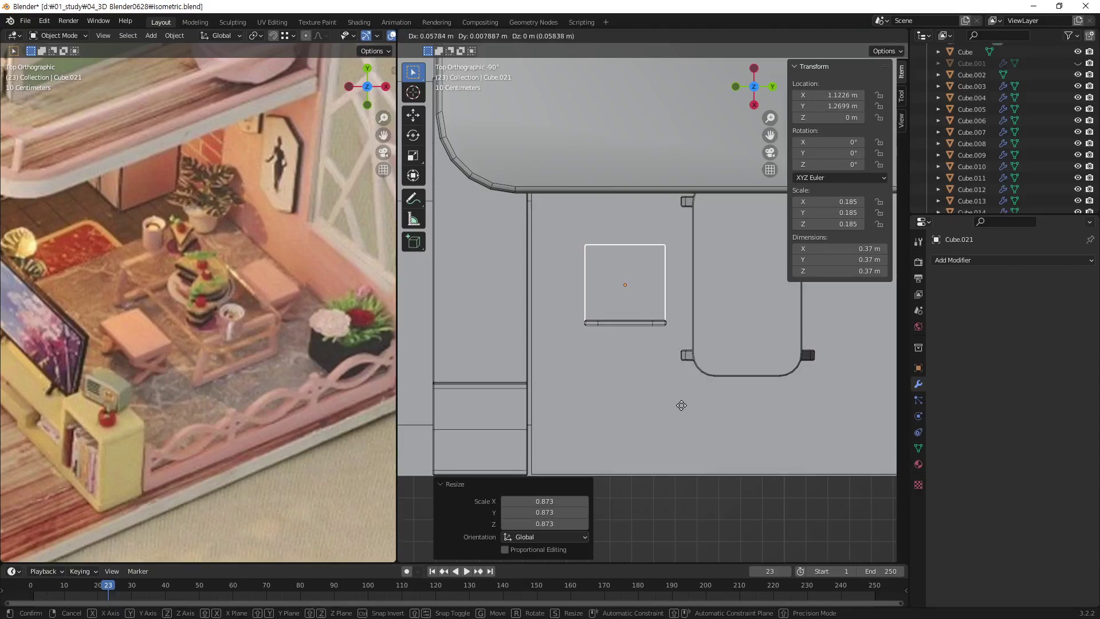
left_click(682, 405)
key("s")
left_click(685, 405)
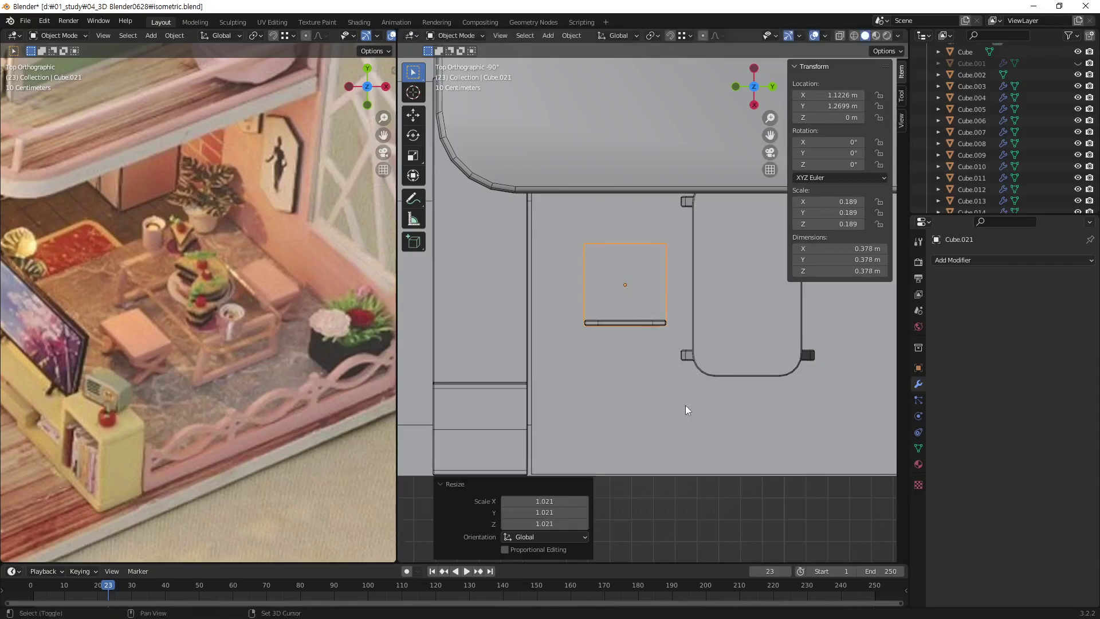
mouse_move(685, 404)
middle_mouse_down()
mouse_move(683, 274)
mouse_move(662, 380)
mouse_move(663, 366)
middle_mouse_up()
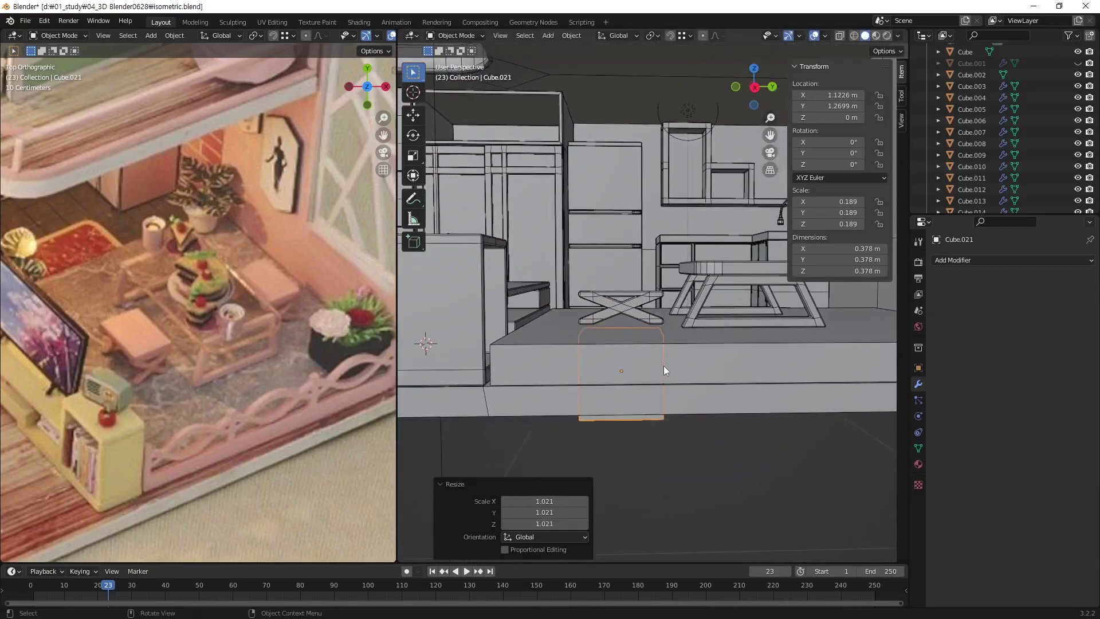
In Right view, raise the cube along Z and flatten it into a thin slab.
key("KP_3")
key("g")
key("z")
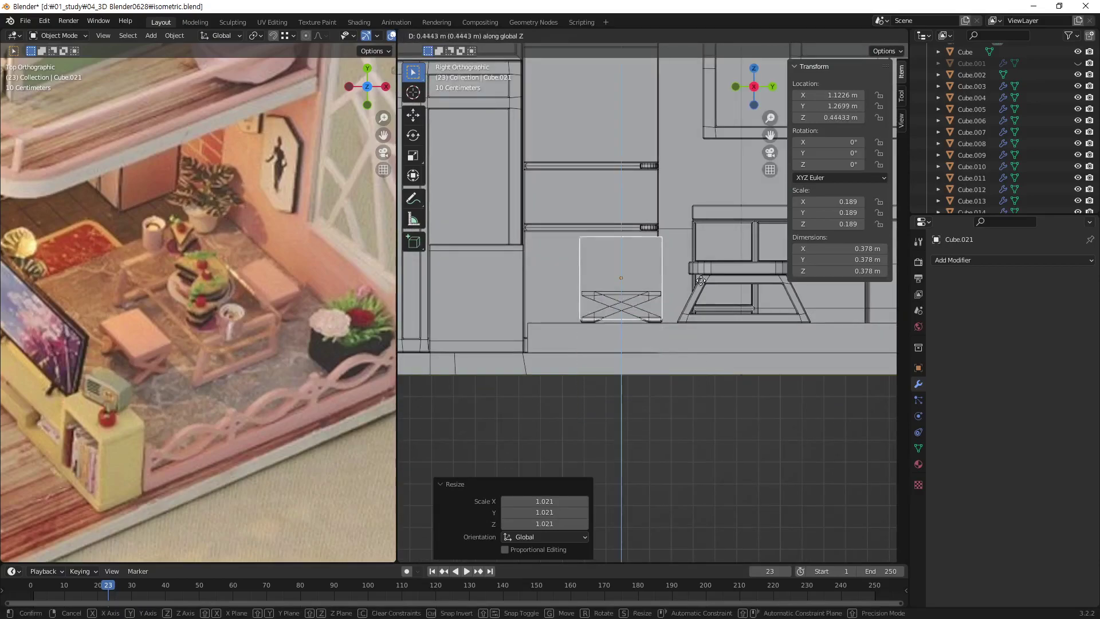
left_click(703, 253)
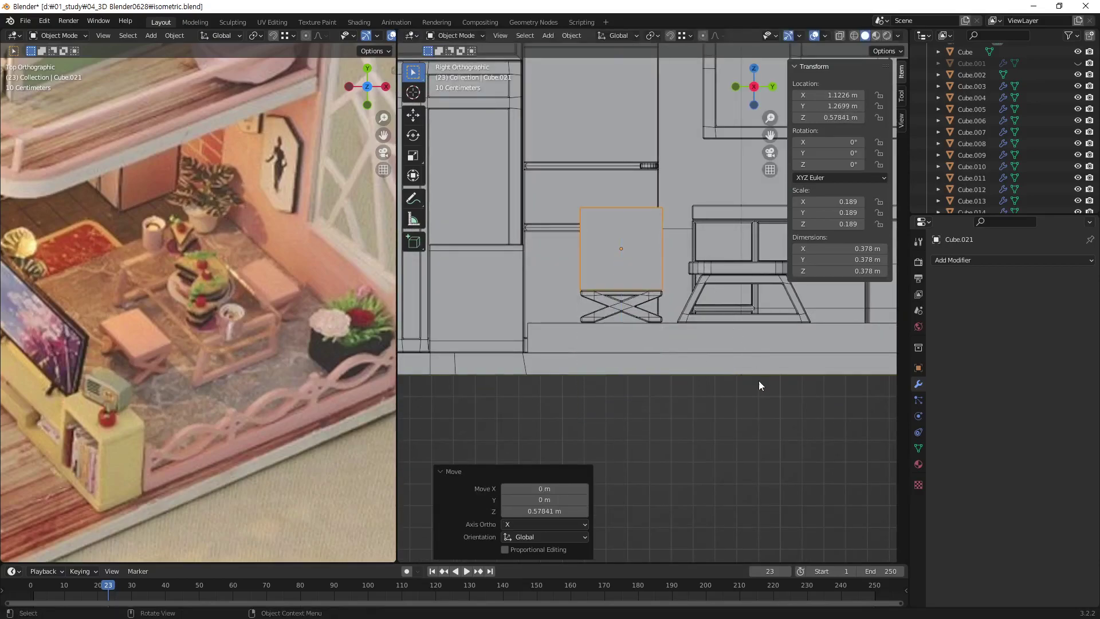
key("s")
key("z")
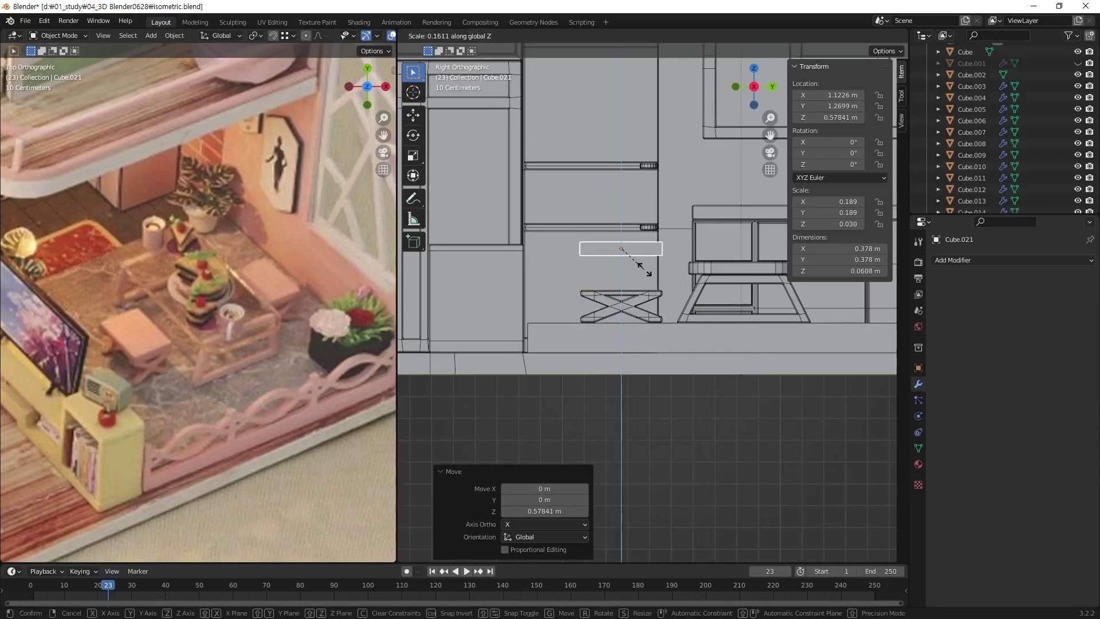
left_click(642, 267)
Lower the 0.0568 m-thick slab along Z onto the stool legs.
key("g")
key("z")
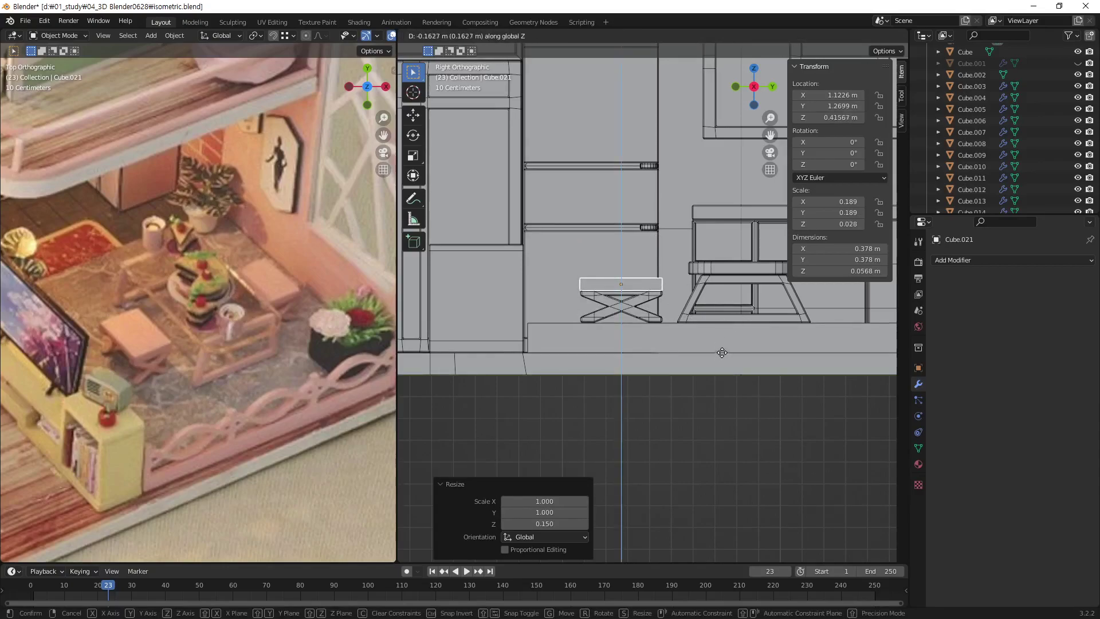
left_click(723, 352)
mouse_move(723, 353)
middle_mouse_down()
mouse_move(635, 314)
mouse_move(754, 389)
mouse_move(758, 320)
mouse_move(758, 335)
mouse_move(649, 309)
mouse_move(570, 315)
mouse_move(545, 287)
mouse_move(621, 302)
middle_mouse_up()
left_click(624, 310)
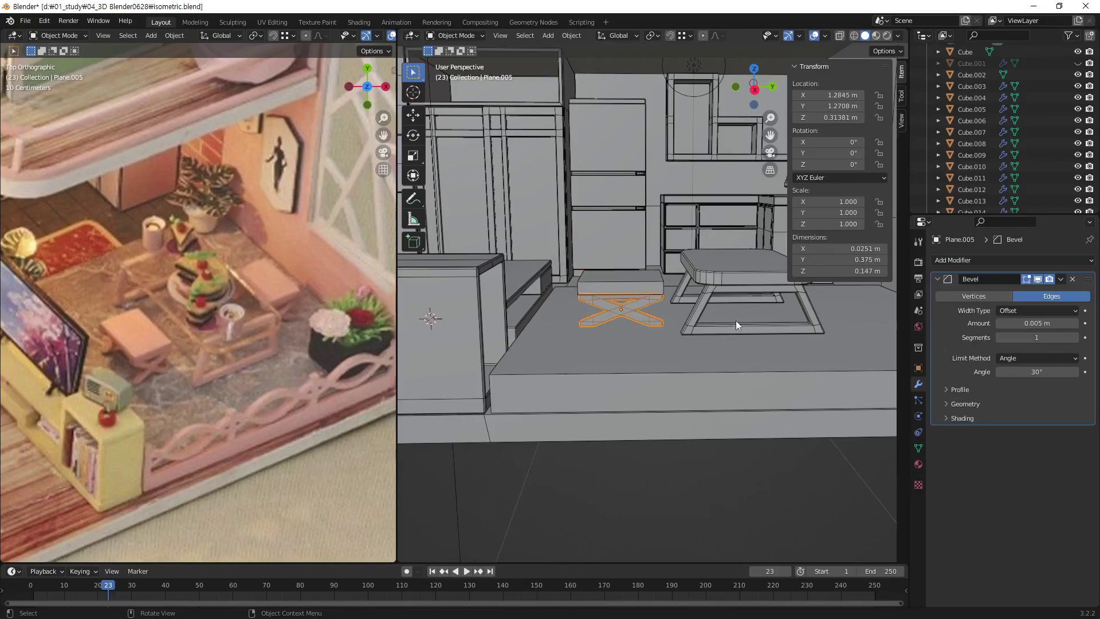
Scale the legs to 0.709 along Y and narrow the seat to 0.278 m to match.
key("s")
key("y")
left_click(698, 324)
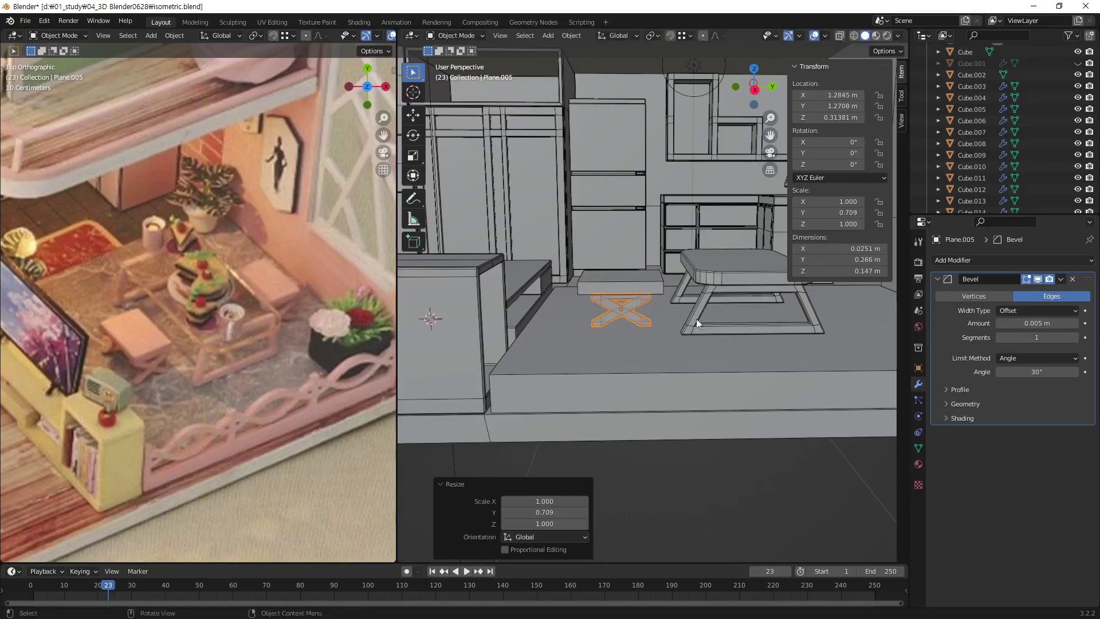
left_click(650, 286)
key("s")
key("y")
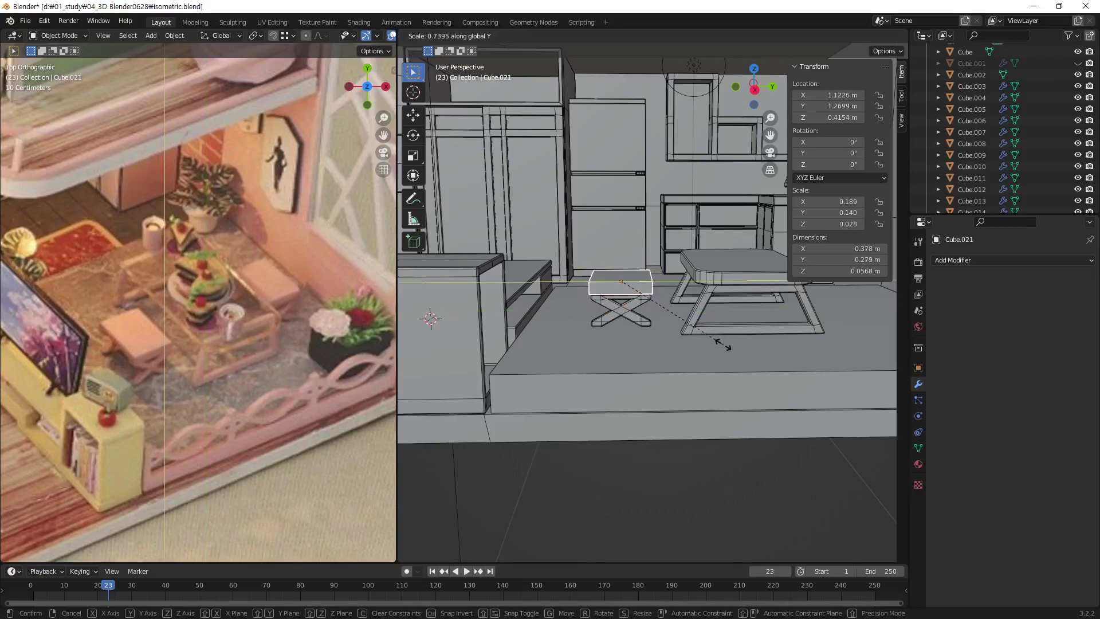
left_click(722, 346)
mouse_move(722, 346)
middle_mouse_down()
mouse_move(628, 308)
mouse_move(728, 328)
mouse_move(676, 333)
mouse_move(740, 318)
middle_mouse_up()
Duplicate the X leg along X to the seat's other side as Plane.006.
left_click(674, 335)
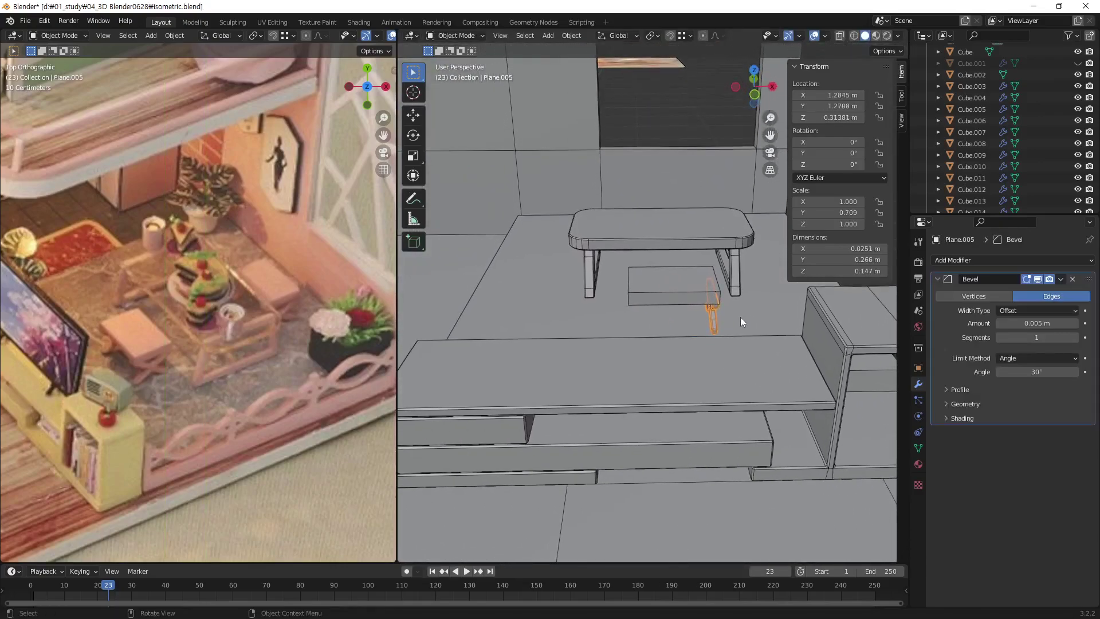
key("shift+d")
key("x")
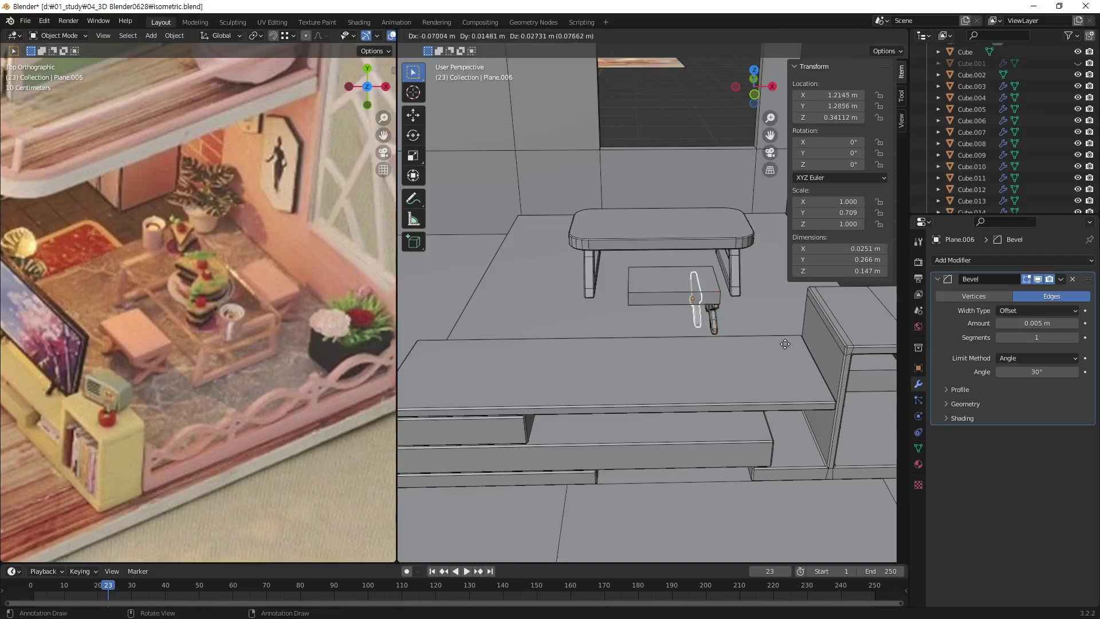
left_click(722, 352)
left_click(681, 291)
mouse_move(682, 290)
middle_mouse_down()
mouse_move(624, 318)
mouse_move(630, 334)
middle_mouse_up()
scroll(712, 315, "up", 2)
scroll(723, 353, "up", 1)
Apply the seat's rotation and scale, then add a Bevel modifier to it.
key("ctrl+a")
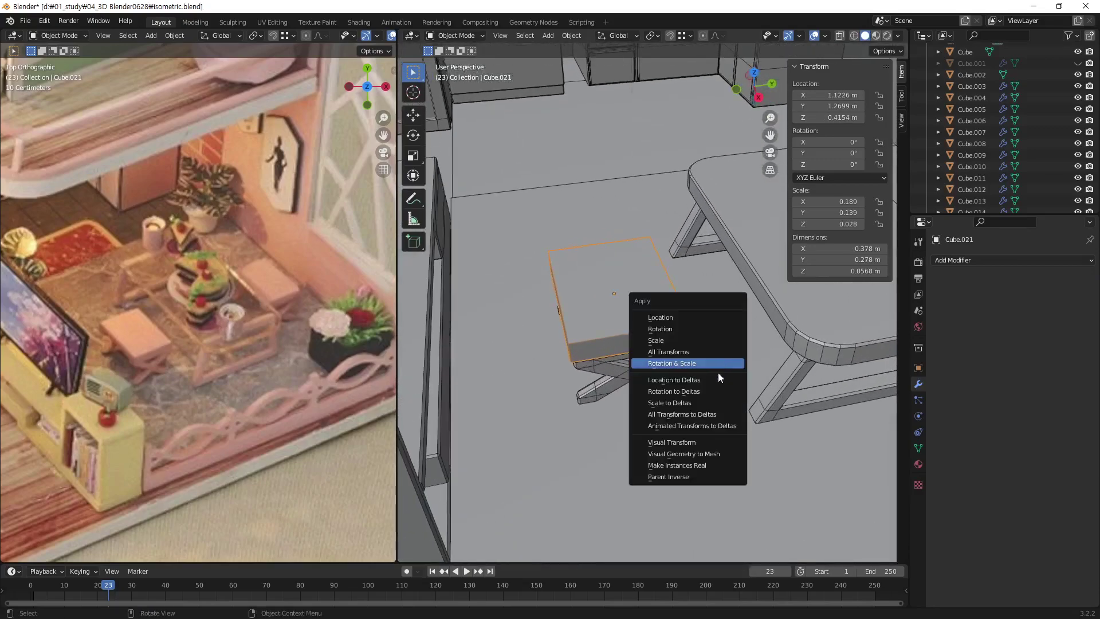
left_click(714, 363)
left_click(953, 260)
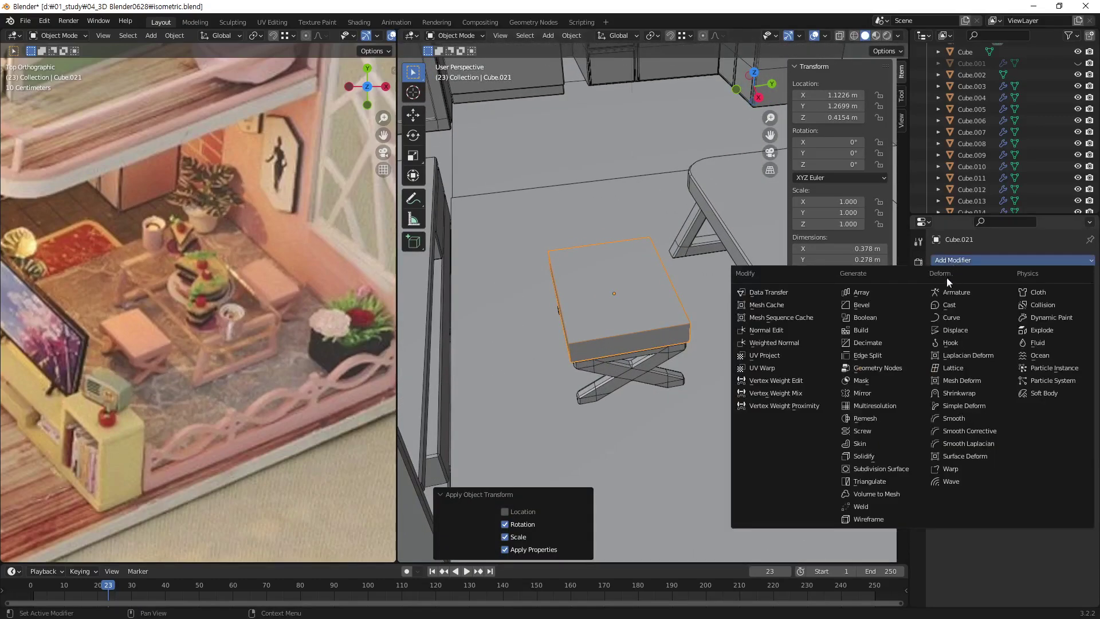
left_click(872, 304)
Set the seat's bevel to 0.01 m amount with 3 segments.
left_click(1007, 322)
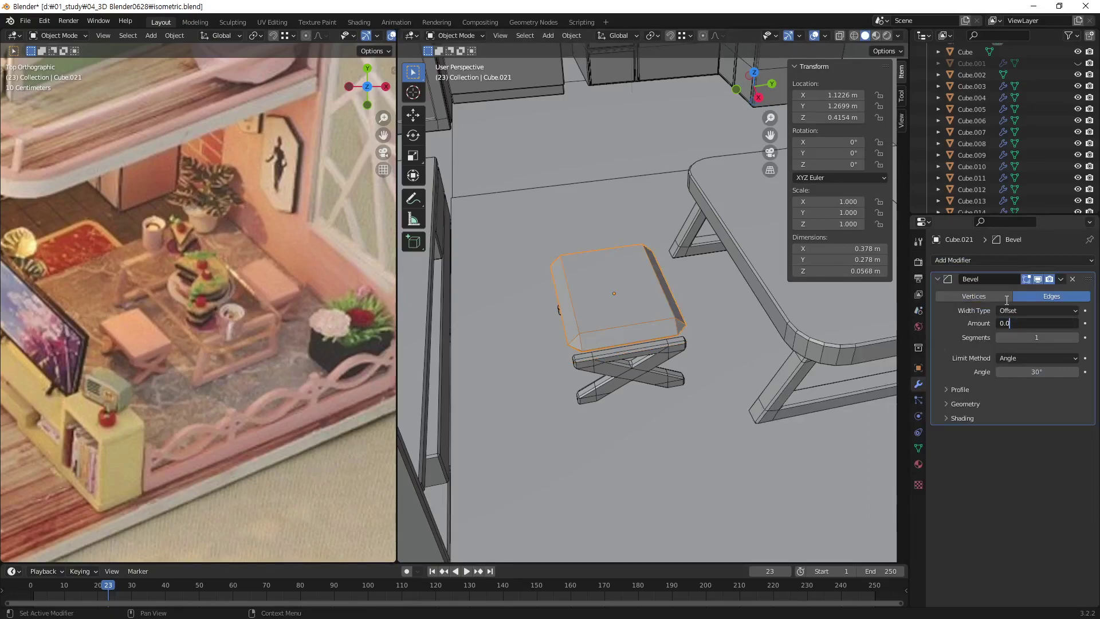
type("1")
key("Return")
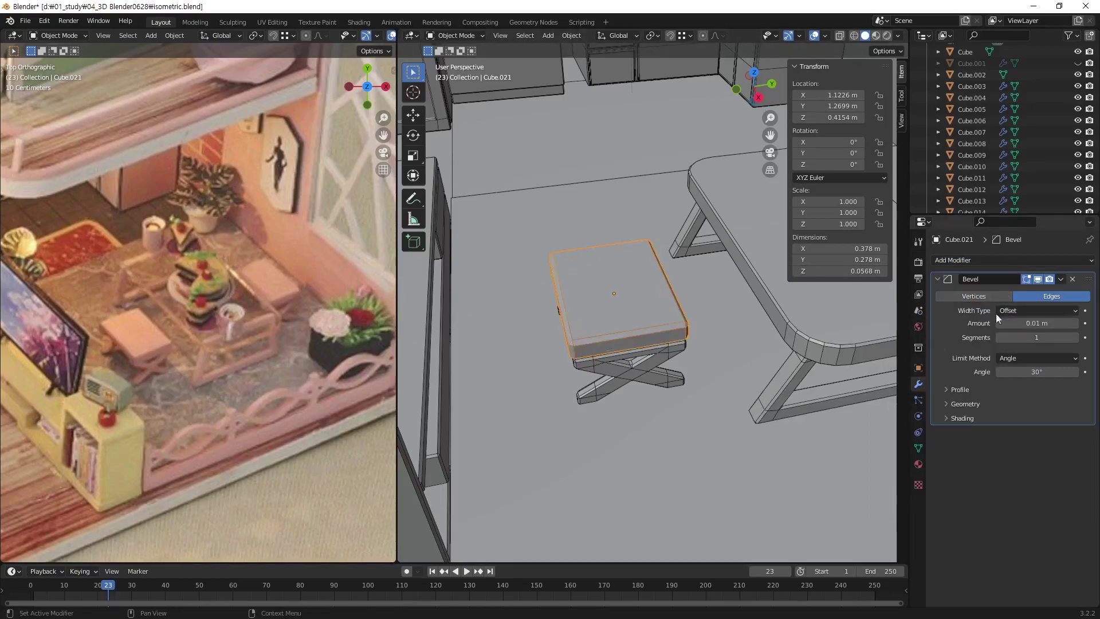
left_click(1074, 338)
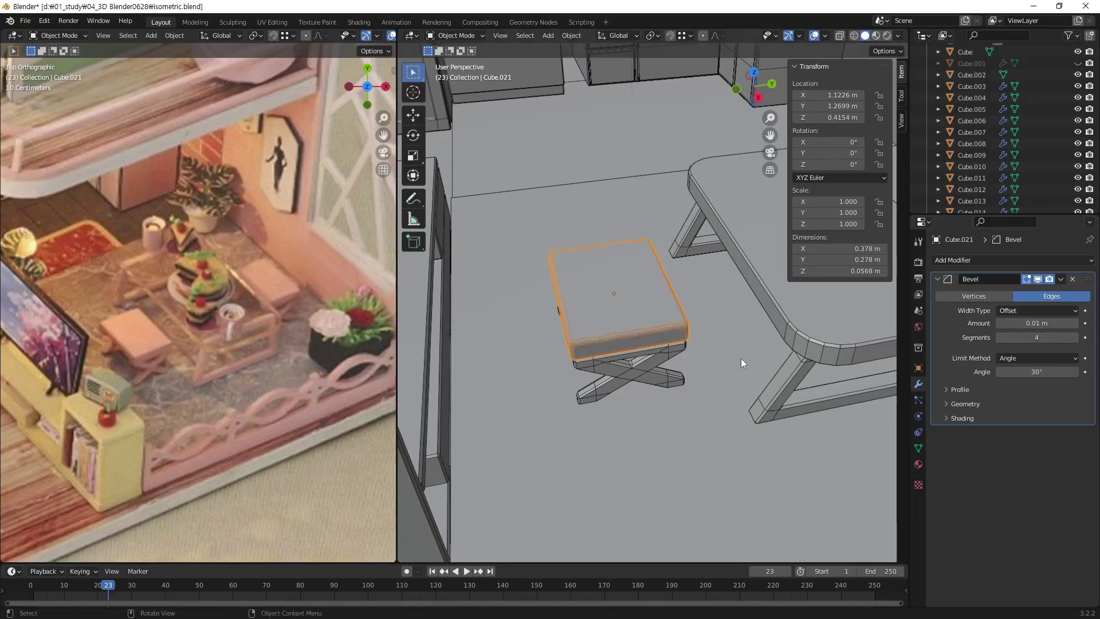
left_click(998, 337)
scroll(717, 416, "down", 3)
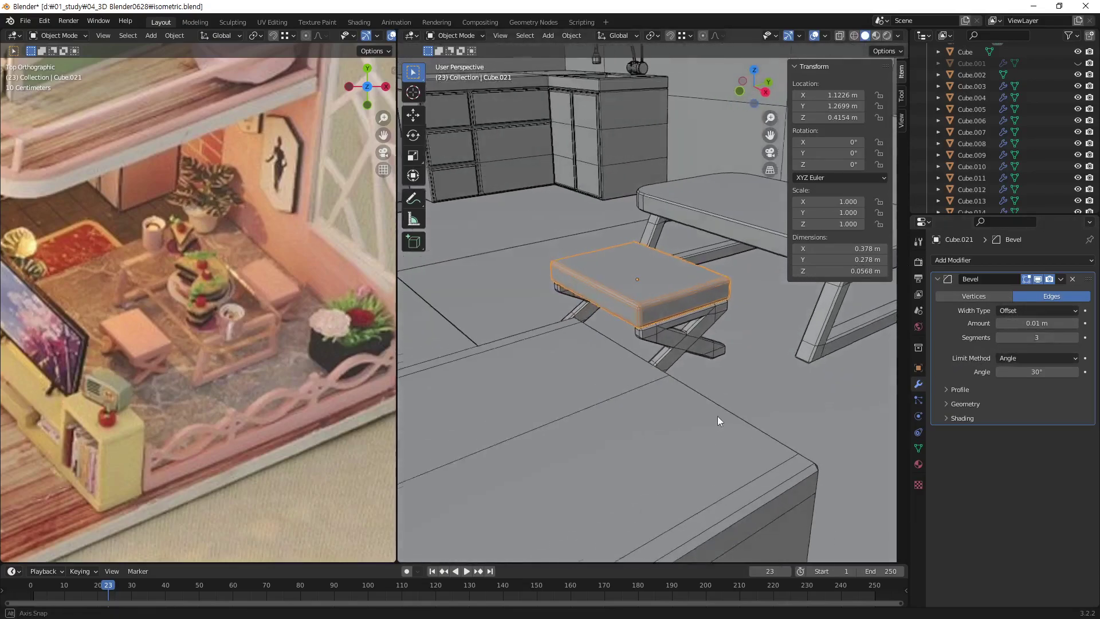
middle_click_drag(718, 416, 518, 472)
Select the stool seat and both leg pieces and join them with Ctrl+J.
middle_click_drag(730, 456, 621, 373)
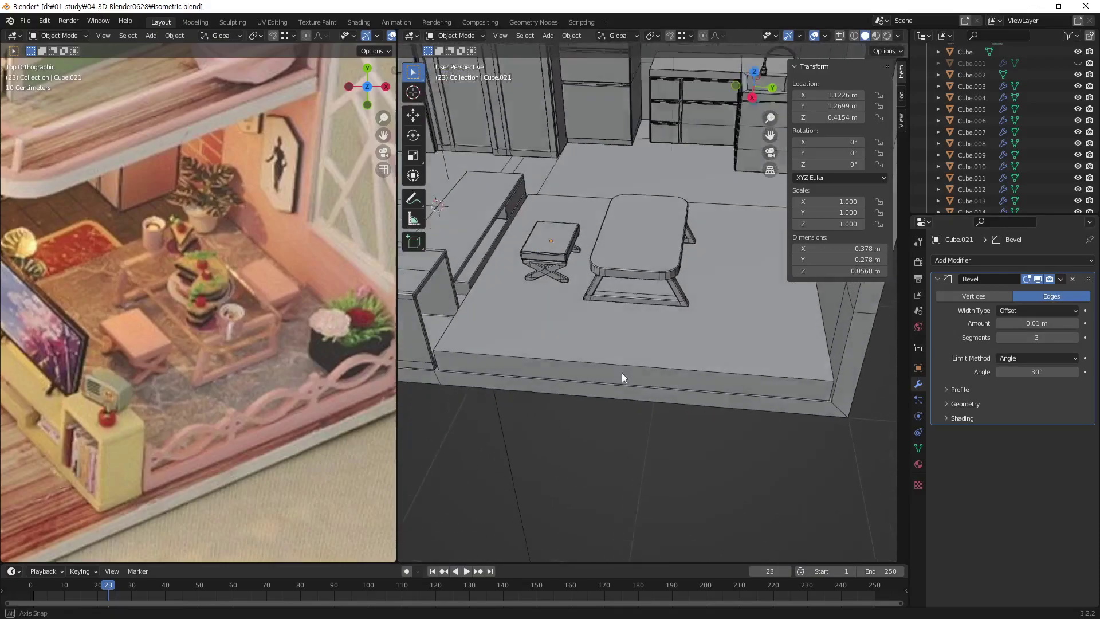
scroll(621, 373, "up", 3)
middle_click_drag(544, 311, 596, 342)
scroll(715, 393, "down", 2)
mouse_move(715, 393)
middle_mouse_down()
mouse_move(634, 363)
mouse_move(577, 387)
mouse_move(655, 356)
mouse_move(665, 382)
mouse_move(703, 352)
middle_mouse_up()
scroll(741, 294, "up", 3)
left_click(606, 345)
left_click(590, 409, "shift")
left_click(665, 382, "shift")
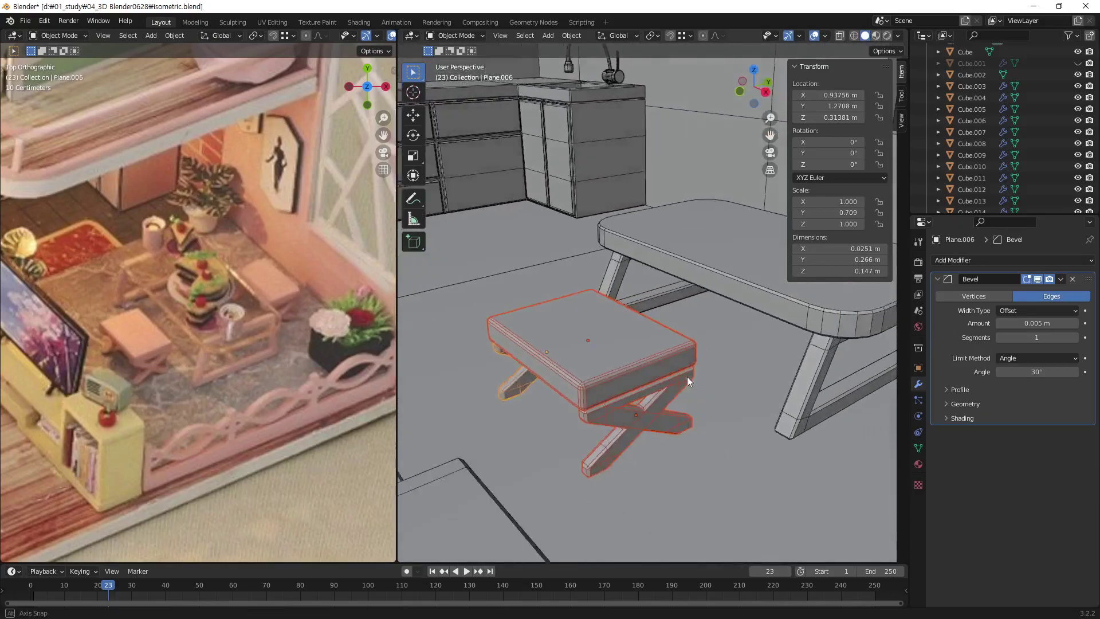
scroll(703, 352, "down", 3)
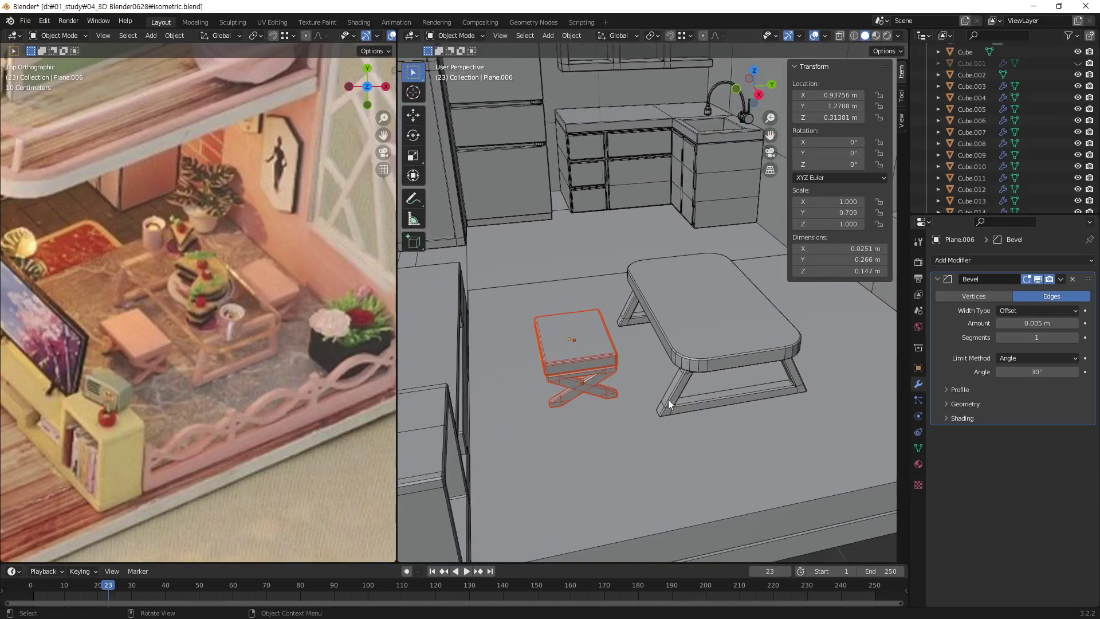
key("ctrl+j")
Orbit and zoom around the joined stool to inspect it beside the table.
mouse_move(676, 389)
middle_mouse_down()
mouse_move(755, 354)
mouse_move(666, 396)
middle_mouse_up()
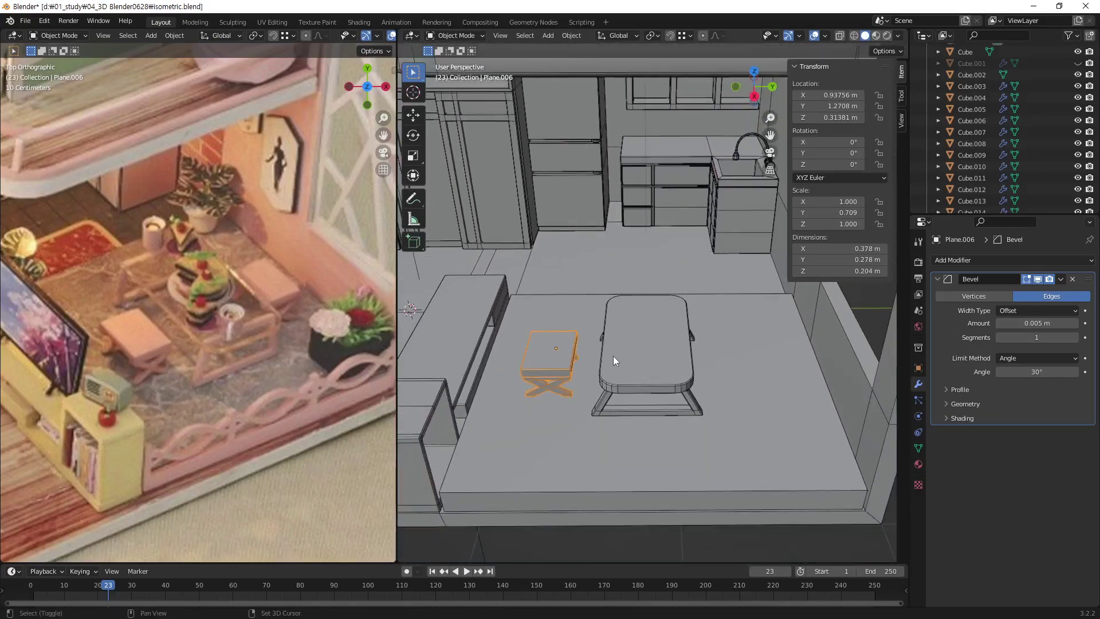
middle_click_drag(618, 355, 767, 415)
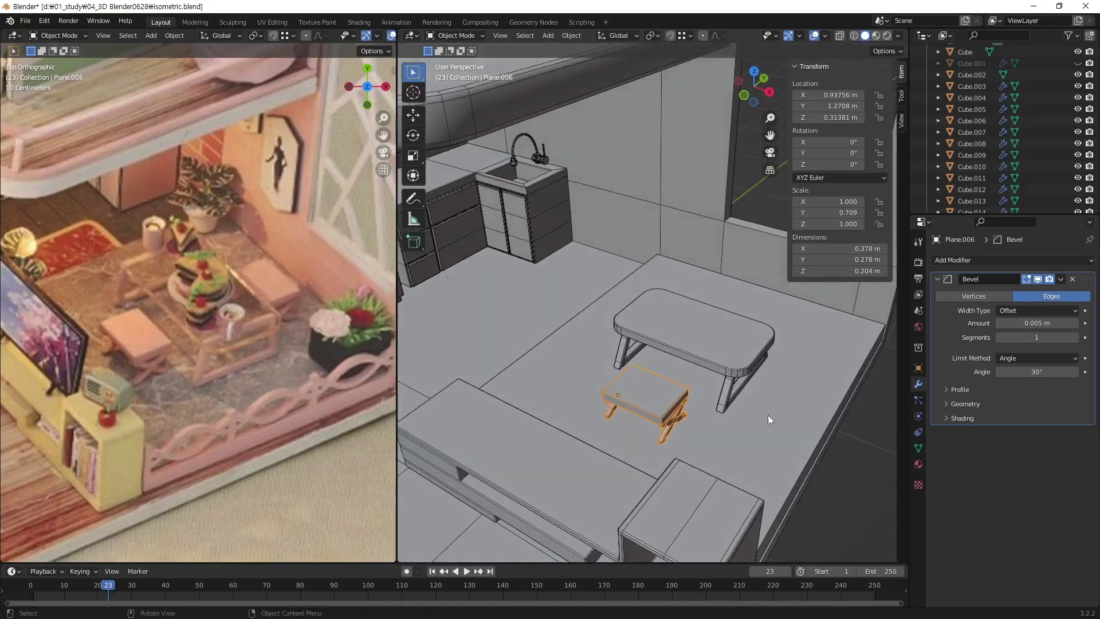
mouse_move(858, 490)
middle_mouse_down()
mouse_move(731, 400)
mouse_move(712, 414)
mouse_move(693, 394)
mouse_move(651, 407)
mouse_move(638, 397)
middle_mouse_up()
scroll(638, 397, "up", 2)
scroll(668, 402, "up", 1)
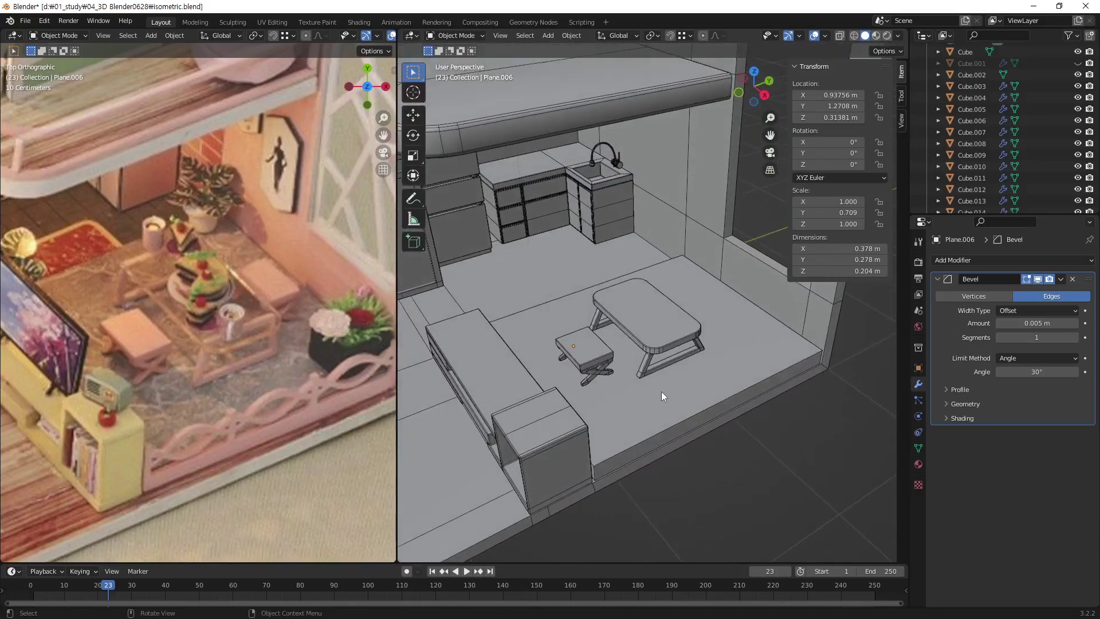
scroll(677, 375, "up", 1)
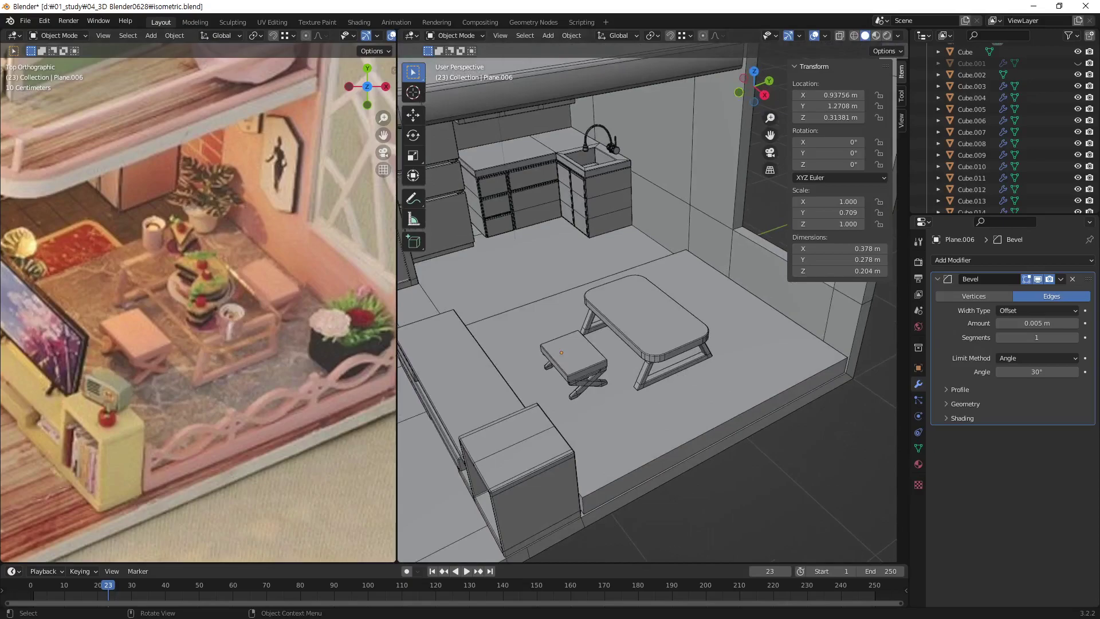